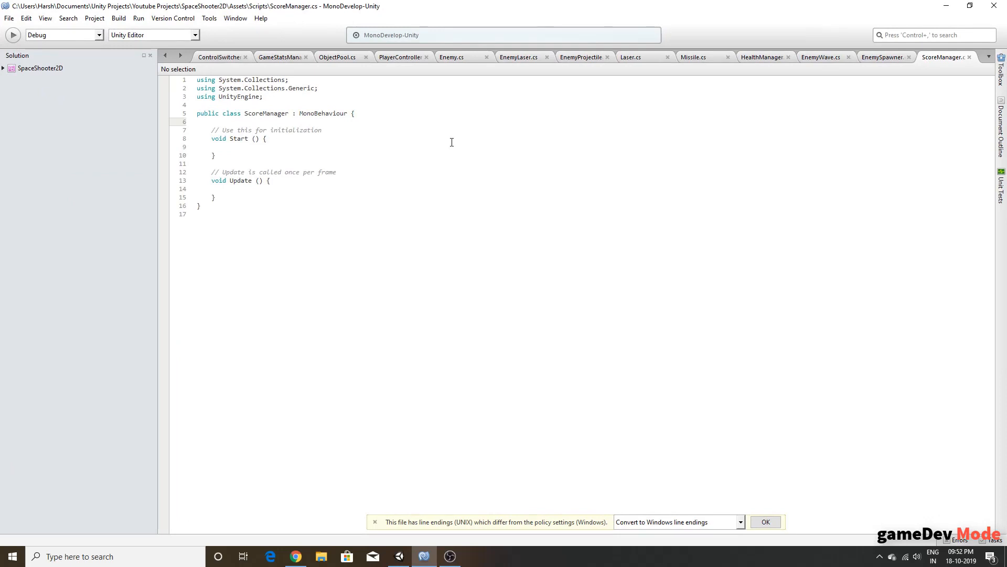
Step: Declare a serialized private Text field named scoreText at the start of the ScoreManager class
key("Return")
type("[Ser")
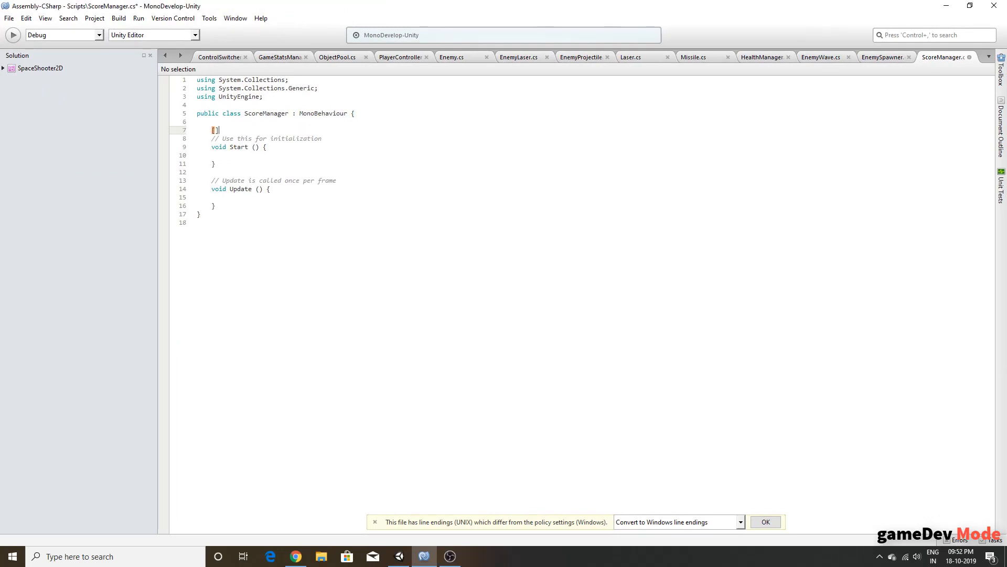
type("ializeField] private ")
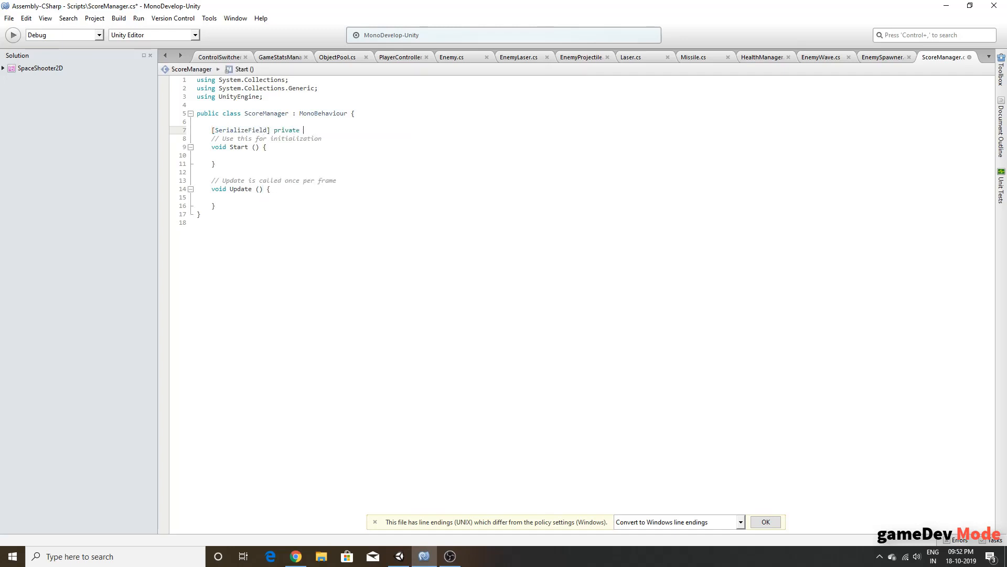
type("Text")
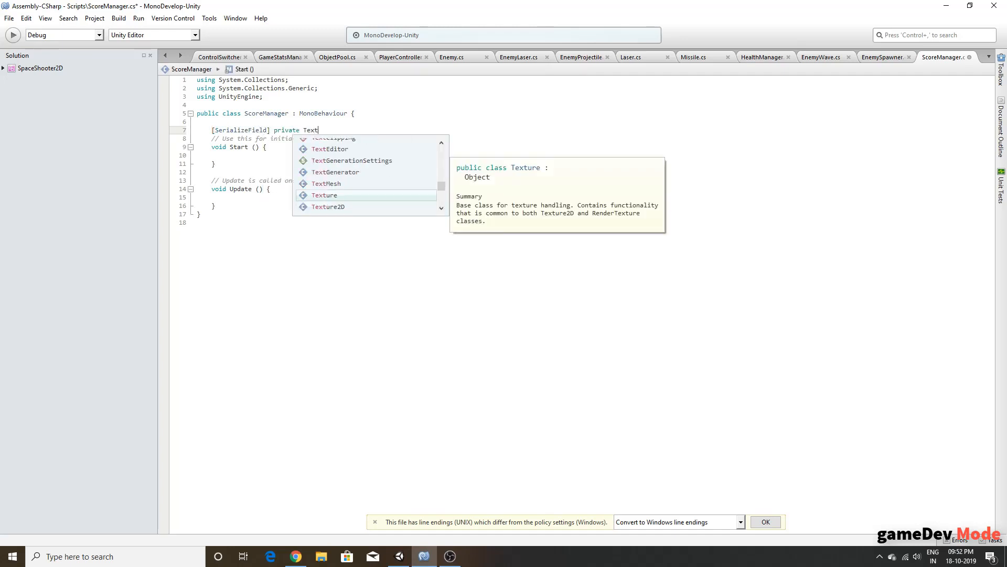
type(" score")
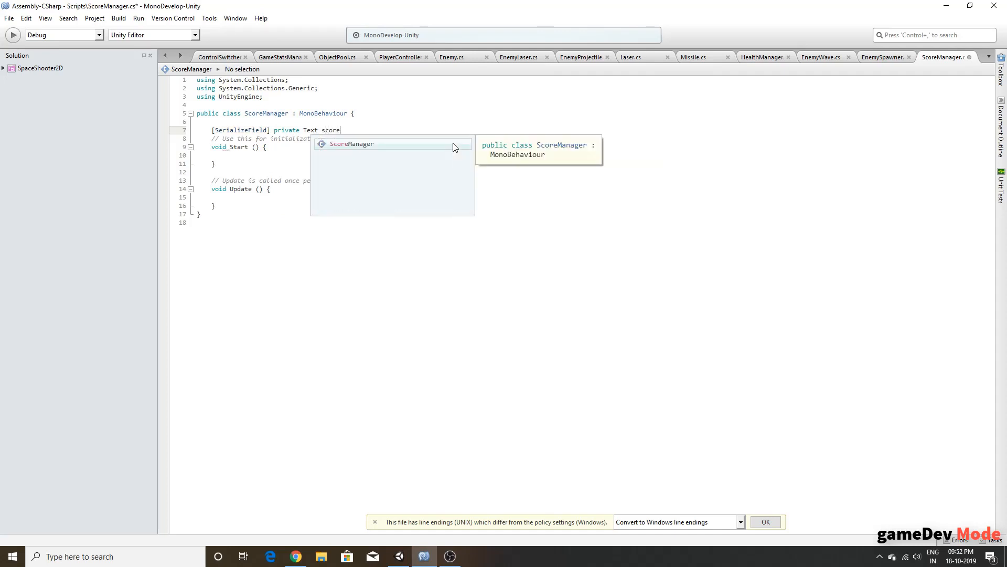
type("Text;")
Step: Add the directive "using UnityEngine.UI;" below the existing using lines
key("Up")
key("Up")
key("Up")
key("Up")
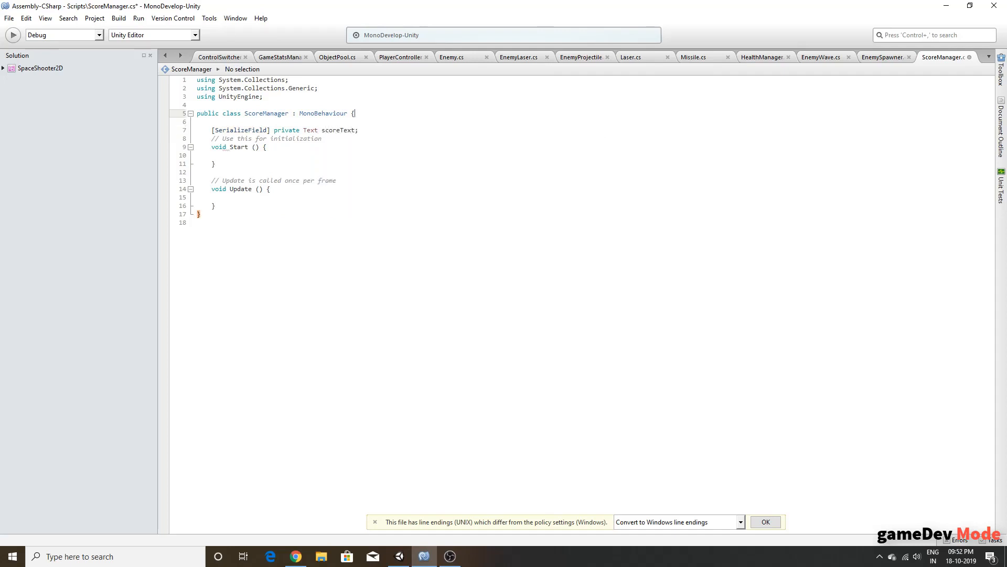
key("Return")
type("s")
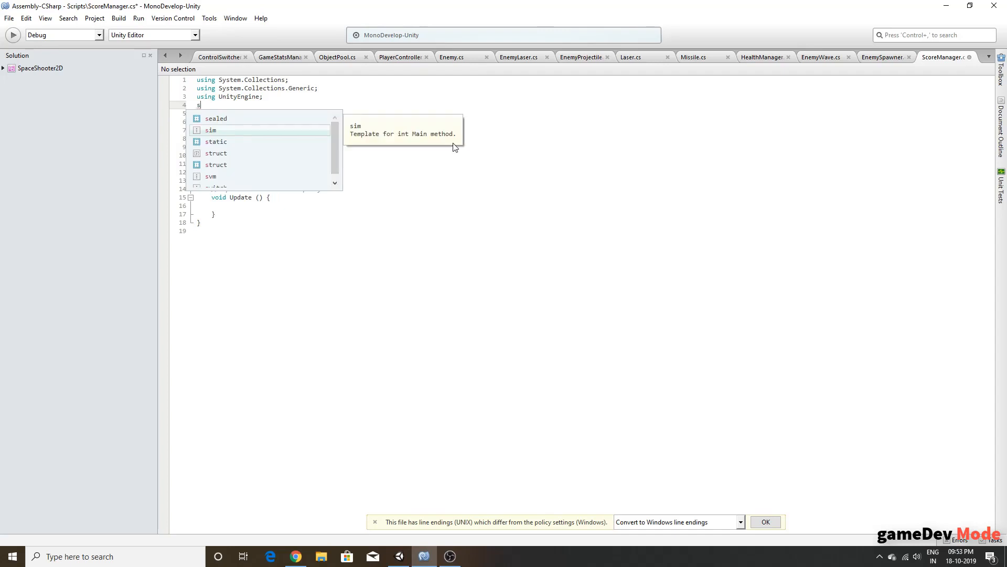
key("BackSpace")
type("using ")
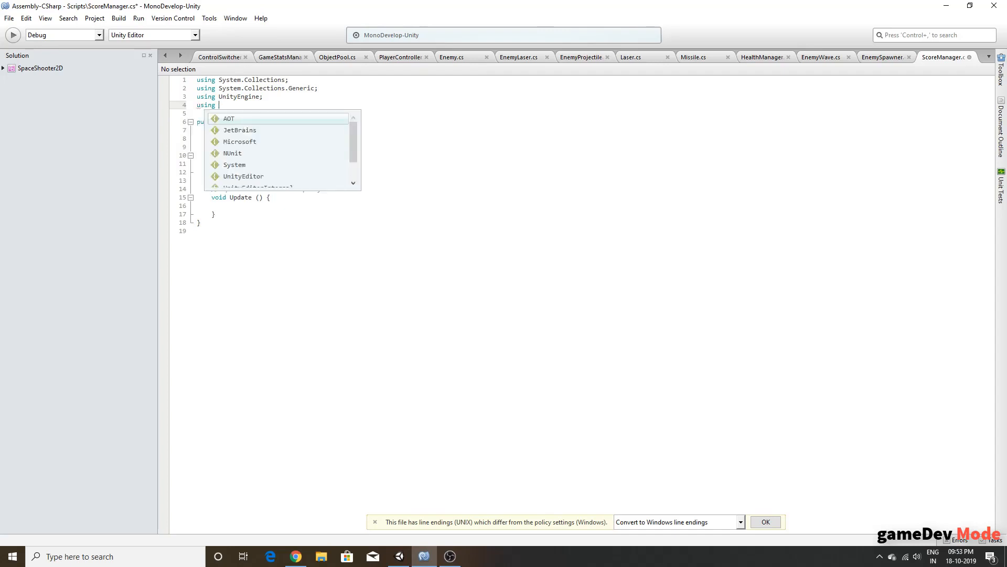
type("Unitry")
key("BackSpace")
key("BackSpace")
type("y")
key("Down")
key("Down")
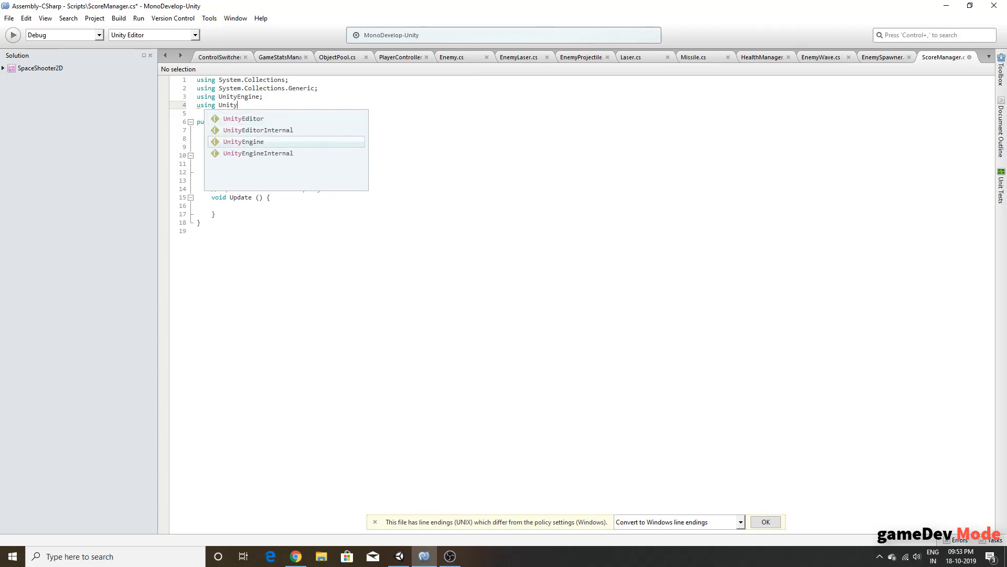
key("Return")
type(".ui")
key("Return")
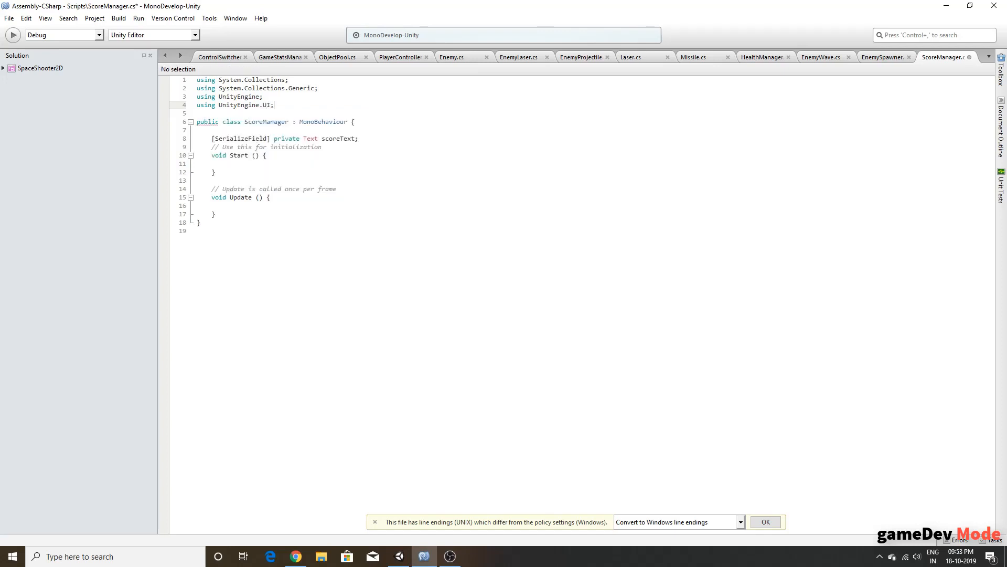
Step: Declare a private int currentScore initialized to 0 below the scoreText field, separated by a blank line
left_click(416, 138)
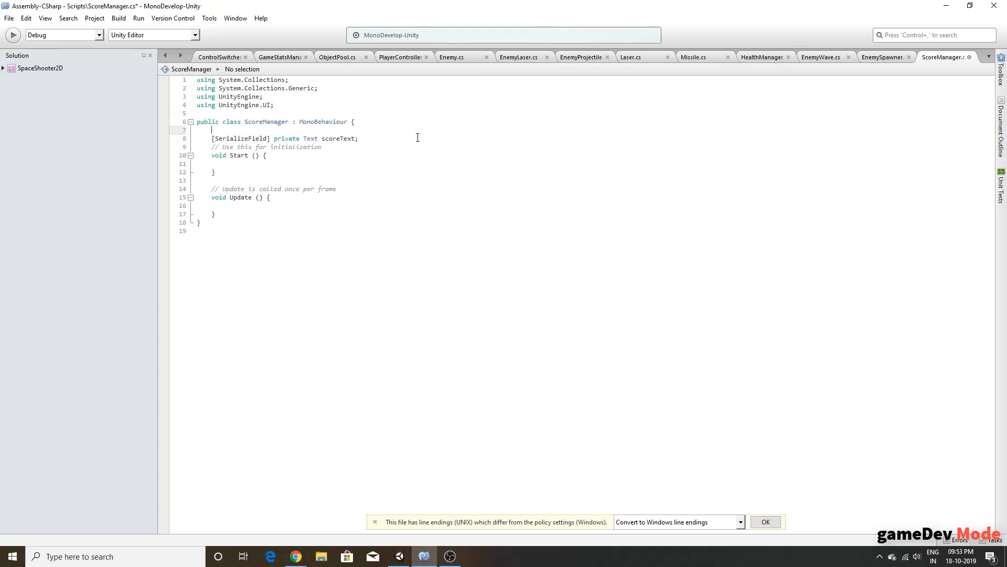
key("Return")
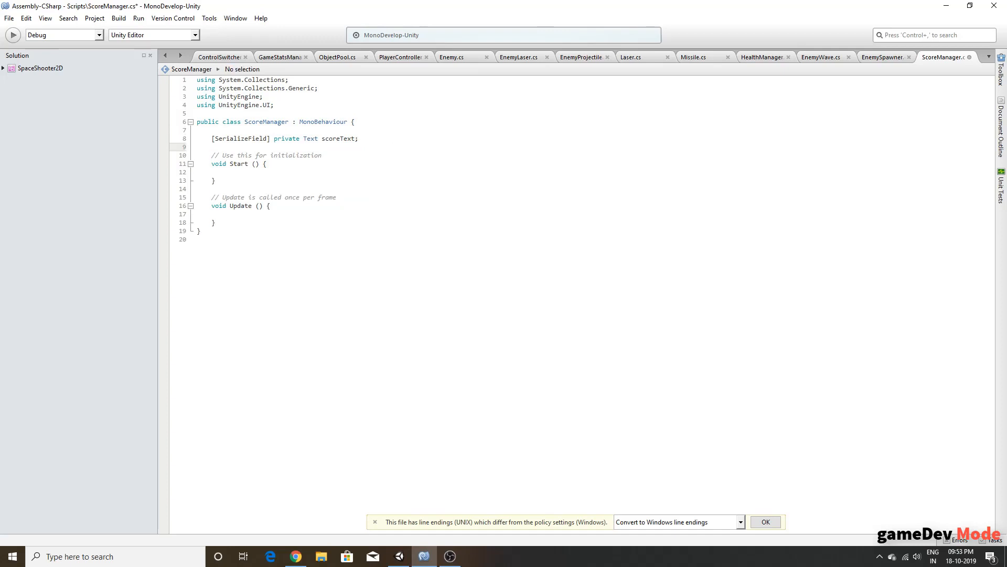
key("Return")
type("pri")
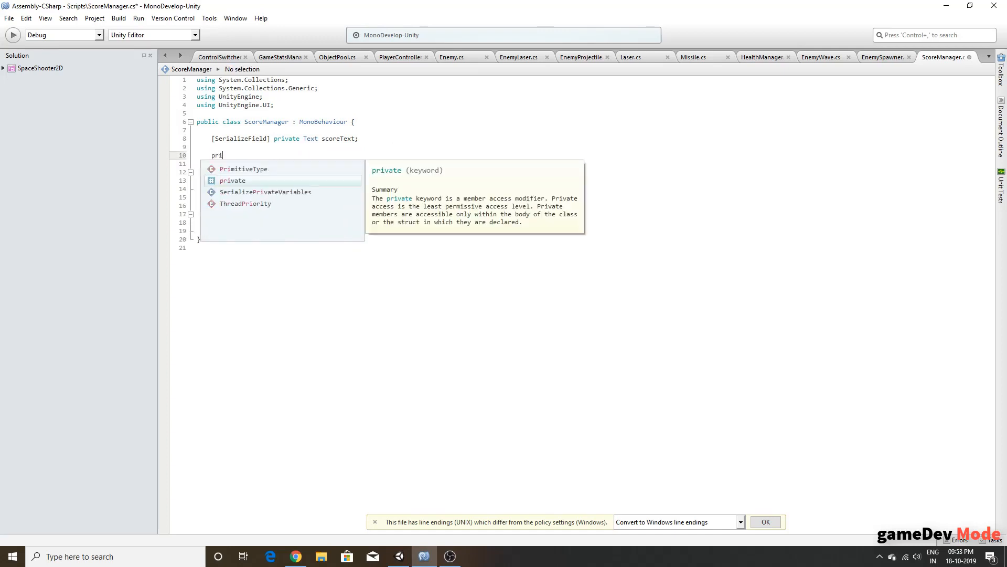
type("vate int cur")
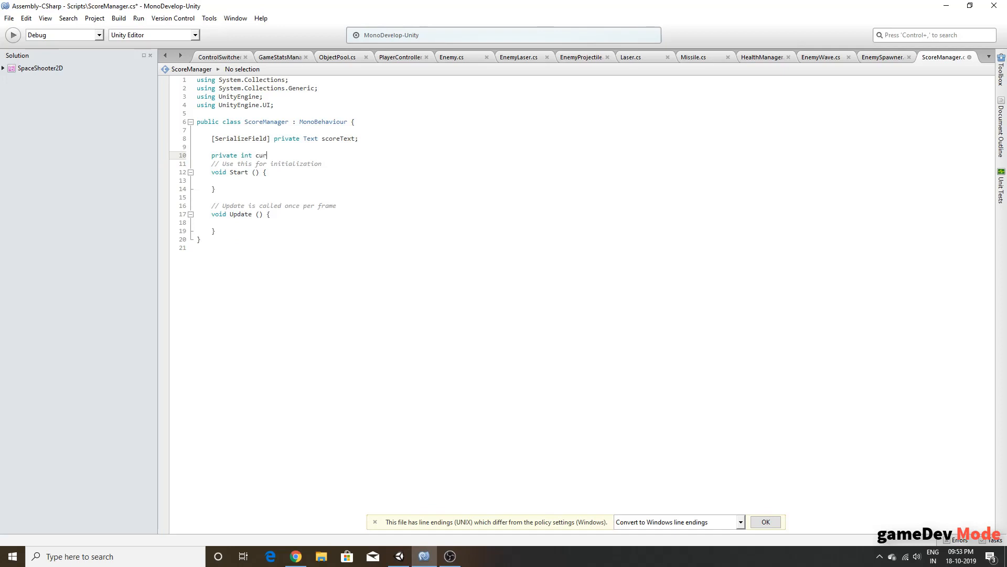
type("rentScore = 0;")
key("Return")
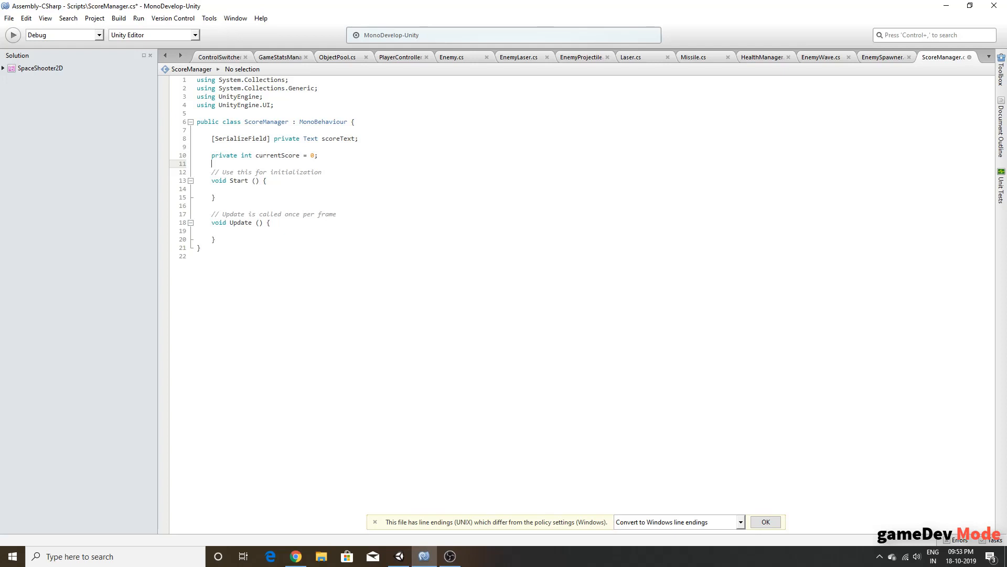
Step: Add a public void IncreaseScore() method below the fields, containing the comment "//Increase the Score"
key("Return")
key("Return")
type("pub")
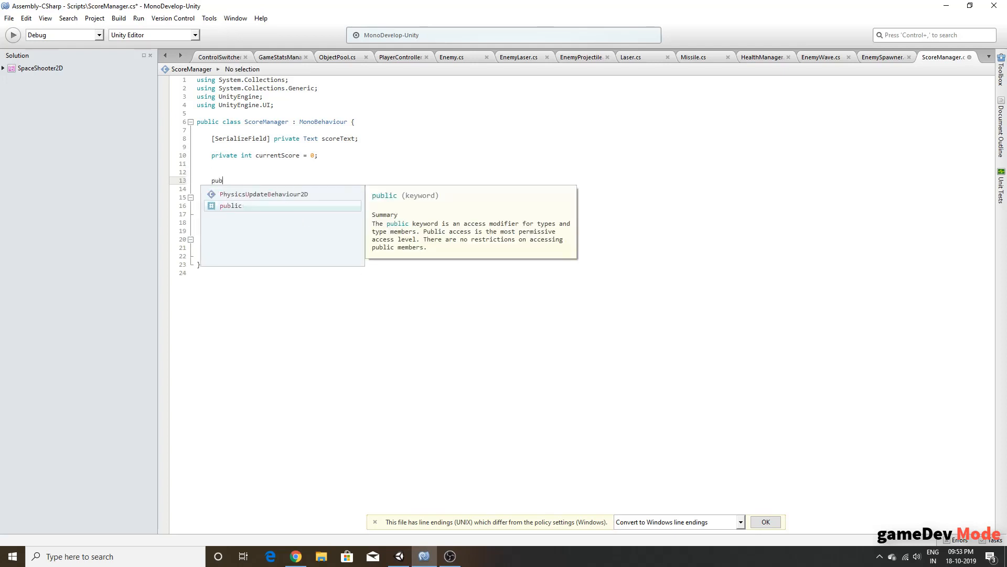
type("lic void")
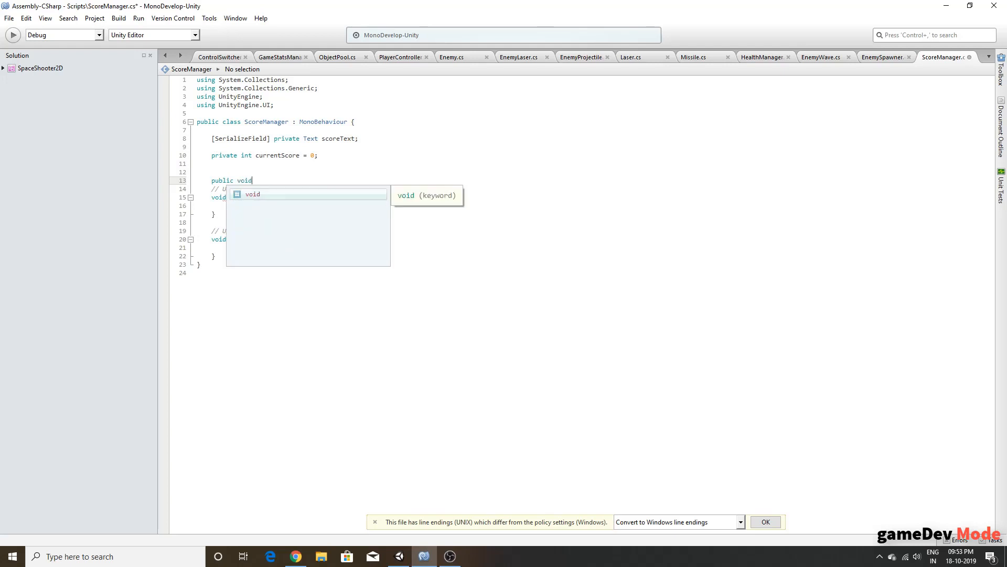
type(" Increase")
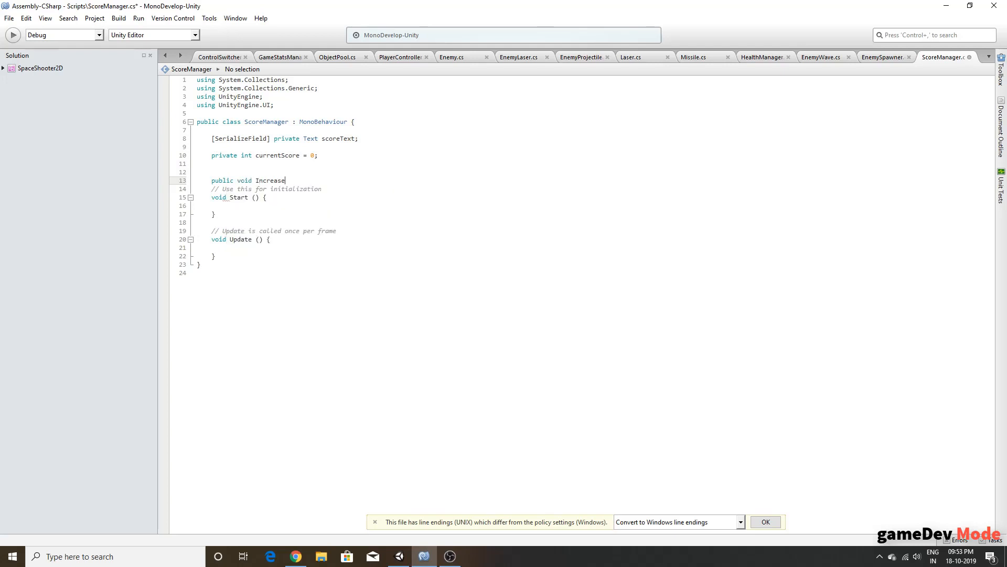
type("Score()")
key("Return")
type("{")
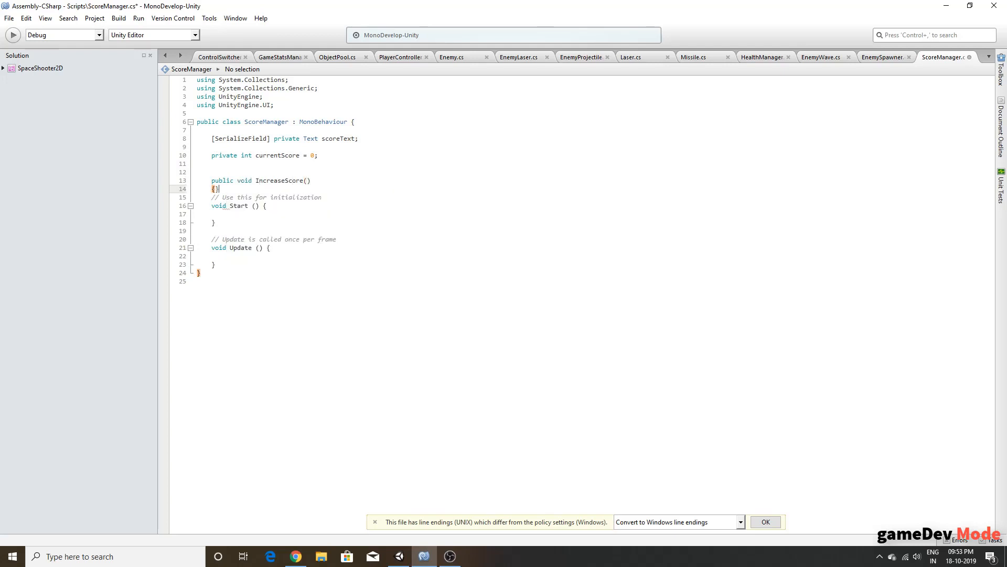
key("Return")
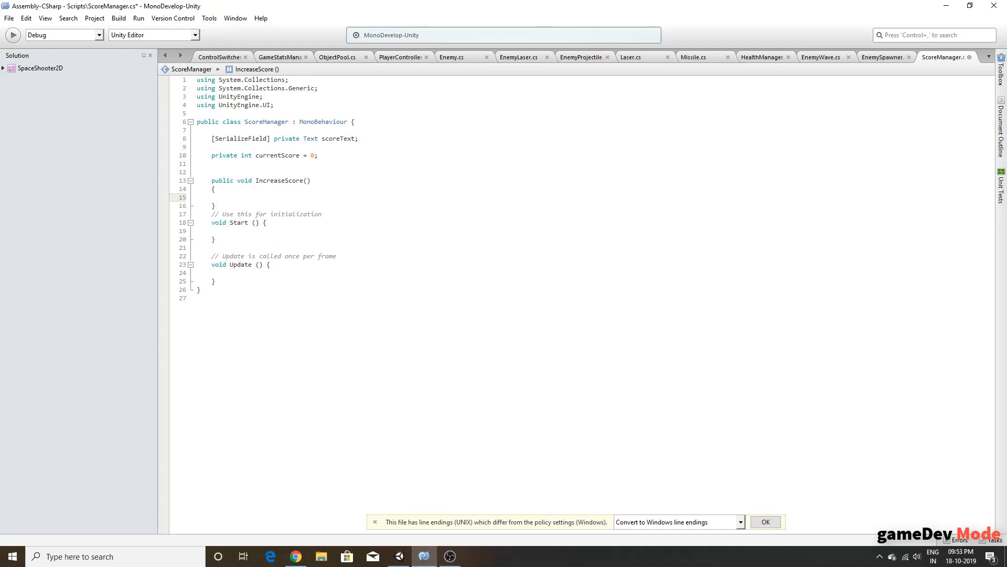
type("//Increase the Scoree")
key("Down")
key("Return")
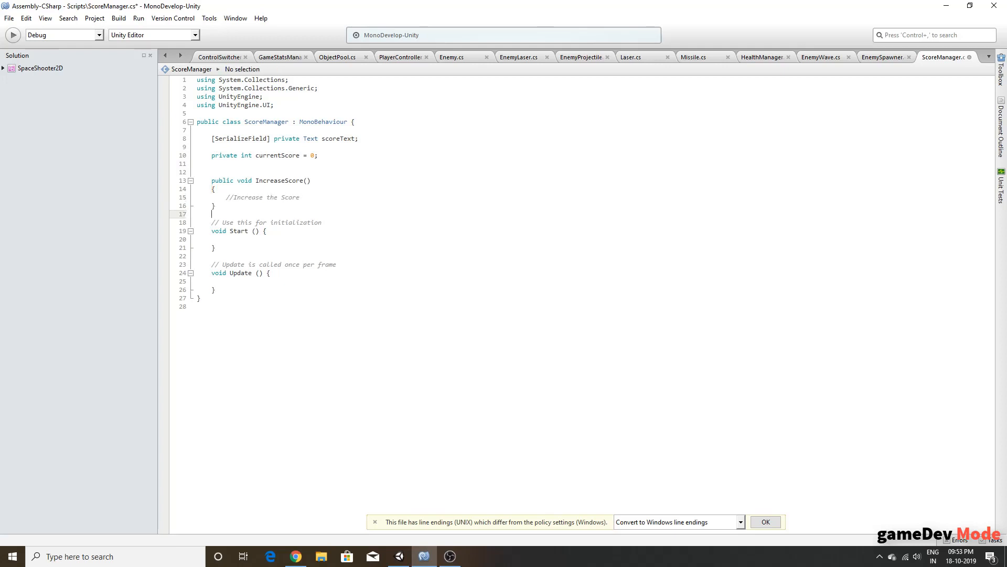
type("pu")
key("BackSpace")
key("BackSpace")
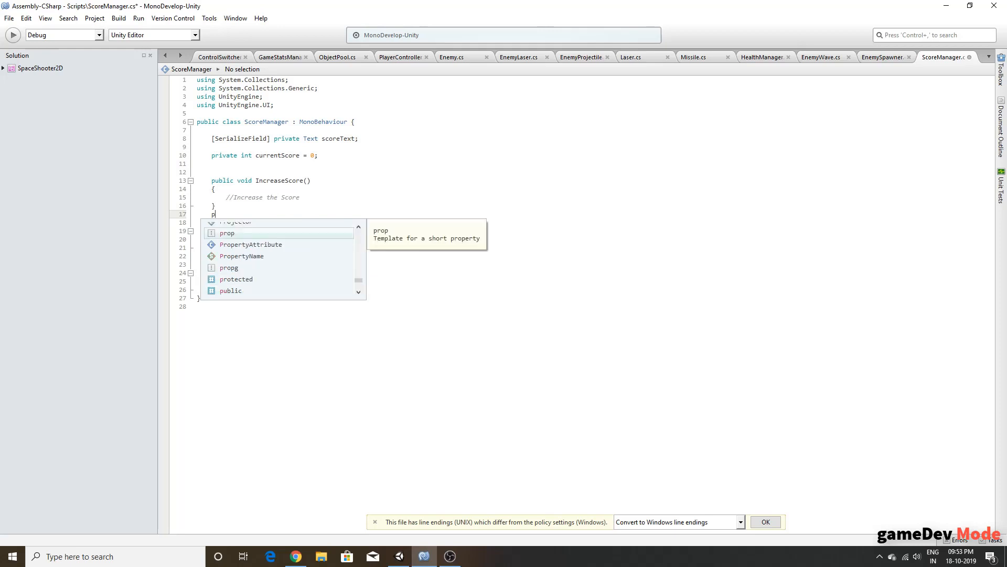
key("BackSpace")
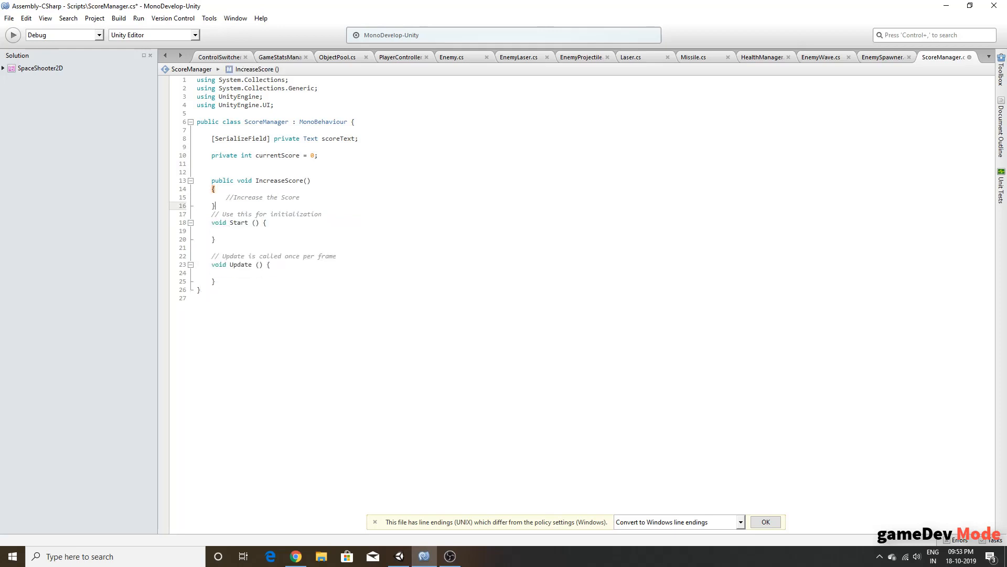
key("Return")
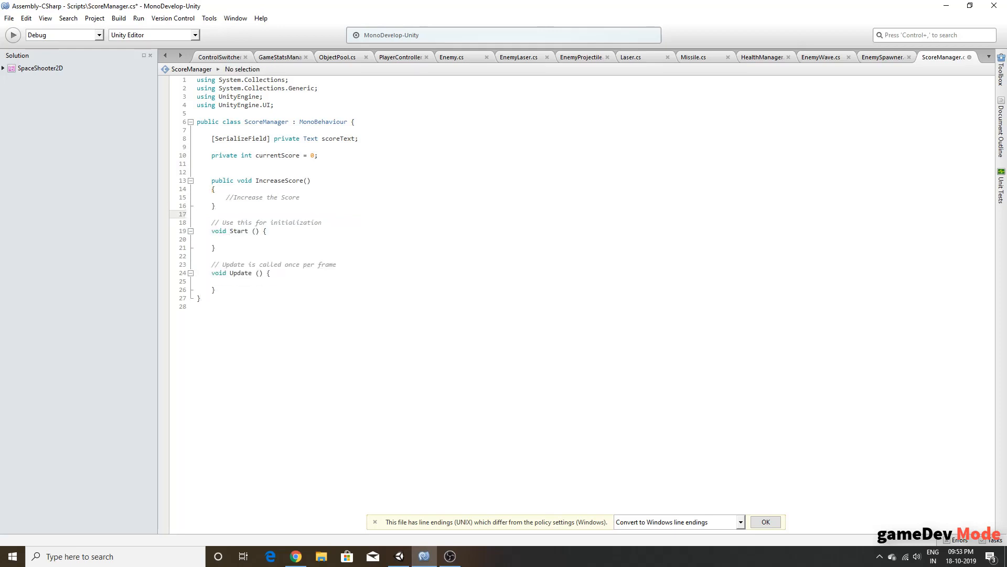
Step: Declare a private string HIGHSCORE_KEY with the value "HighScore" below currentScore, and add a blank line before IncreaseScore
left_click(371, 141)
left_click(341, 163)
type("private ")
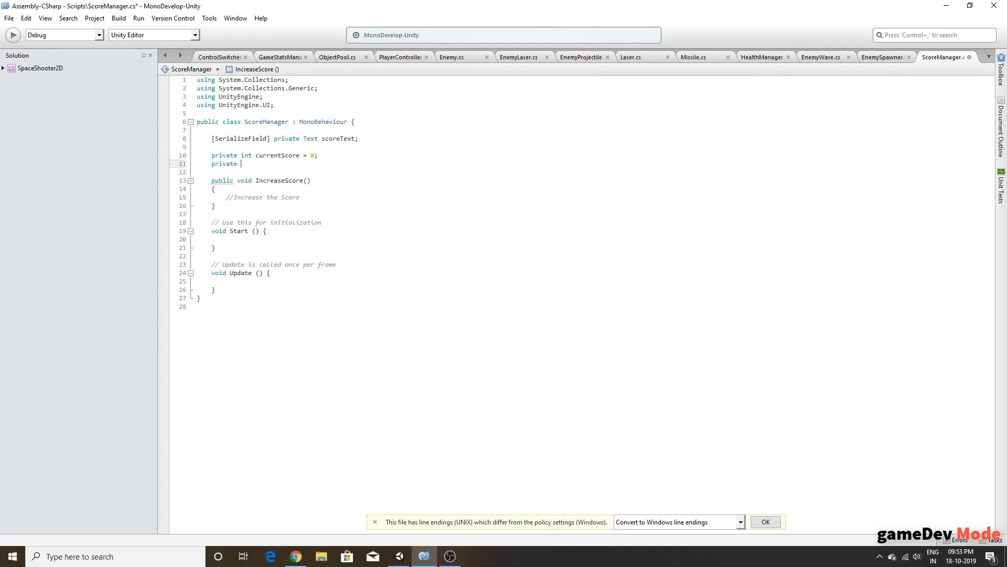
type("string ")
type("HIGHS")
type("CORE_KE")
type("Y = \"High")
type("Score\";")
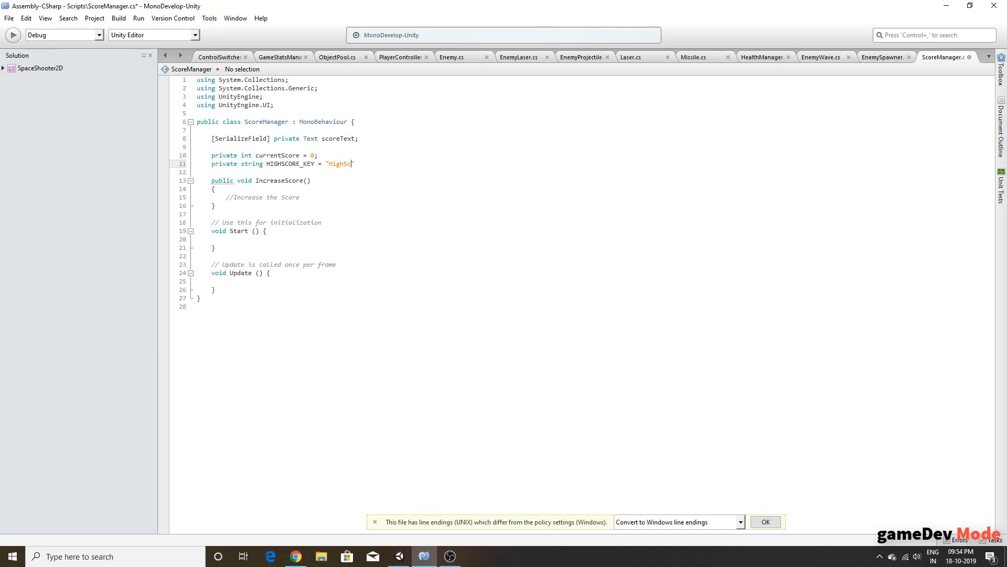
left_click(211, 172)
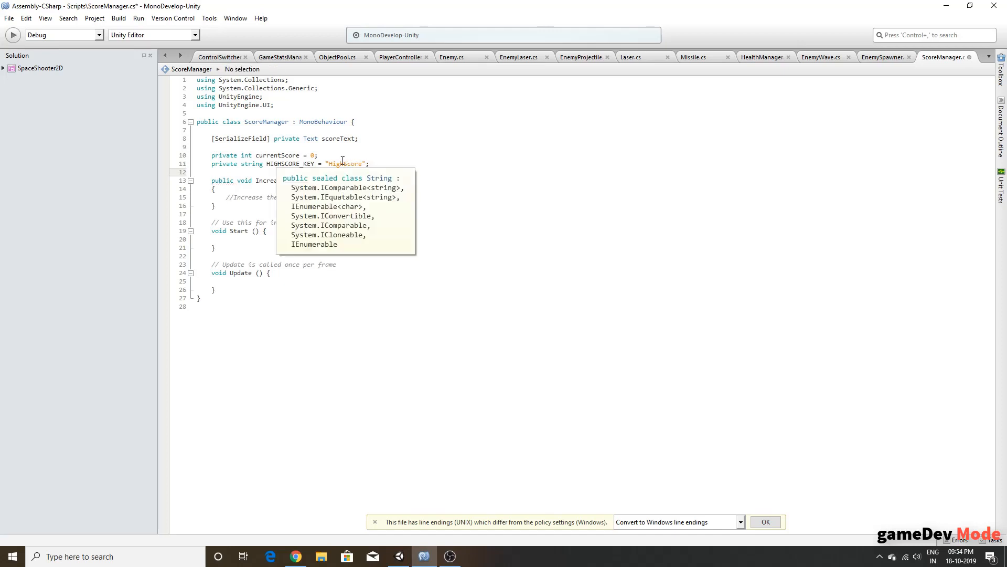
key("Return")
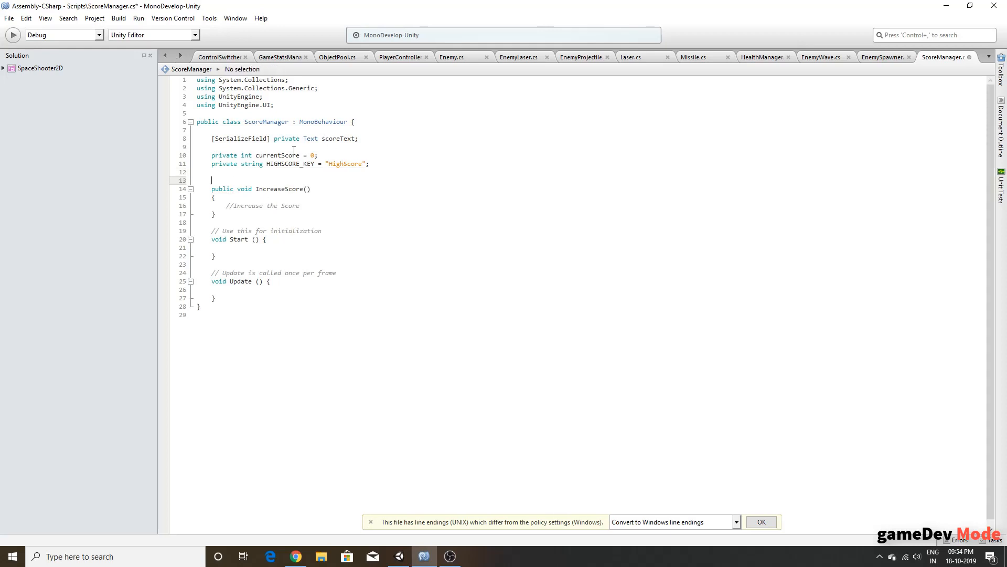
Step: Give the IncreaseScore method an int parameter named amnt
left_click(332, 156)
left_click(310, 212)
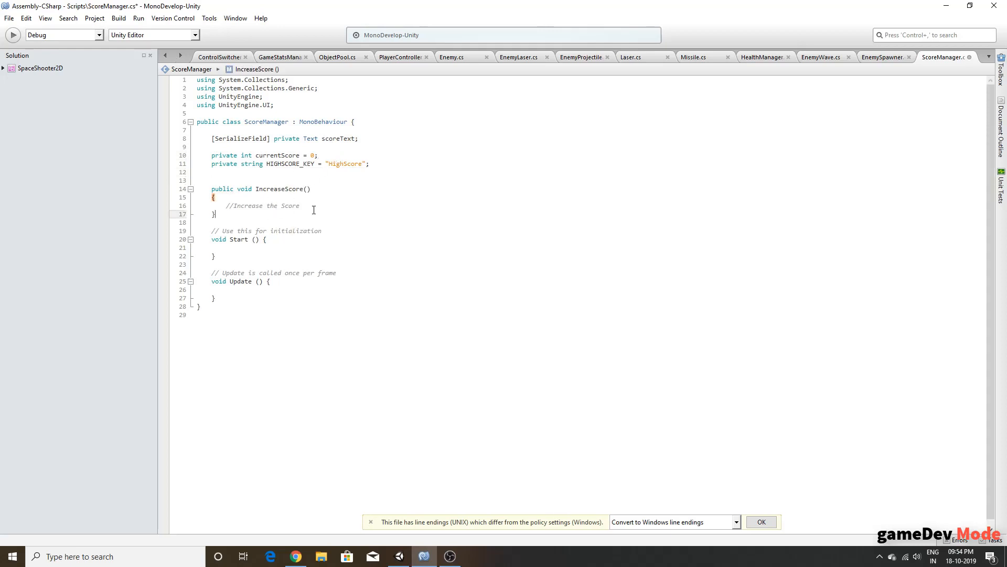
left_click(312, 207)
left_click(307, 189)
type("int amnt")
Step: Below the comment in IncreaseScore, add amnt to currentScore with += only if amnt is greater than 0
key("Down")
key("Down")
key("Return")
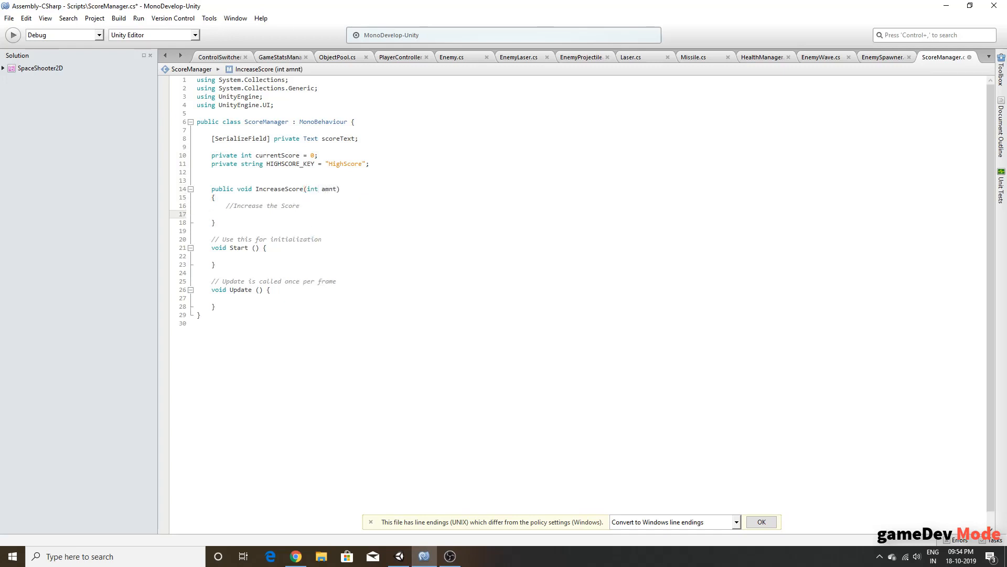
type("if(am")
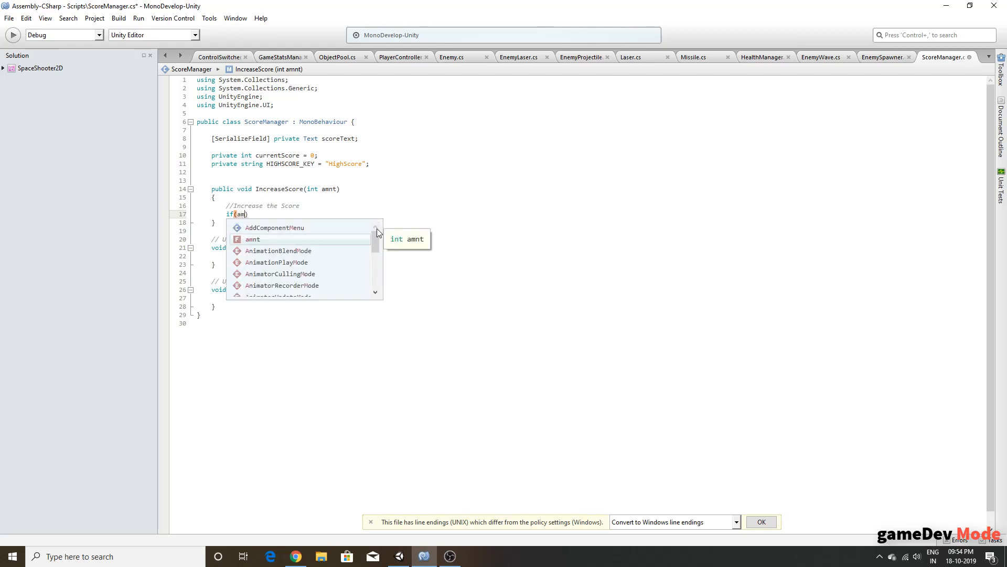
type("nt > 0")
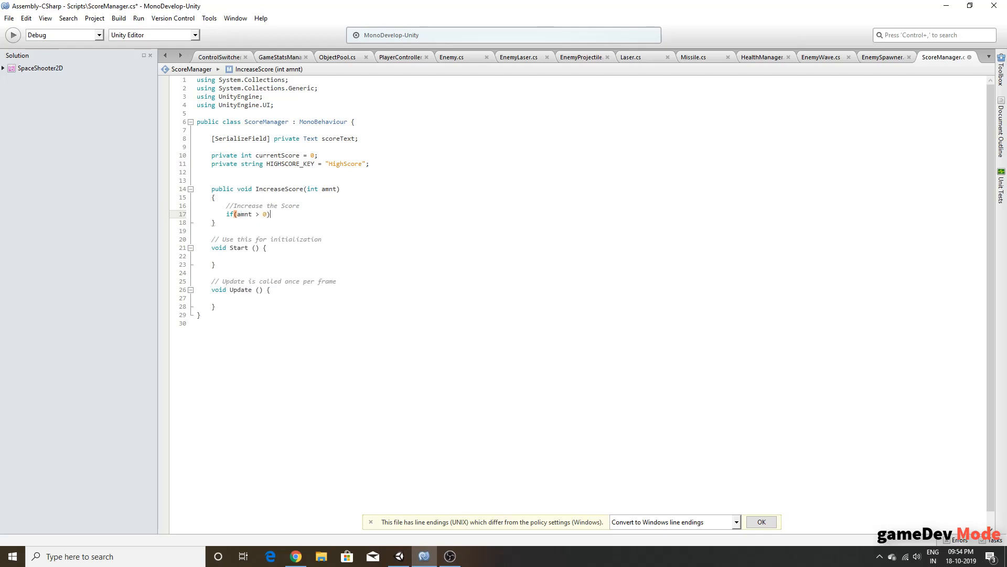
key("Return")
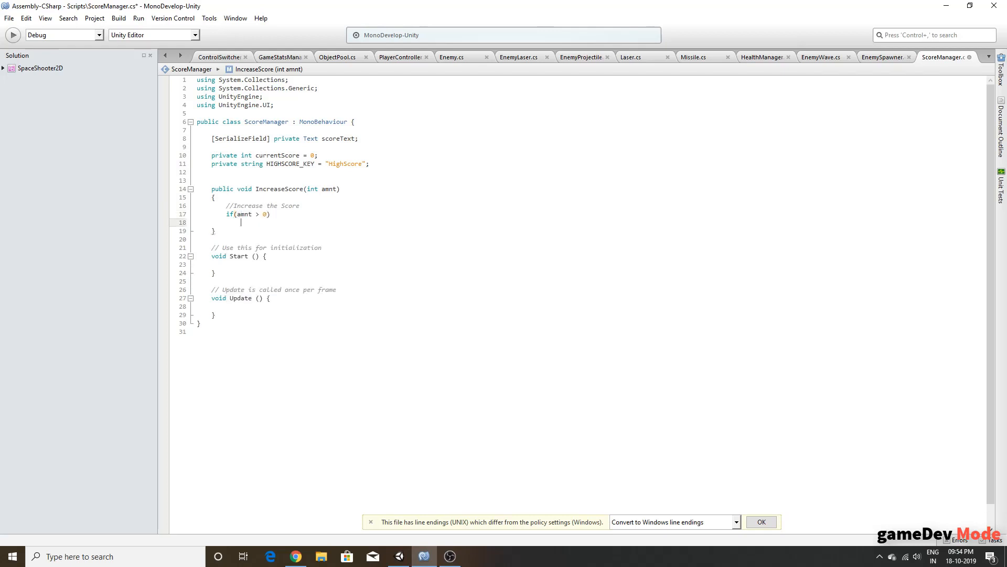
type("curr")
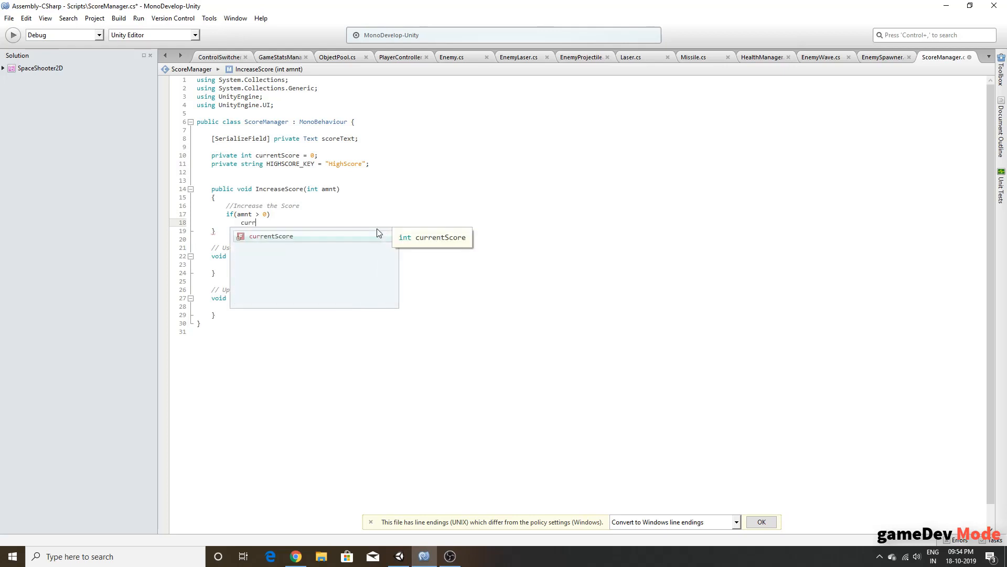
type("entScore += amnt;")
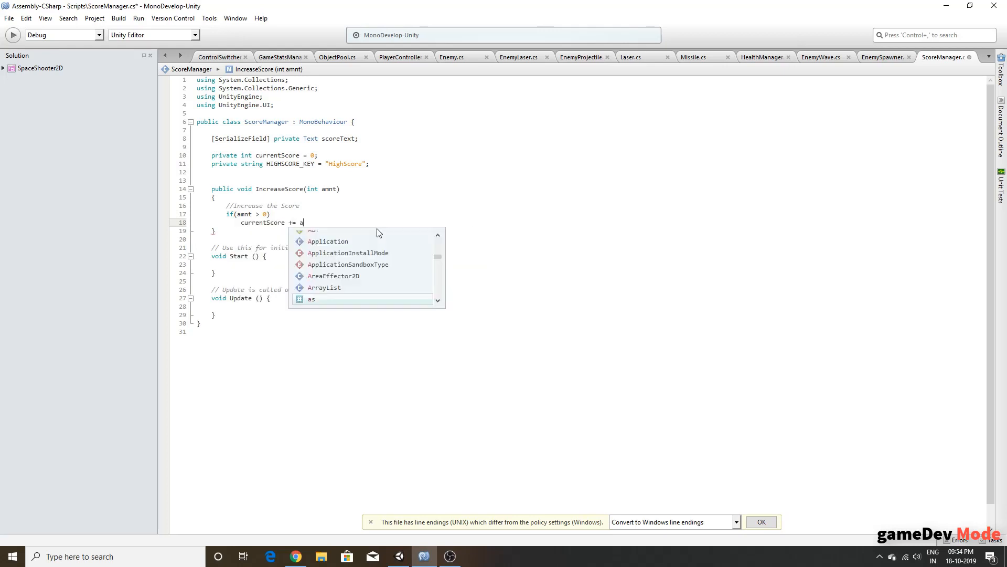
key("Down")
key("Down")
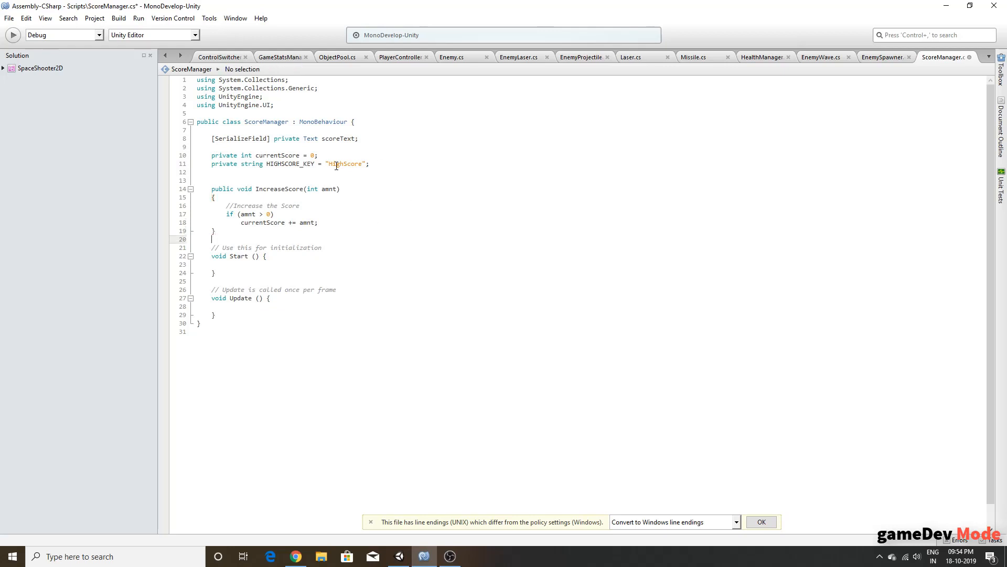
Step: Add highScoreText as a second variable in the serialized private Text declaration beside scoreText
left_click(365, 139)
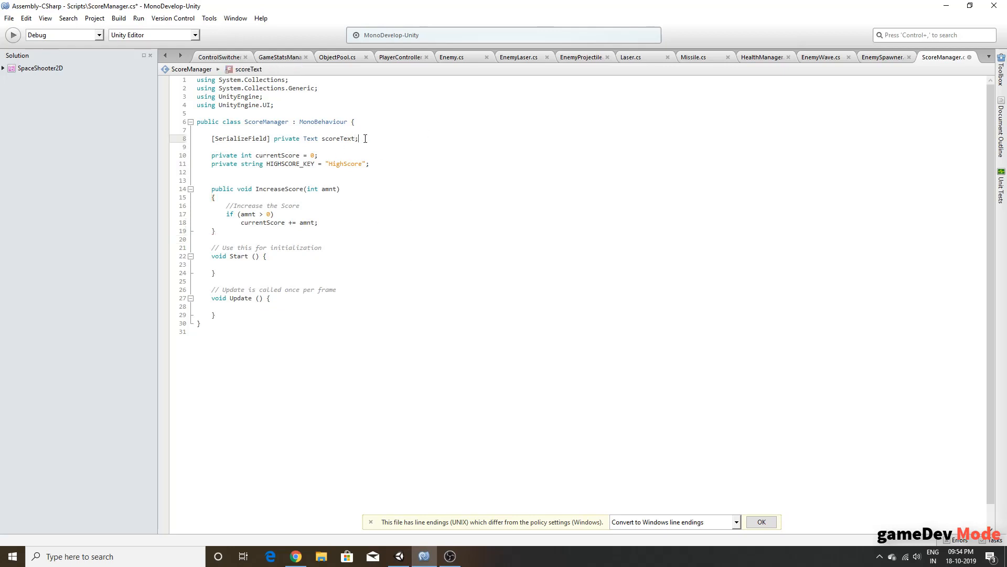
left_click(265, 256)
left_click(357, 140)
type(", highScore")
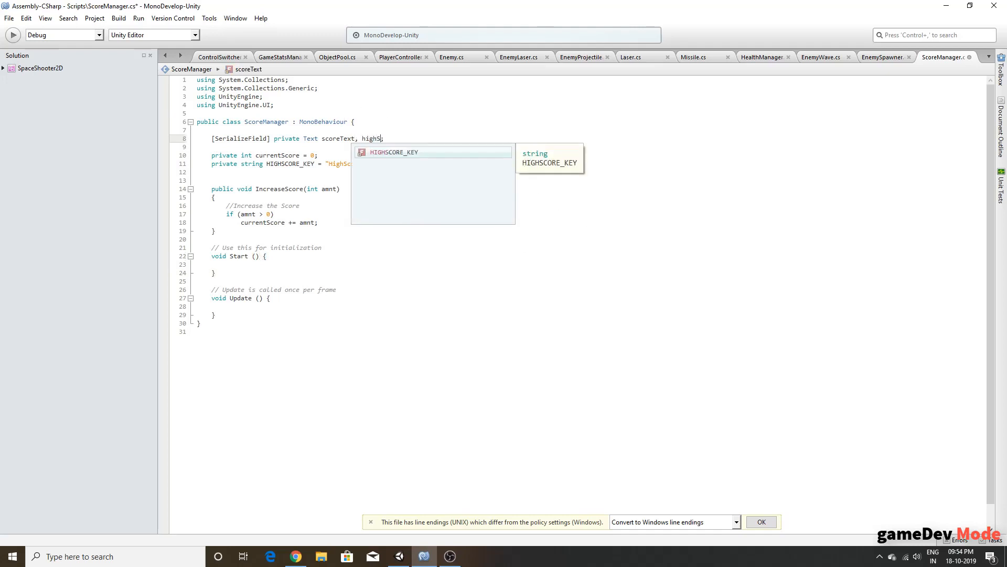
type("Text")
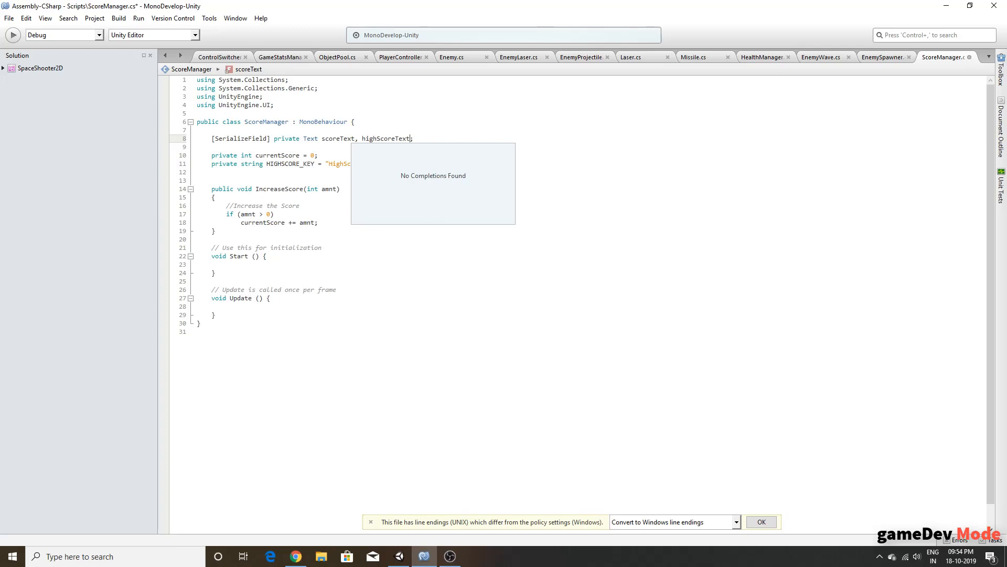
left_click(308, 199)
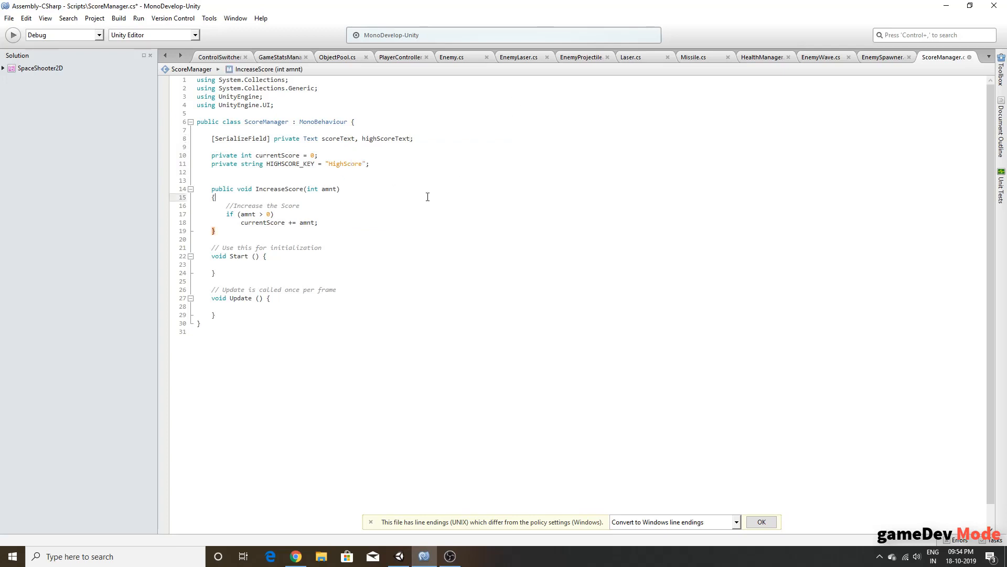
Step: Below currentScore, declare a public int property Score whose getter returns currentScore
left_click_drag(276, 231, 288, 221)
left_click(328, 222)
left_click(353, 155)
key("Return")
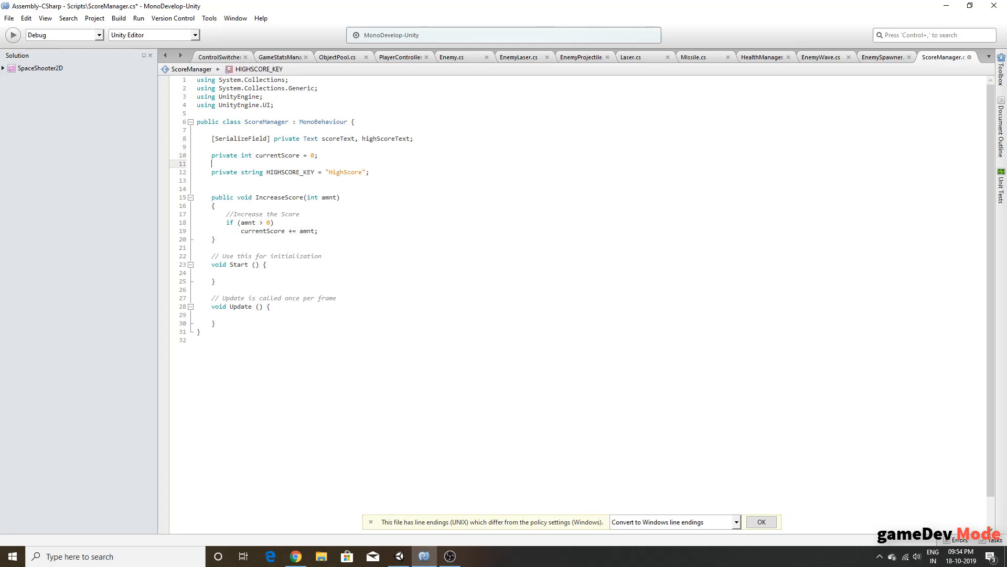
type("public i")
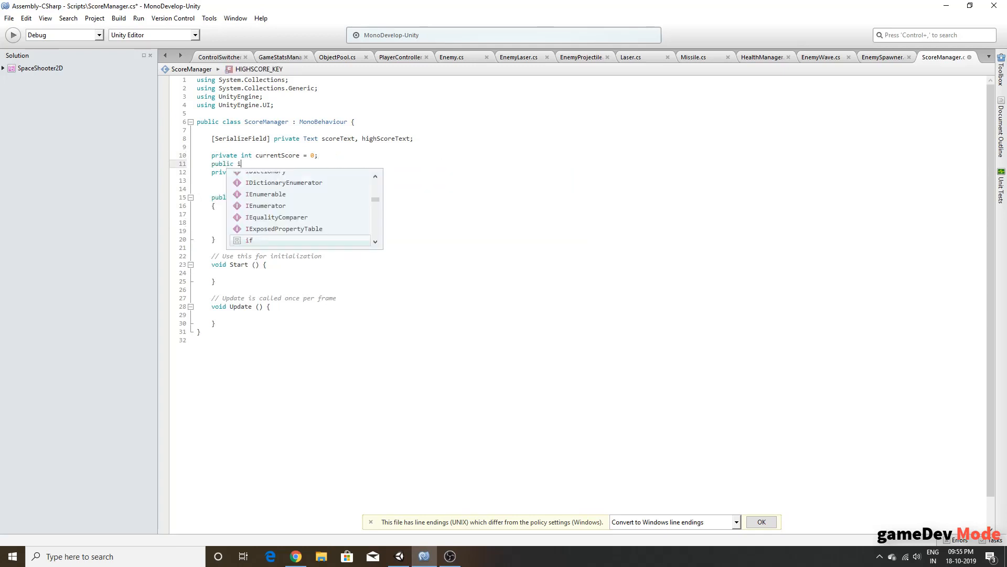
type("nt Score")
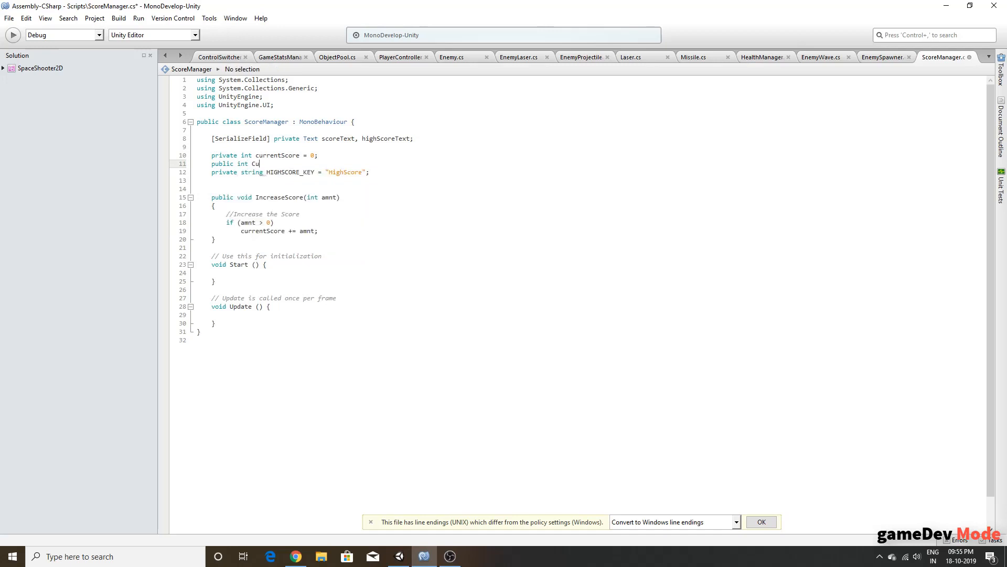
type(" { ")
type("get{")
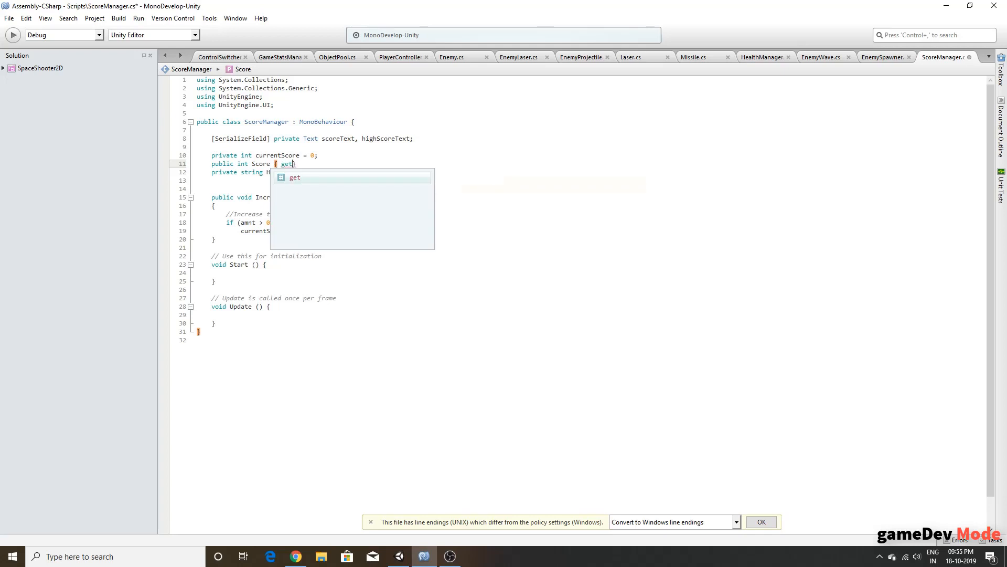
type(" return cur")
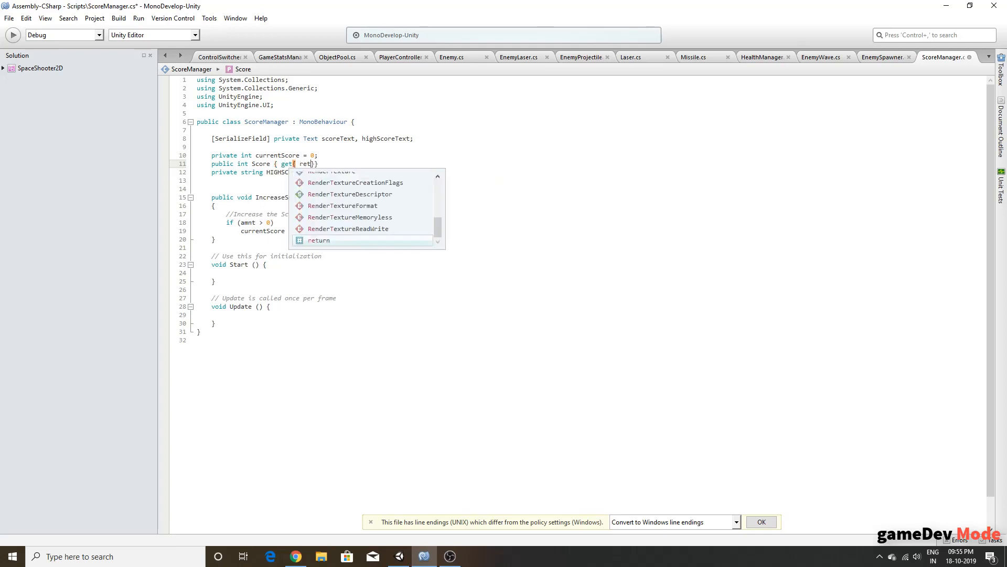
type("rentScore;")
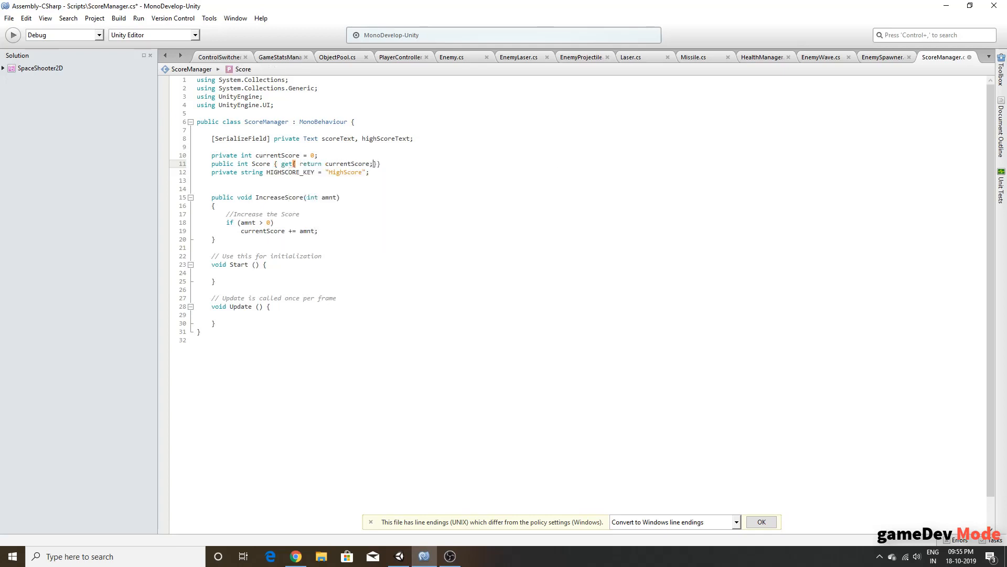
key("End")
left_click(287, 209)
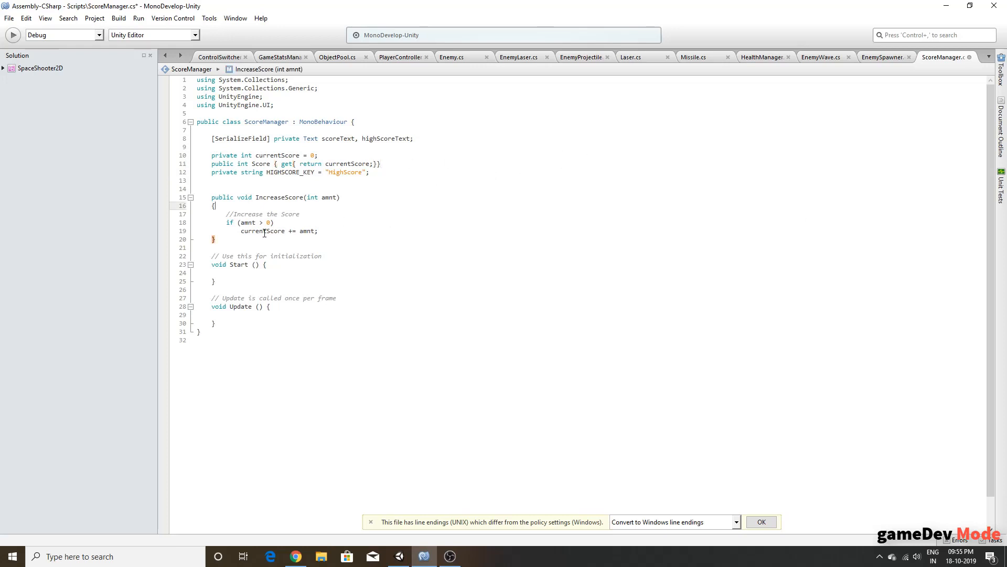
Step: Place the opening brace of the Update method on its own line
left_click(263, 238)
left_click_drag(215, 323, 192, 257)
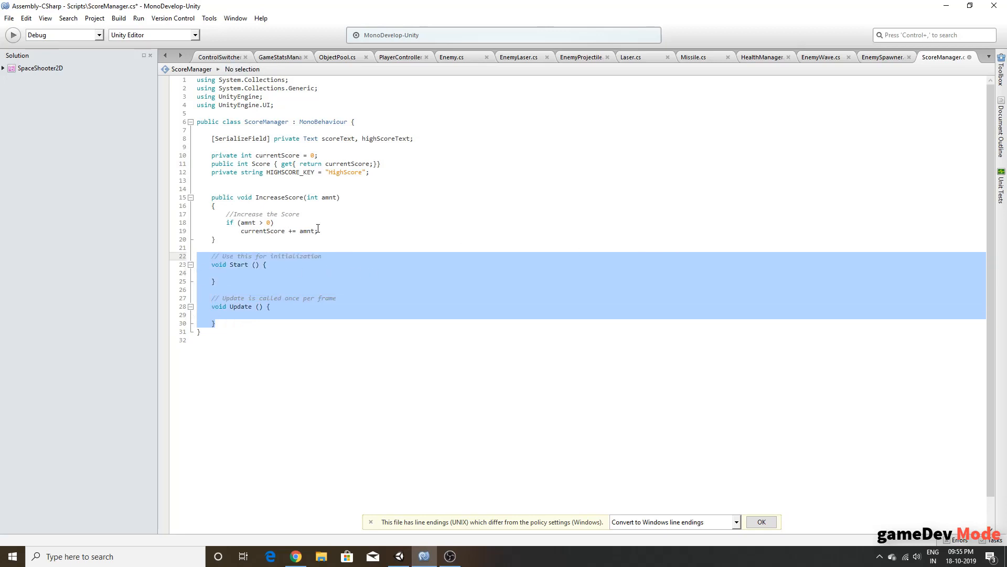
left_click(265, 316)
left_click(266, 307)
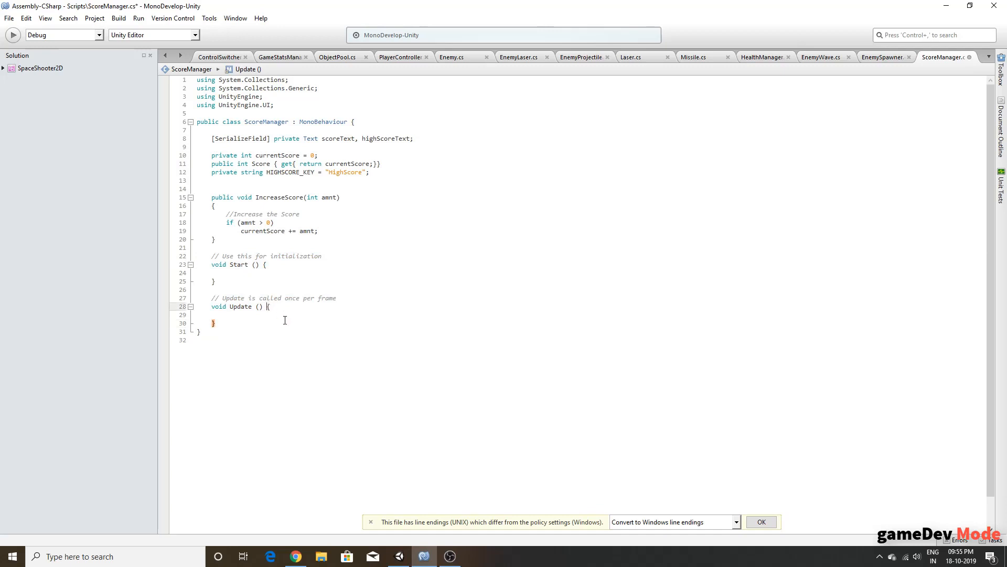
key("Return")
Step: Delete the empty Start method together with its initialization comment
left_click_drag(221, 281, 176, 248)
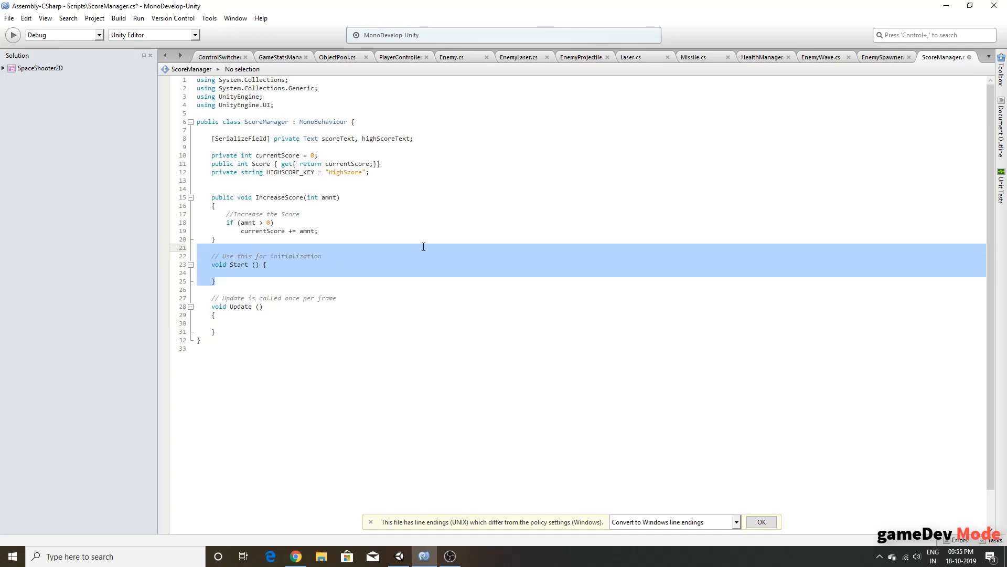
key("Delete")
key("Delete")
left_click(241, 282)
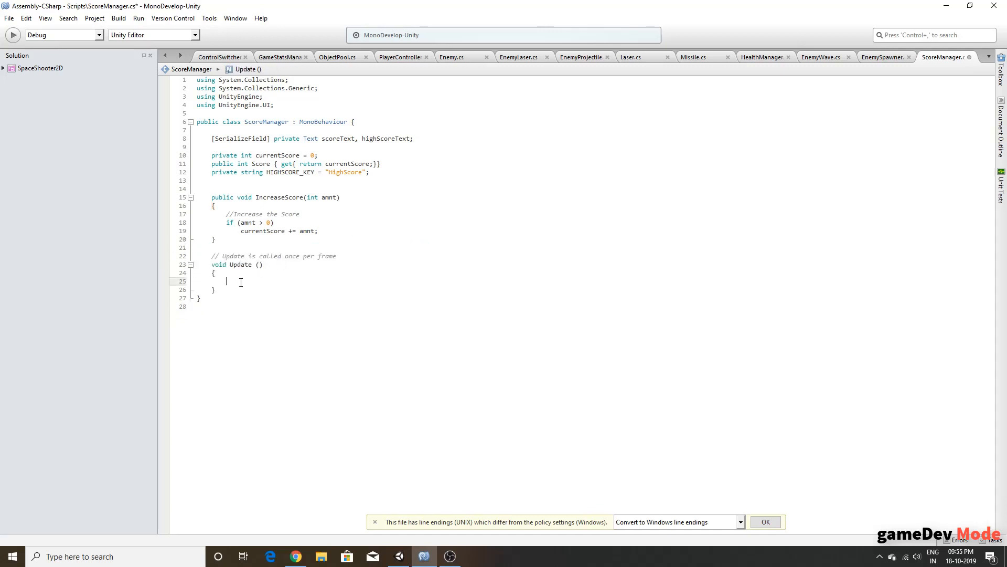
Step: Add the private access modifier in front of void Update ()
left_click(212, 264)
type("privatr")
key("BackSpace")
type("e")
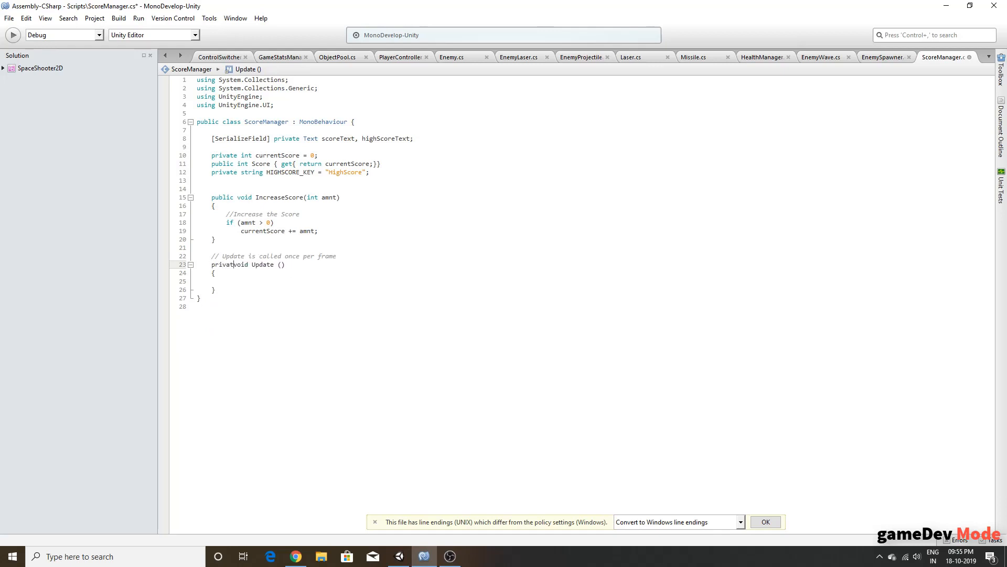
Step: Inside Update, add an if condition checking that scoreText is not null
key("Down")
key("Down")
type("if(Score")
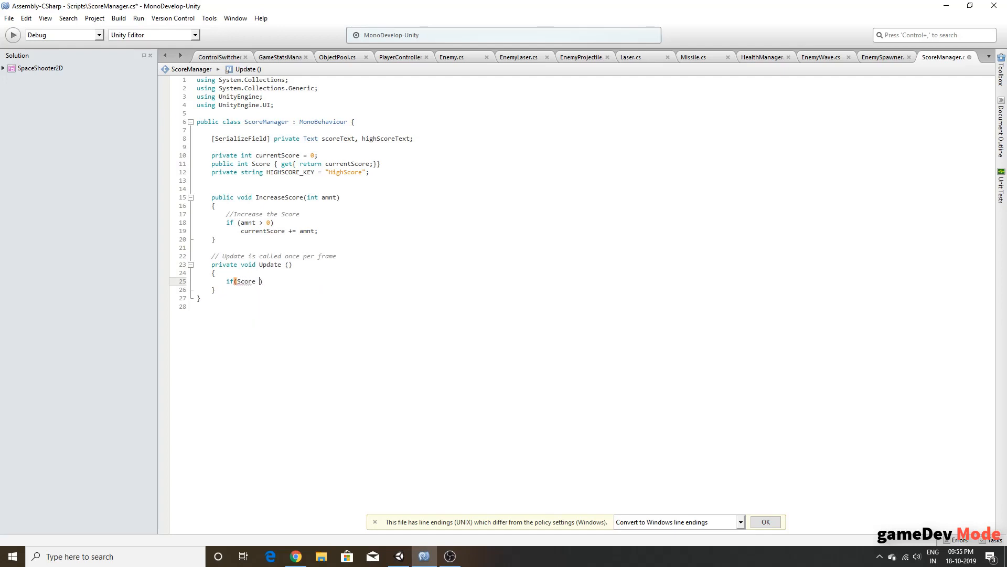
key("BackSpace")
key("BackSpace")
key("BackSpace")
key("BackSpace")
key("BackSpace")
key("BackSpace")
type("score")
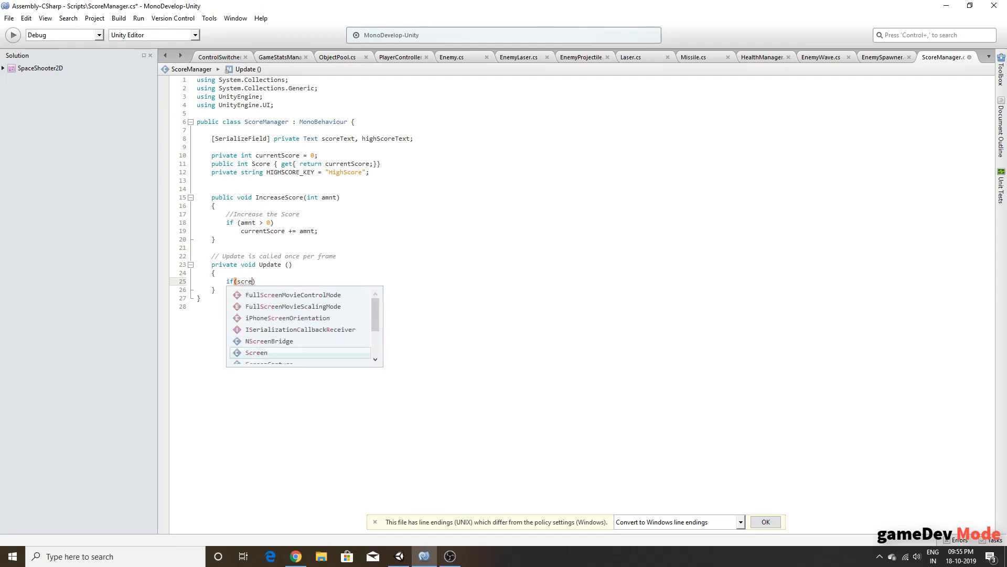
type("Text !")
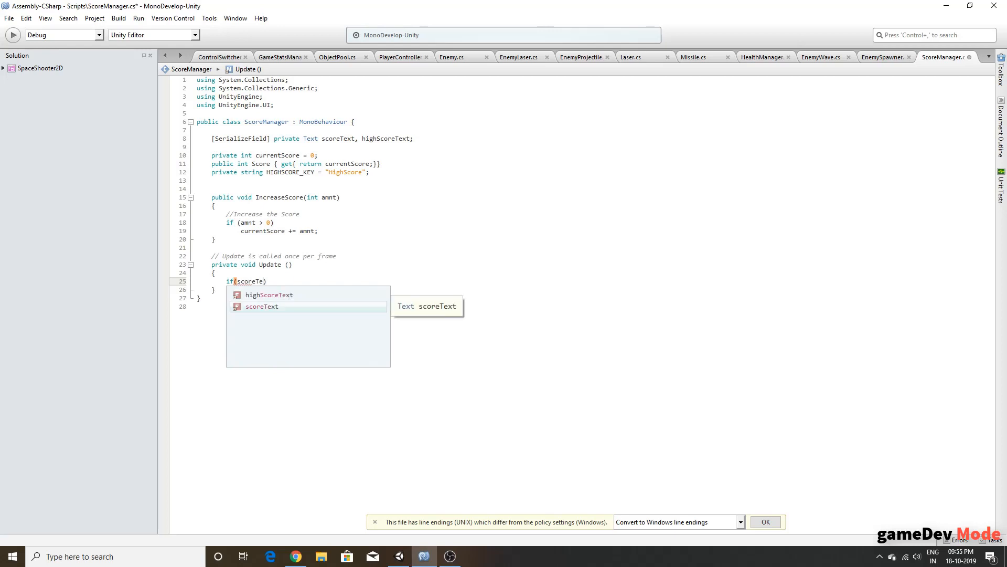
type("= null")
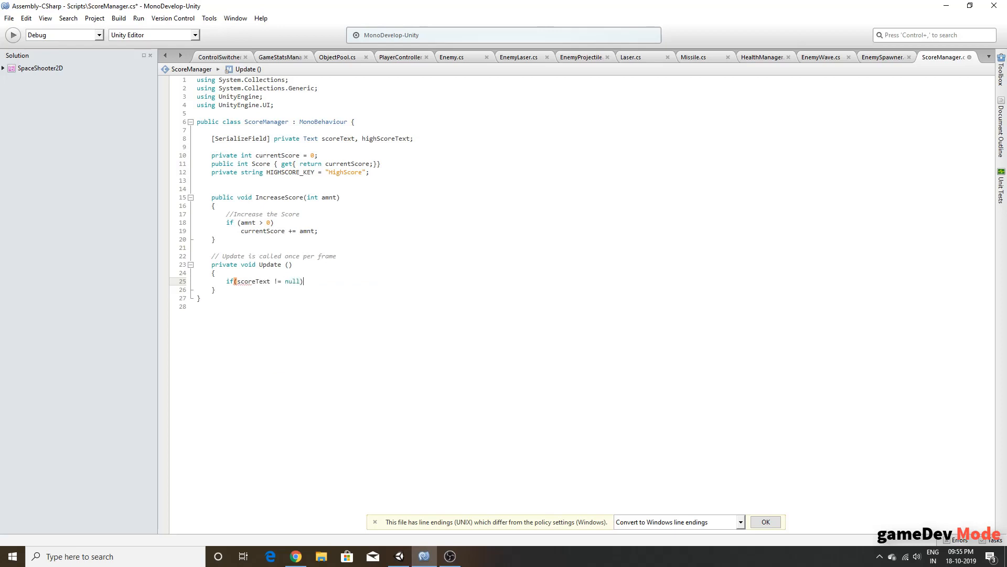
Step: Under the scoreText null check, set scoreText.text to currentScore.ToString ()
key("Return")
type("Sc")
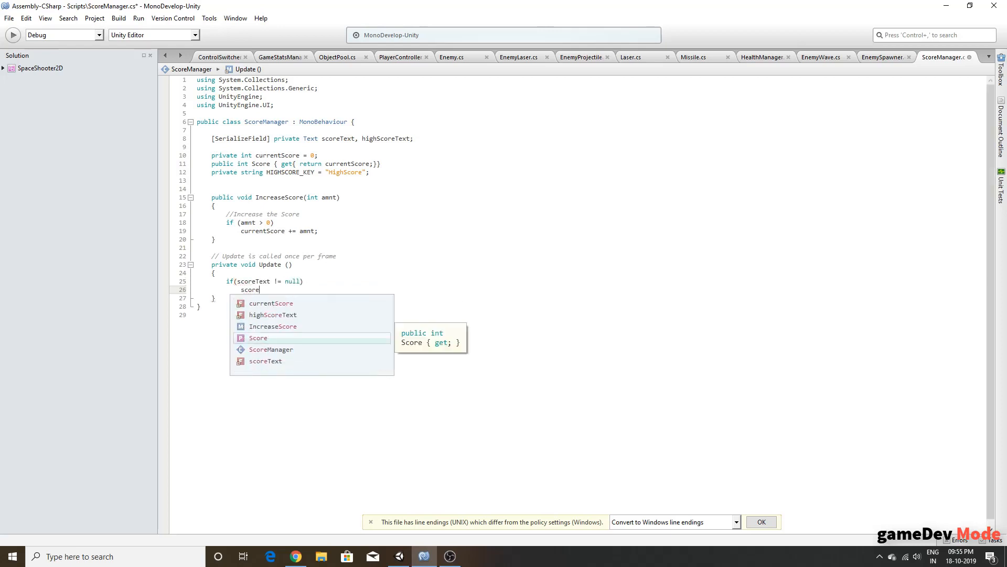
key("BackSpace")
key("BackSpace")
type("scor")
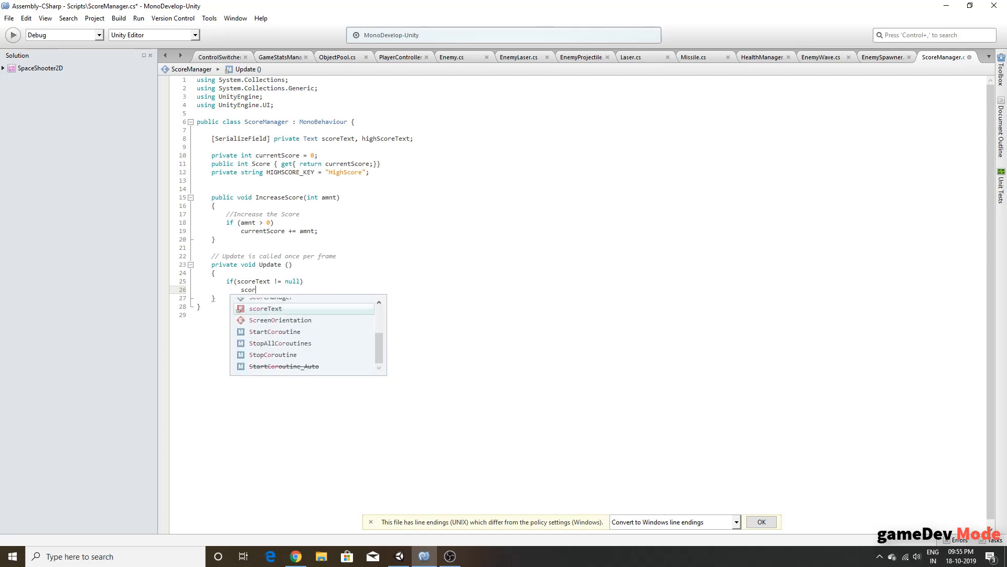
type("eText.text = ")
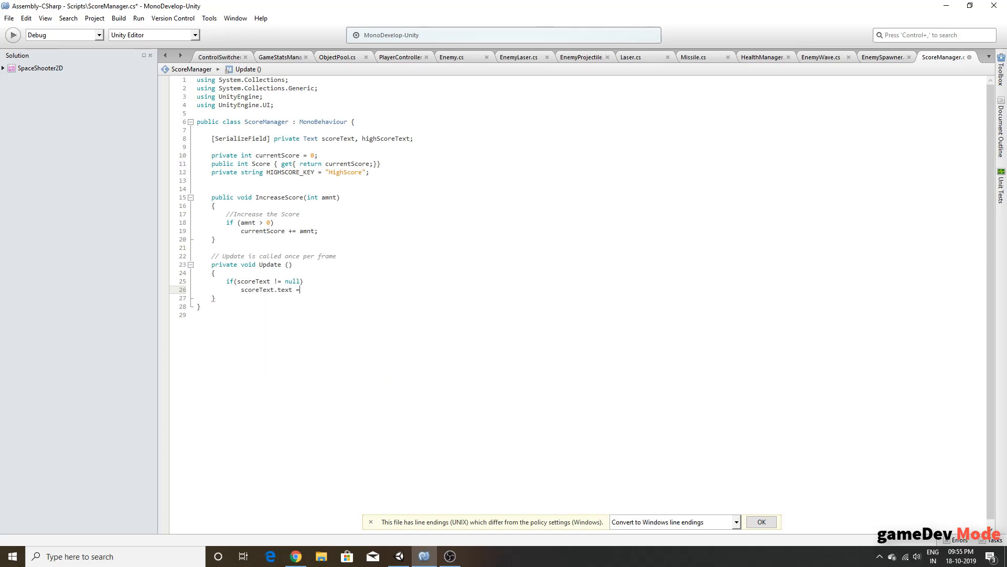
type("cuir")
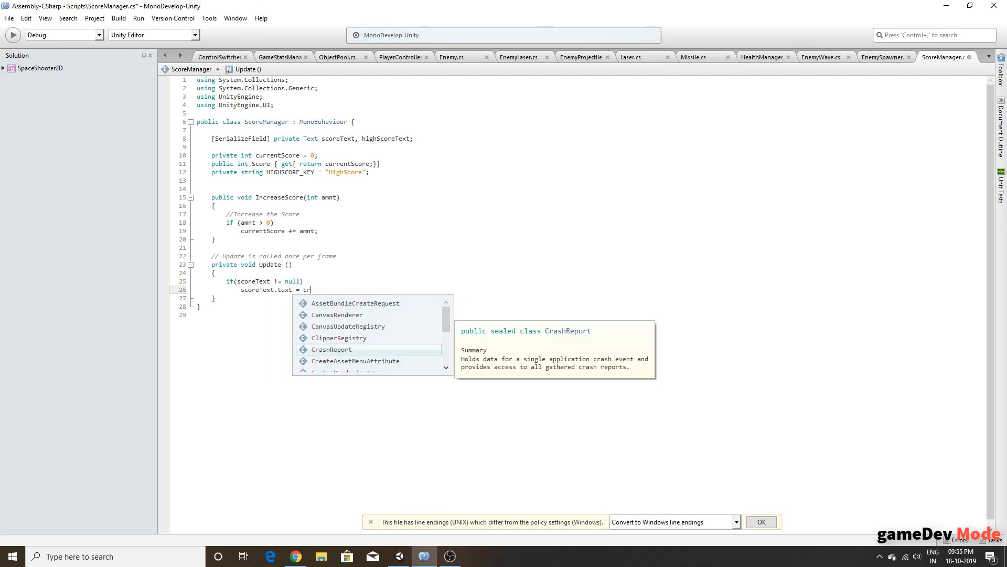
key("BackSpace")
key("BackSpace")
type("rrentScore")
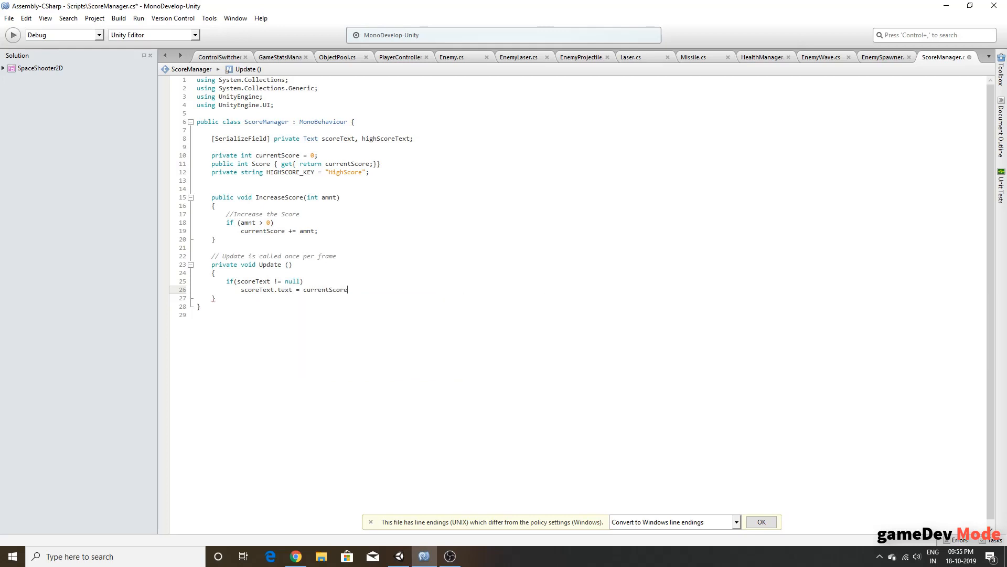
type(".ToString ();")
Step: Below the scoreText assignment in Update, add an if condition checking that highScoreText is not null
key("Return")
type("if(hgih")
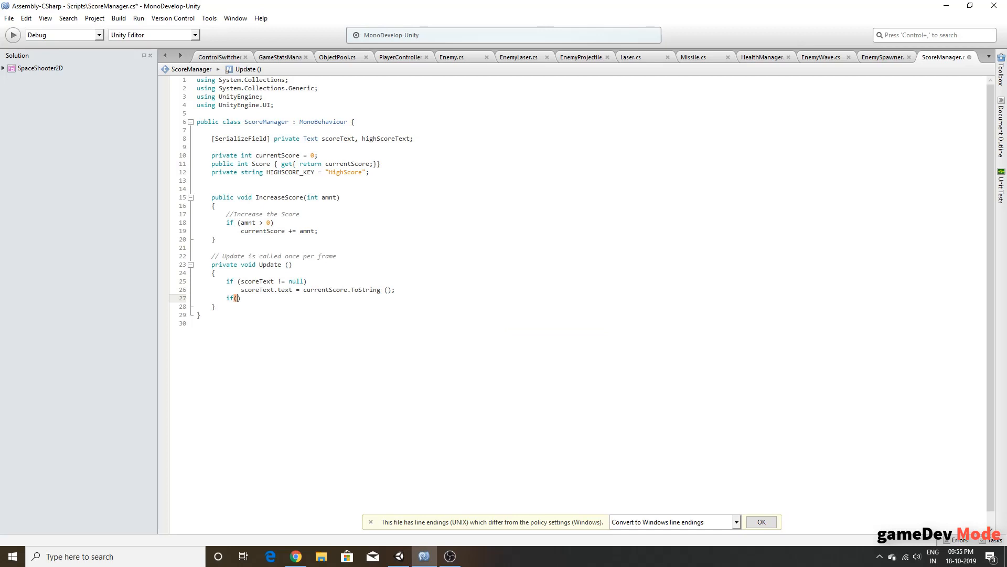
key("BackSpace")
key("BackSpace")
key("BackSpace")
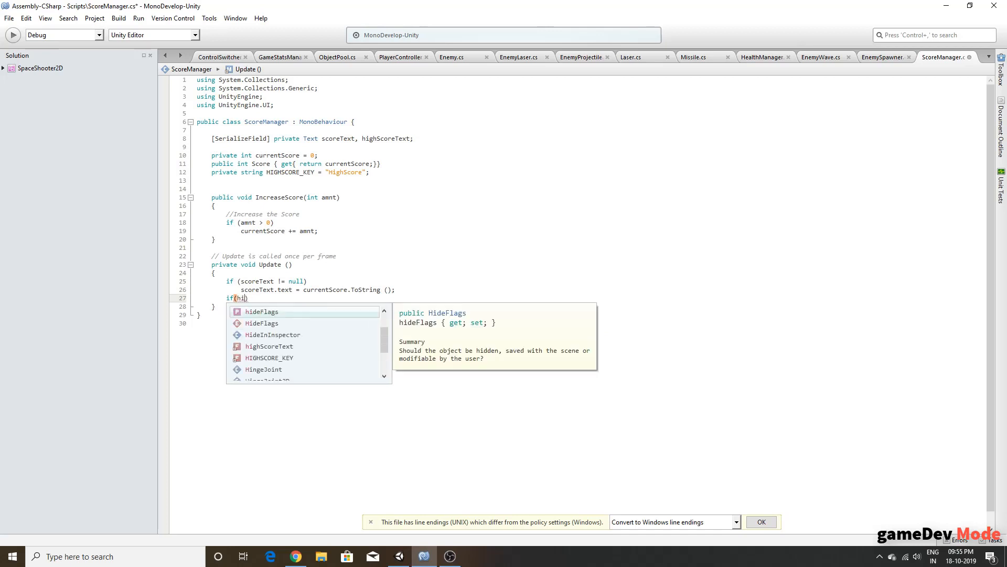
type("ighScoreText")
type(" != null")
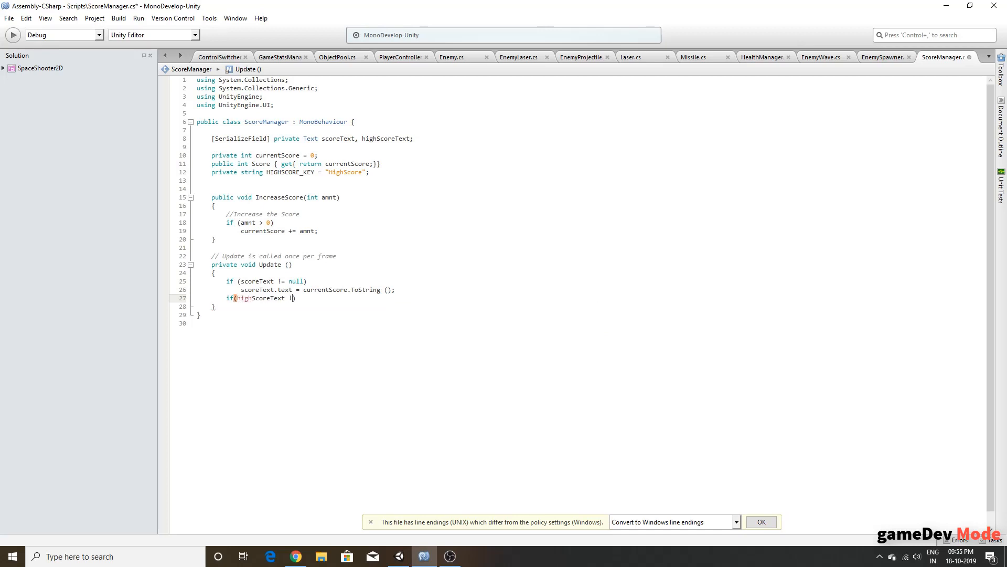
type(")")
key("Return")
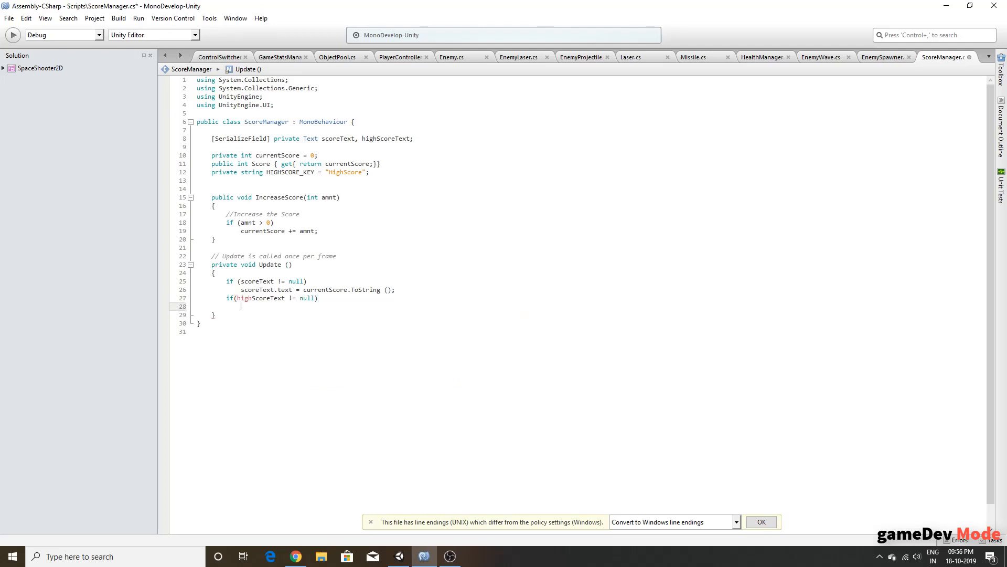
Step: Under the highScoreText null check, set highScoreText.text to PlayerPrefs.GetInt (HIGHSCORE_KEY).ToString ()
type("high")
type("text = Playe")
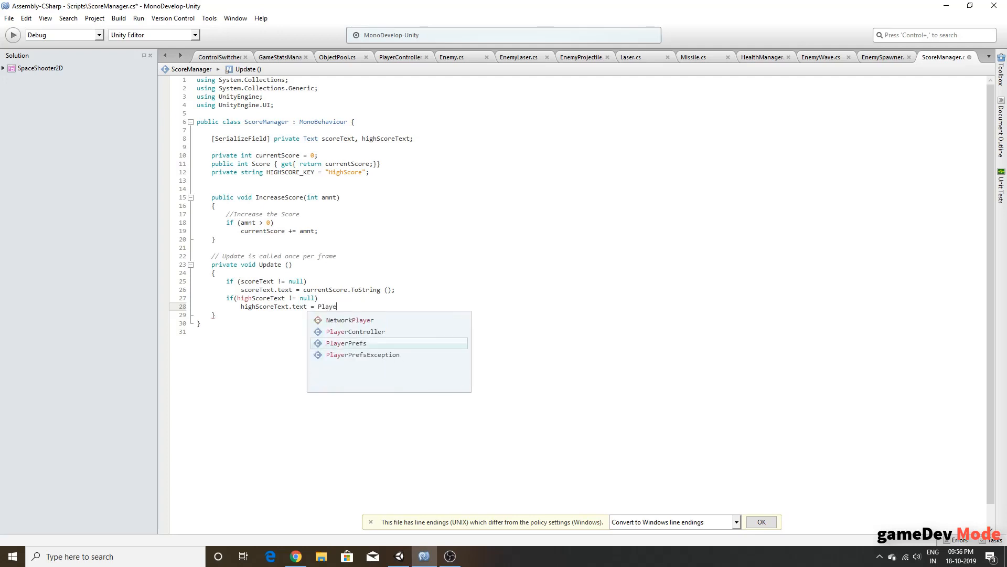
type("rPrefs.GetInt()")
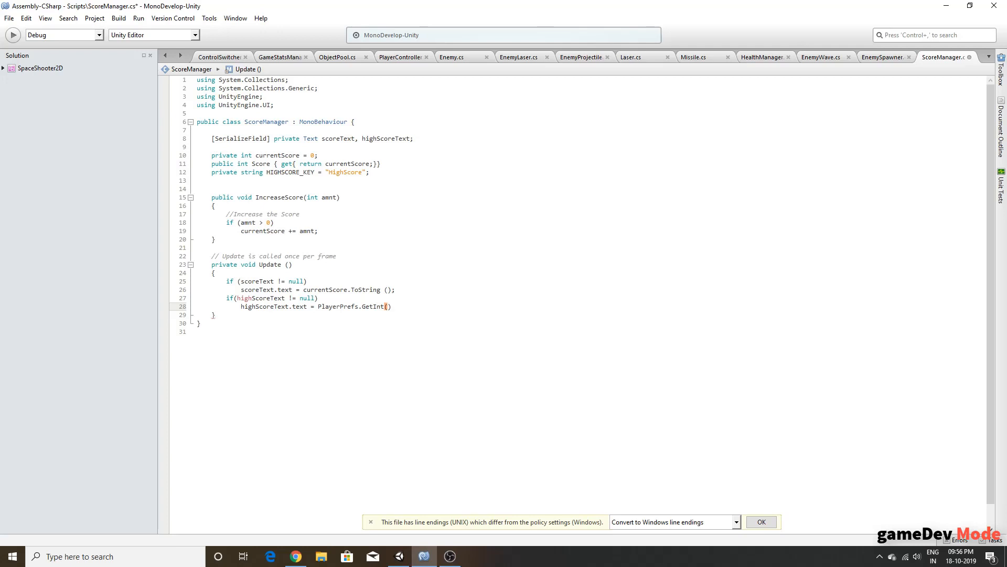
type("HIGHSCORE_KEY).ToString();")
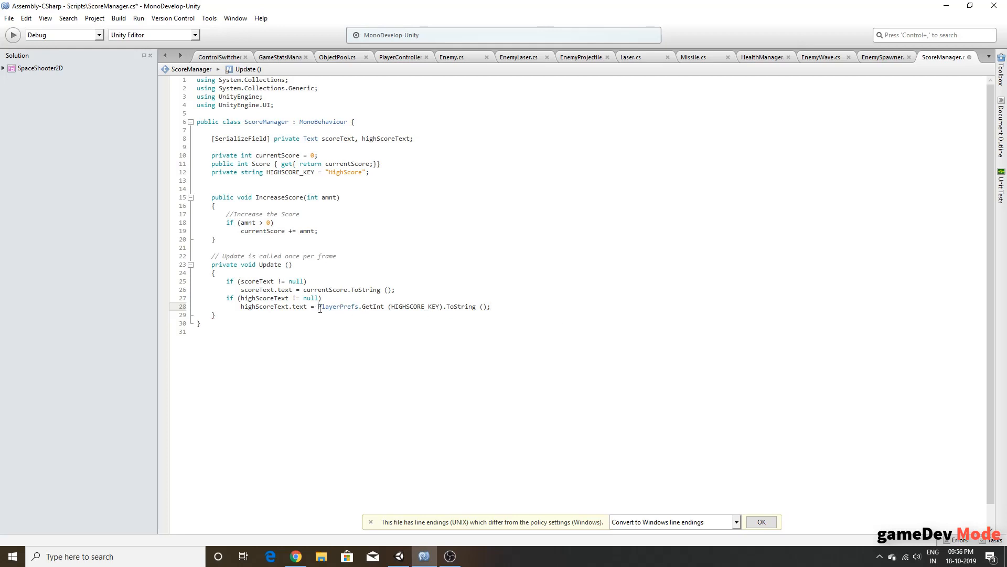
left_click_drag(318, 307, 384, 309)
left_click(384, 307)
Step: Below the IncreaseScore method, declare a public void method named SetHighScore()
left_click(248, 238)
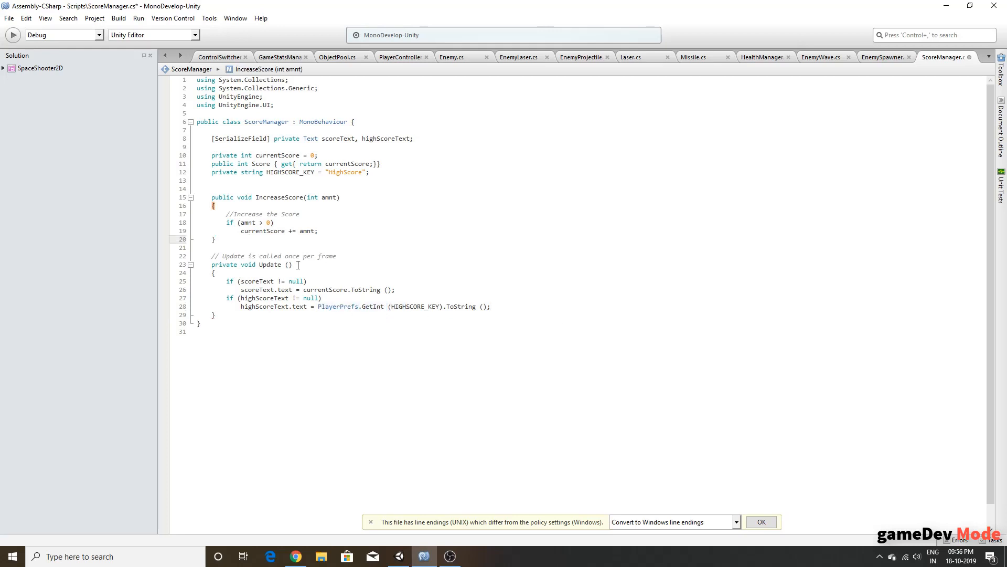
key("Return")
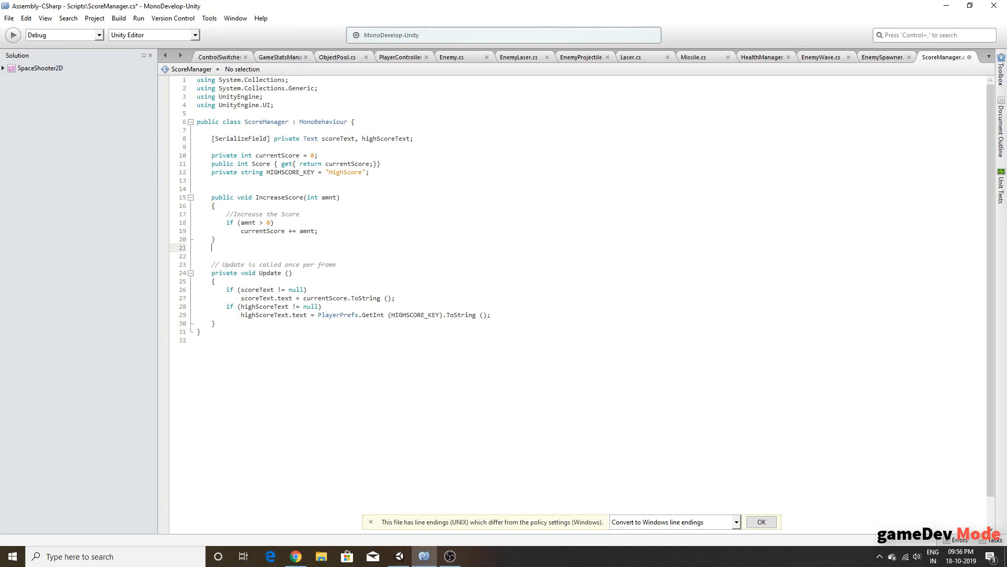
key("Return")
type("poubl")
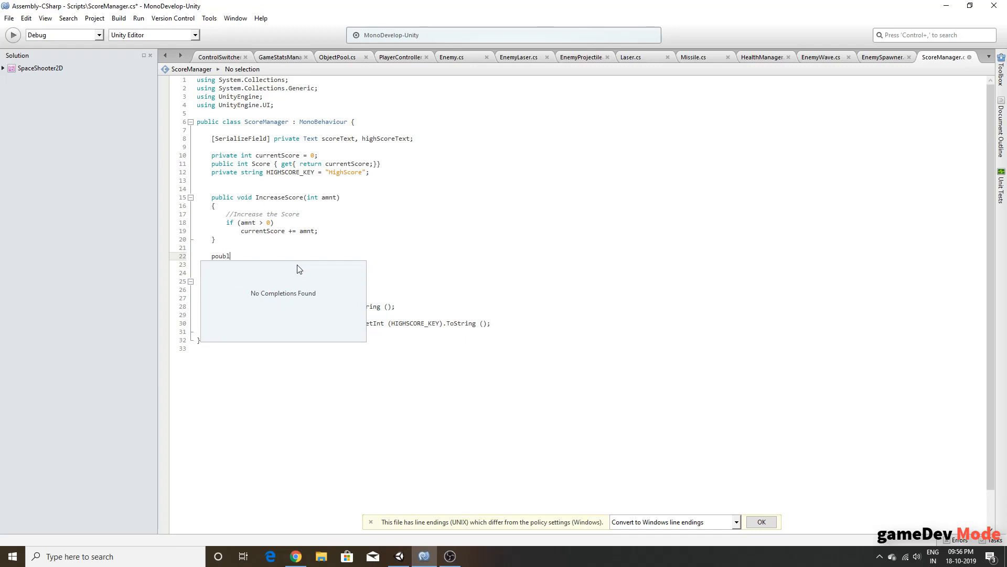
key("BackSpace")
key("BackSpace")
key("BackSpace")
key("BackSpace")
type("ubli")
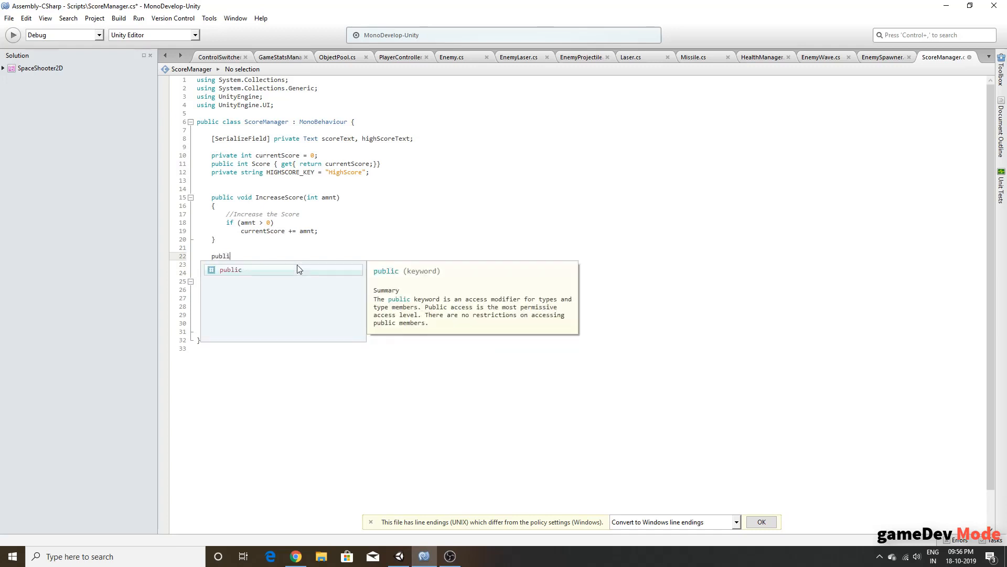
type("c void ")
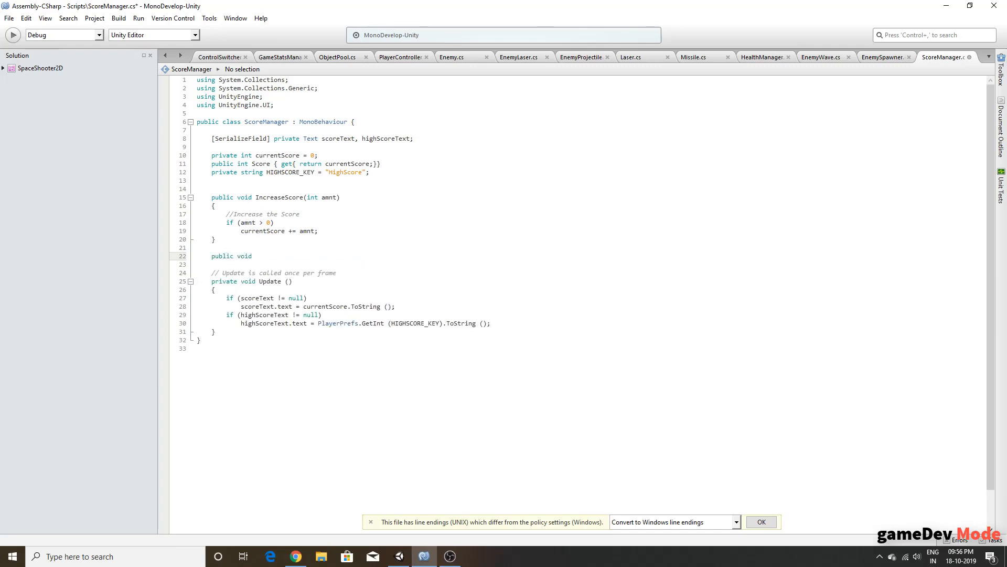
type("Check")
key("BackSpace")
key("BackSpace")
key("BackSpace")
key("BackSpace")
key("BackSpace")
key("BackSpace")
key("BackSpace")
key("BackSpace")
type("SetZ")
type("High")
type("Score()")
Step: Give the SetHighScore method an empty body in curly braces with a blank line inside
key("Return")
type("{")
key("Return")
type("}")
key("Up")
key("Return")
Step: Inside SetHighScore, start an if condition with currentScore < and leave the right-hand operand empty
type("i")
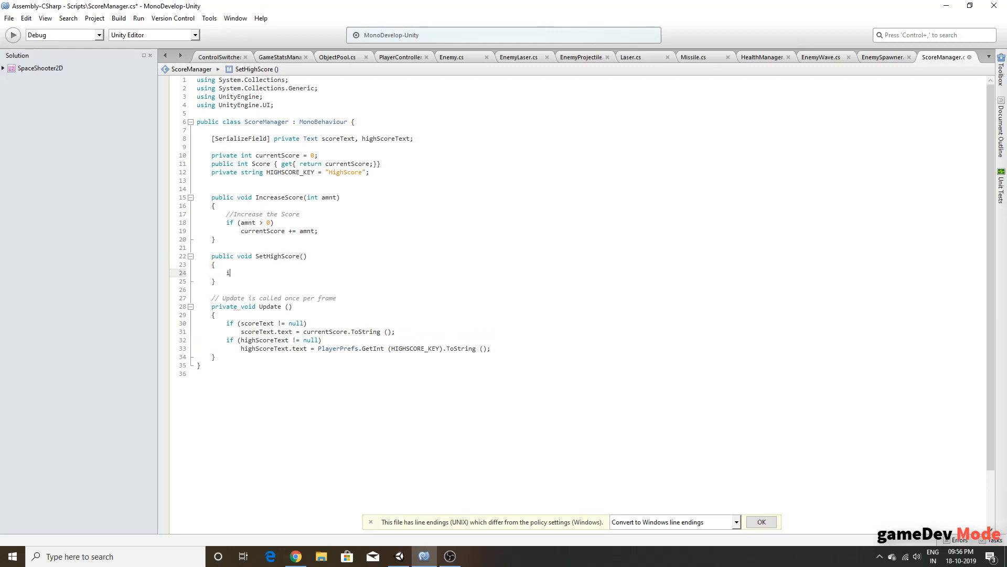
type("f()currentScore ")
type("< ")
type("Player")
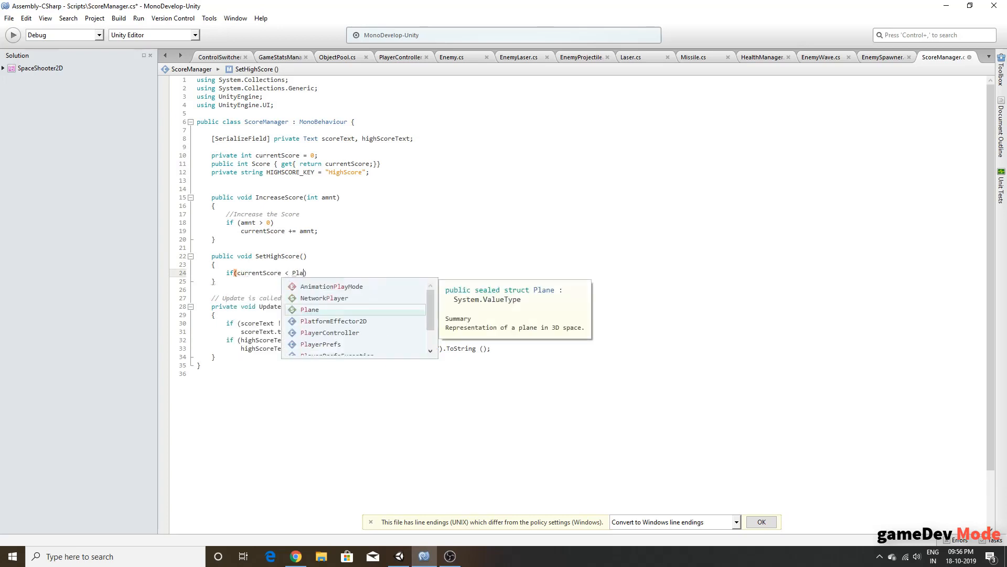
key("BackSpace")
key("BackSpace")
key("BackSpace")
key("BackSpace")
key("BackSpace")
key("BackSpace")
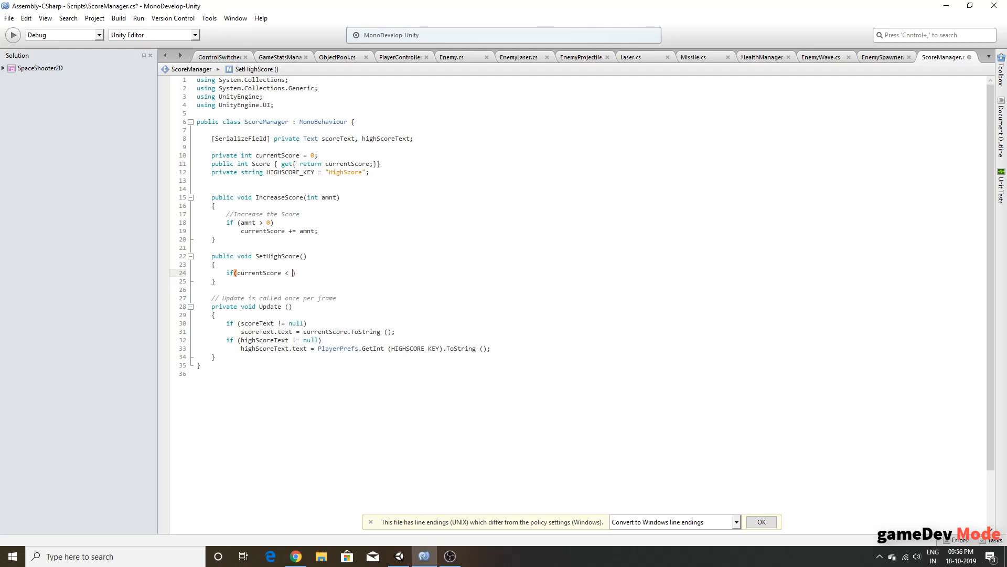
Step: Above the if condition in SetHighScore, declare int hS = PlayerPrefs.GetInt (HIGHSCORE_KEY);
key("Up")
key("Return")
type("int ")
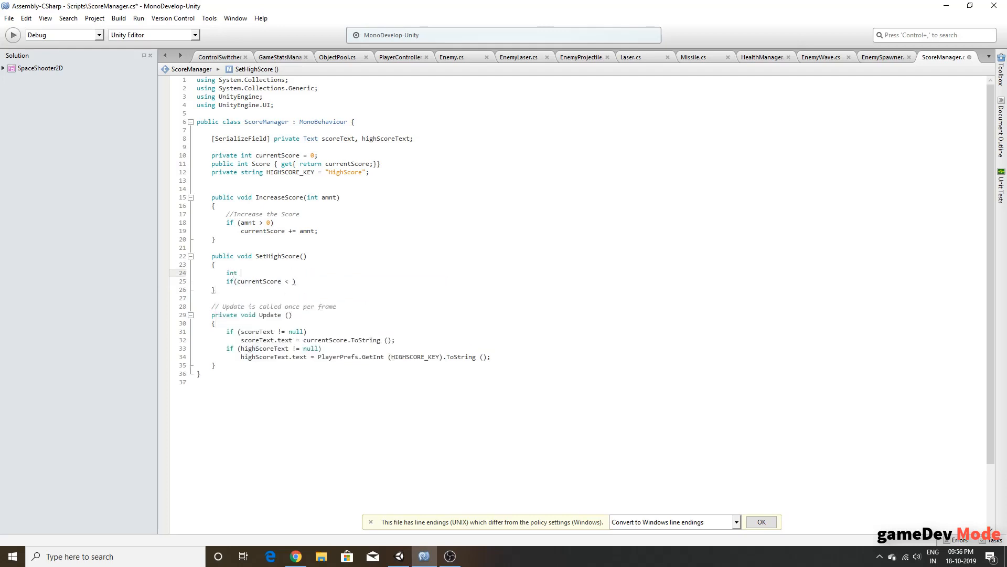
type("hS = ")
type("PlayerPrefs")
type(".GetInt()")
type("HIGHSCORE_KEY")
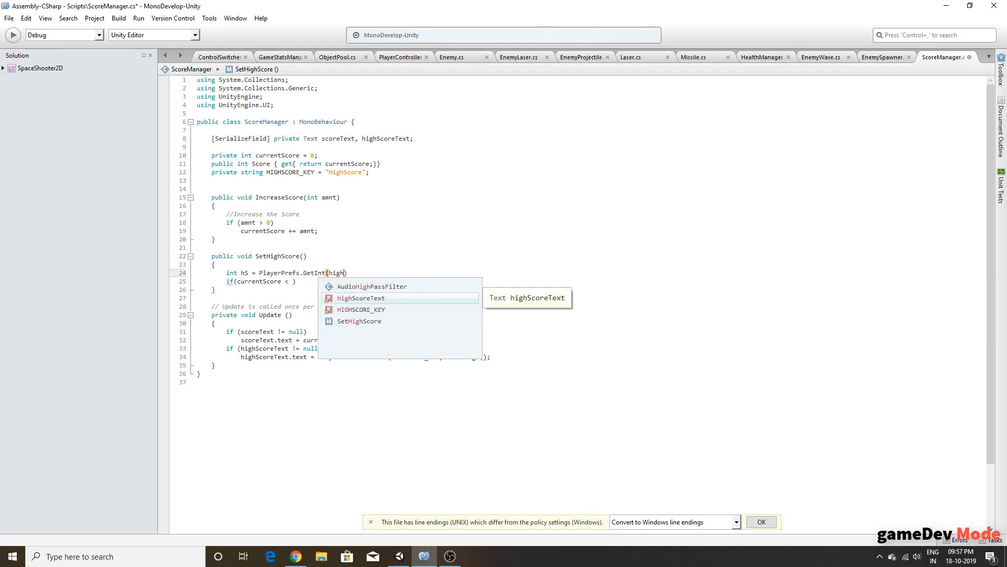
type(";")
Step: Complete the if condition in SetHighScore as currentScore <= hS and put a return; statement under it
left_click(296, 281)
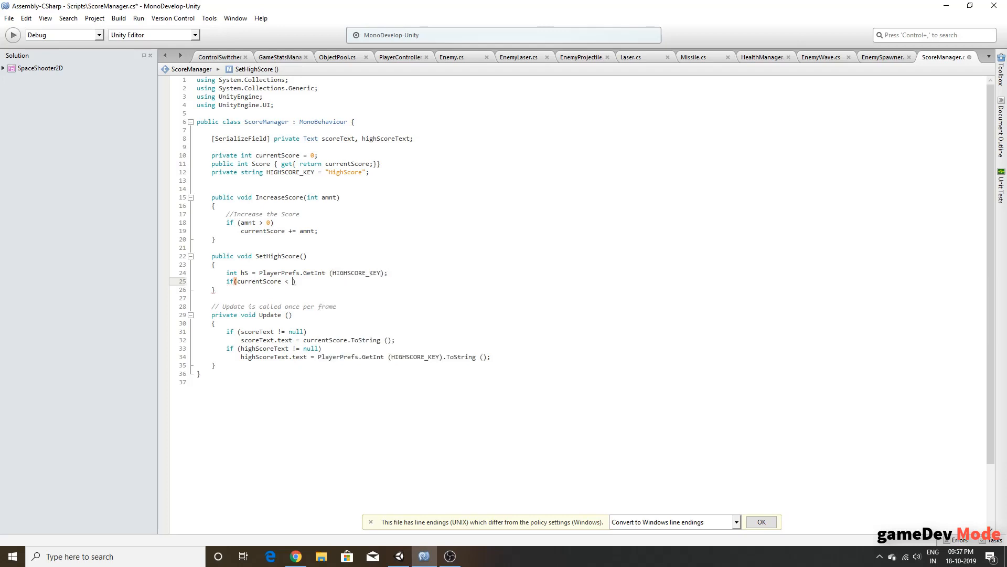
type("hS")
key("End")
key("Return")
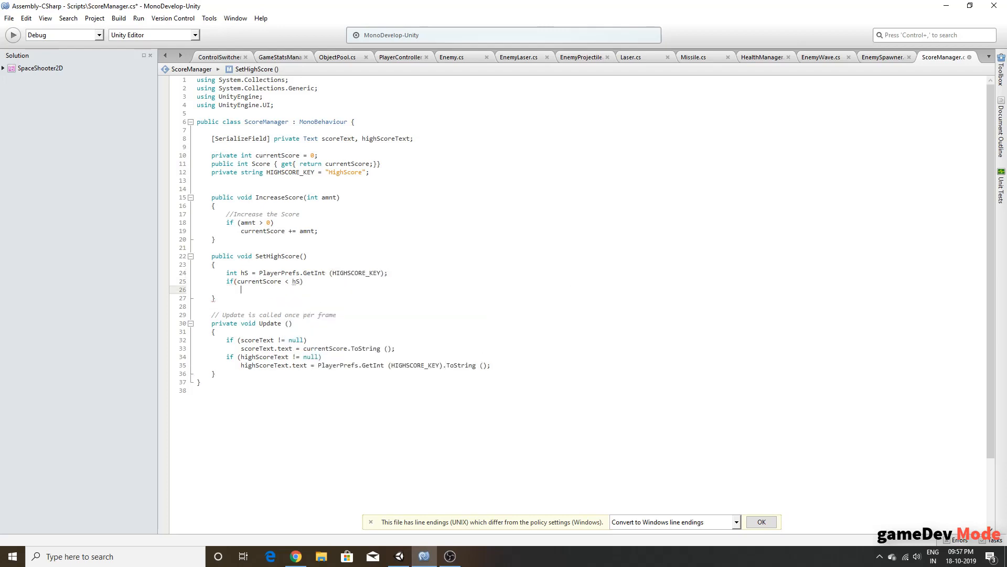
type("ret")
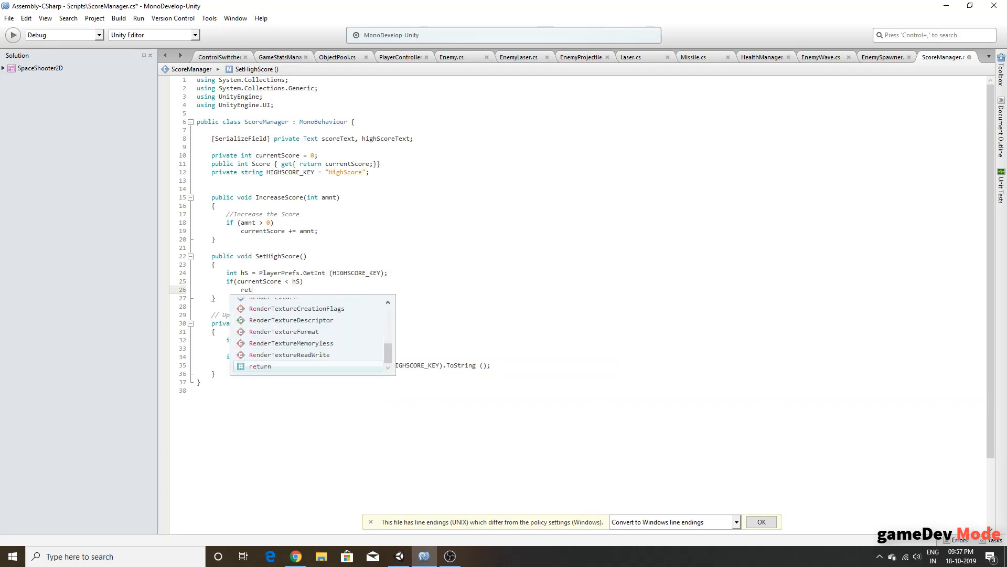
type("urn;")
left_click(270, 282)
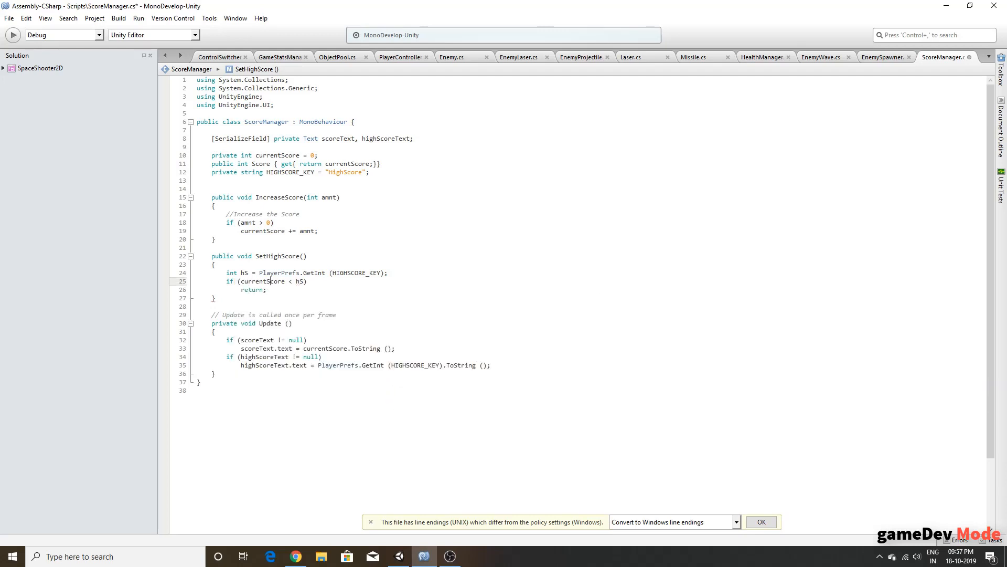
type("=")
Step: After a blank line below the return statement, add PlayerPrefs.SetInt (HIGHSCORE_KEY, currentScore);
left_click(267, 289)
key("Return")
key("Return")
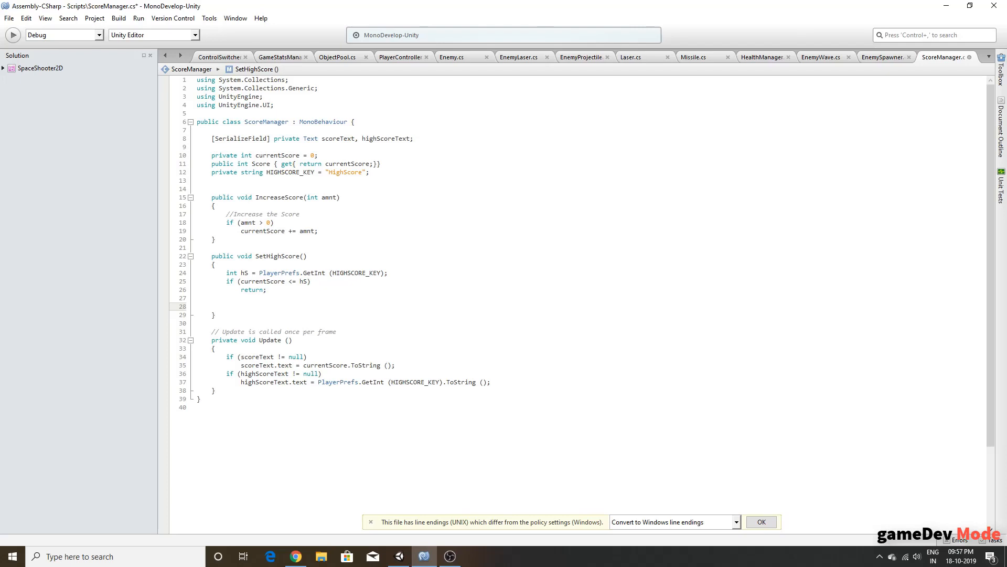
left_click(283, 267)
left_click(261, 306)
type("P")
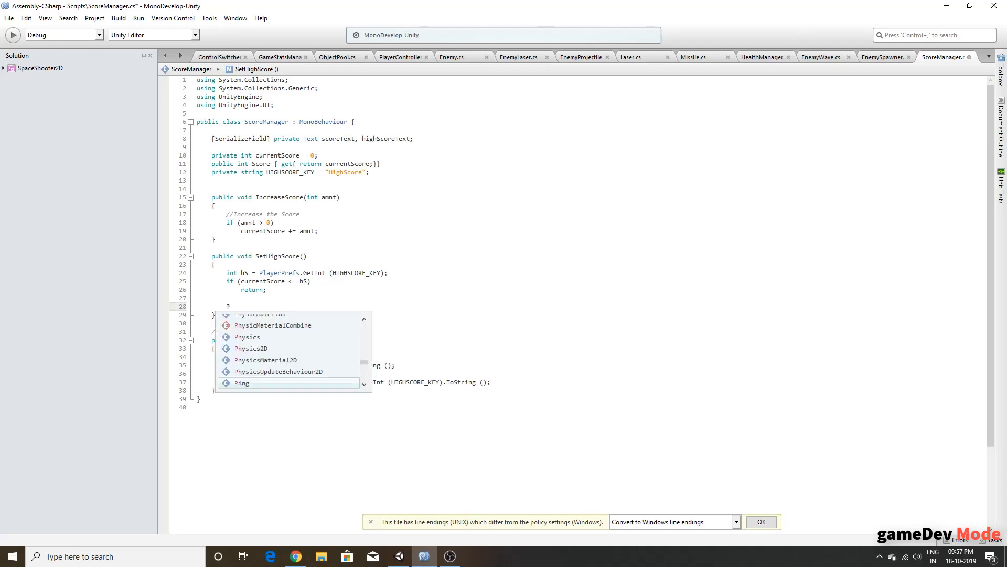
type("layerPrefs.sx")
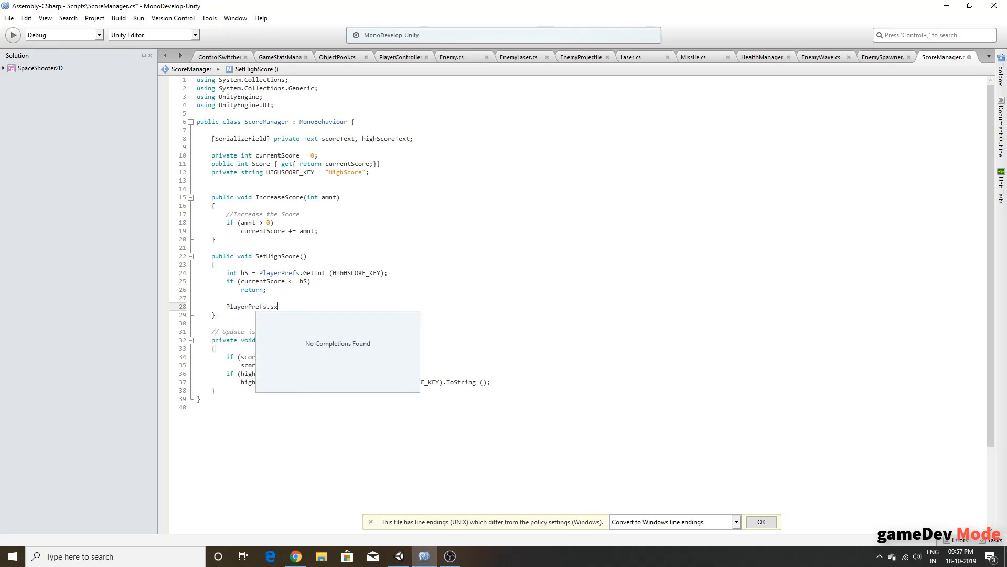
key("BackSpace")
type("etInt")
key("Return")
type("(")
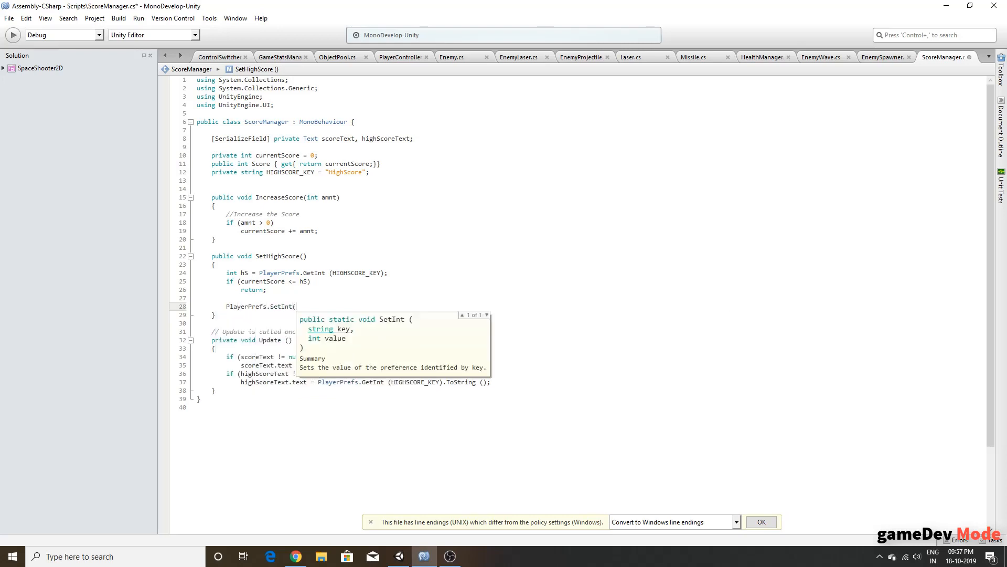
type("HIGH")
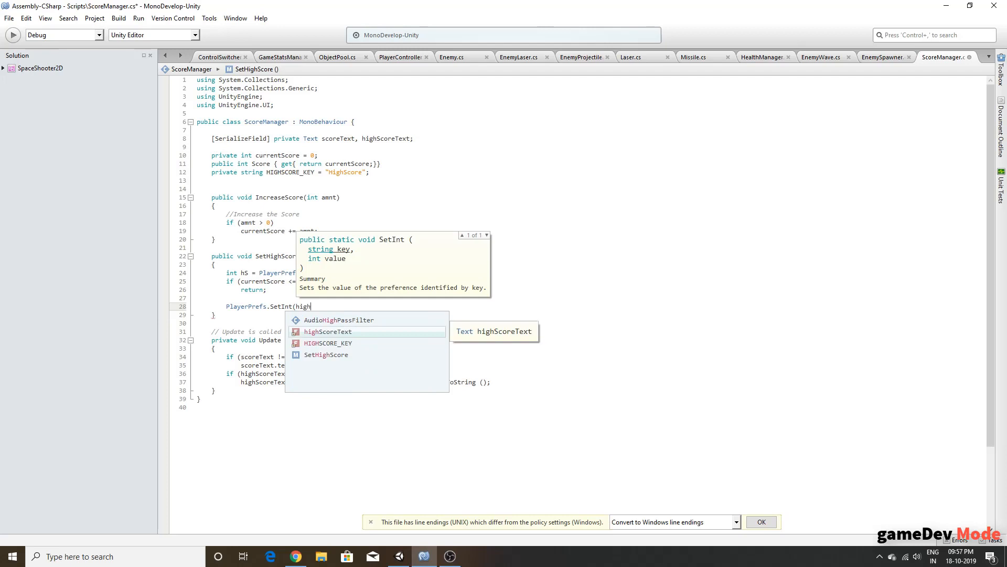
key("Return")
type(", currentScore")
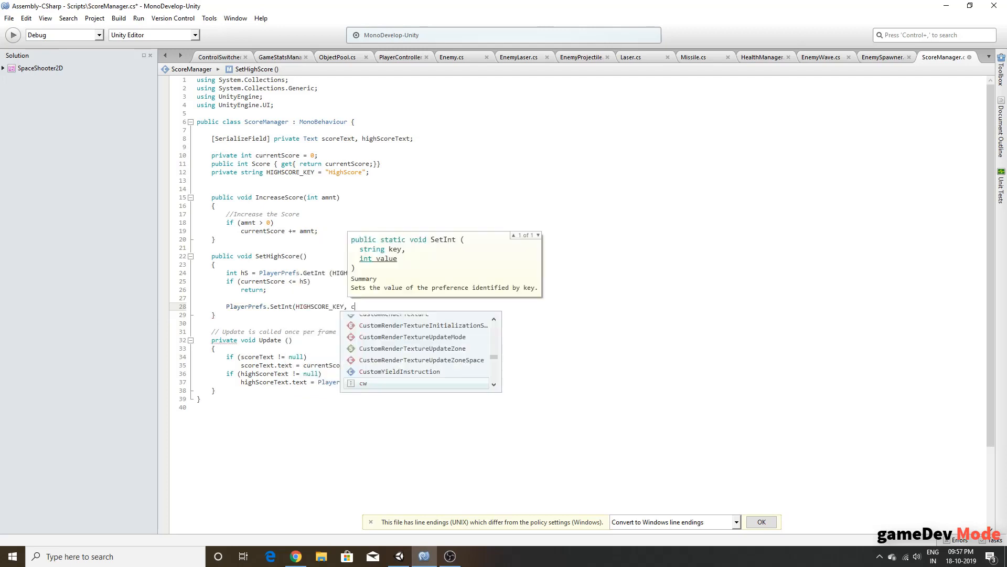
key("Return")
type(");")
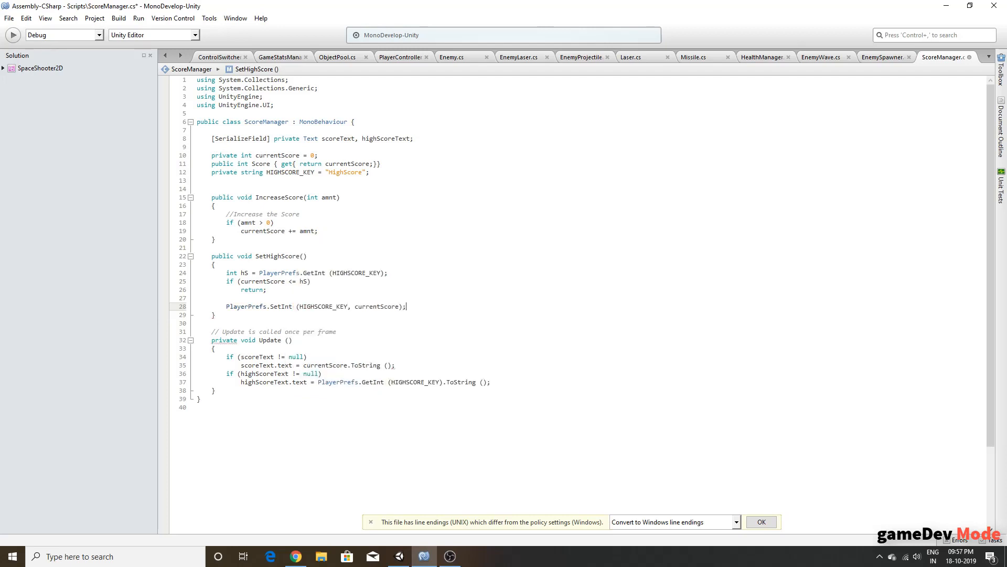
left_click(226, 298)
double_click(276, 306)
key("Right")
left_click_drag(269, 306, 310, 307)
key("Right")
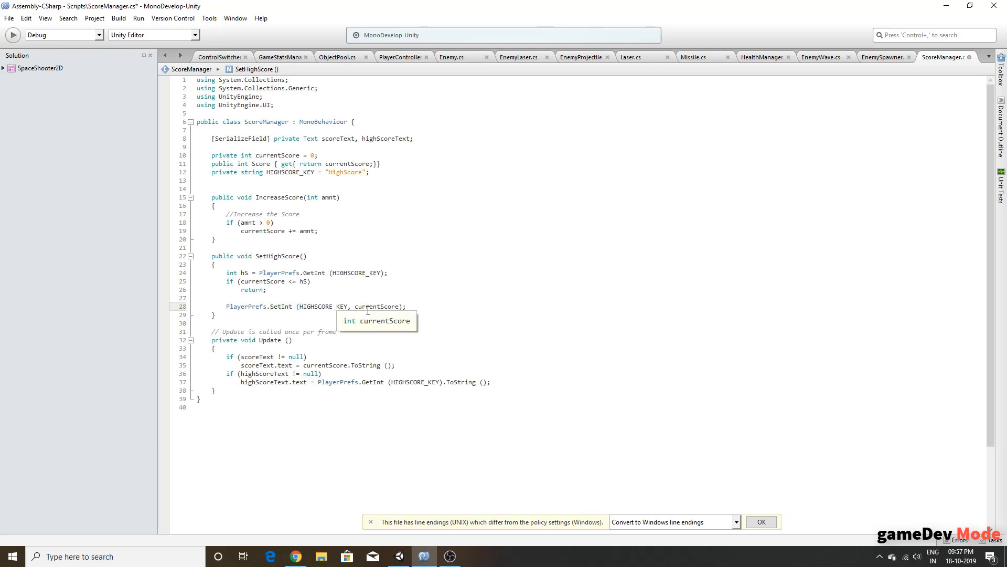
Step: Save the ScoreManager script and switch back to the Unity editor
key("ctrl+s")
left_click(418, 305)
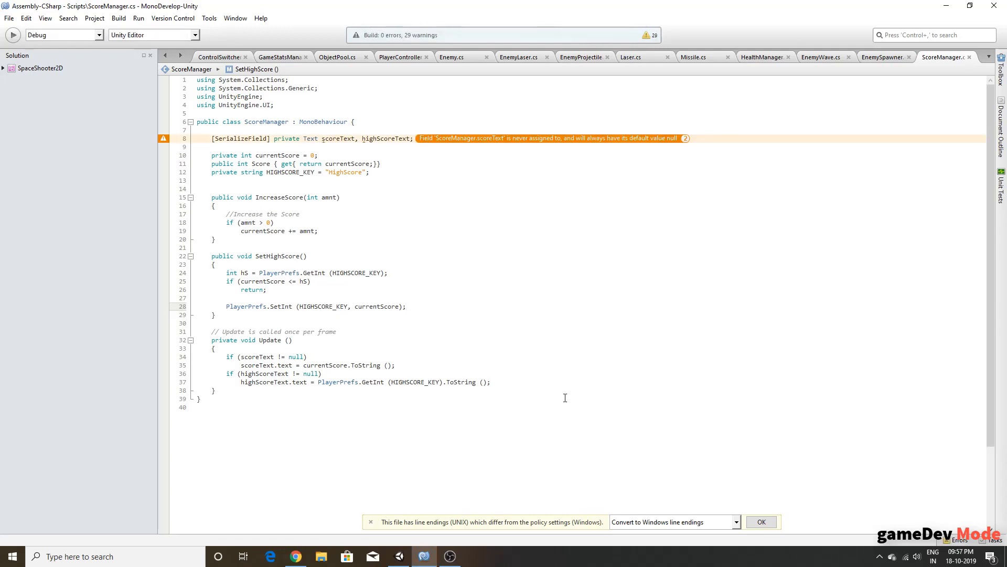
left_click_drag(565, 398, 218, 172)
left_click(218, 173)
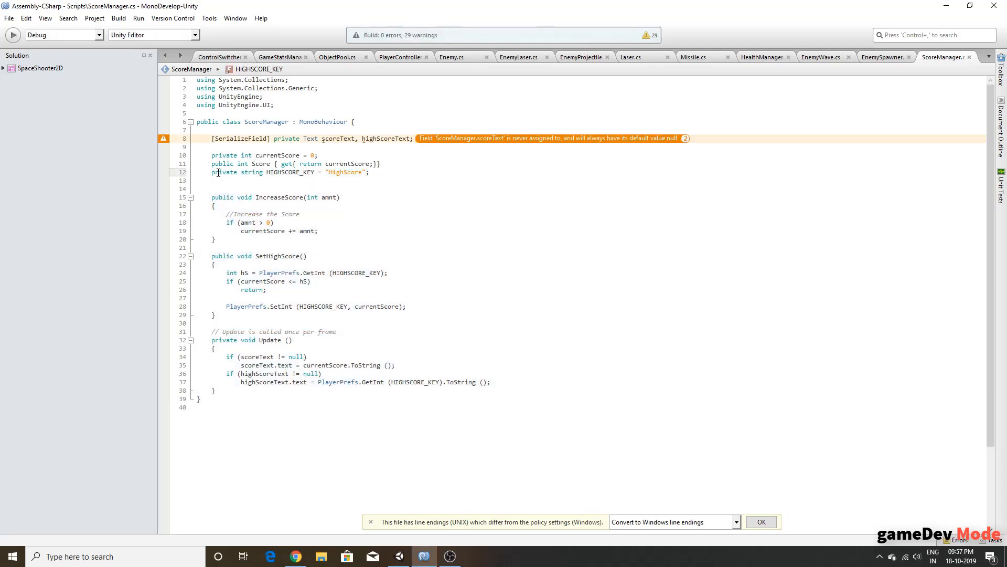
left_click(952, 4)
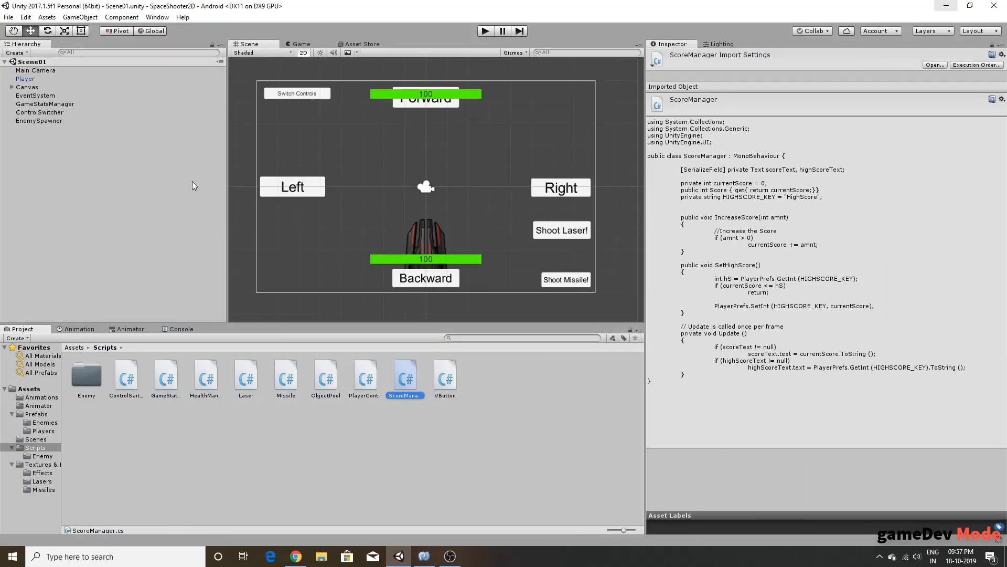
Step: Create an empty game object in Scene01 and name it ScoreManager
right_click(89, 155)
left_click(112, 244)
left_click(74, 130)
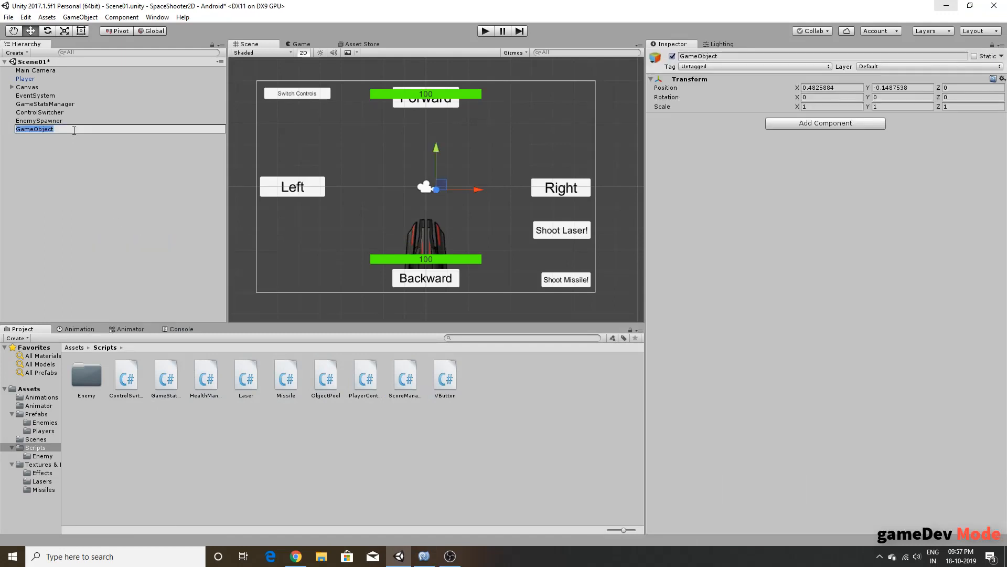
type("ScoreManager")
key("Return")
Step: Reset the ScoreManager object's transform and attach the Score Manager script to it
left_click(1002, 78)
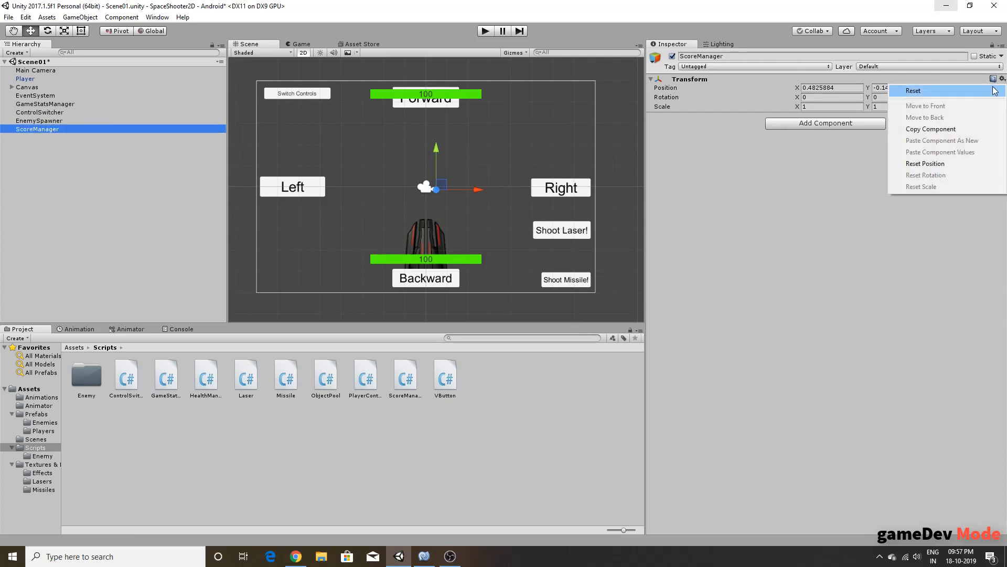
left_click(905, 88)
left_click(801, 124)
type("score")
key("Return")
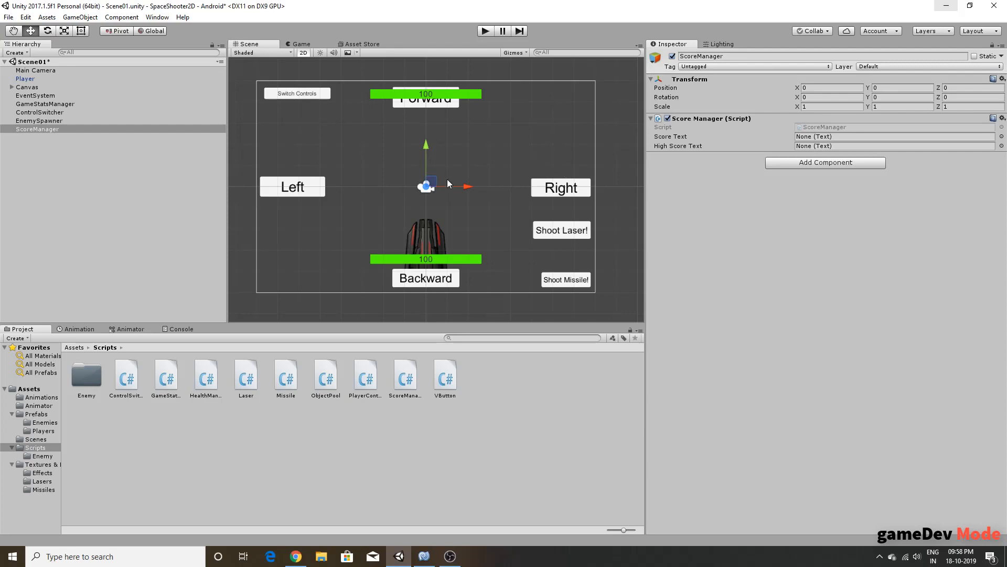
Step: Add a UI Text element under the Canvas and move it to the canvas's lower-left corner at about X -320, Y -235
left_click(102, 209)
left_click(24, 88)
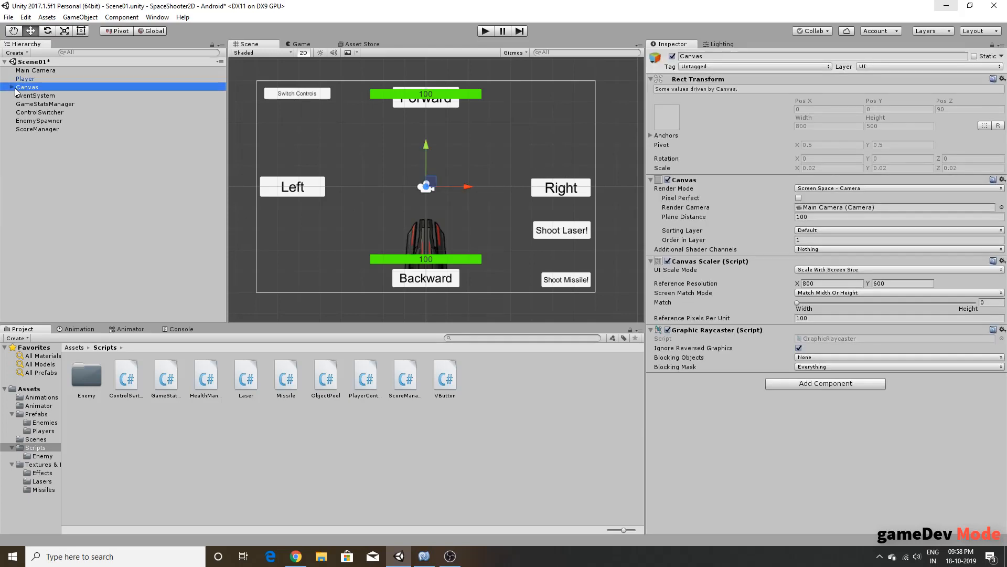
left_click(12, 87)
right_click(42, 90)
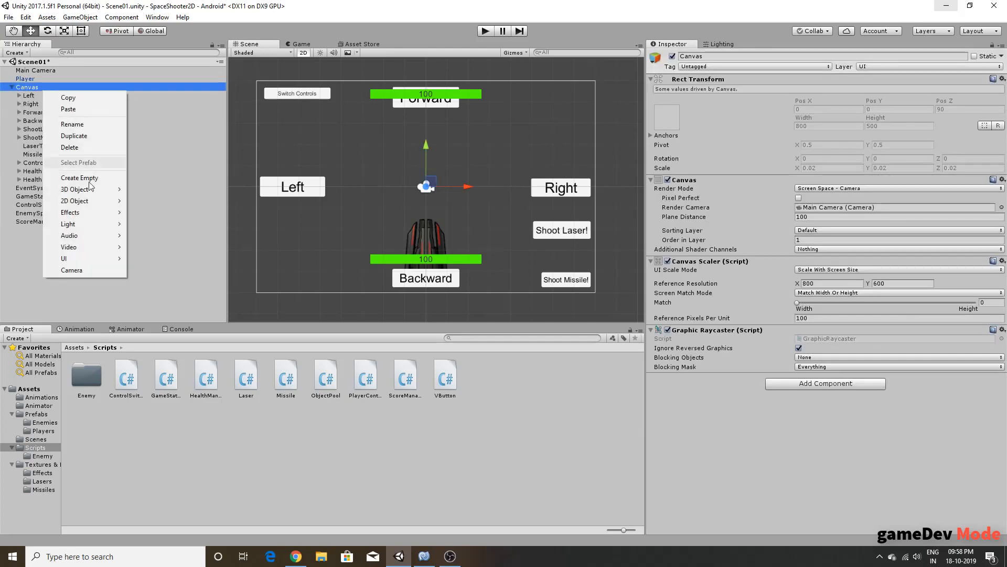
mouse_move(102, 259)
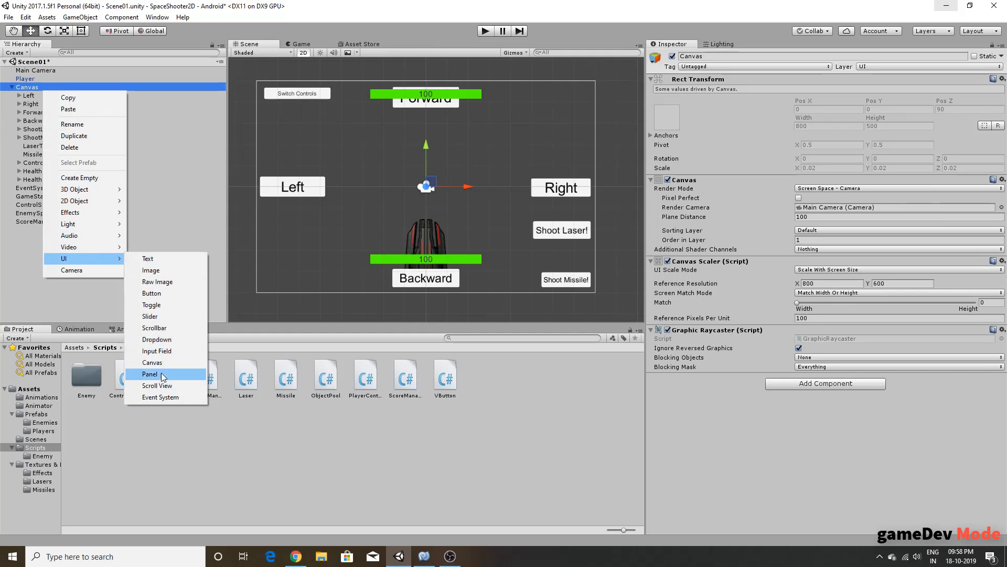
left_click(167, 260)
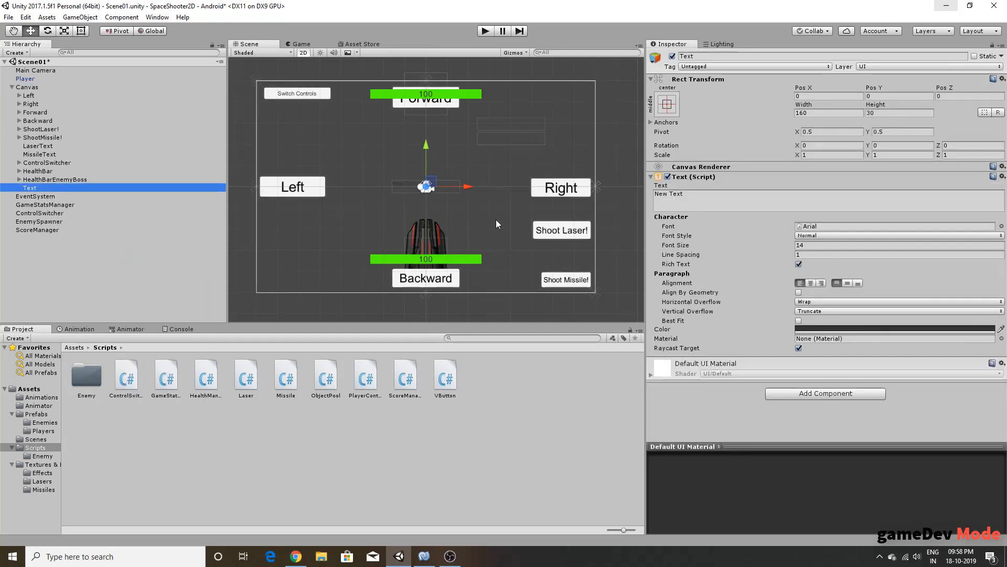
left_click_drag(438, 190, 308, 289)
key("t")
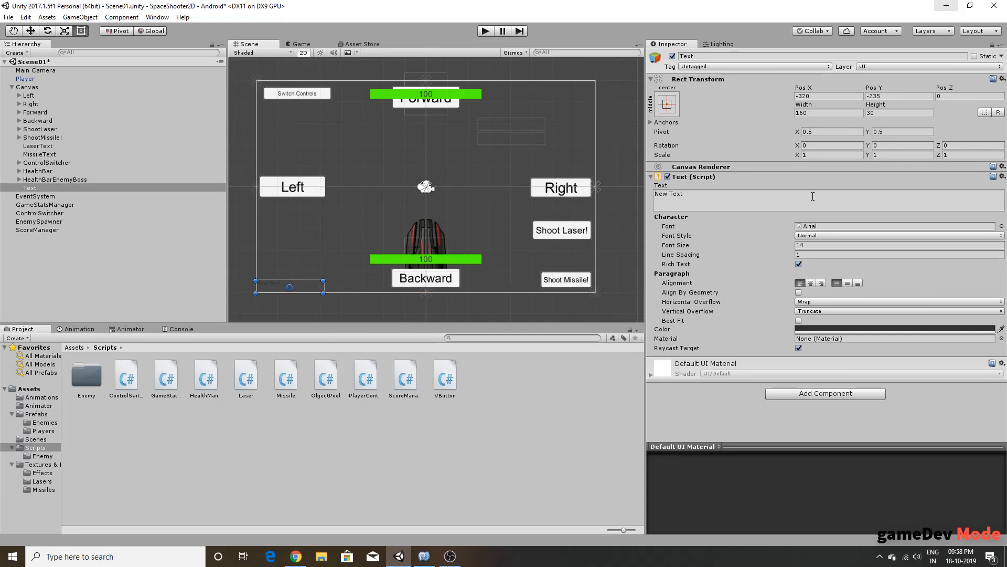
Step: Set the new Text element's content to "Score:" and its font size to 30
left_click(799, 200)
type("Score:")
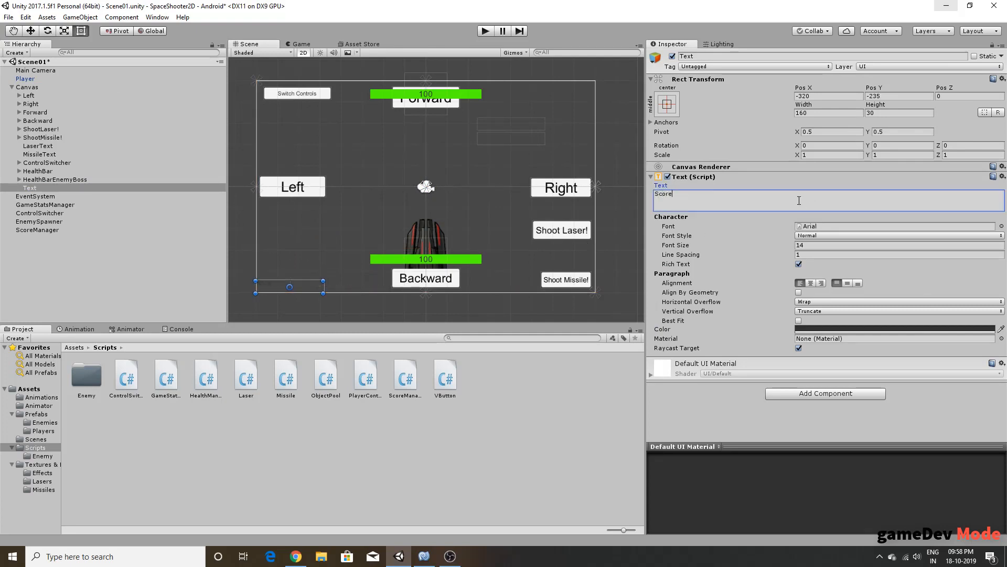
left_click(811, 242)
type("30")
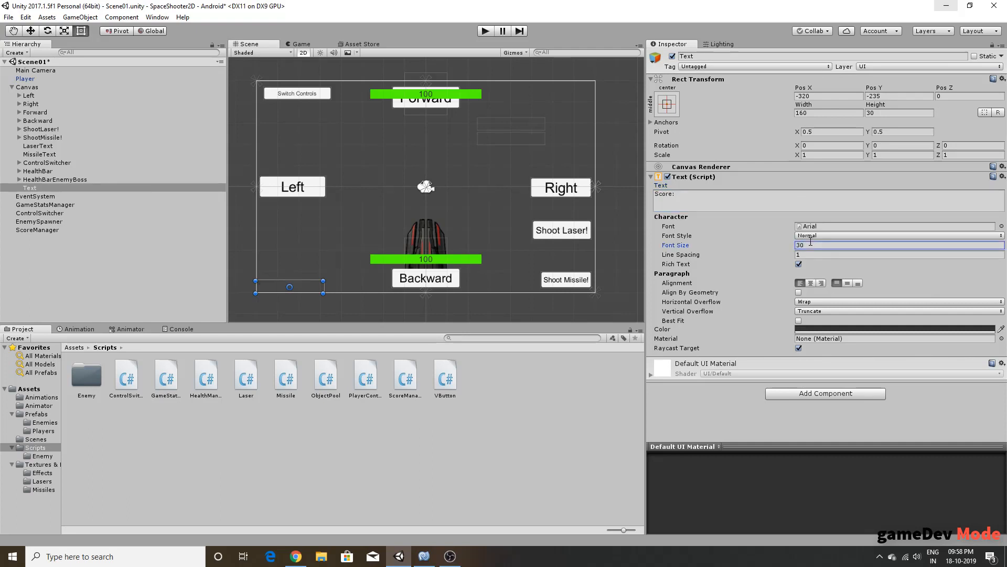
Step: Align the "Score:" text left and vertically centred, and resize its box to about 91.8 by 57.4
left_click(811, 283)
left_click(848, 283)
left_click(800, 283)
left_click(847, 283)
left_click_drag(324, 287, 297, 285)
left_click(102, 187)
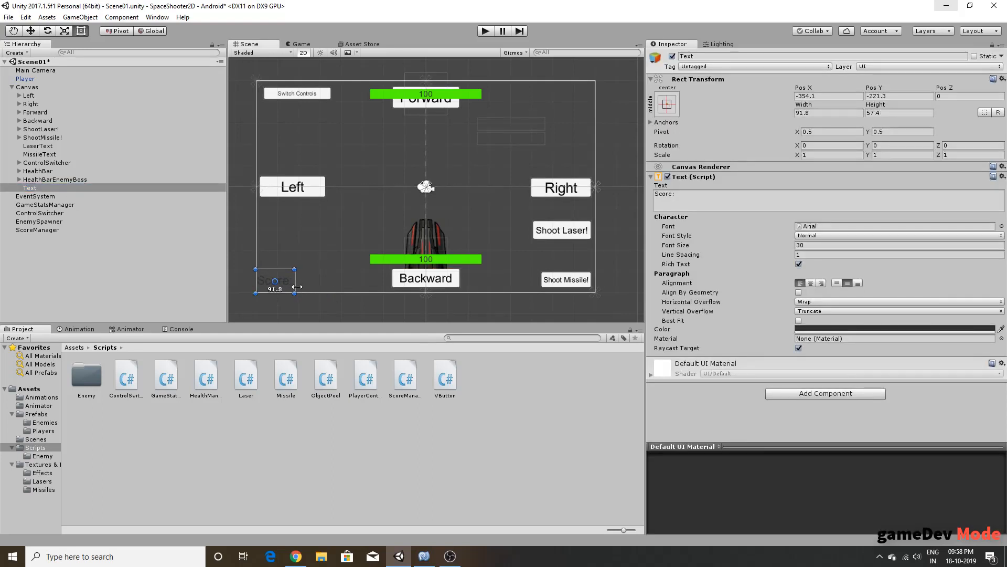
Step: Set the "Score:" text color to white (FFFFFF) and anchor the element to the canvas's bottom-left corner
left_click(811, 329)
left_click_drag(827, 146, 719, 117)
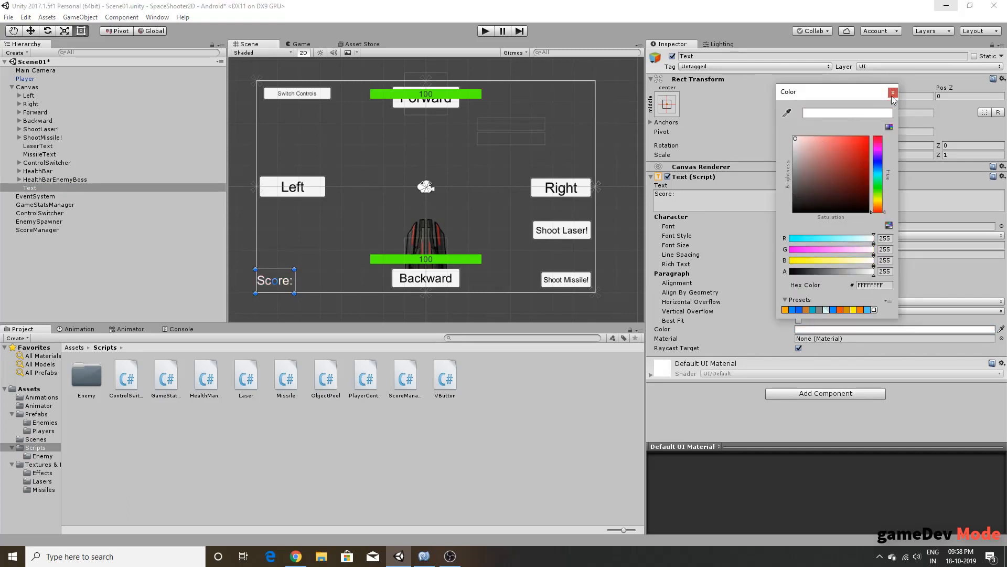
left_click(893, 93)
left_click(671, 106)
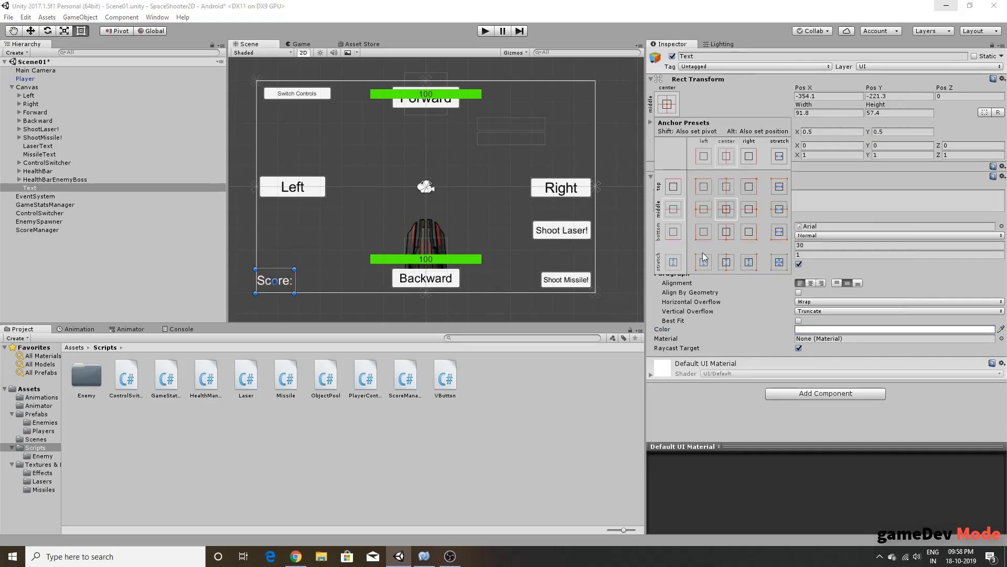
left_click(703, 231)
Step: Rename the Text element under the Canvas as Score
left_click(63, 187)
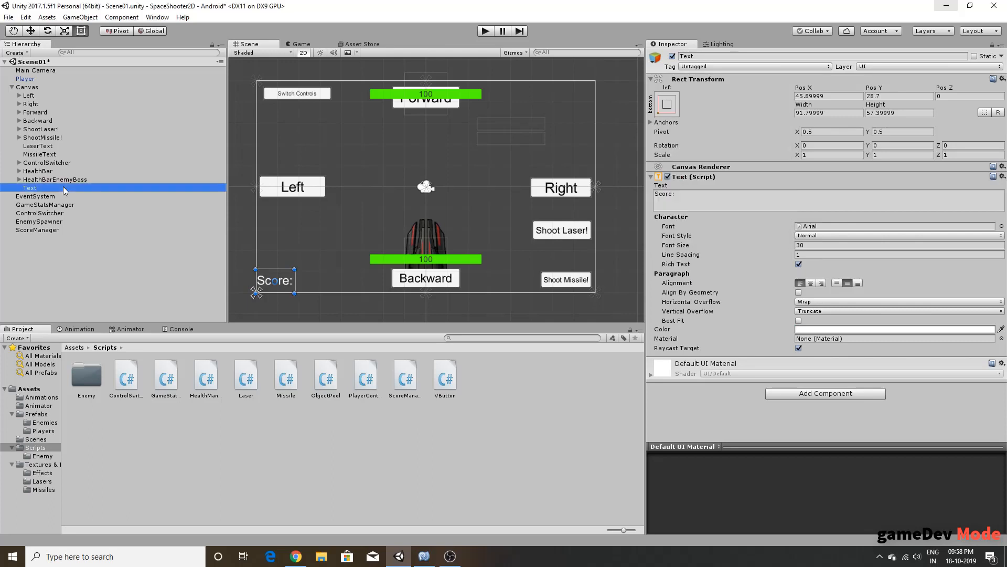
type("Scoire")
key("Left")
key("Left")
key("BackSpace")
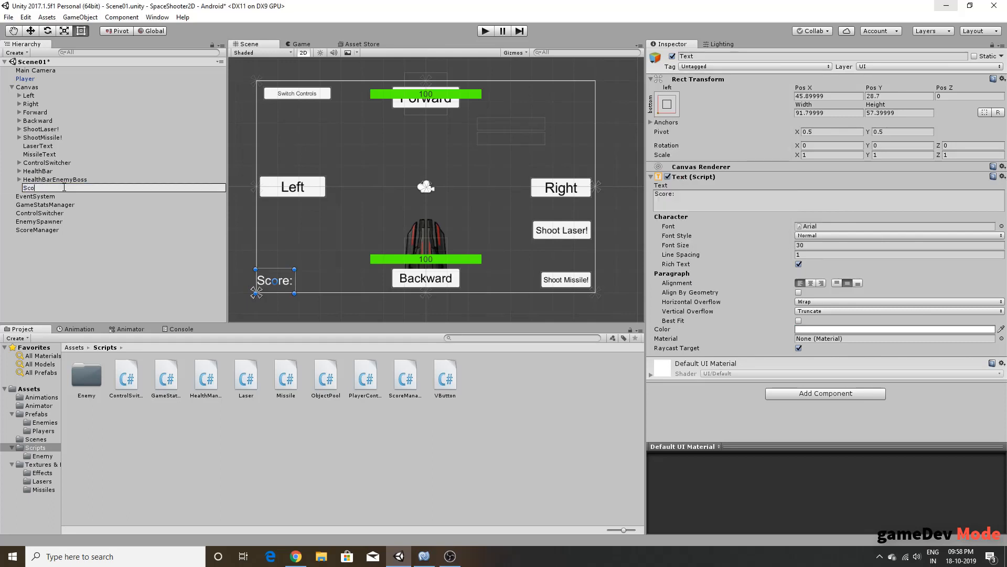
key("Return")
Step: Duplicate the Score element and name the copy ScoreText
key("ctrl+d")
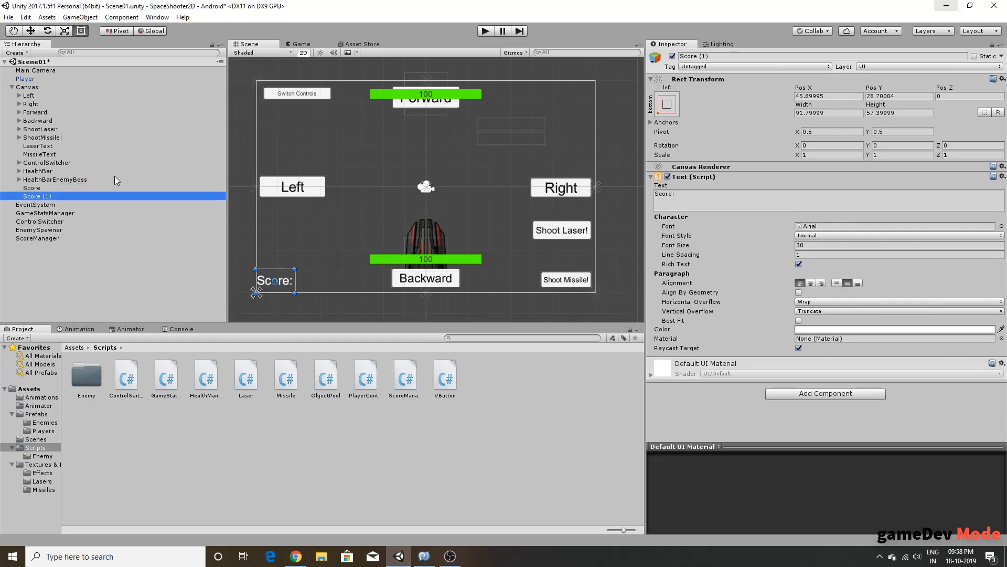
key("F2")
key("End")
key("BackSpace")
key("BackSpace")
key("BackSpace")
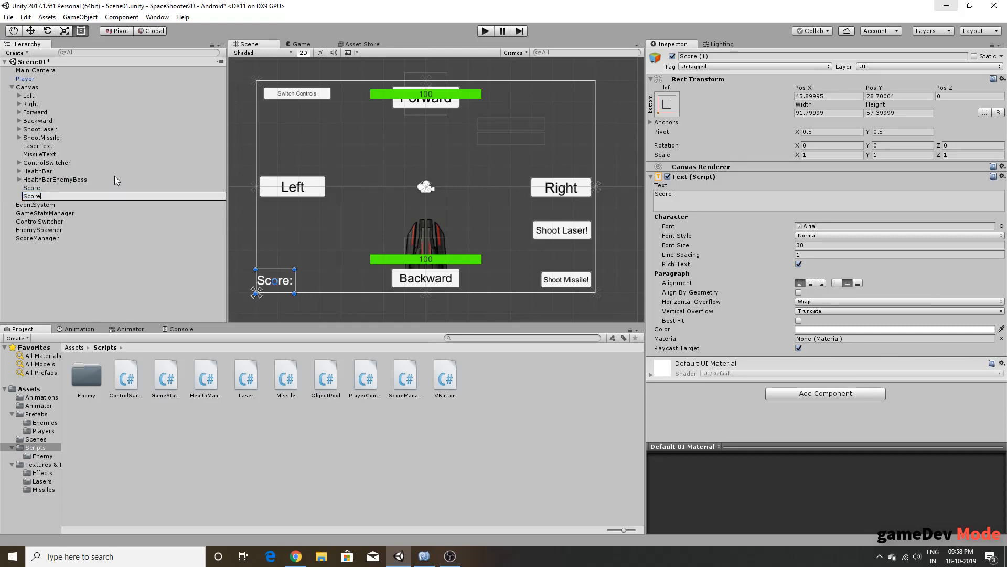
type("Text")
key("Return")
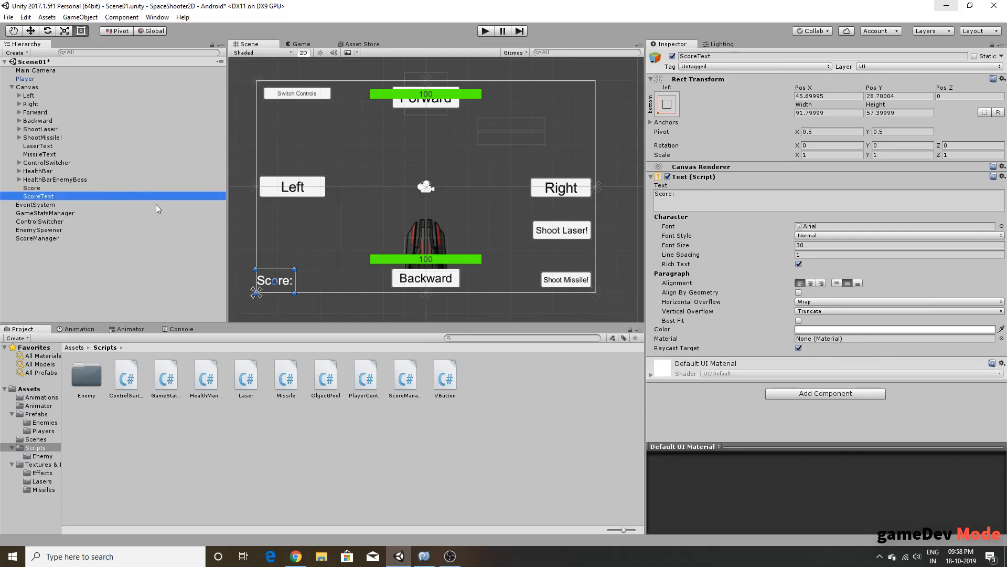
Step: Place ScoreText directly beside the "Score:" label at about X 137.7 and set its content to a left-aligned 0
left_click_drag(291, 282, 328, 286)
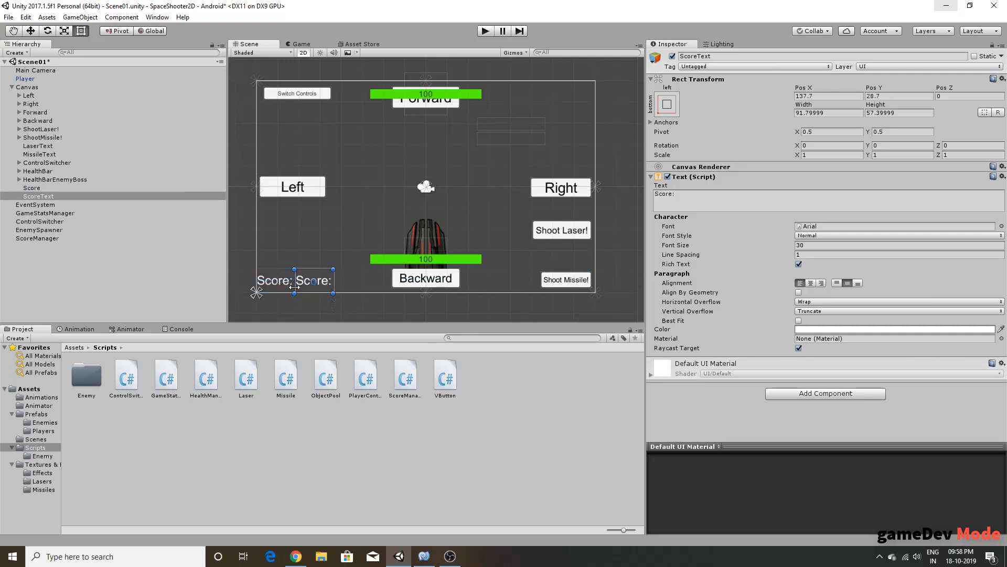
left_click(810, 283)
left_click(857, 283)
left_click(847, 283)
left_click(821, 284)
left_click(795, 200)
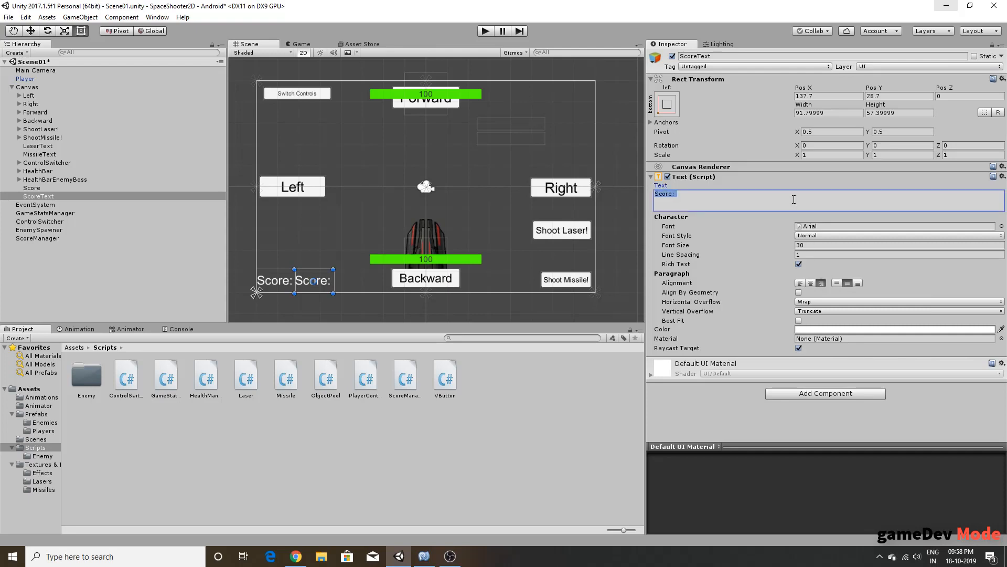
type("0")
left_click(811, 283)
left_click(295, 44)
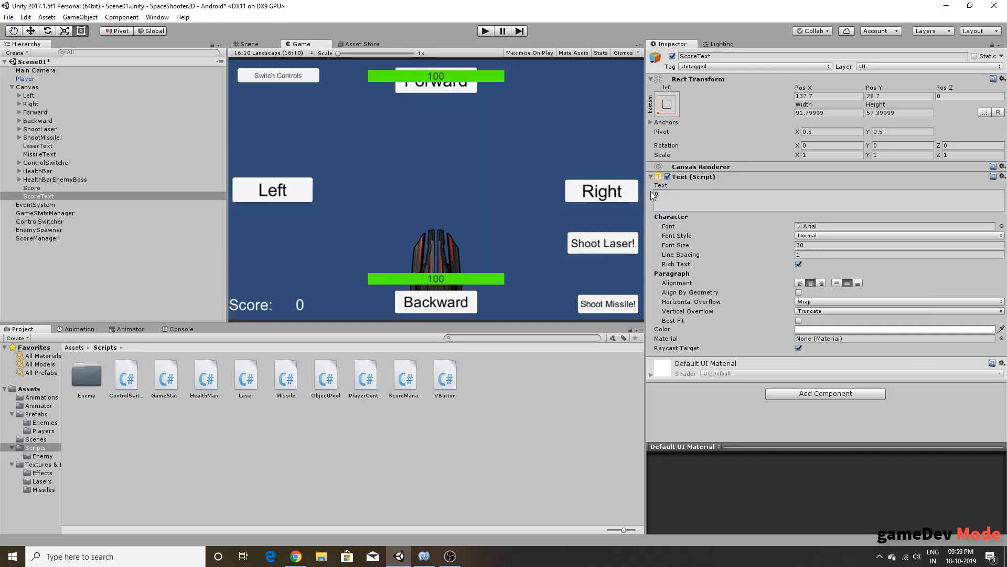
left_click(800, 283)
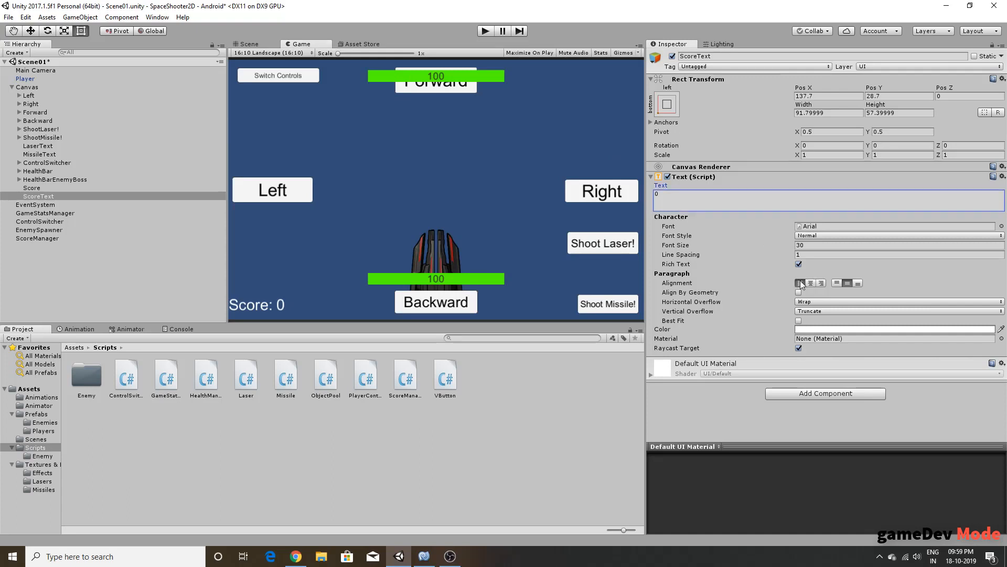
Step: Move Score and ScoreText together away from the canvas's left edge, to about X 65 and X 156.8
left_click(257, 42)
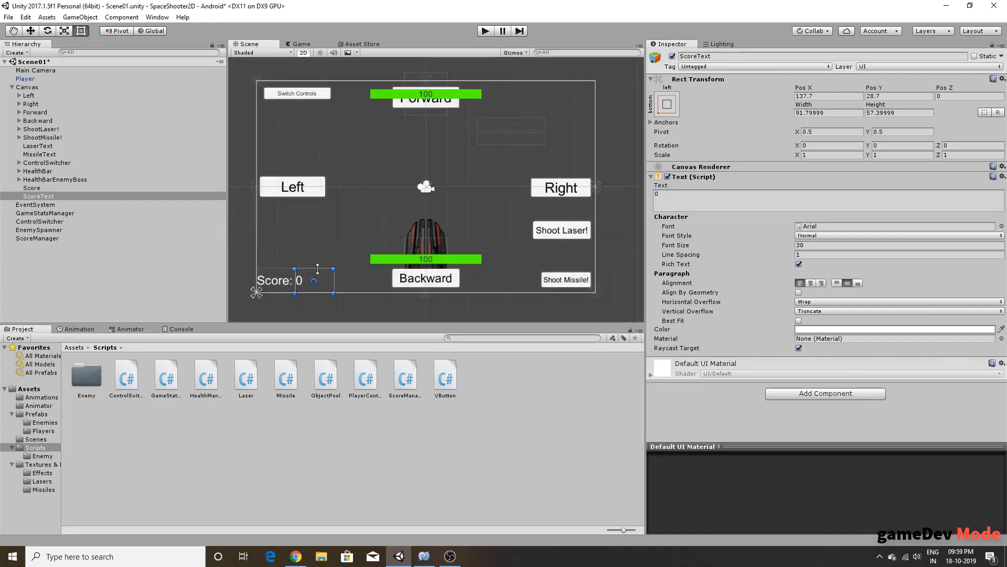
left_click_drag(318, 269, 320, 268)
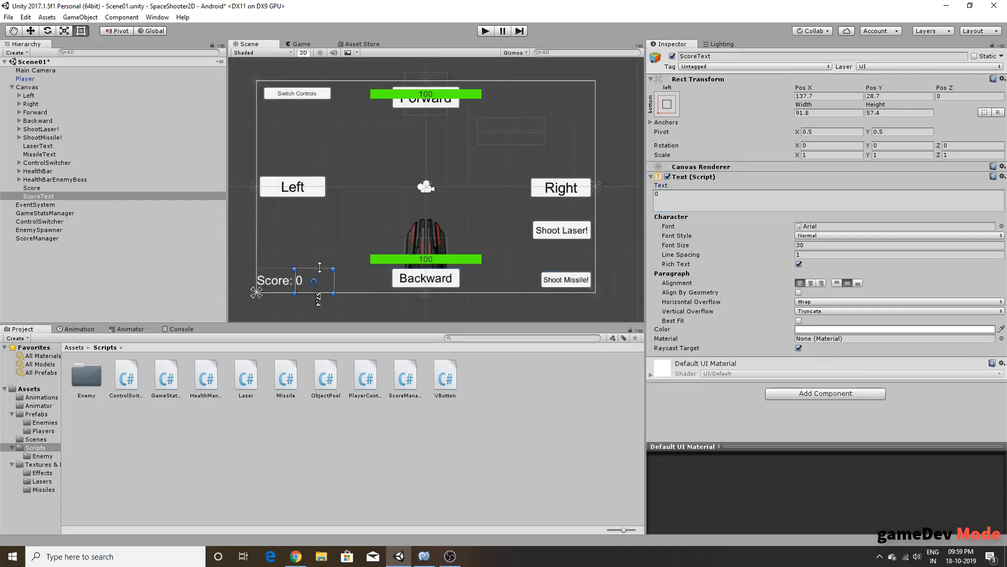
left_click(299, 43)
left_click(266, 42)
left_click(281, 279, "shift")
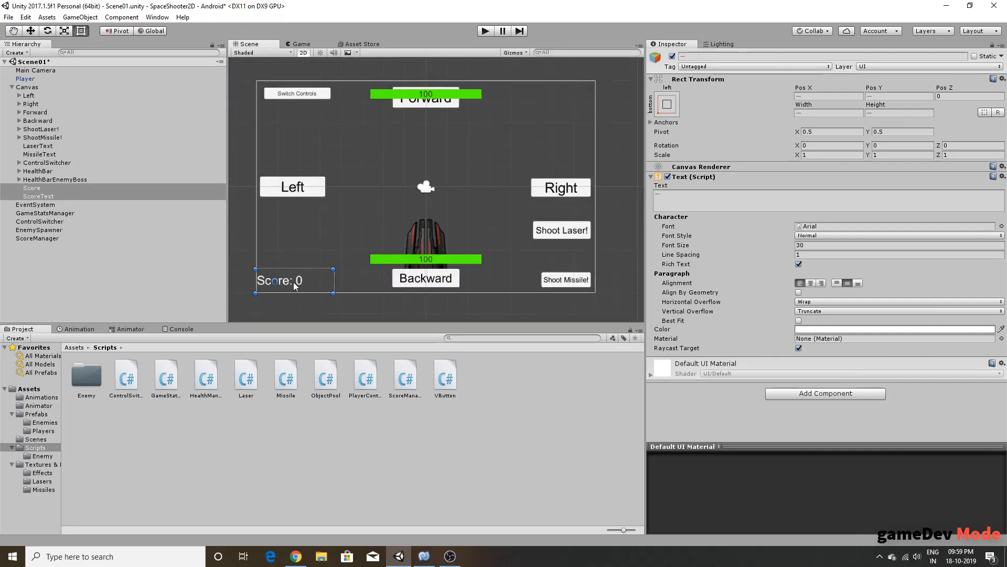
left_click_drag(296, 290, 302, 290)
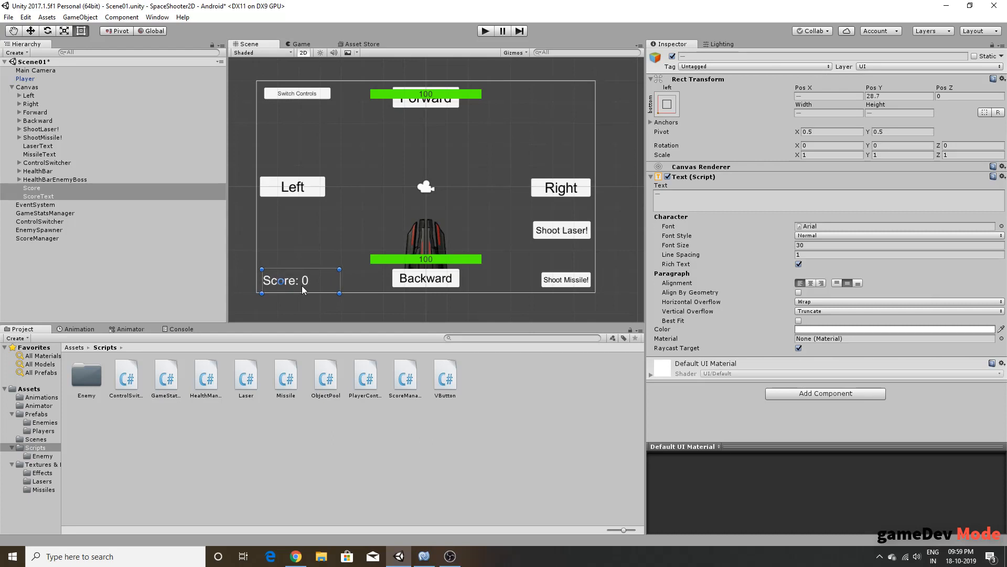
key("w")
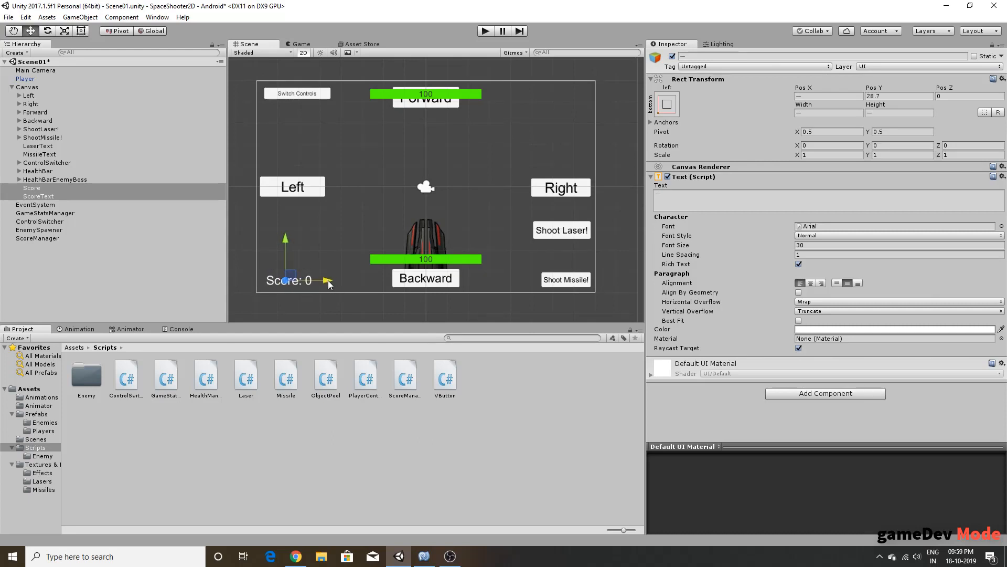
left_click_drag(328, 281, 326, 281)
Step: Move ScoreText farther from the "Score:" label, to about X 172, and save the scene
left_click(88, 196)
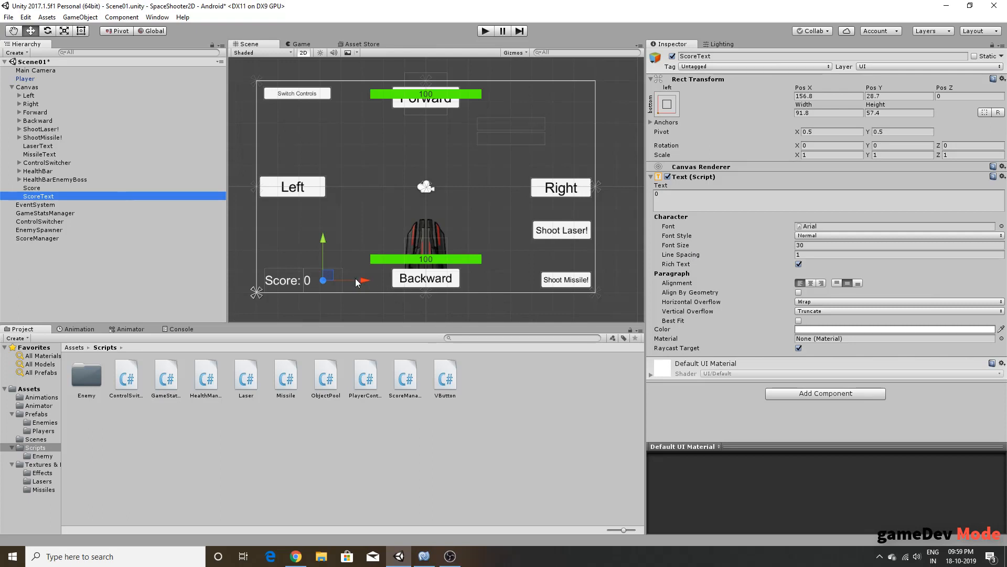
left_click_drag(354, 278, 361, 276)
left_click(298, 44)
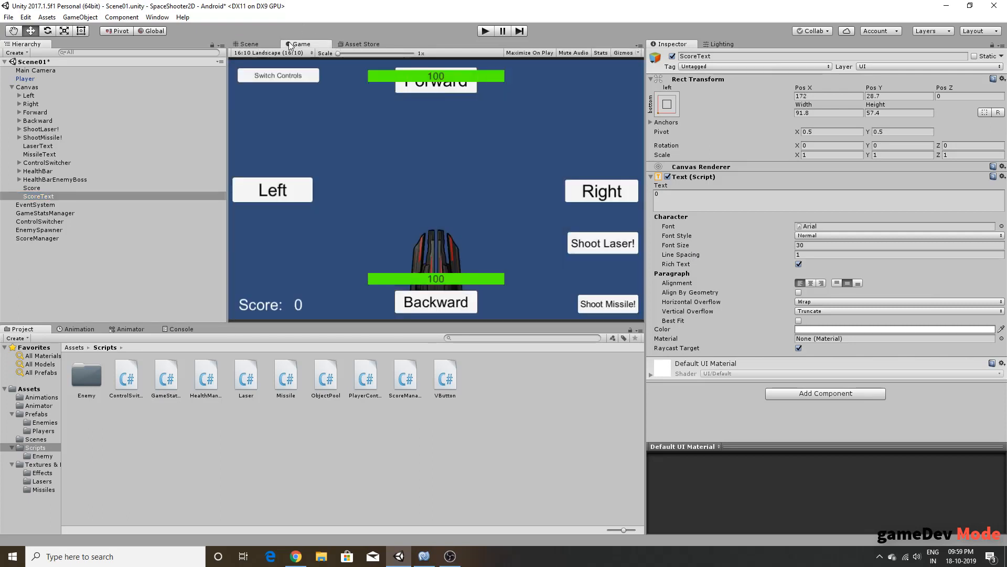
left_click(261, 46)
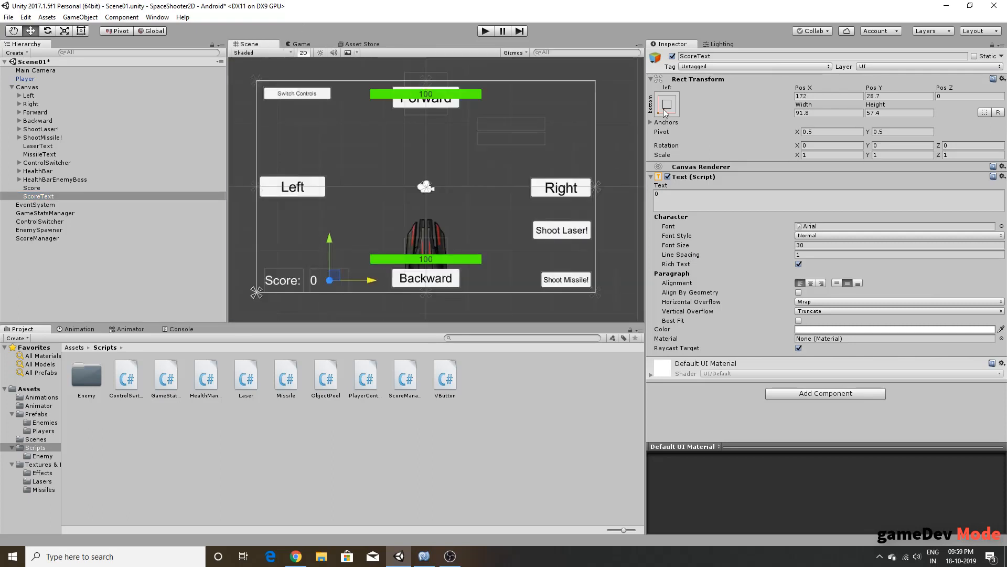
key("ctrl+s")
Step: Assign the ScoreText element to the Score Text reference of the ScoreManager object's script
left_click(50, 194)
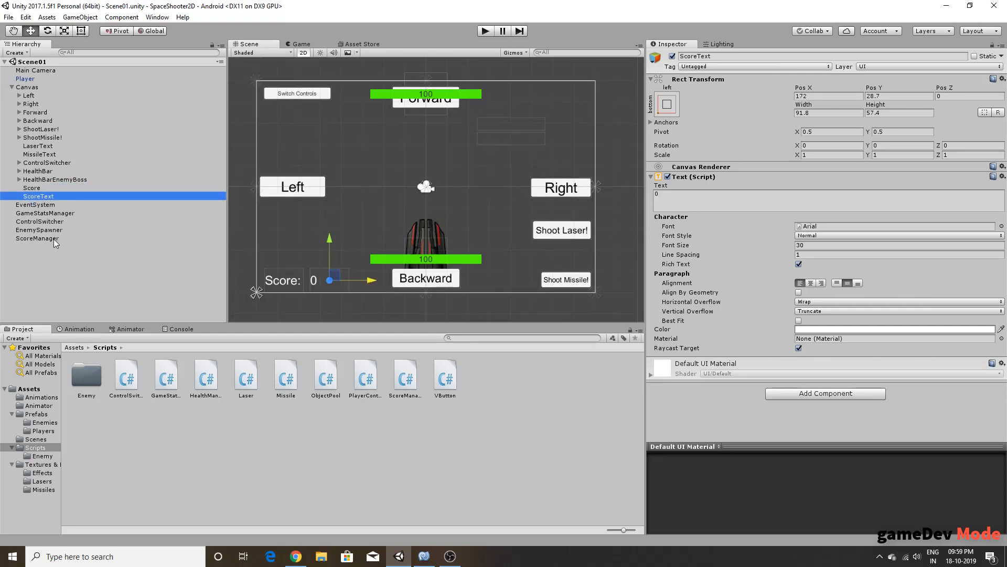
left_click(53, 238)
left_click_drag(56, 196, 814, 136)
left_click(55, 263)
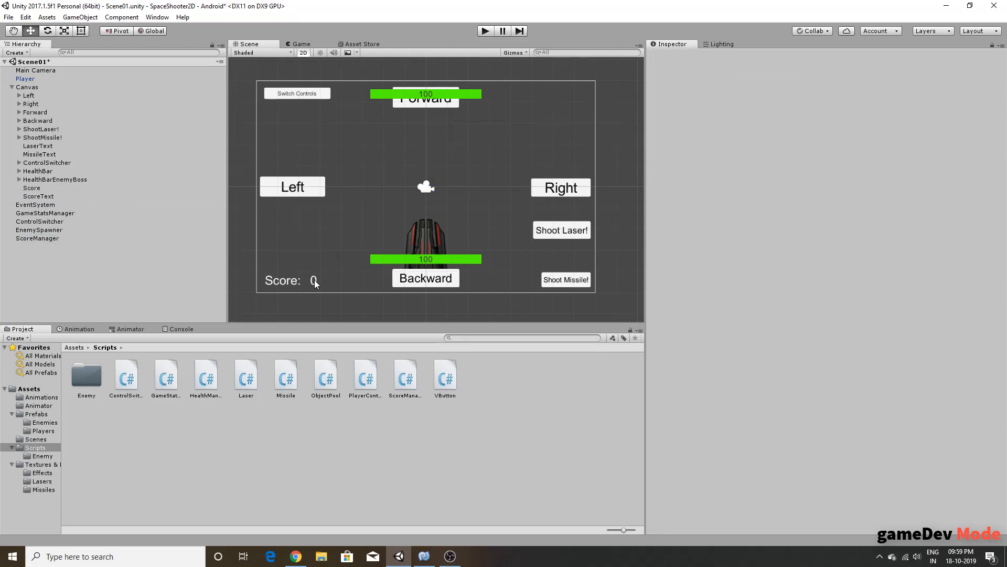
Step: Duplicate Score and ScoreText together and move the copies above the originals, to about Y 95
left_click(40, 197)
left_click(40, 189, "shift")
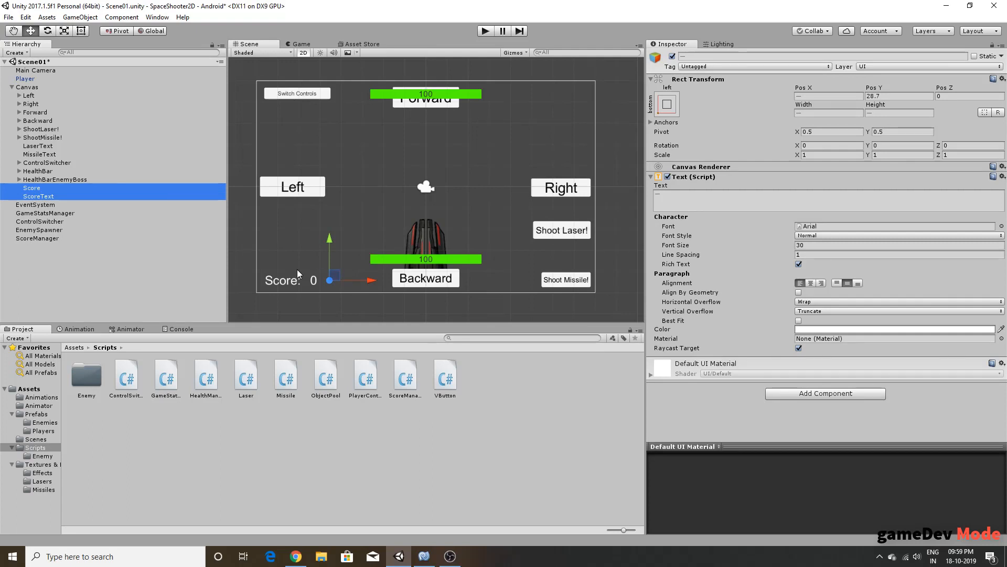
key("ctrl+d")
left_click_drag(327, 247, 327, 221)
Step: Rename the duplicated Score label as HighScore
left_click(56, 204)
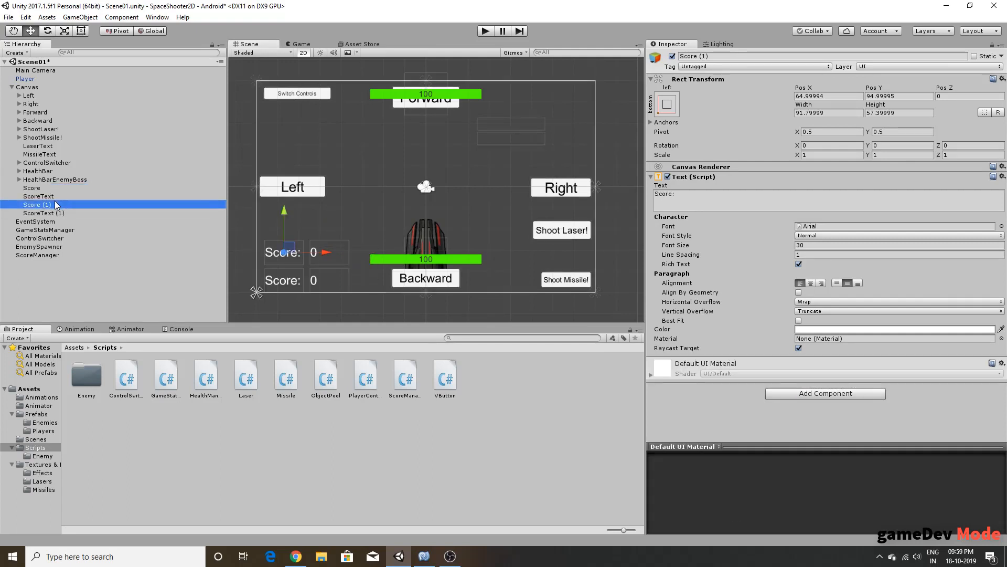
left_click(55, 204)
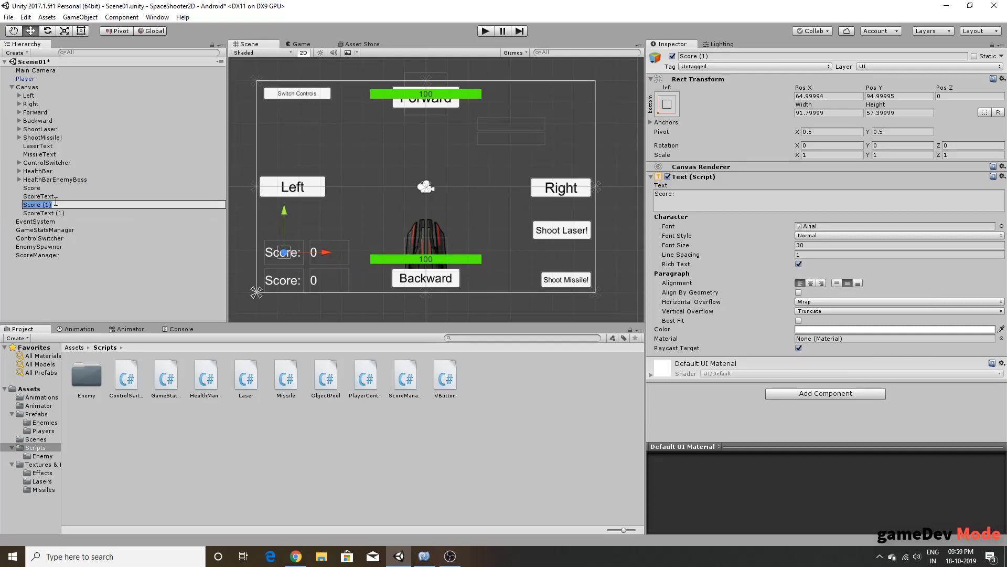
key("BackSpace")
type("HighScoret")
key("Return")
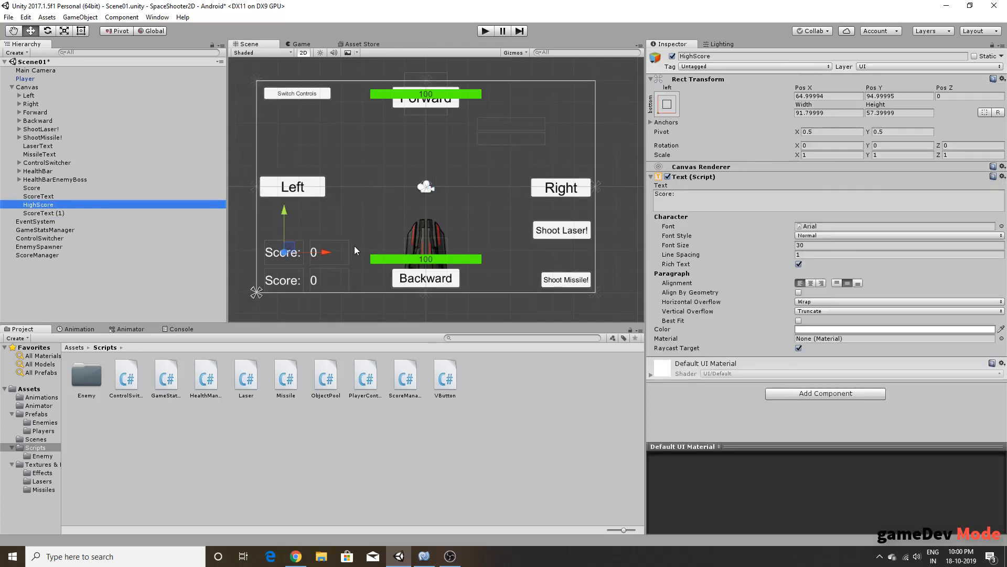
Step: Widen the HighScore box to about 110.9 and set its content to a centred "High Score:" at font size 20
key("t")
left_click_drag(263, 251, 255, 252)
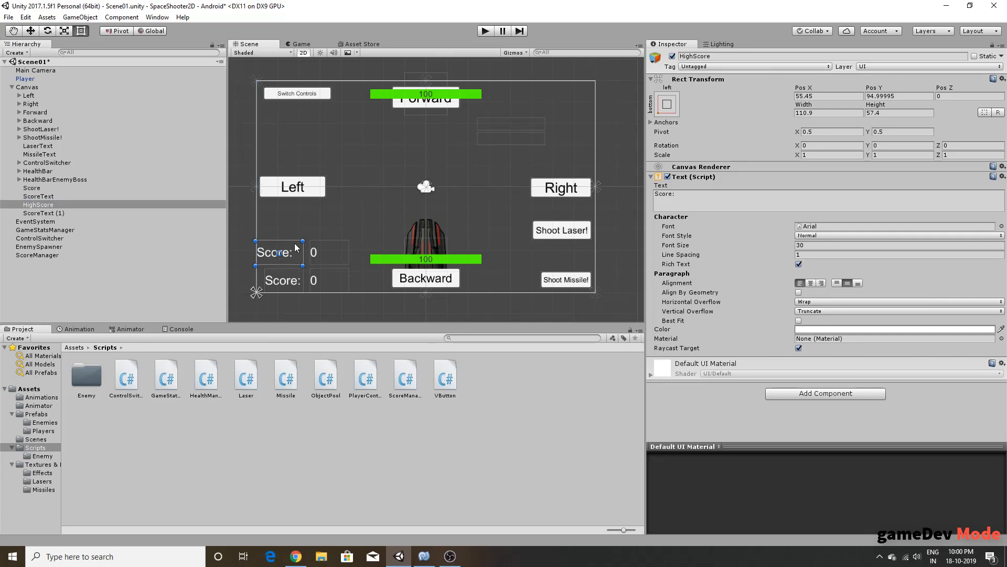
left_click(824, 245)
type("20")
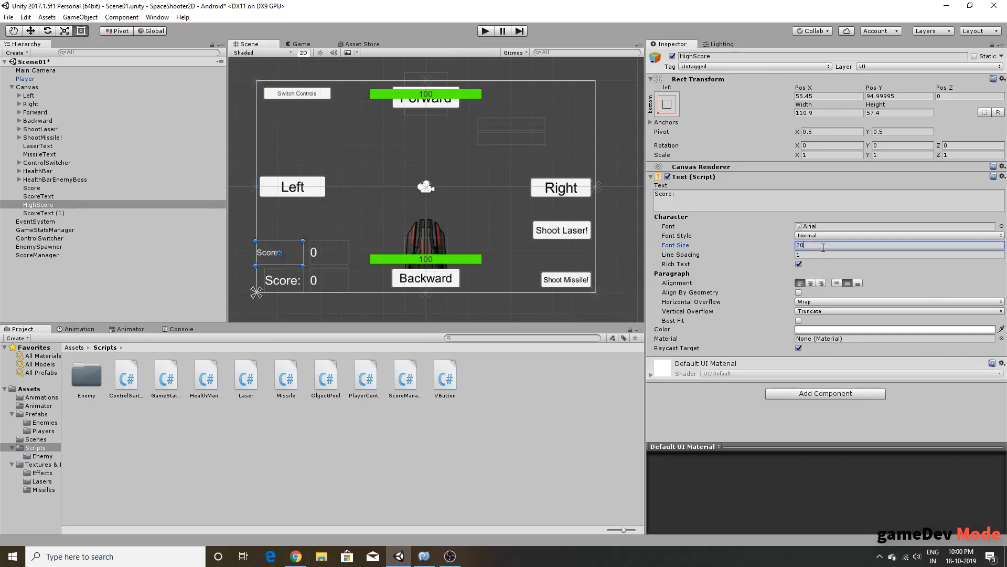
left_click(811, 284)
left_click(806, 195)
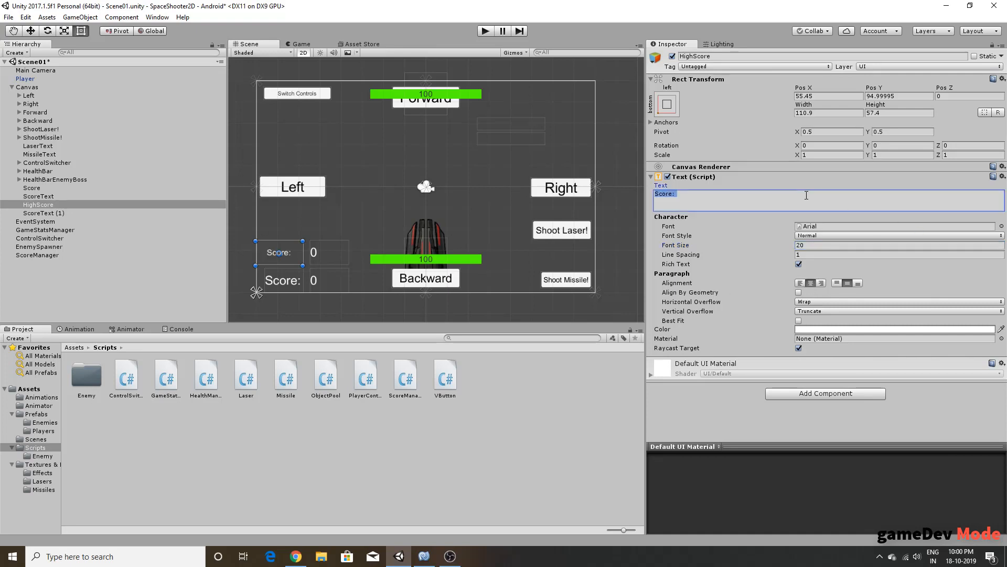
key("Home")
type("High")
Step: Try font sizes 30 and 25 on the HighScore label, return it to 20, and narrow its box to about 104.55
left_click(809, 245)
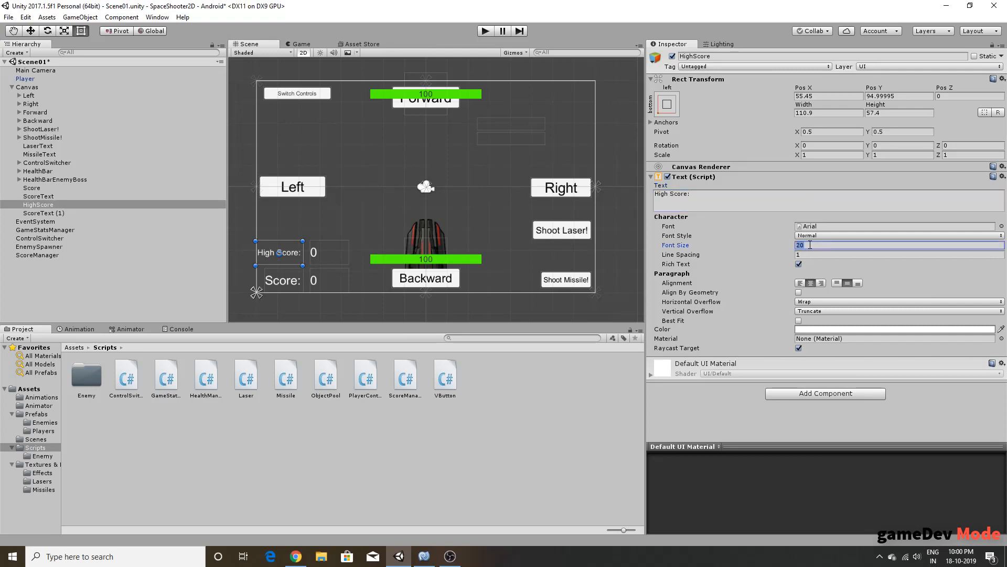
type("30")
key("BackSpace")
key("BackSpace")
type("25")
key("BackSpace")
key("BackSpace")
type("20")
left_click_drag(255, 259, 258, 259)
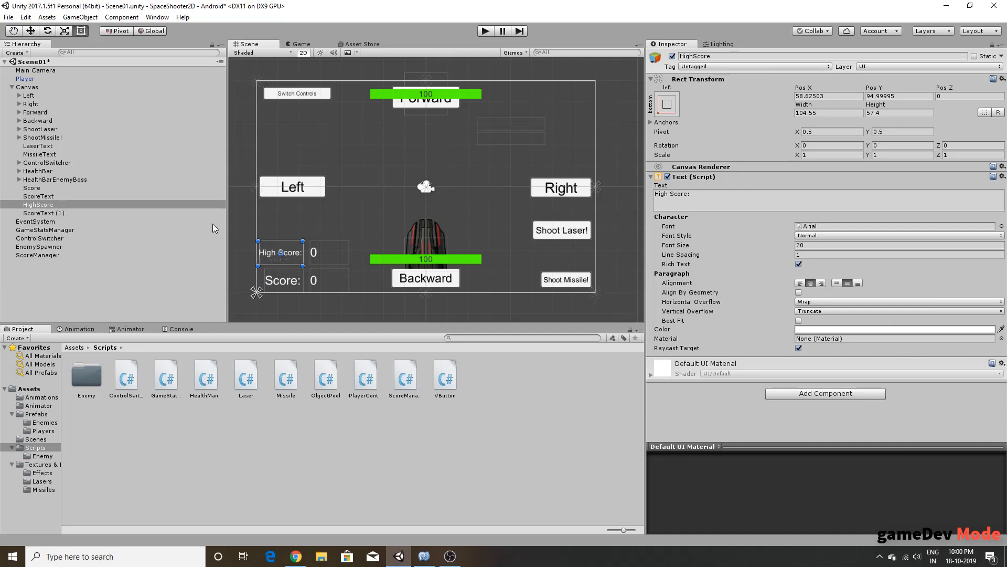
Step: Rename the duplicated ScoreText element as HighScoreText
left_click(54, 213)
key("F2")
key("Right")
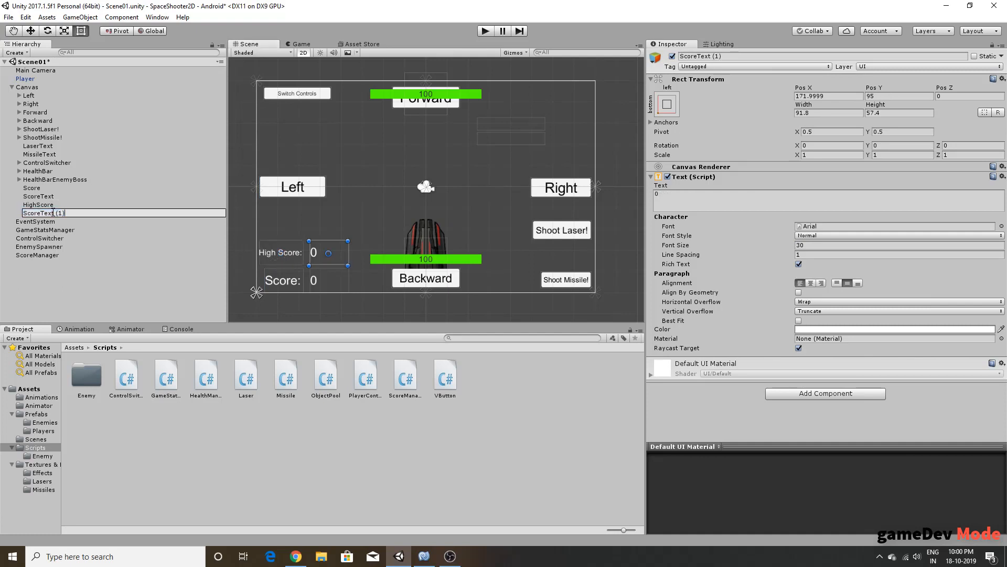
key("BackSpace")
key("BackSpace")
key("BackSpace")
key("BackSpace")
key("Home")
type("High")
key("Return")
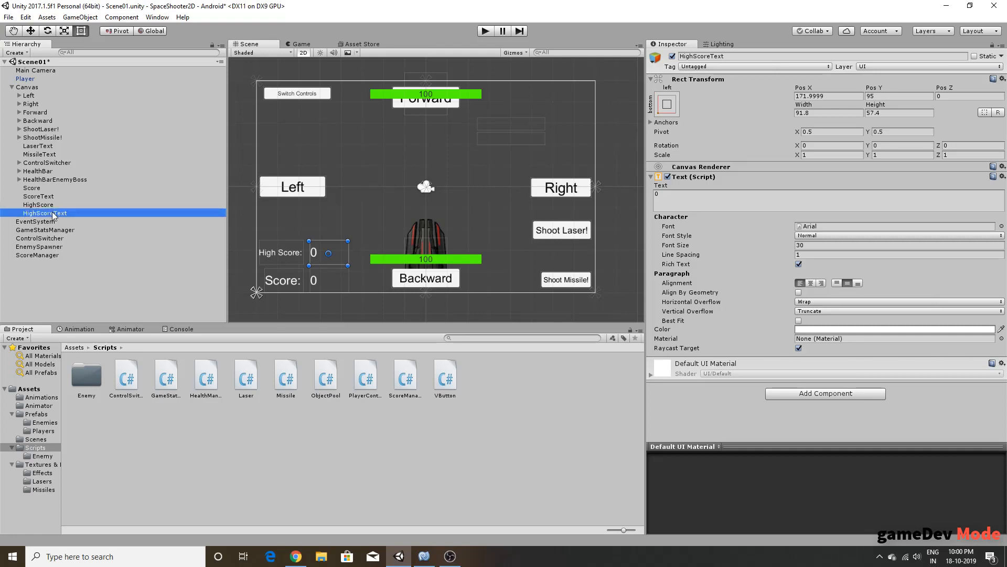
Step: Assign HighScoreText to the High Score Text reference of the ScoreManager object's script and save the scene
left_click(44, 255)
left_click_drag(53, 213, 892, 145)
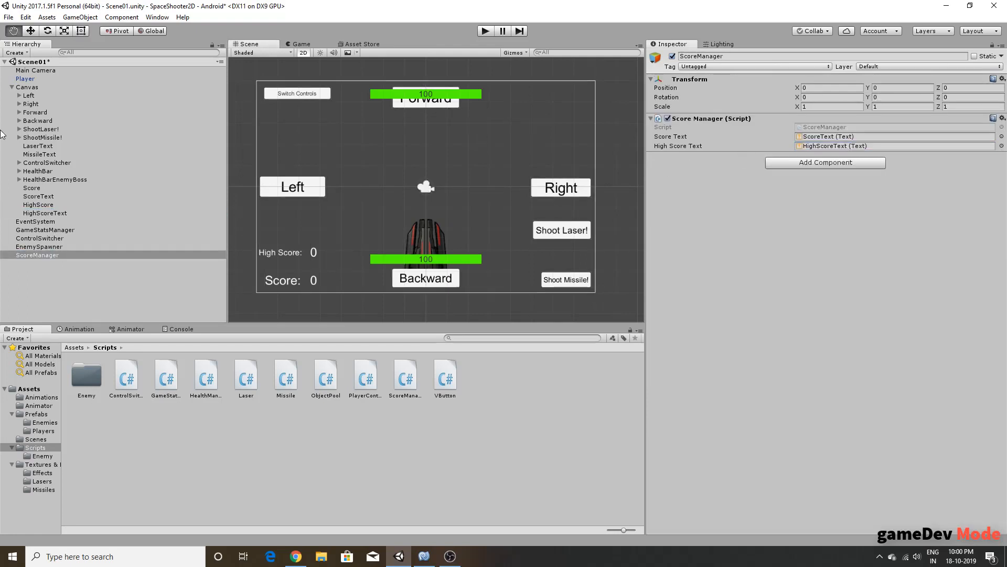
left_click(11, 87)
left_click(60, 225)
key("ctrl+s")
left_click(309, 45)
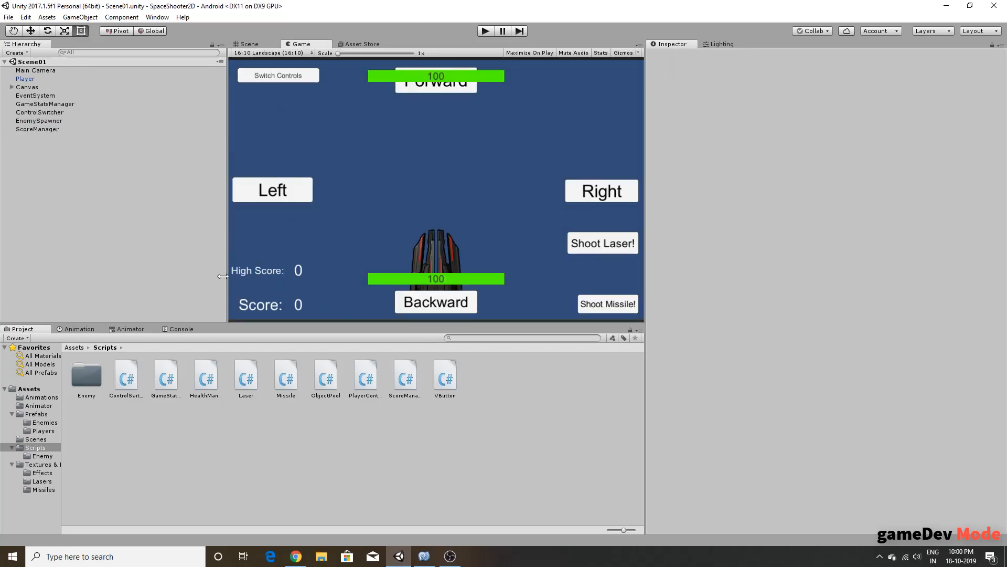
Step: Switch to MonoDevelop and declare [SerializeField] private int scoreToIncrease = 10; below projectileSpawnOffset in Enemy.cs
left_click(430, 555)
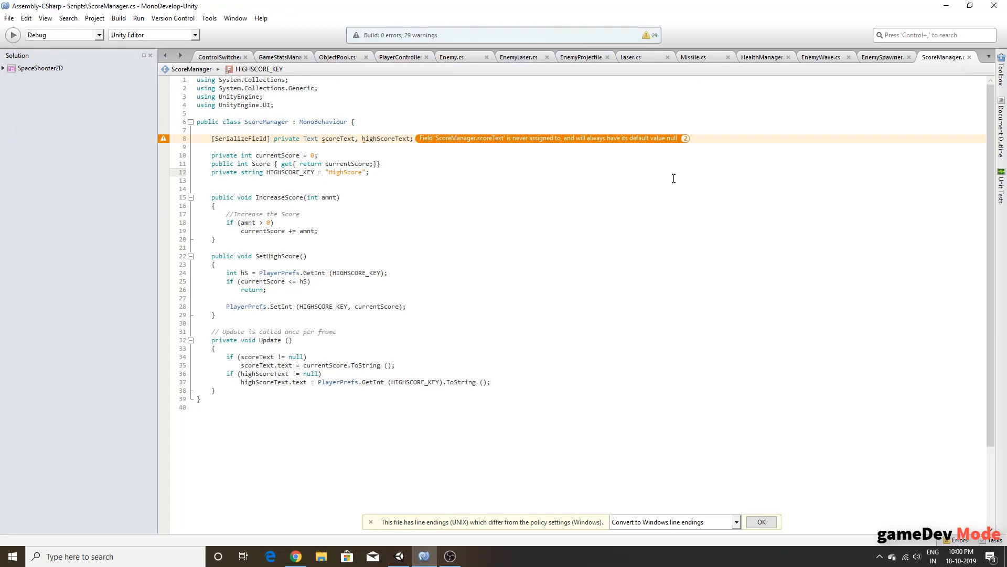
left_click(314, 155)
left_click_drag(268, 198, 341, 192)
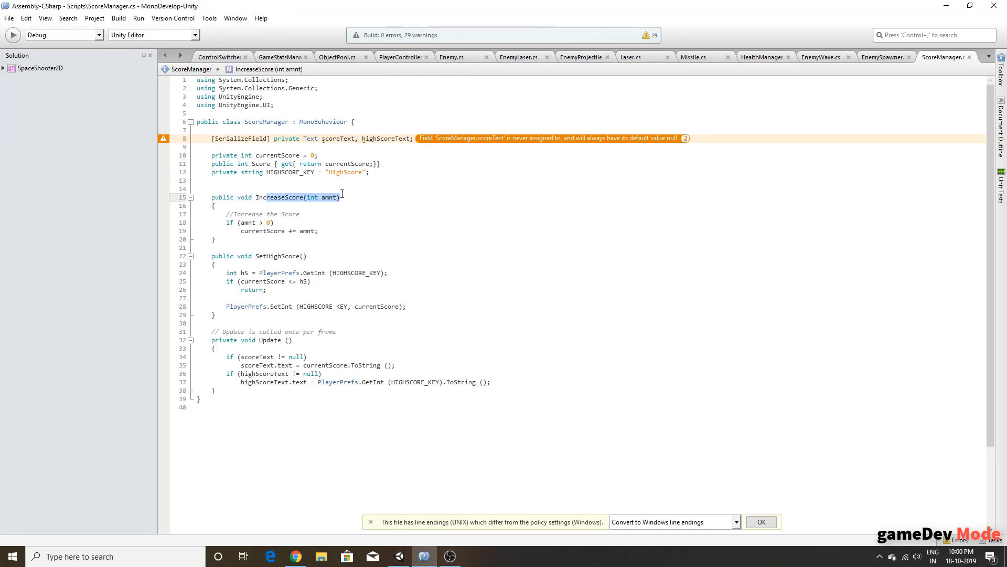
left_click(343, 194)
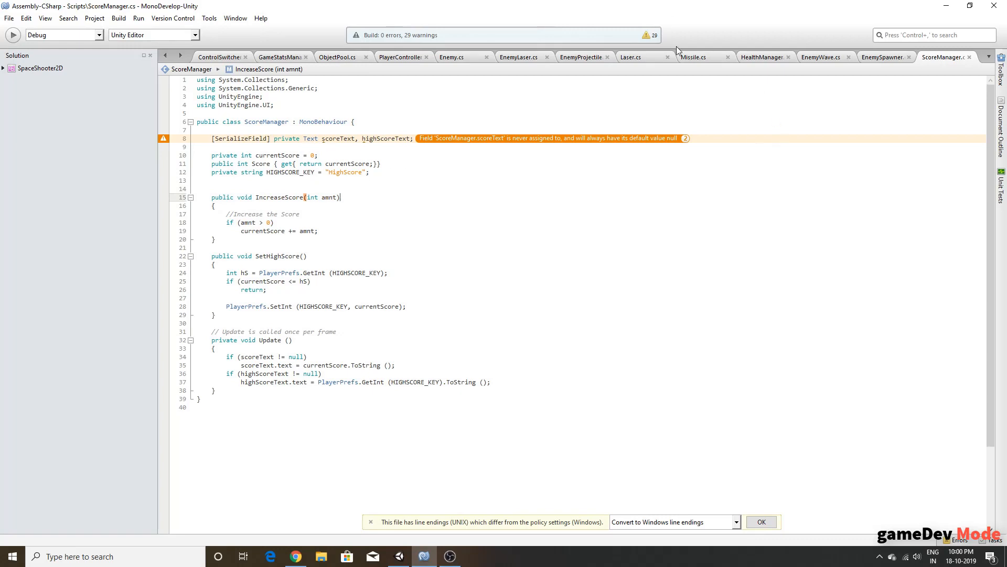
left_click(467, 59)
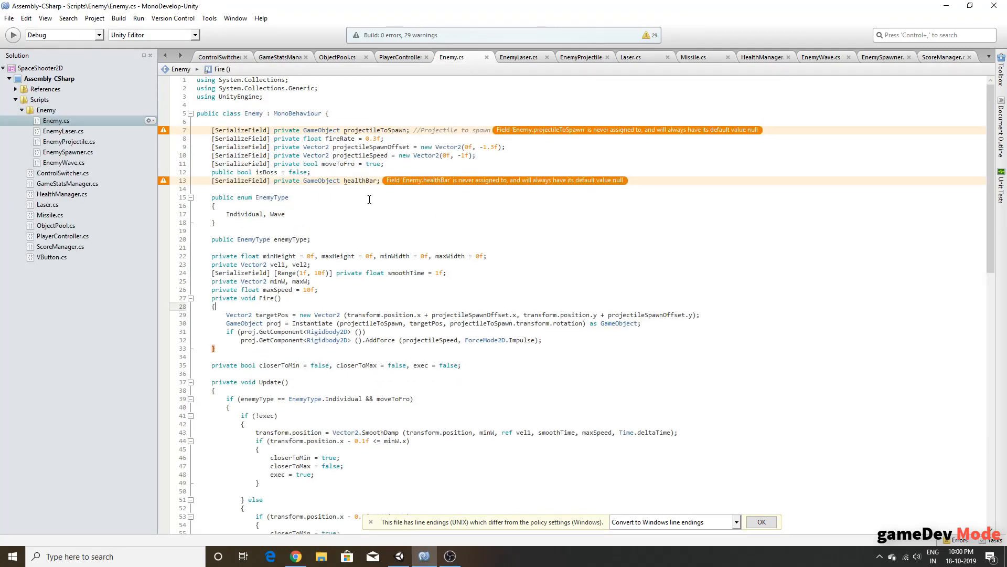
left_click(389, 170)
left_click(413, 140)
left_click(531, 146)
key("Return")
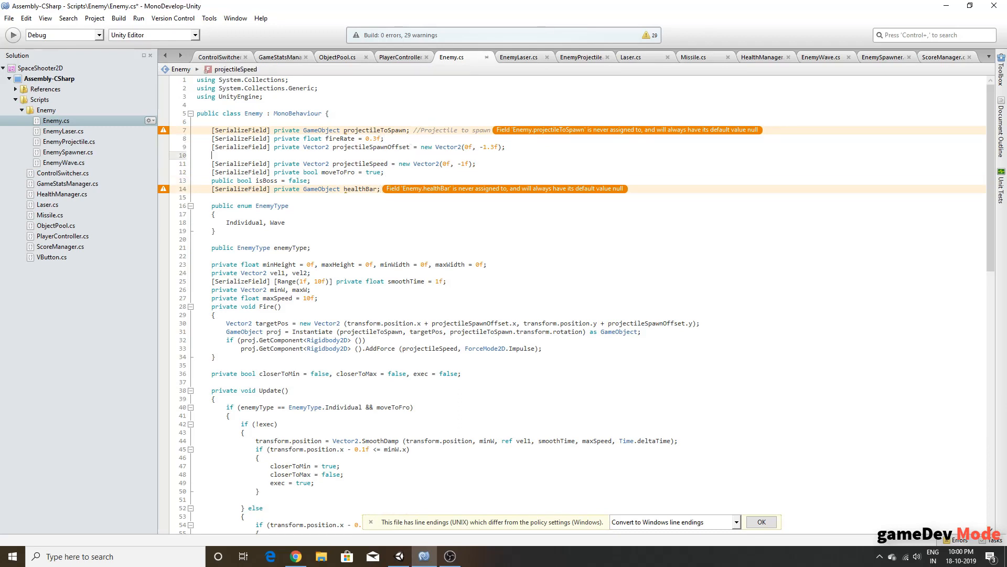
type("private int scoreToIncrease")
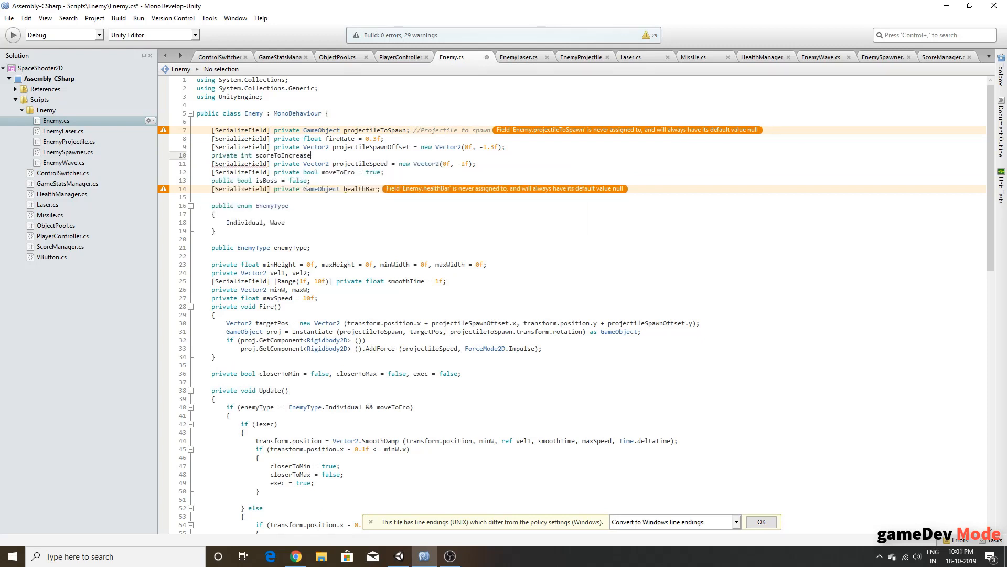
type(" = 10;")
left_click(292, 156)
type("[SerializeField]")
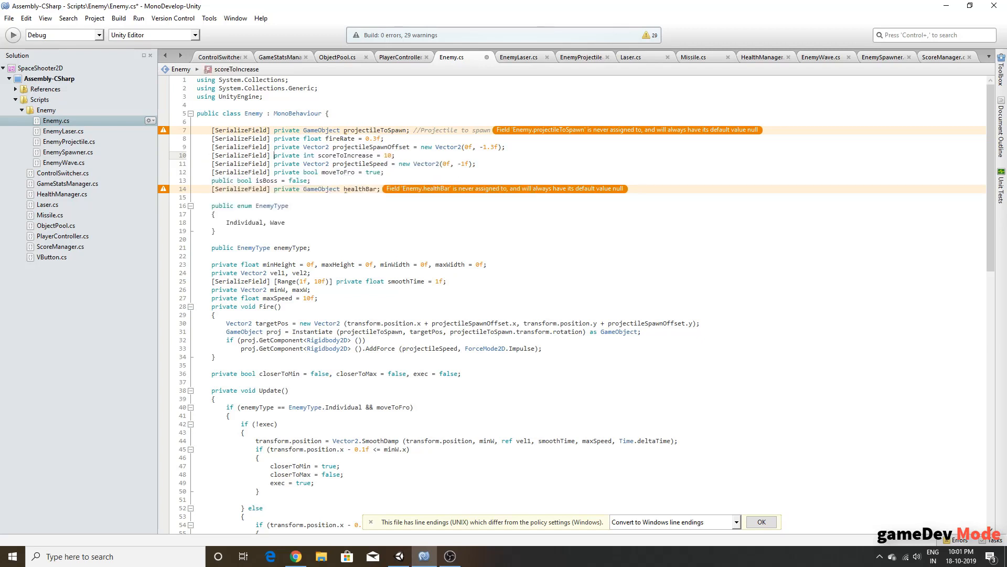
Step: Comment the scoreToIncrease field with "//Score to be increased when this enemy is killed!"
key("End")
type("//Score to be increased when the enem")
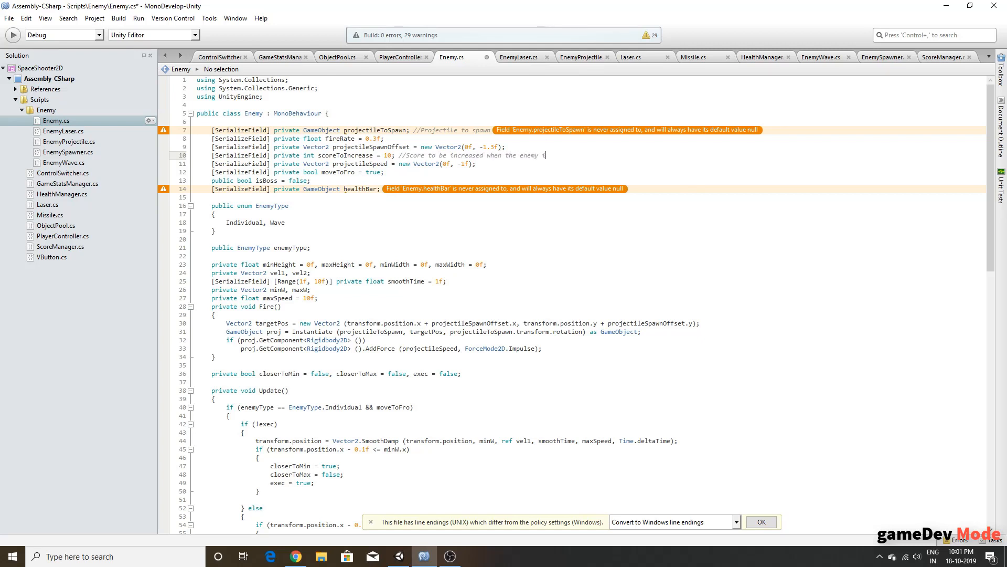
key("BackSpace")
key("BackSpace")
key("BackSpace")
key("BackSpace")
key("BackSpace")
key("BackSpace")
key("BackSpace")
type("is enemy is killed!")
Step: Declare public static ScoreManager Instance; above the currentScore field in ScoreManager.cs
left_click(943, 58)
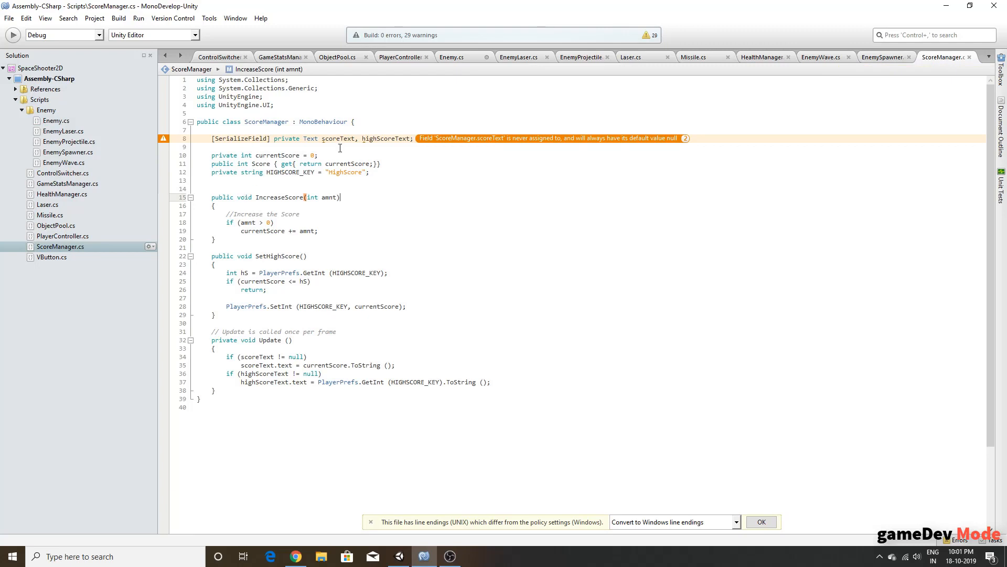
left_click(298, 155)
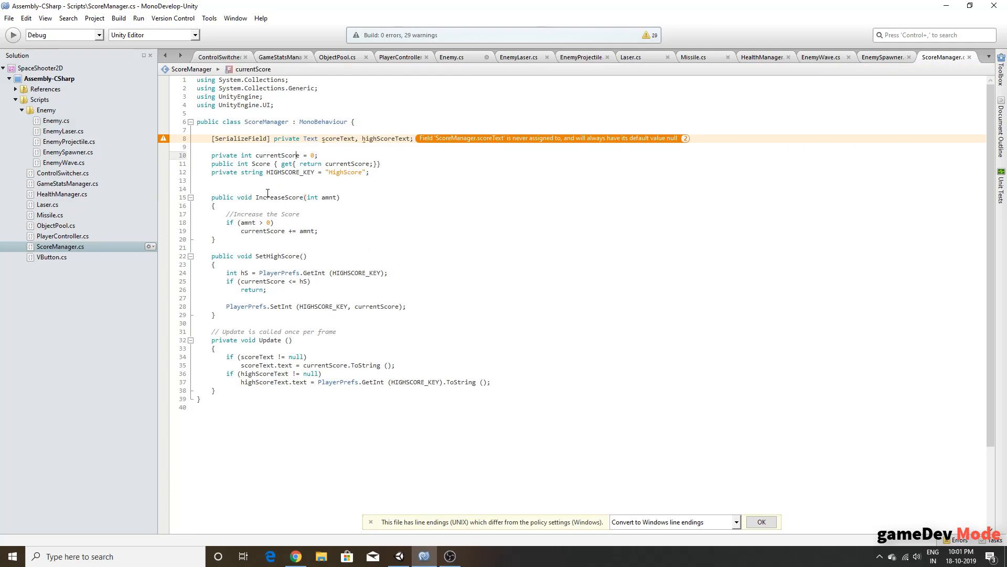
left_click(239, 197)
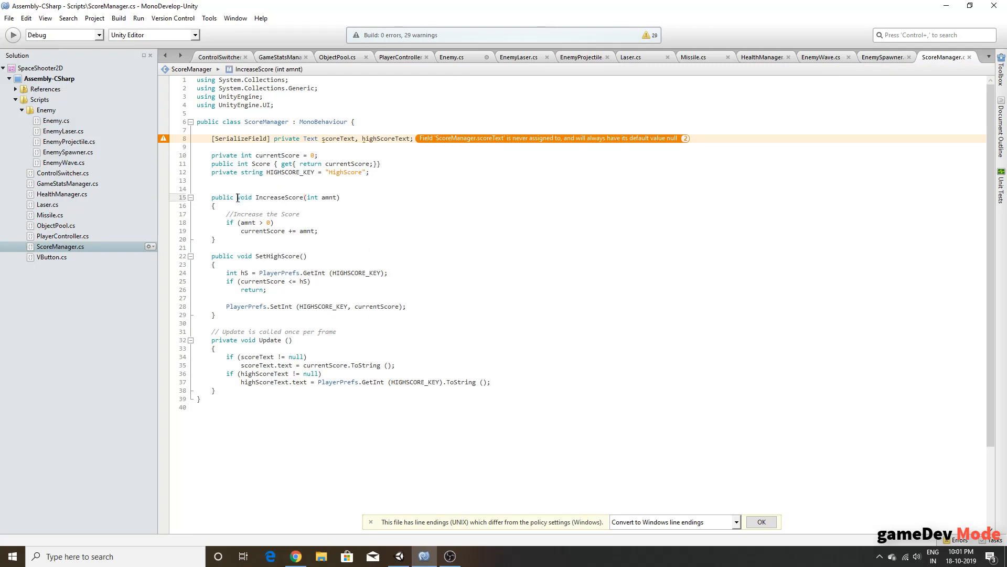
left_click(294, 147)
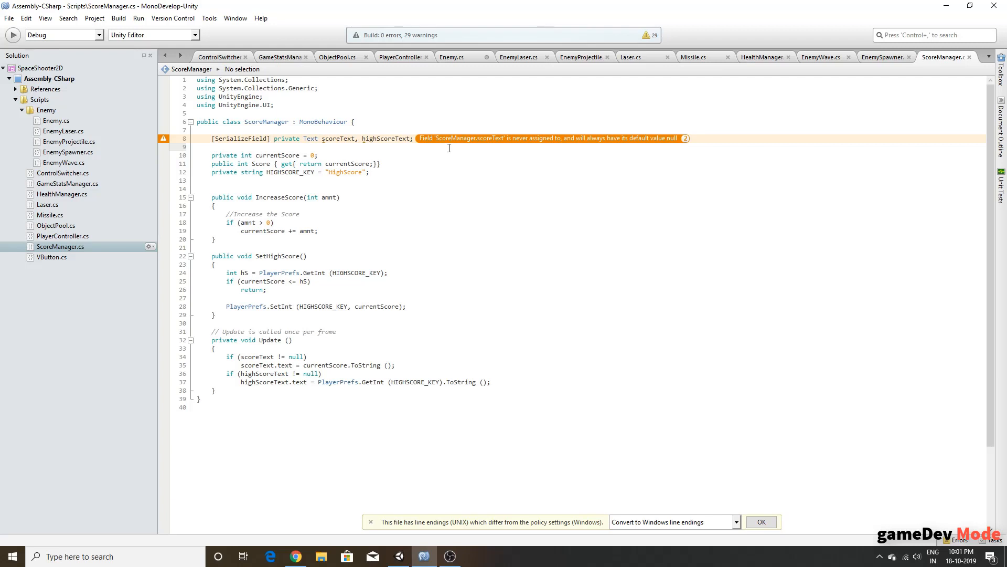
key("Return")
type("publi")
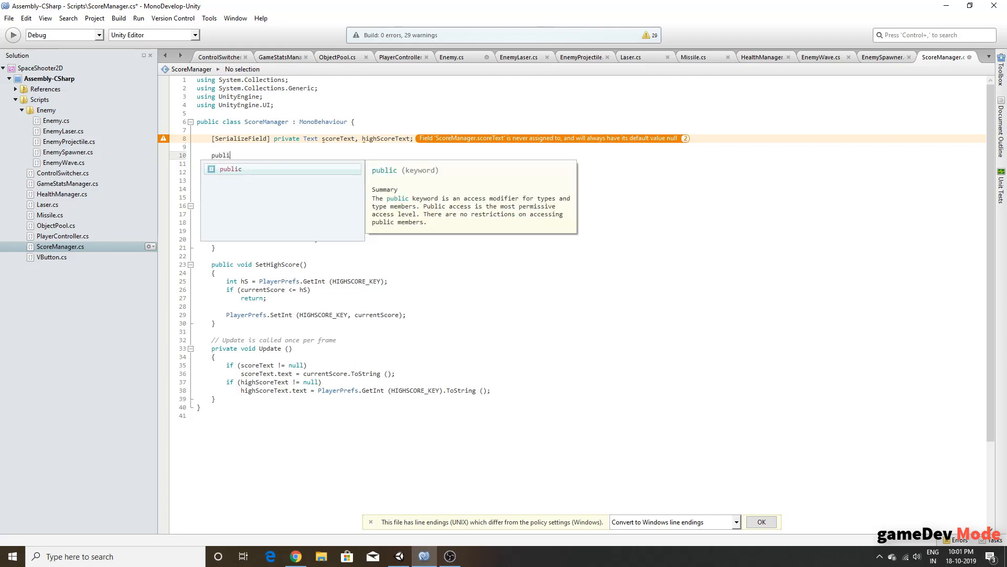
type("c static ")
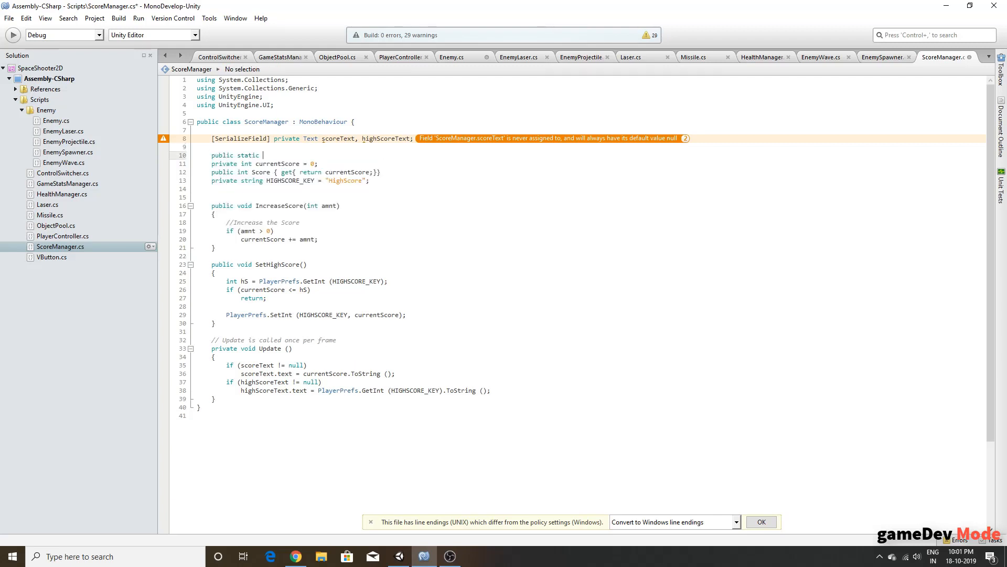
type("ScoreManager ")
type("i")
type("Insta")
type("nce;")
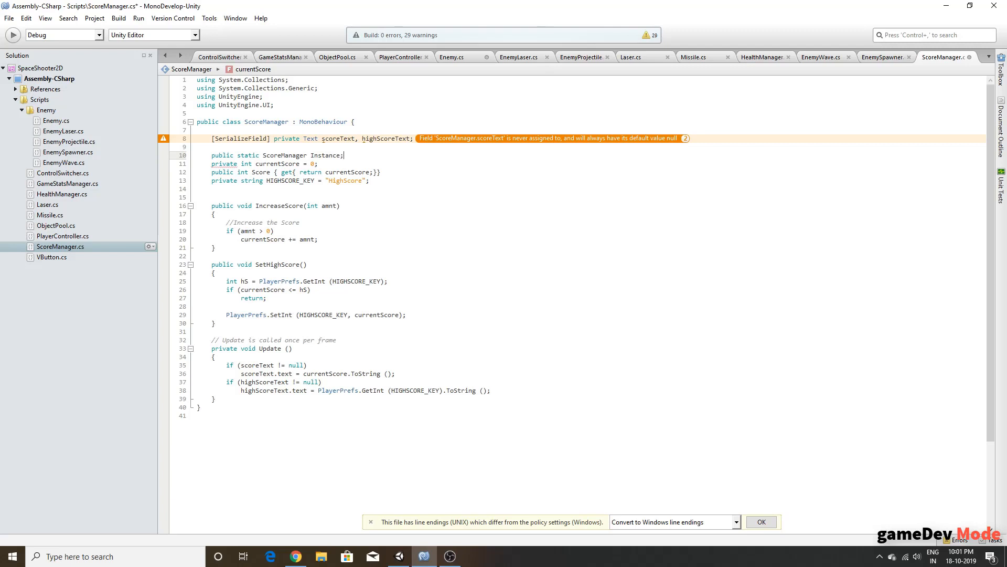
Step: Insert Instance = this; as the first line of the Update method in ScoreManager.cs
left_click(287, 332)
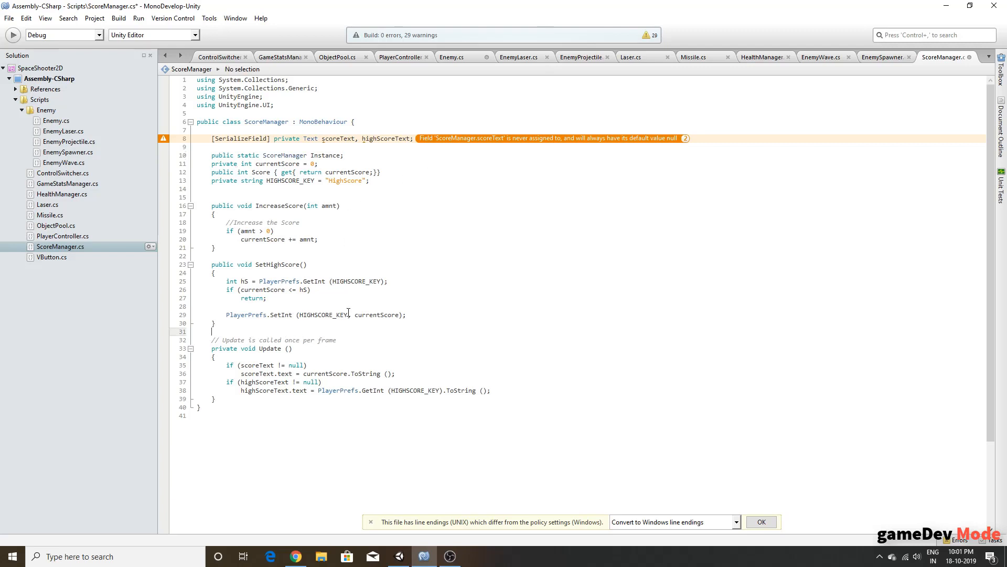
key("Down")
key("Down")
key("Down")
key("End")
key("Return")
type("Instance =")
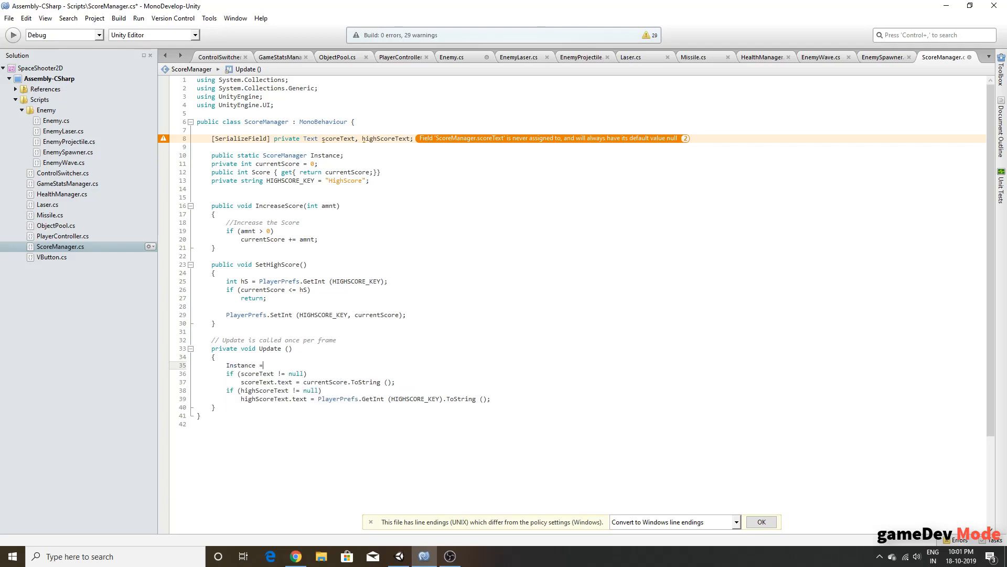
type("- this;")
Step: Move the Instance = this; line out of Update into a new private void Awake() method above it
left_click_drag(285, 366, 228, 365)
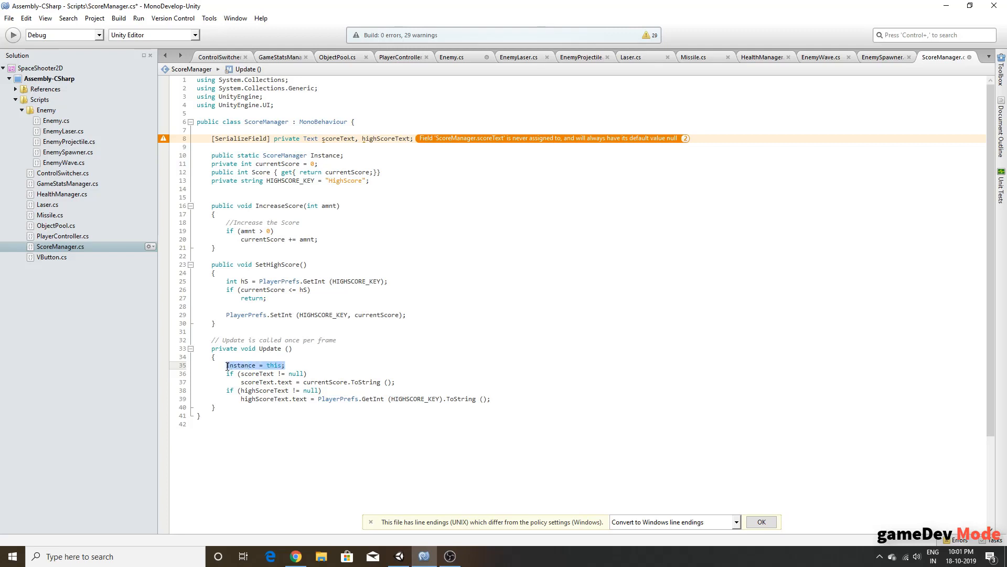
key("ctrl+x")
key("BackSpace")
key("Up")
key("Up")
key("Up")
key("Return")
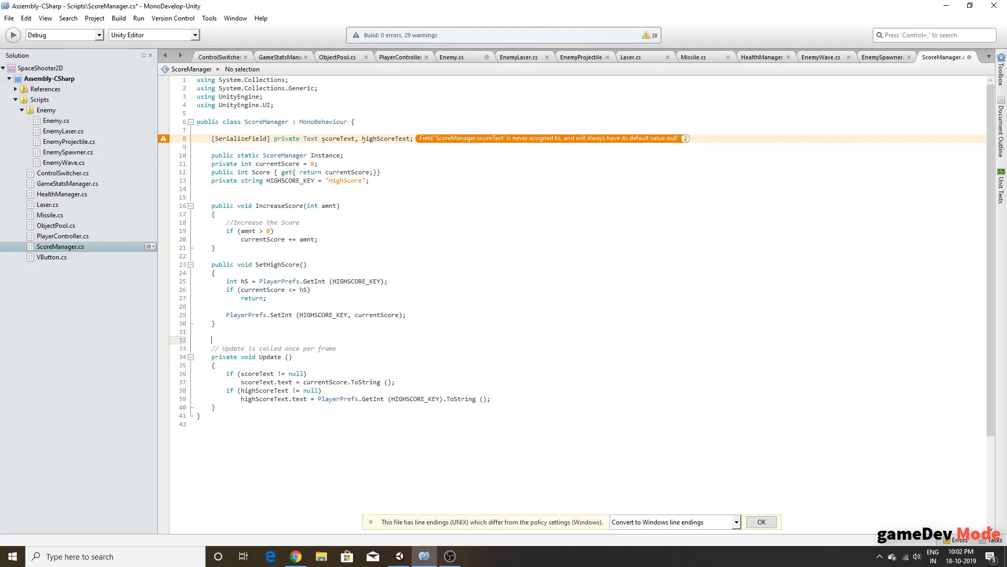
type("private void Awake()")
key("Return")
type("{}")
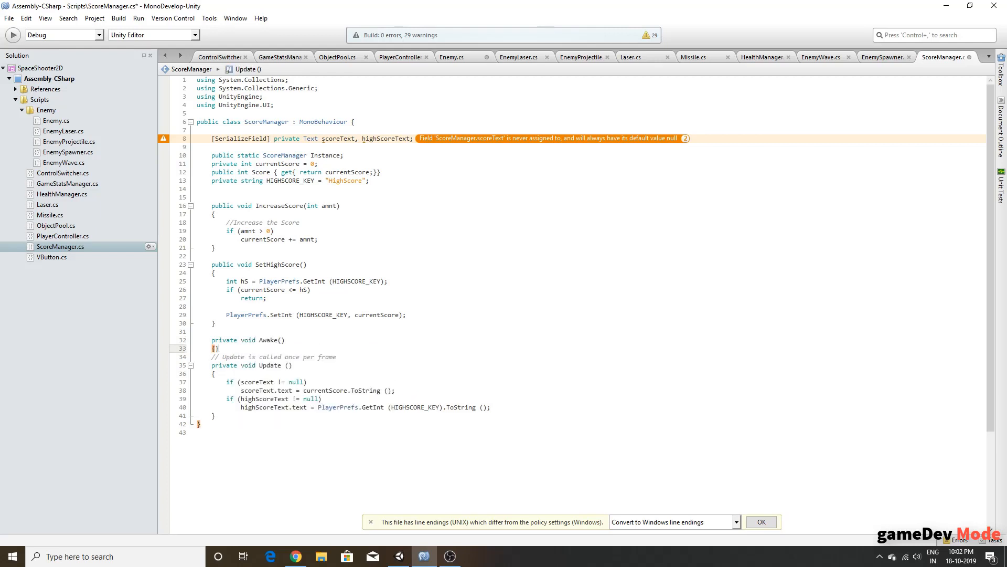
key("Return")
key("ctrl+v")
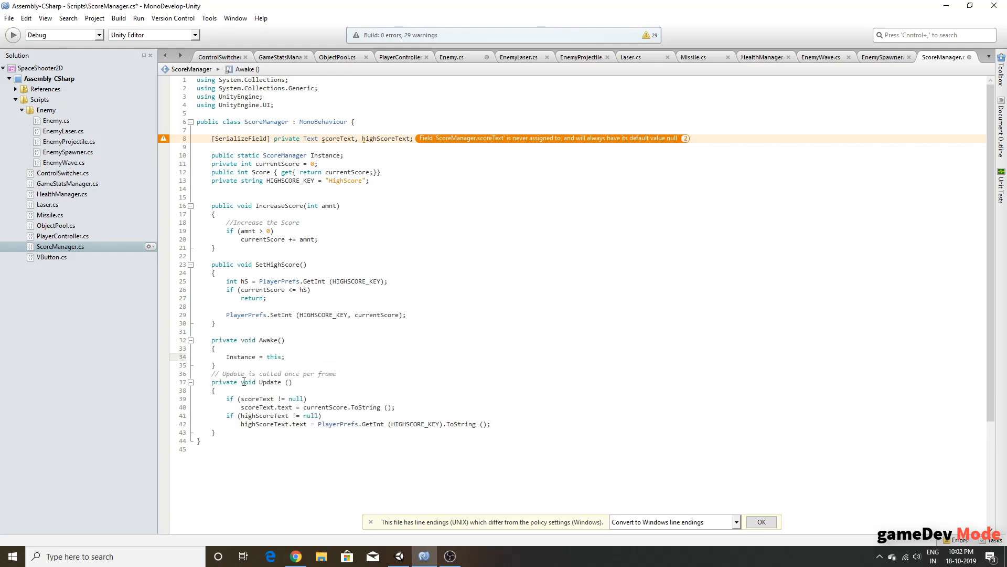
Step: Add a blank line after the Awake method, remove the one before it, and save ScoreManager.cs
left_click(235, 365)
key("Return")
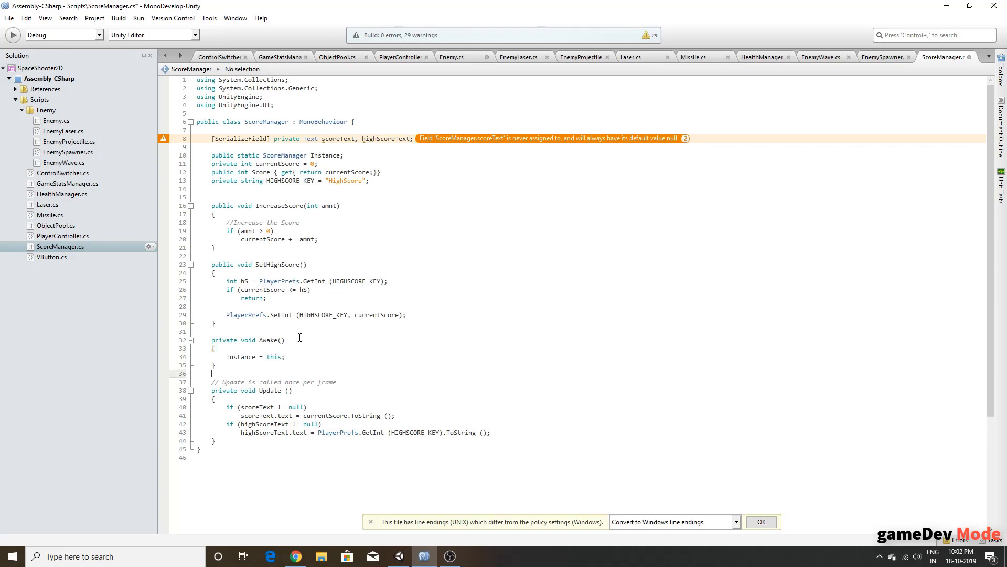
left_click(208, 331)
key("BackSpace")
key("ctrl+s")
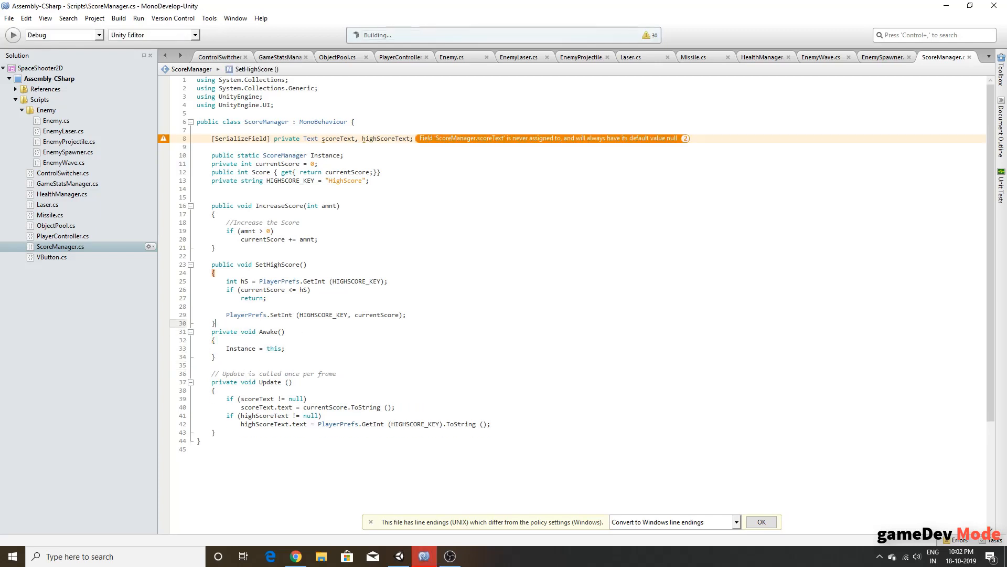
Step: In HealthManager.cs, start a ScoreManager.Instance.IncreaseScore( call at the top of the Enemy check inside Kill()
left_click(881, 57)
left_click(454, 58)
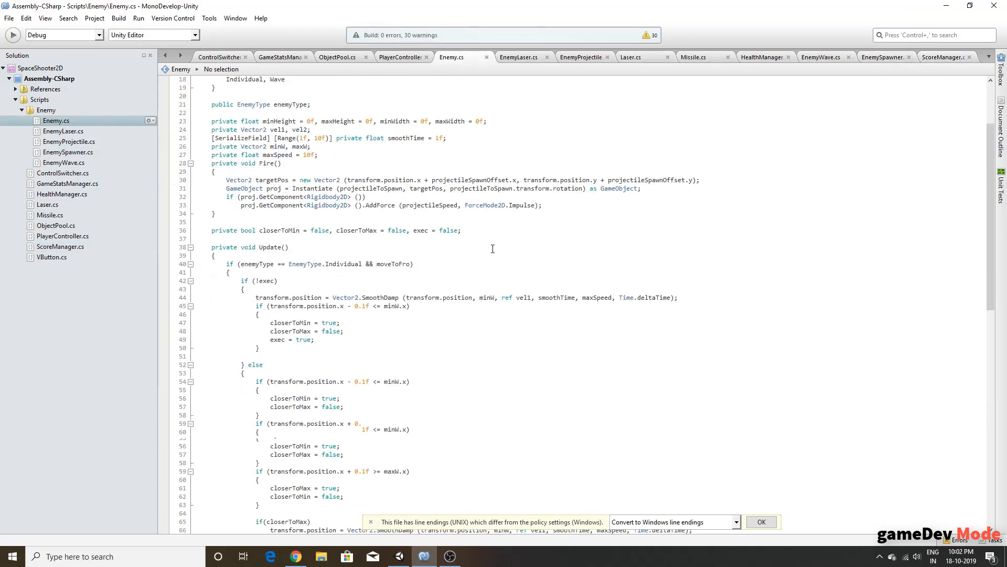
left_click(763, 57)
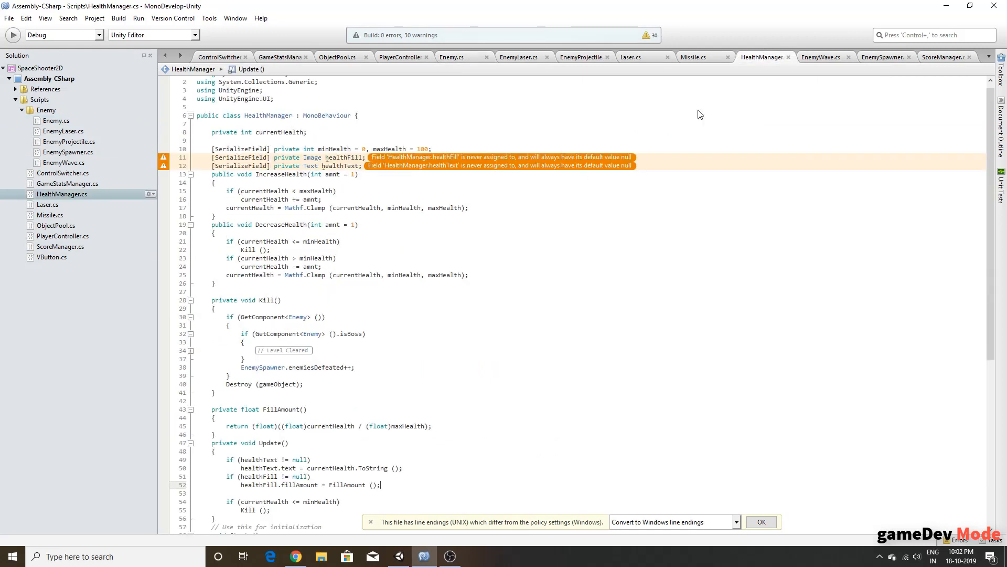
left_click(285, 231)
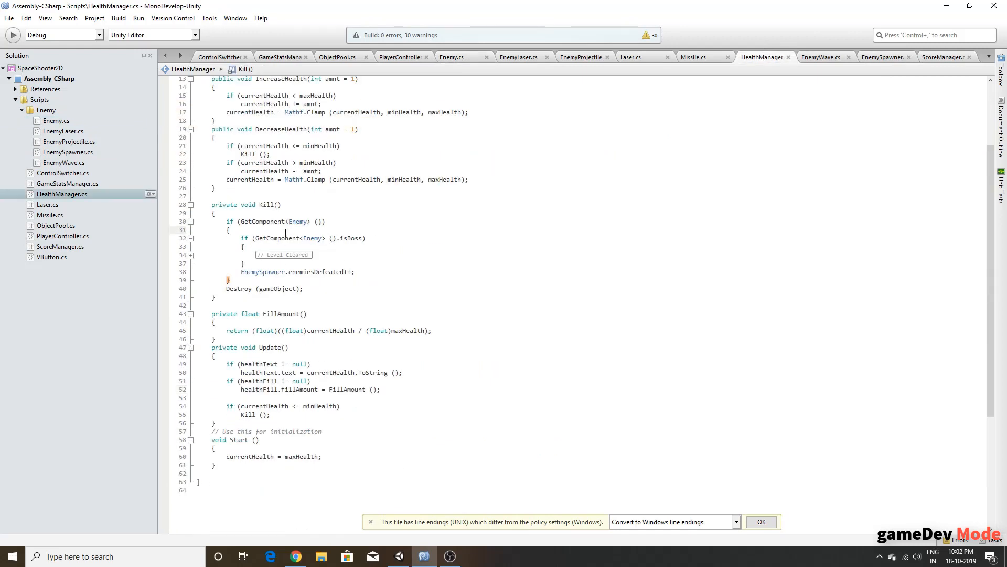
key("Return")
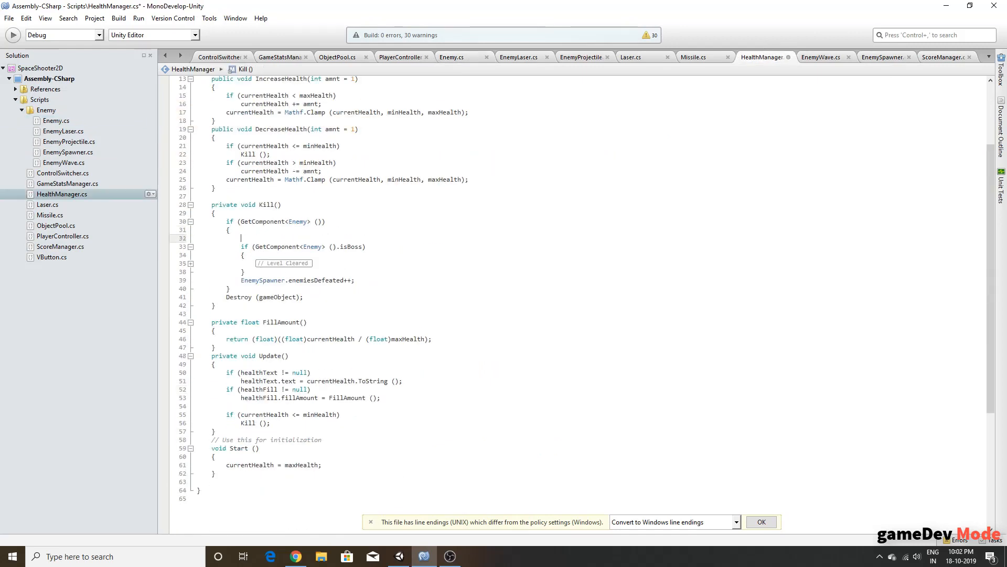
type("Score")
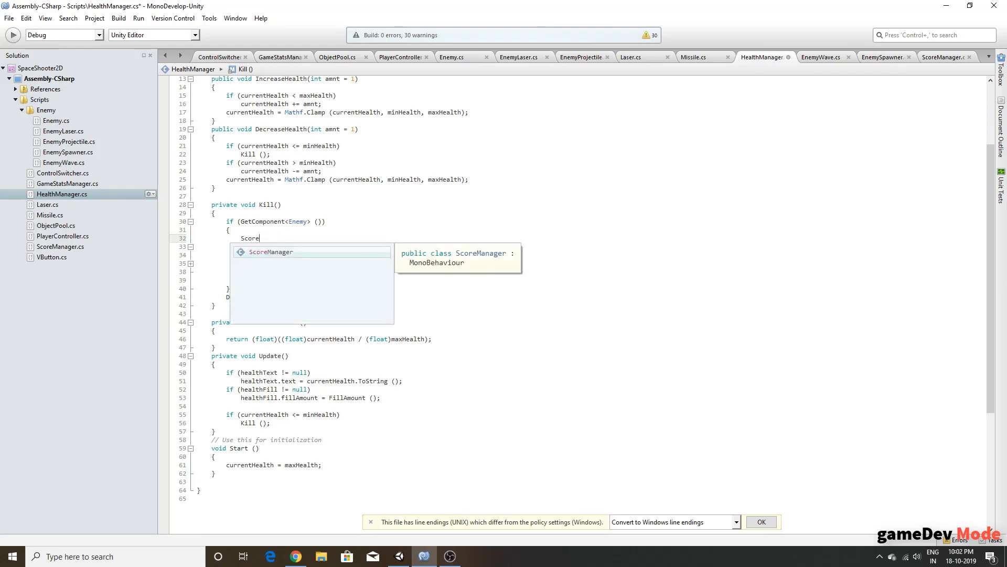
type("Manager.")
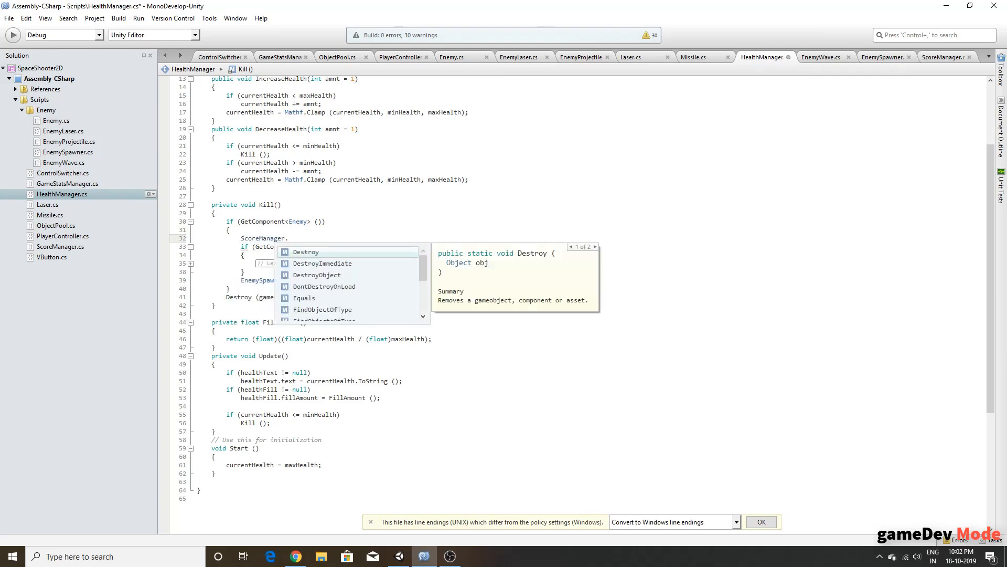
type("I")
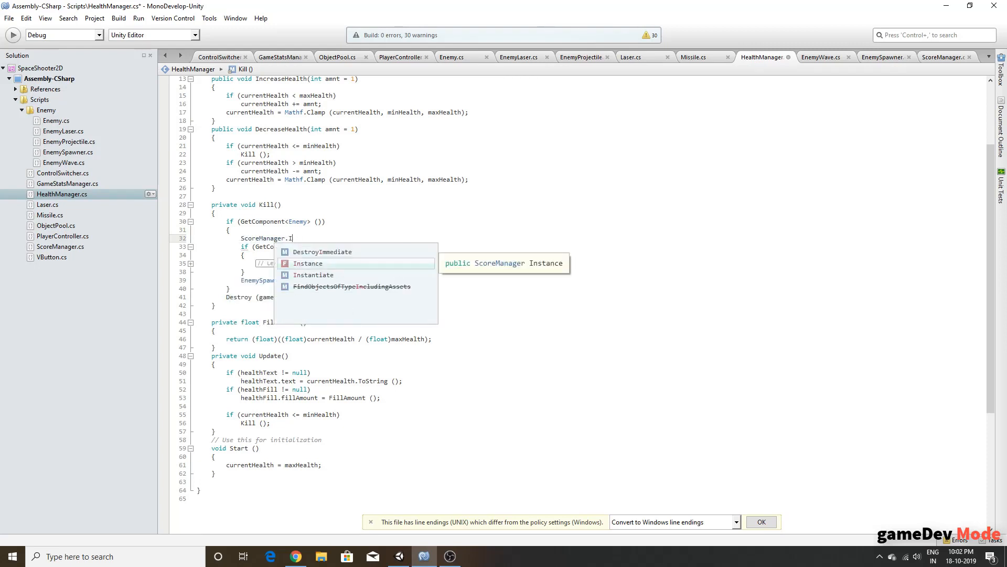
type("nstance.Incre")
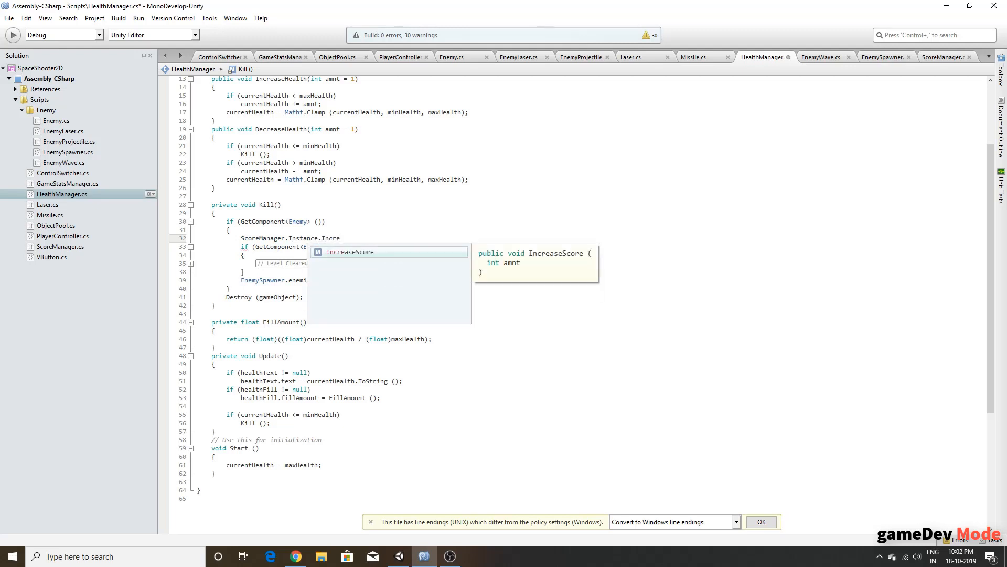
type("aseScore(")
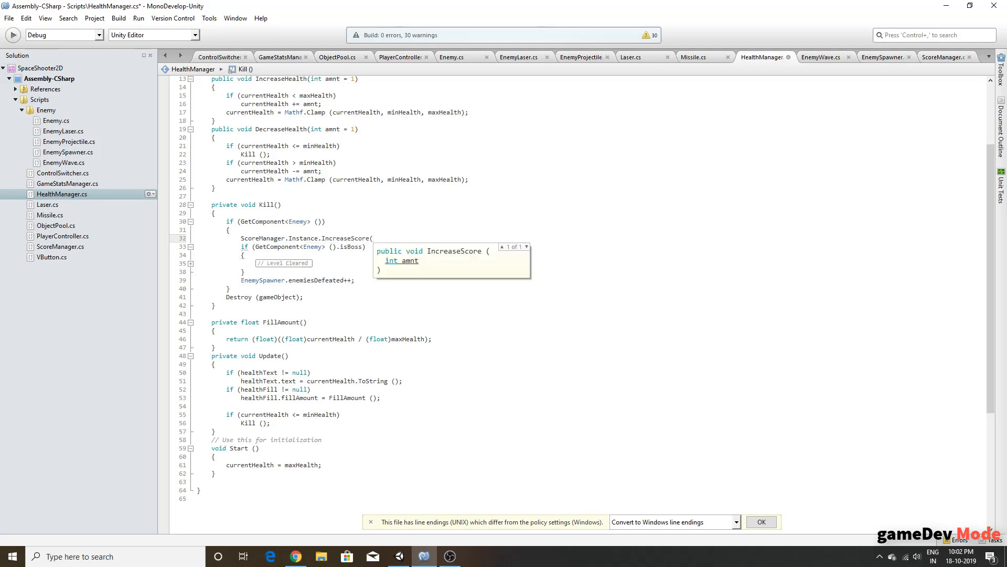
Step: Complete the IncreaseScore call in Kill() with the argument GetComponent<Enemy>().ScoreToIncrease and end the statement
type("Getc")
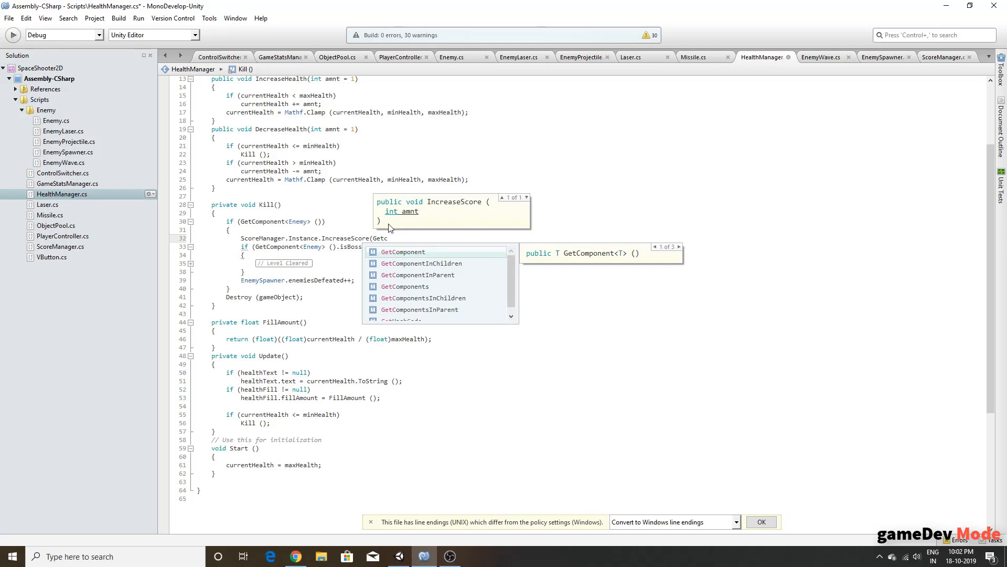
type("omponent<>:")
key("BackSpace")
key("BackSpace")
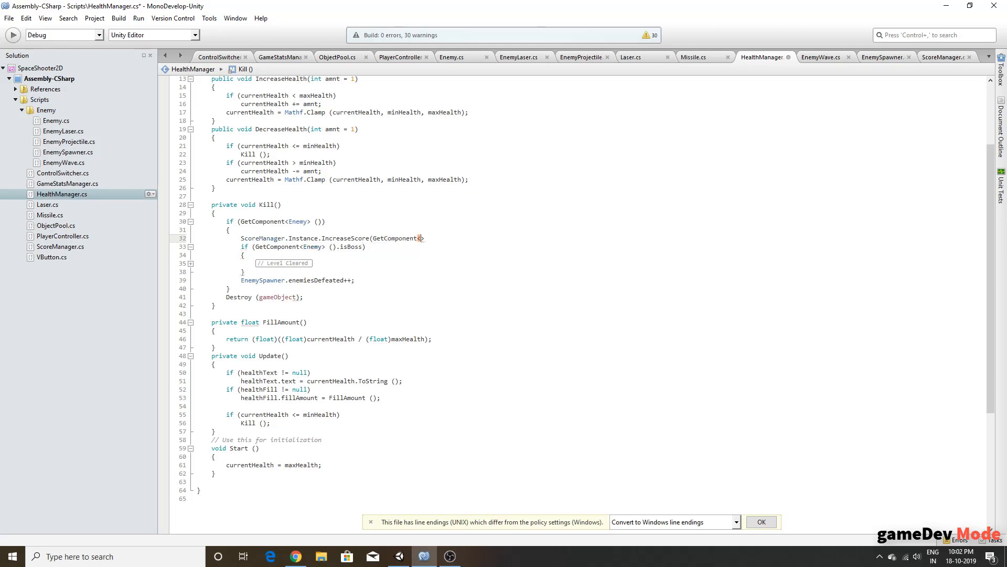
type("Enemy>().ScoreToIn")
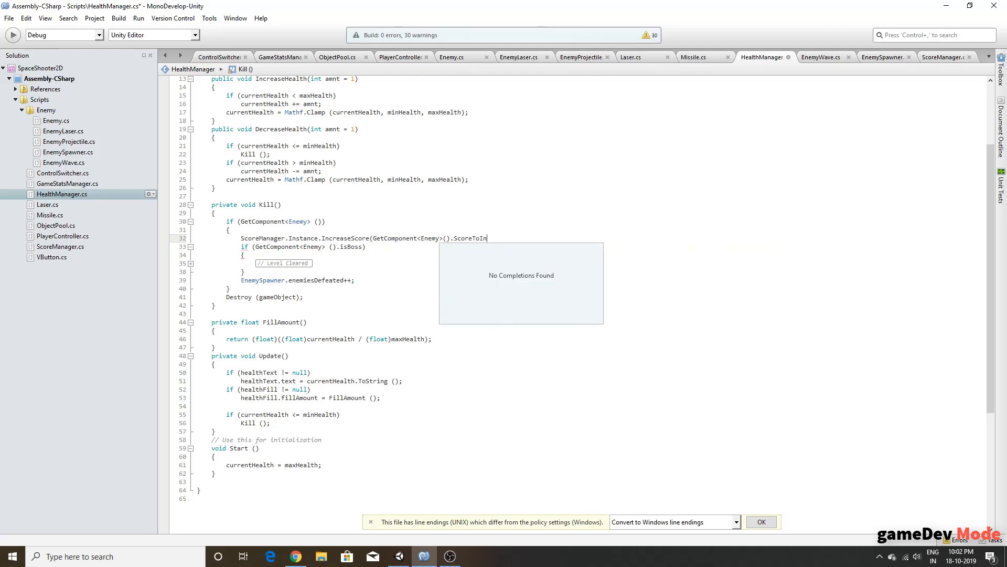
type(");")
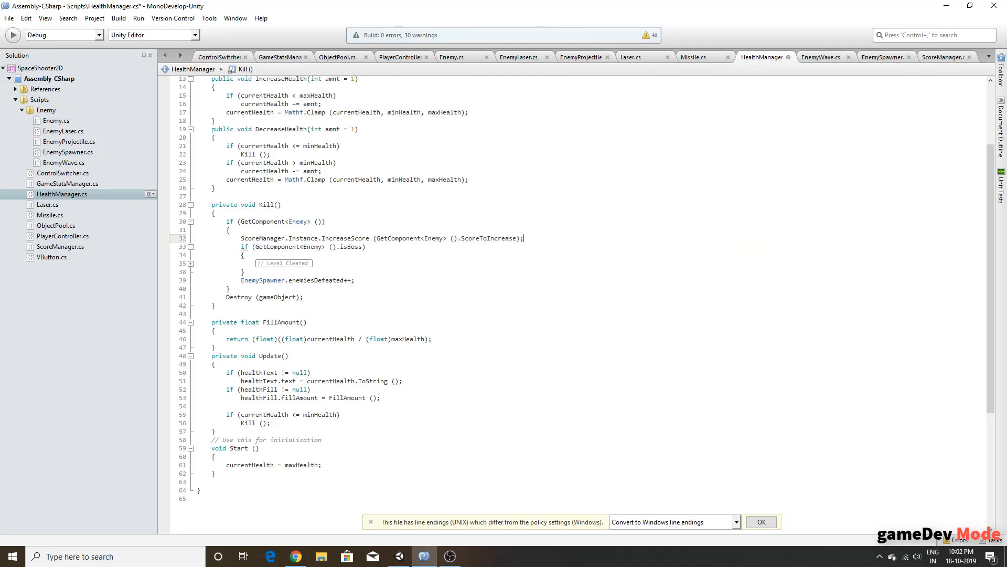
Step: Open the Enemy.cs script at its field declarations
left_click(464, 58)
scroll(622, 194, "up", 20)
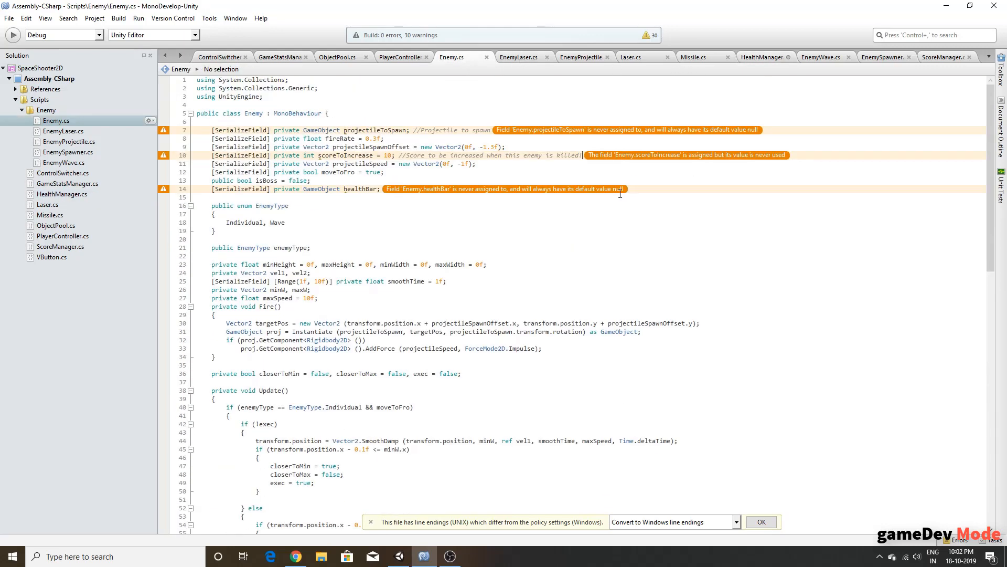
left_click(491, 166)
left_click(400, 174)
left_click(624, 160)
key("Return")
type("pu")
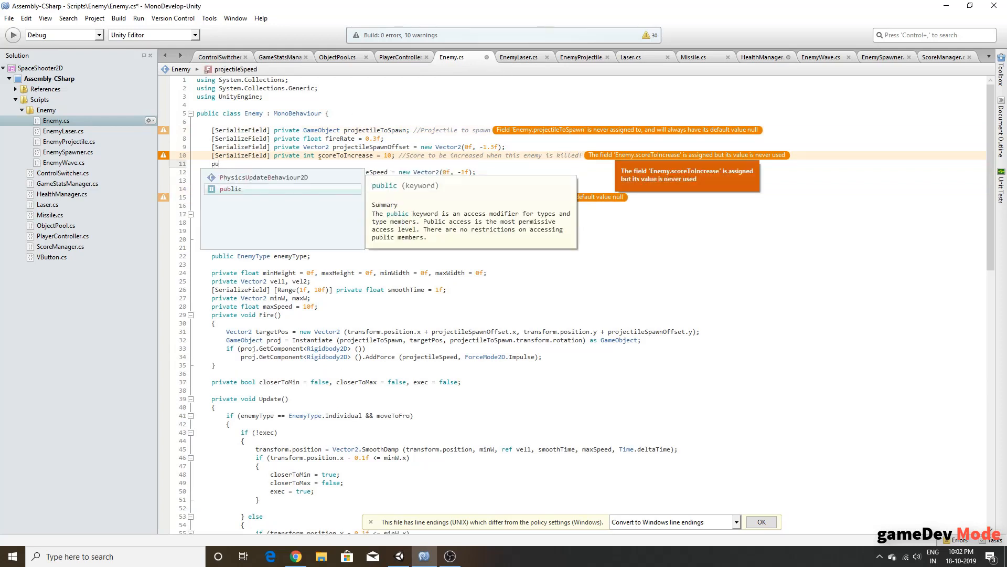
key("ctrl+z")
key("ctrl+z")
Step: Above the EnemyType enum in Enemy.cs, add a public int ScoreToIncrease property whose getter returns scoreToIncrease
key("Down")
key("Down")
key("Down")
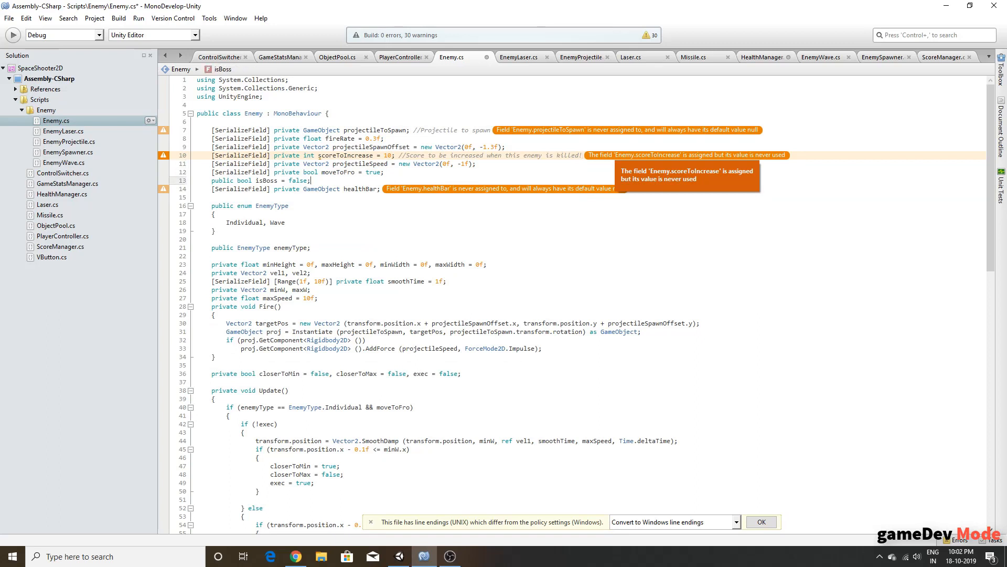
key("Return")
type("pub")
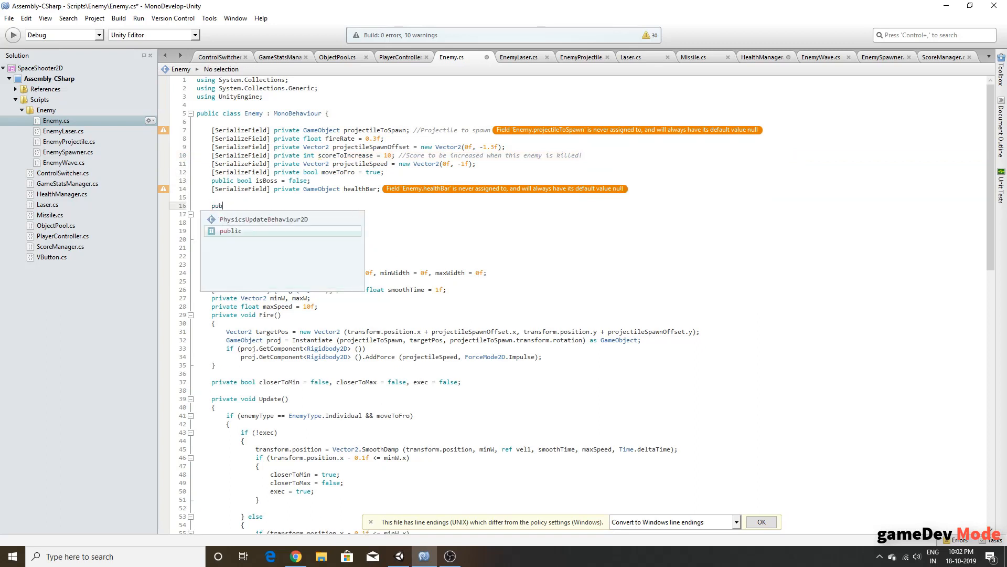
type("lic int ")
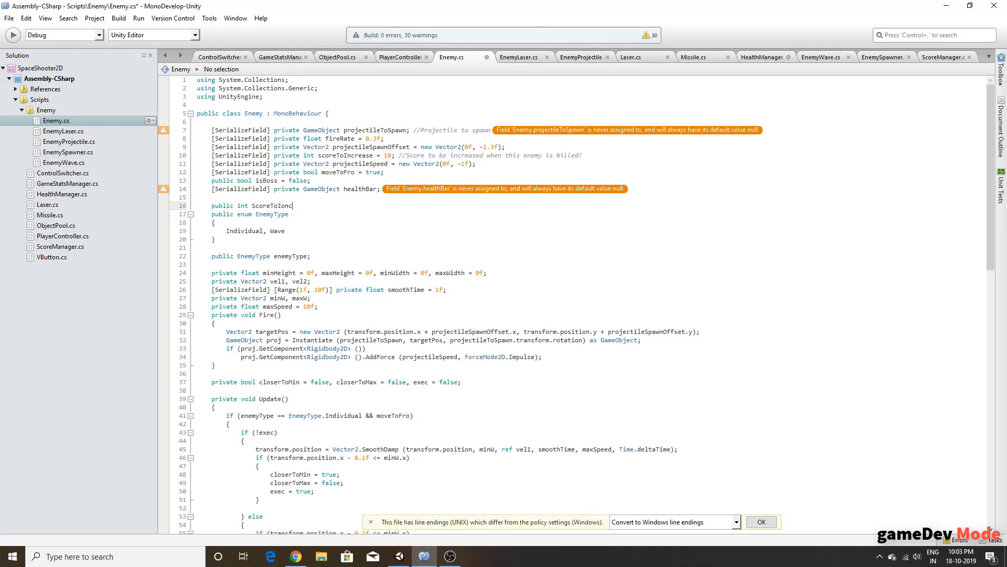
type("ScoreToIncrease{ get")
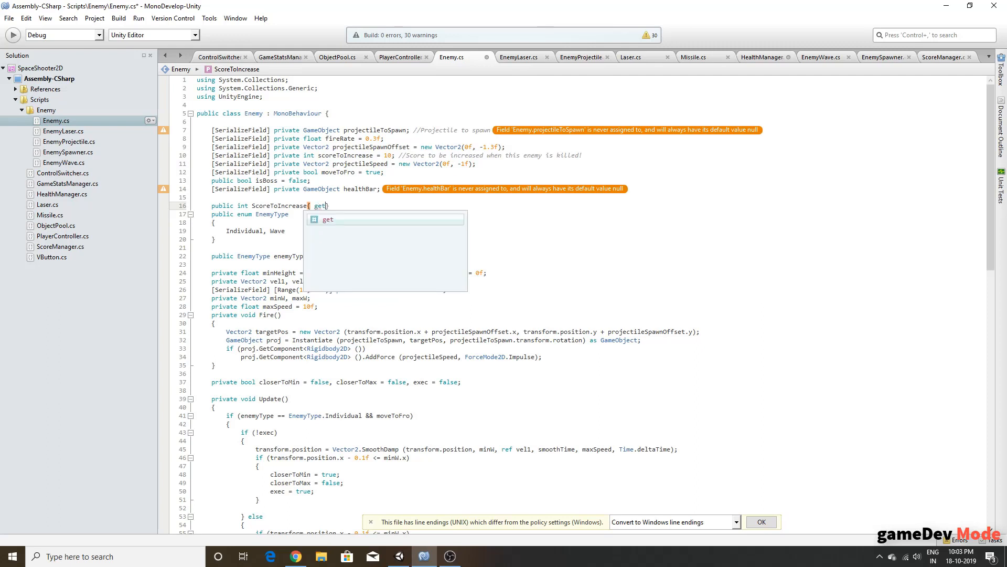
type("{ }return ")
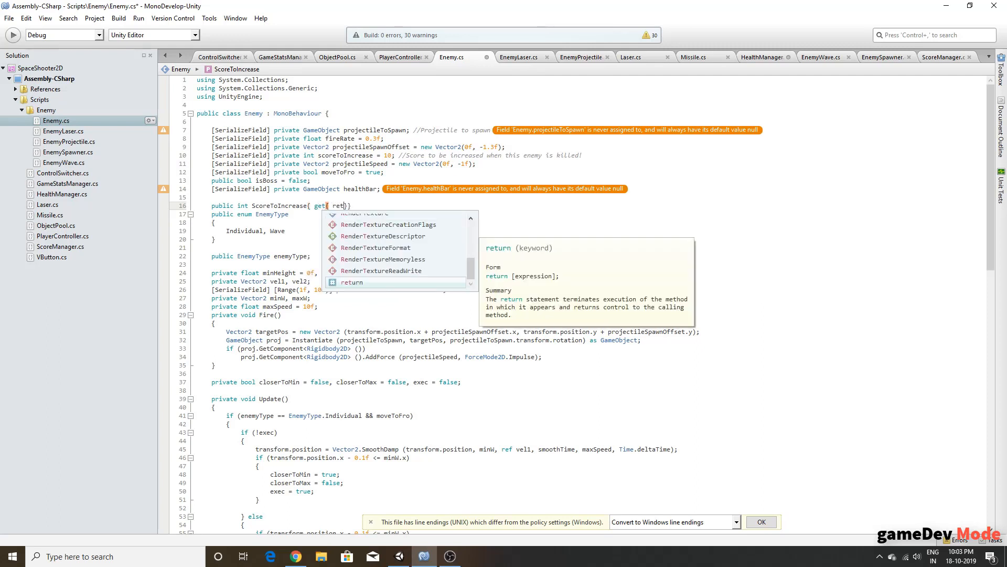
type("scoreToIncrease;")
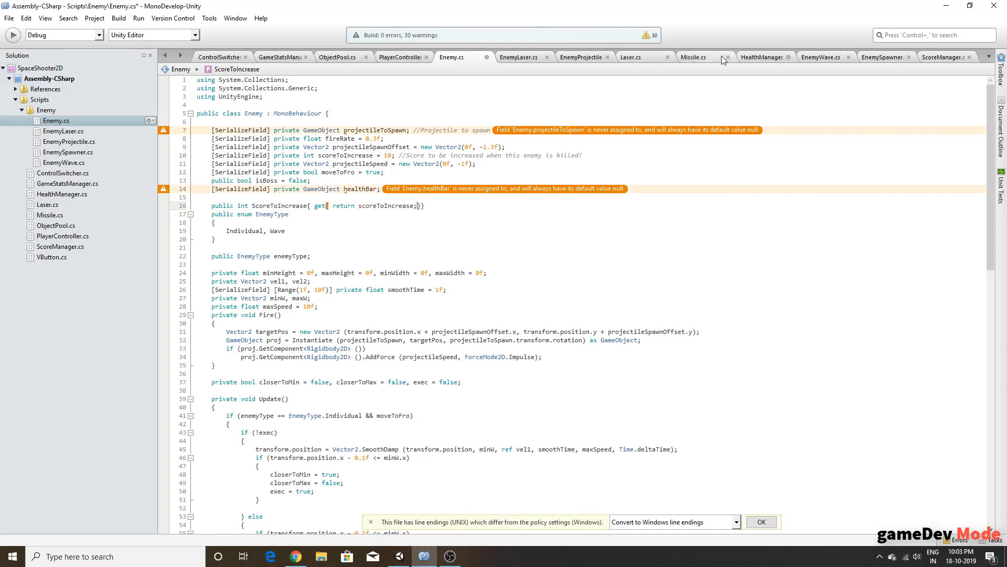
Step: Return to the IncreaseScore line in HealthManager.cs, then save the edited scripts by building the project
left_click(765, 57)
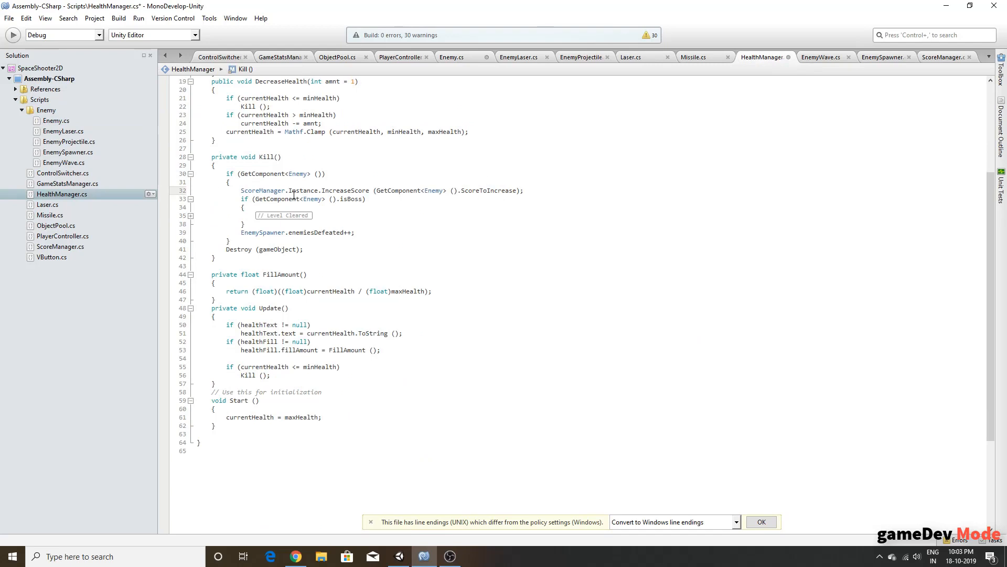
left_click_drag(238, 185, 529, 190)
left_click(537, 192)
key("F8")
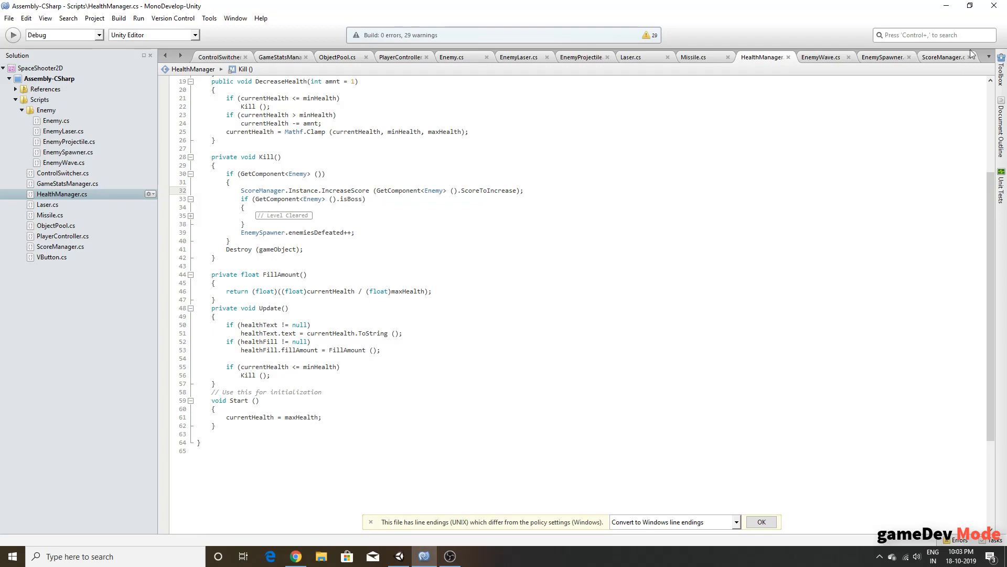
Step: Switch to Unity, play-test the score by steering the ship to shoot down enemies, and stop the game
left_click(946, 5)
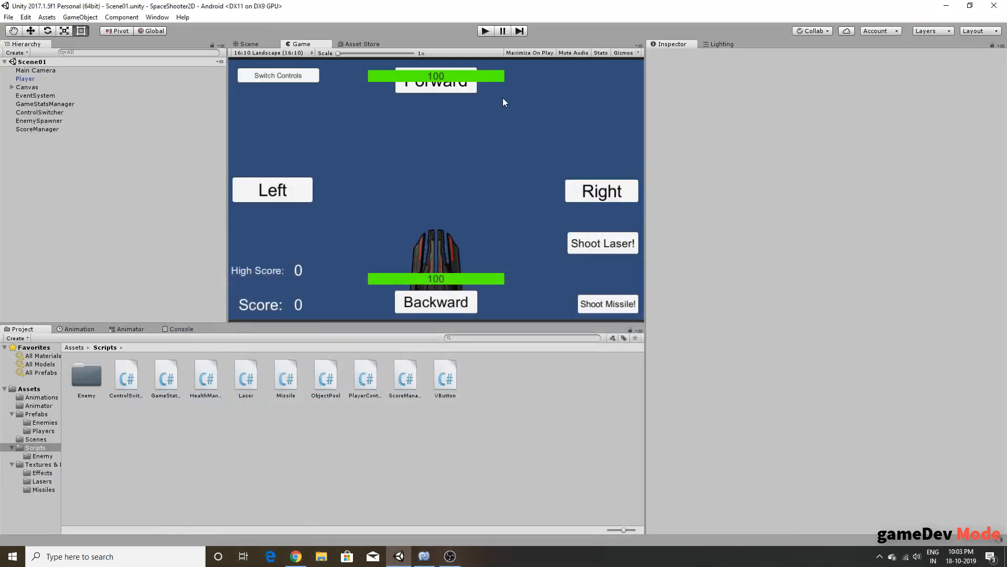
left_click(483, 32)
mouse_move(436, 238)
left_mouse_down()
mouse_move(487, 249)
mouse_move(442, 247)
mouse_move(388, 272)
mouse_move(470, 263)
mouse_move(333, 278)
mouse_move(368, 291)
mouse_move(518, 297)
mouse_move(329, 295)
mouse_move(501, 295)
left_mouse_up()
left_click(436, 265)
left_click(412, 265)
left_click(480, 231)
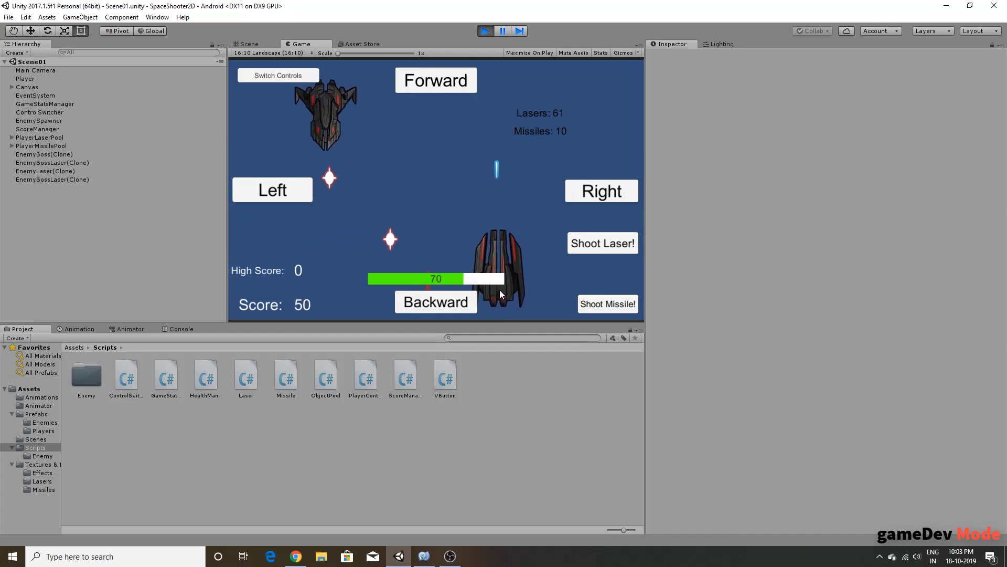
left_click(485, 31)
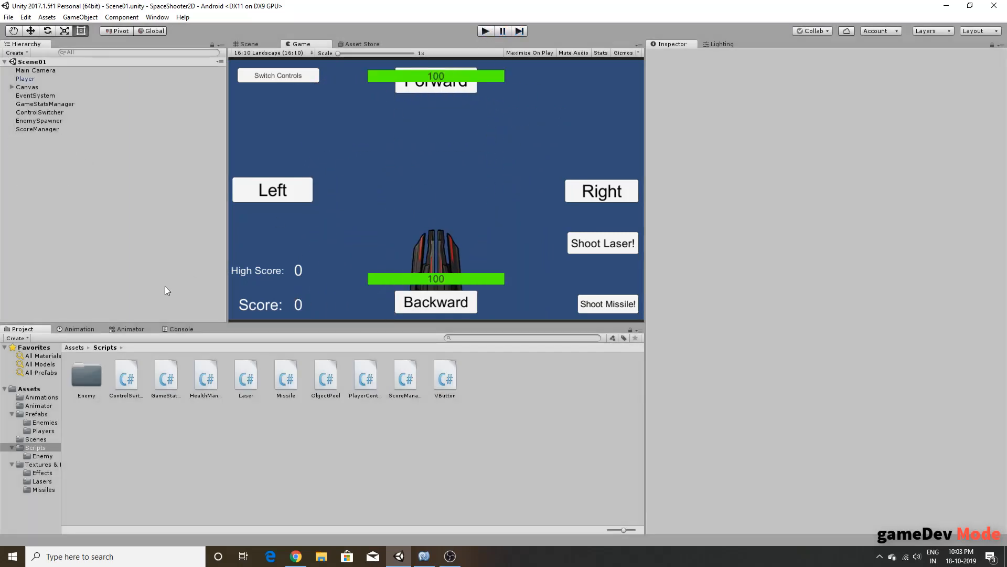
Step: Set Score To Increase to 100 on the EnemyBoss prefab in the Prefabs > Enemies folder
left_click(82, 347)
double_click(172, 387)
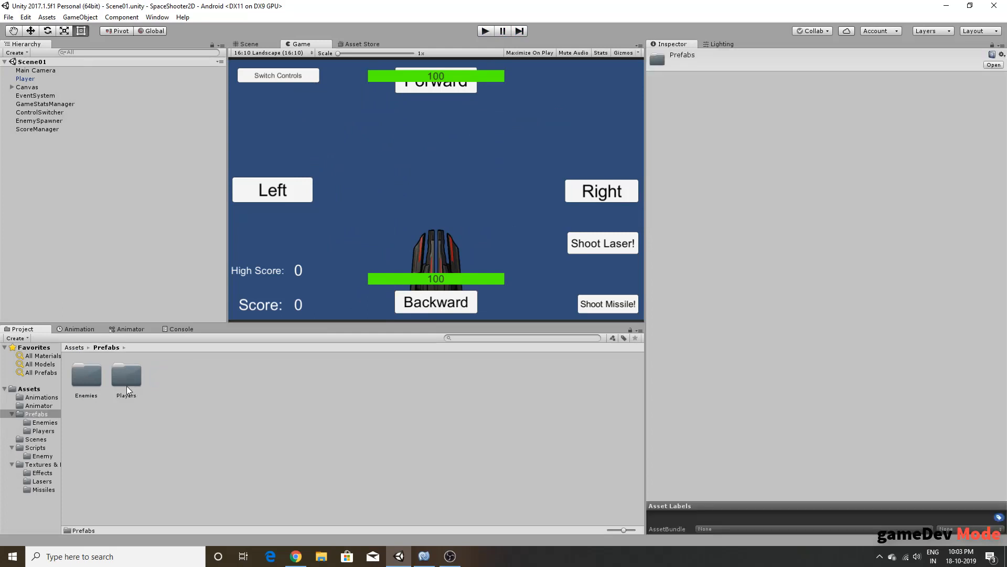
double_click(91, 383)
left_click(120, 382)
scroll(823, 108, "down", 5)
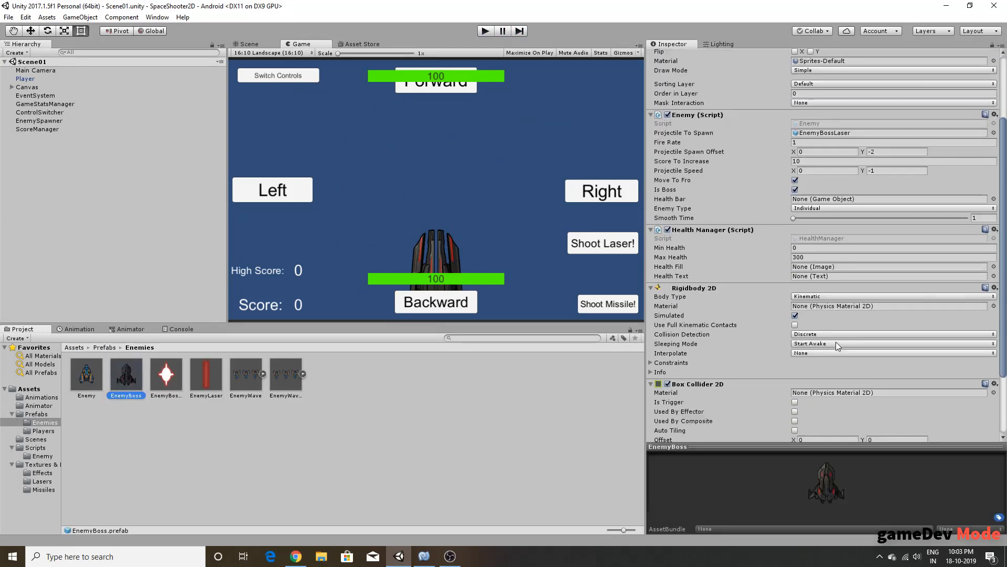
left_click(816, 129)
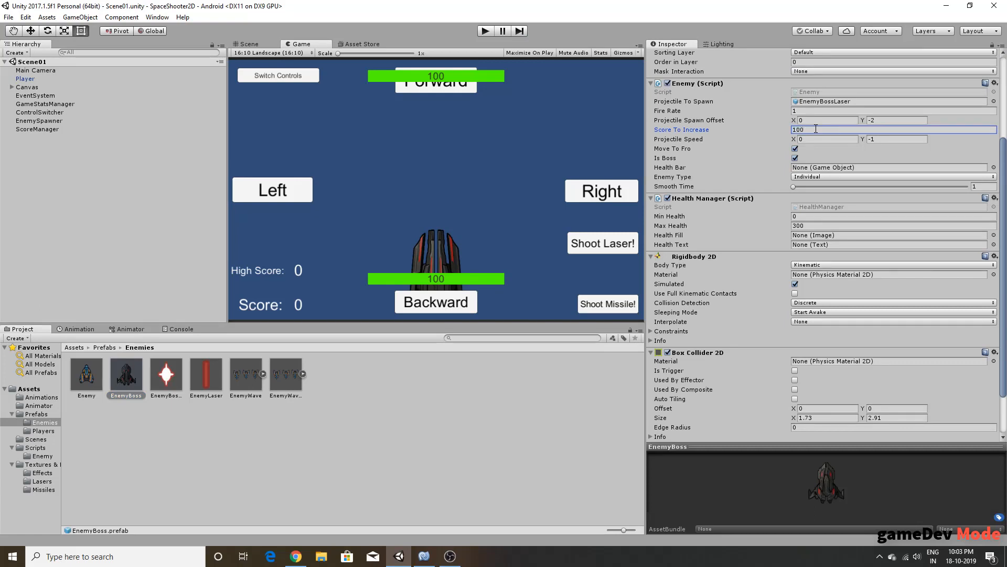
left_click(485, 416)
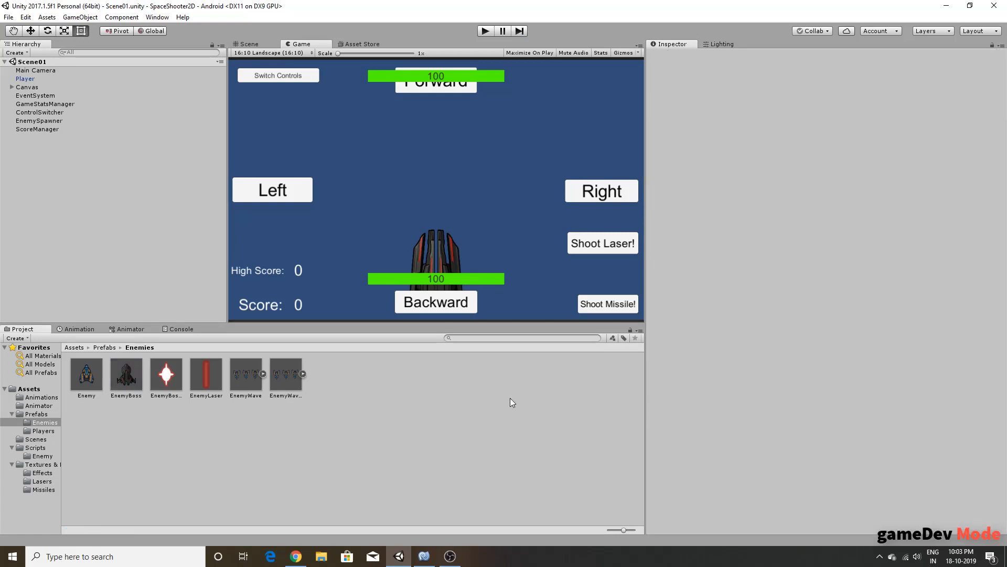
Step: Launch paint.net for creating an image
left_click(12, 556)
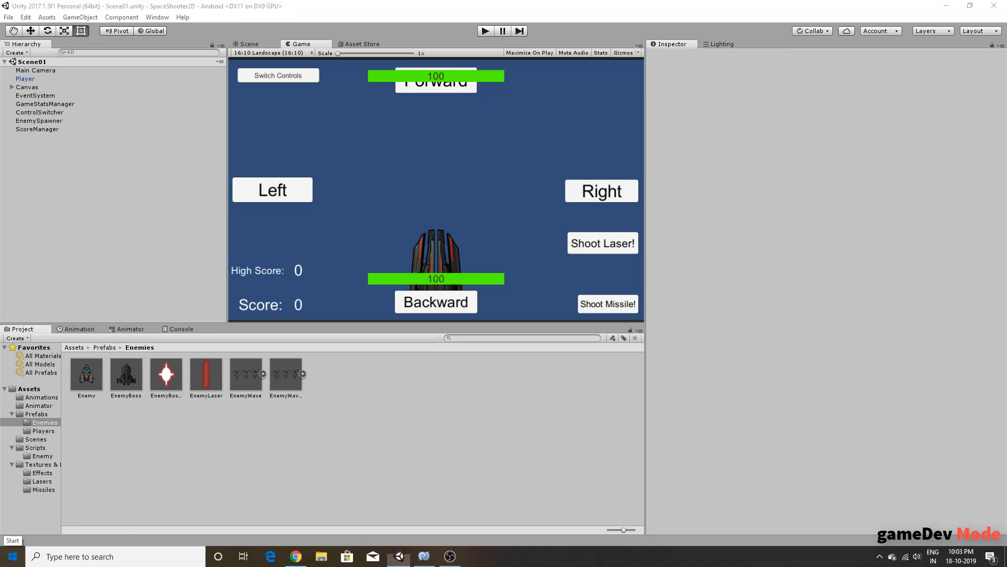
type("pain")
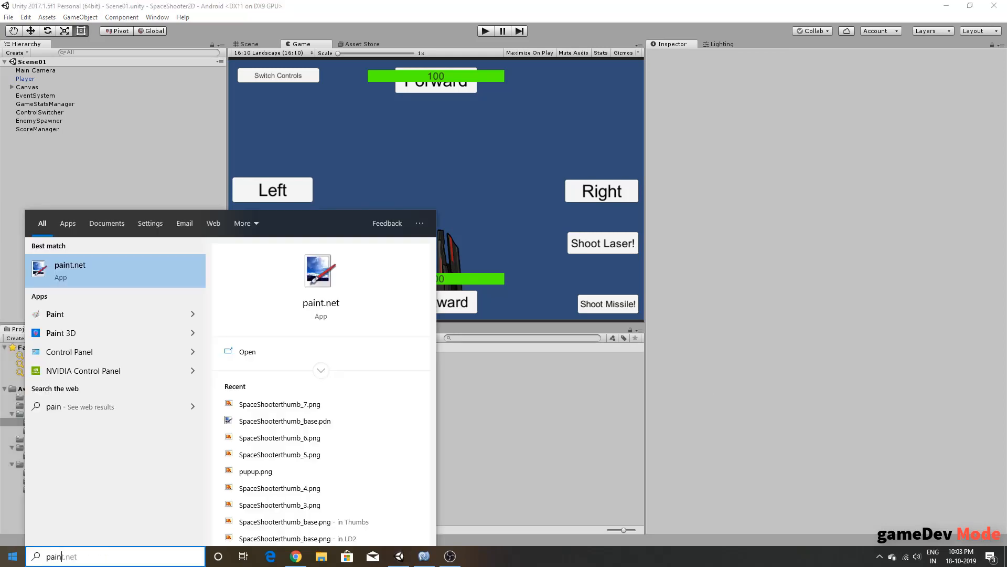
key("Return")
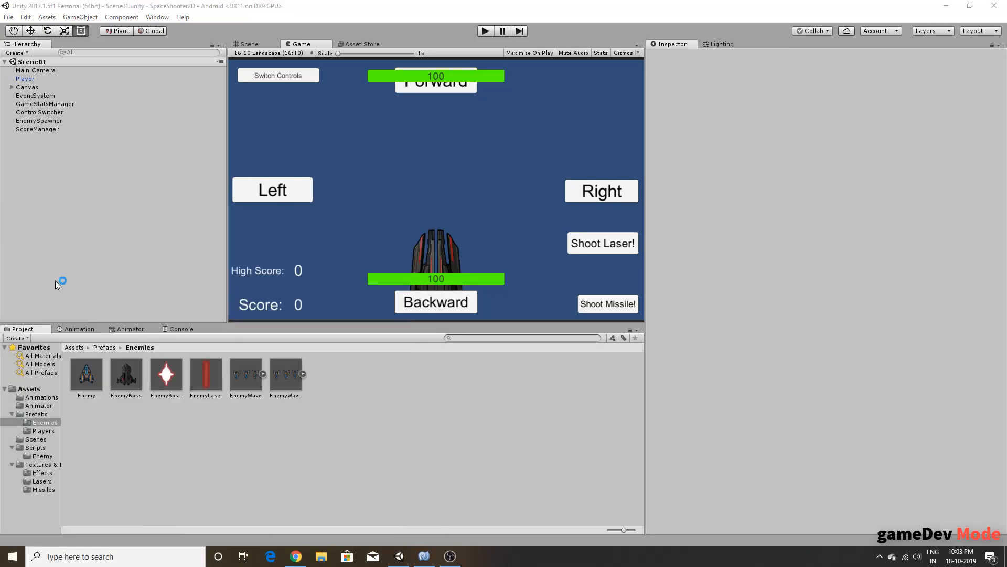
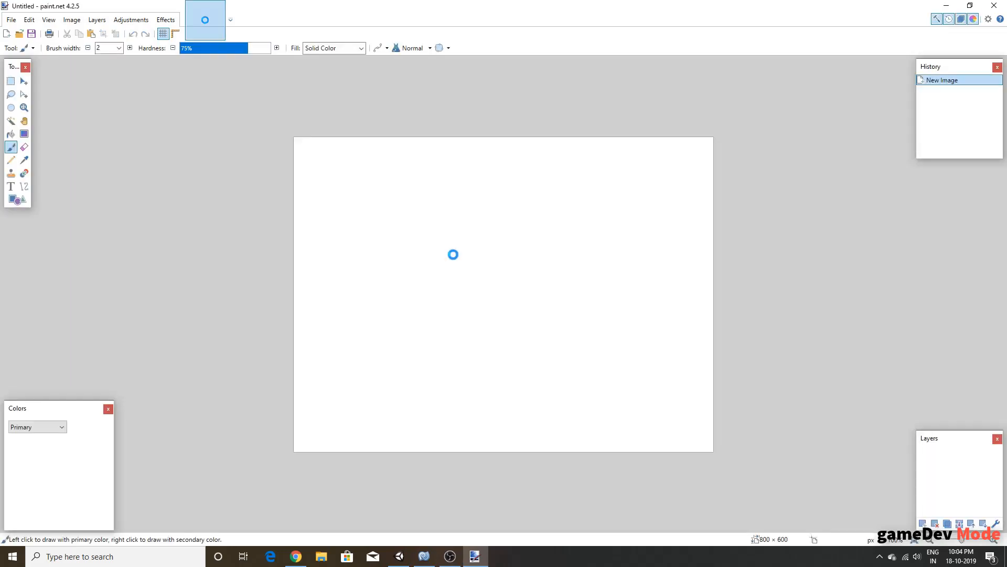
Step: Resize the canvas to 1280 x 720 pixels with a resolution of 100 pixels/inch
left_click(72, 20)
left_click(94, 60)
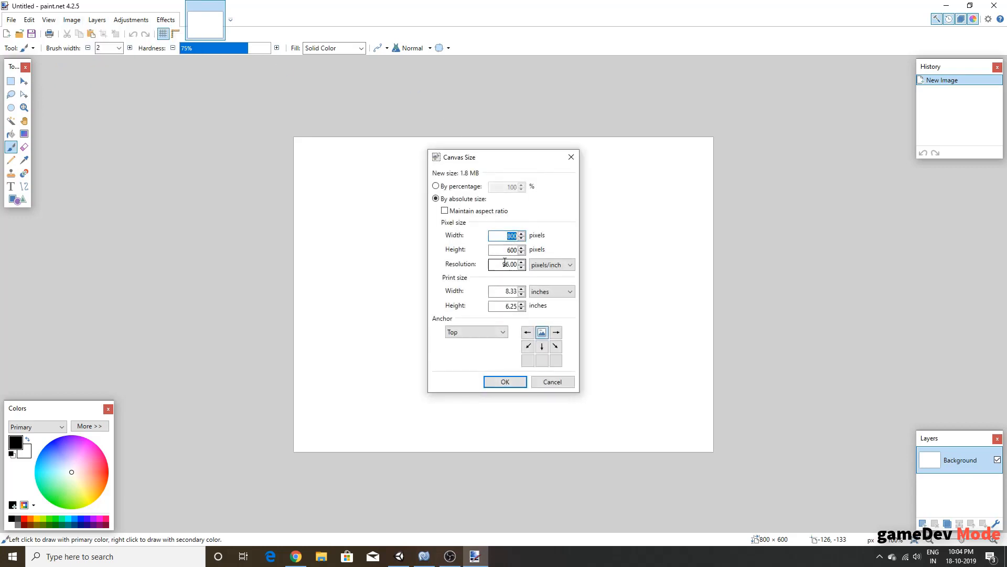
double_click(505, 262)
type("100")
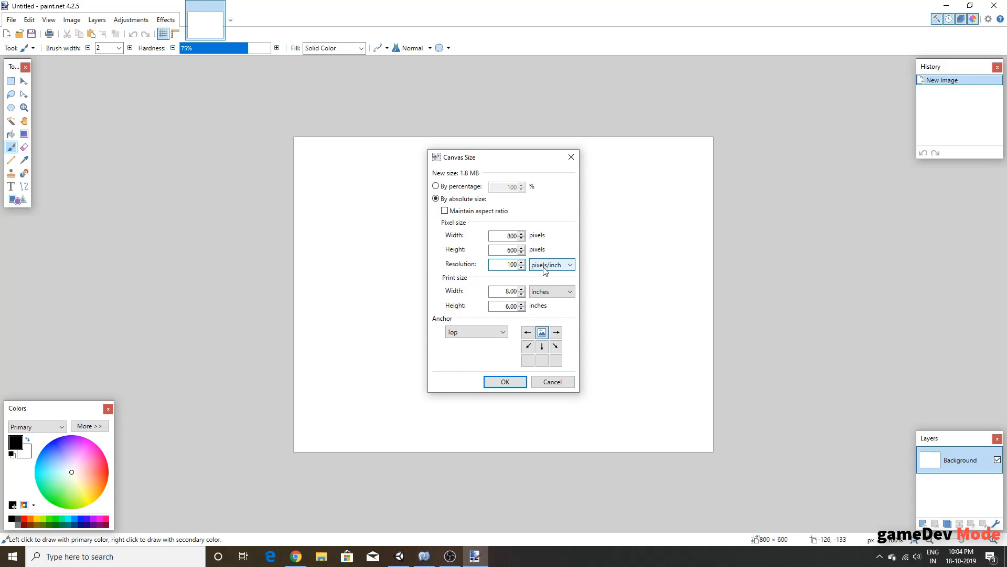
key("shift+Tab")
key("shift+Tab")
type("12809")
key("Tab")
key("BackSpace")
key("shift+Tab")
key("Right")
key("BackSpace")
key("Tab")
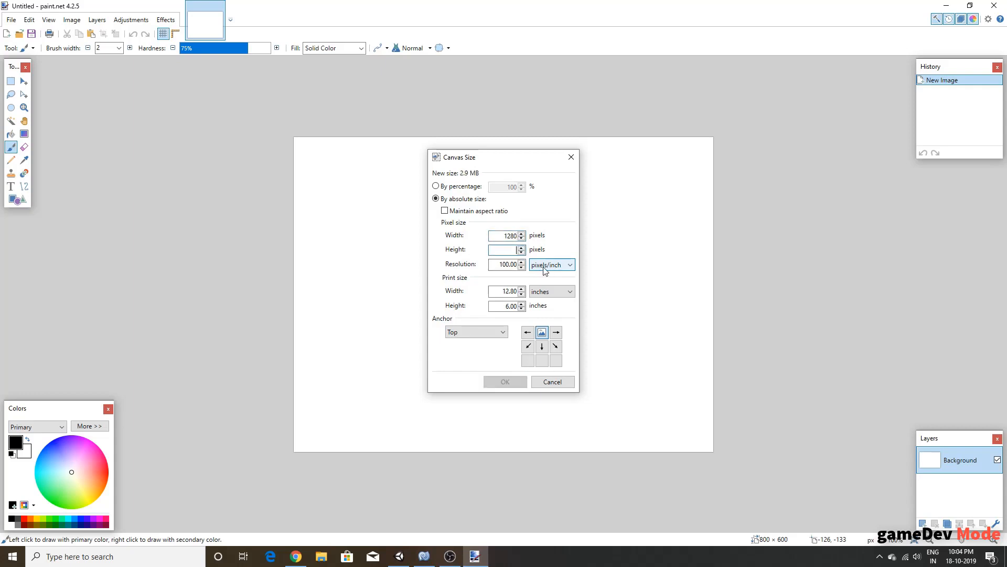
type("720")
key("Return")
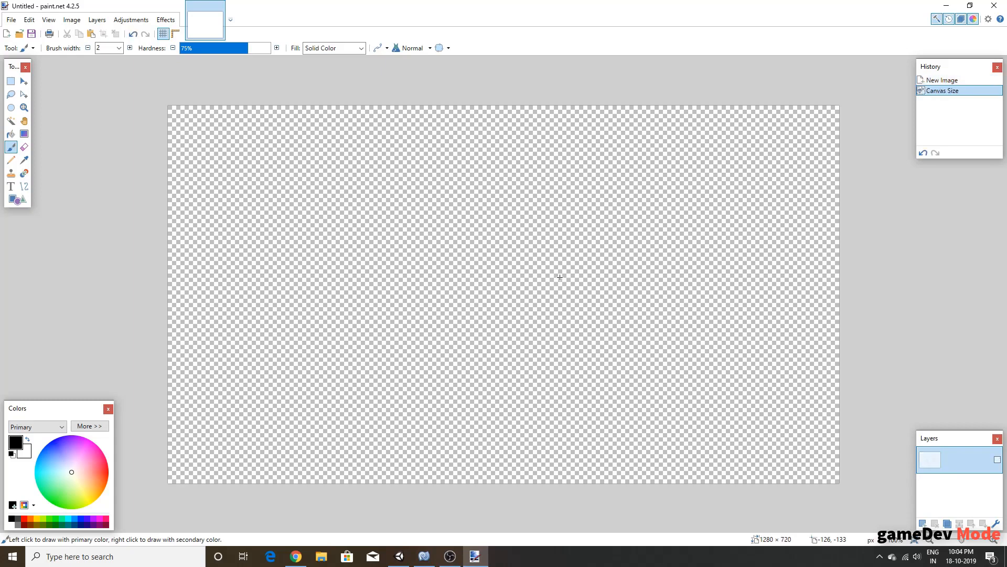
Step: Fill the Background layer with black 000000 using the Paint Bucket, and add a new layer above it
scroll(613, 298, "down", 1, "ctrl")
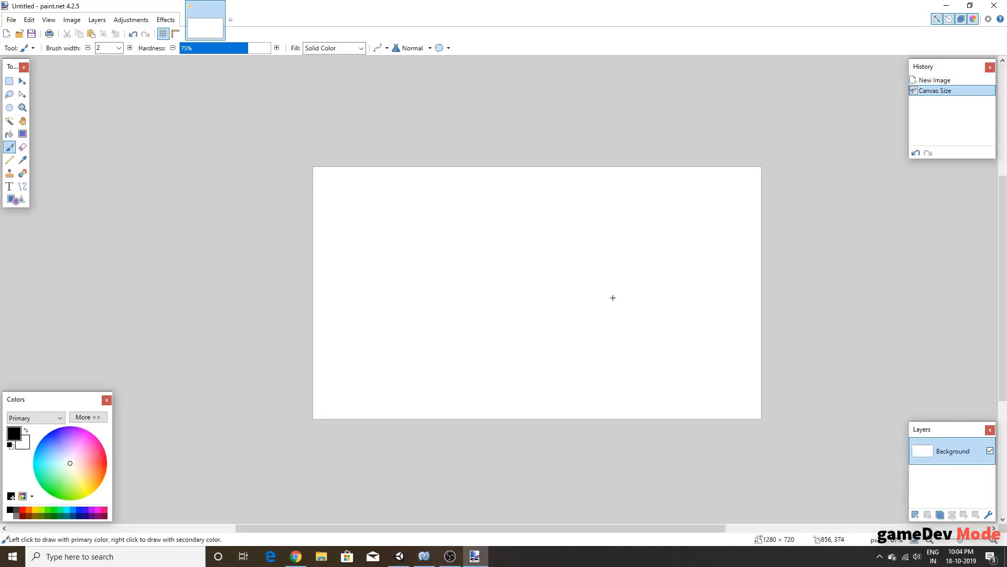
left_click(88, 417)
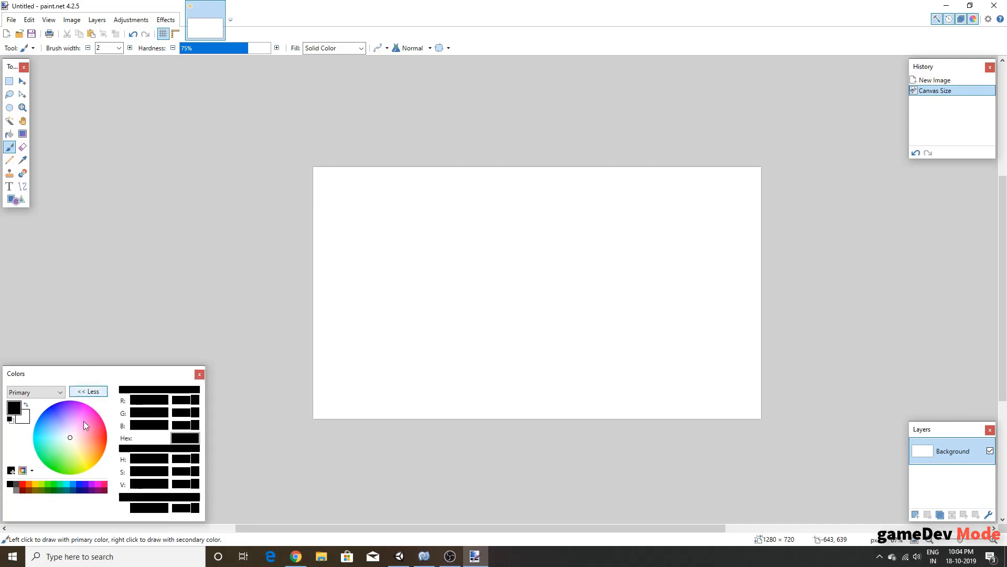
left_click(9, 133)
left_click(515, 267)
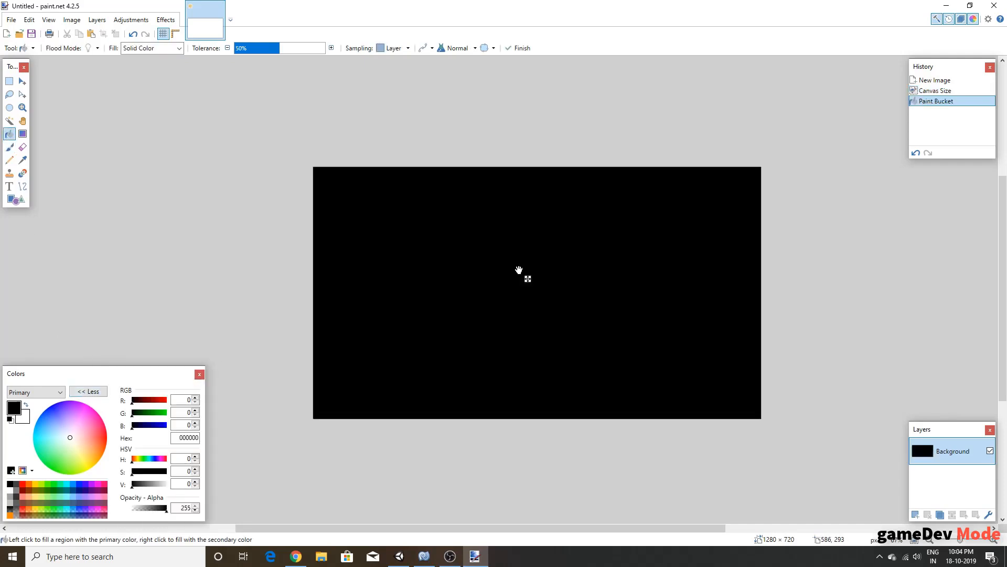
left_click(916, 514)
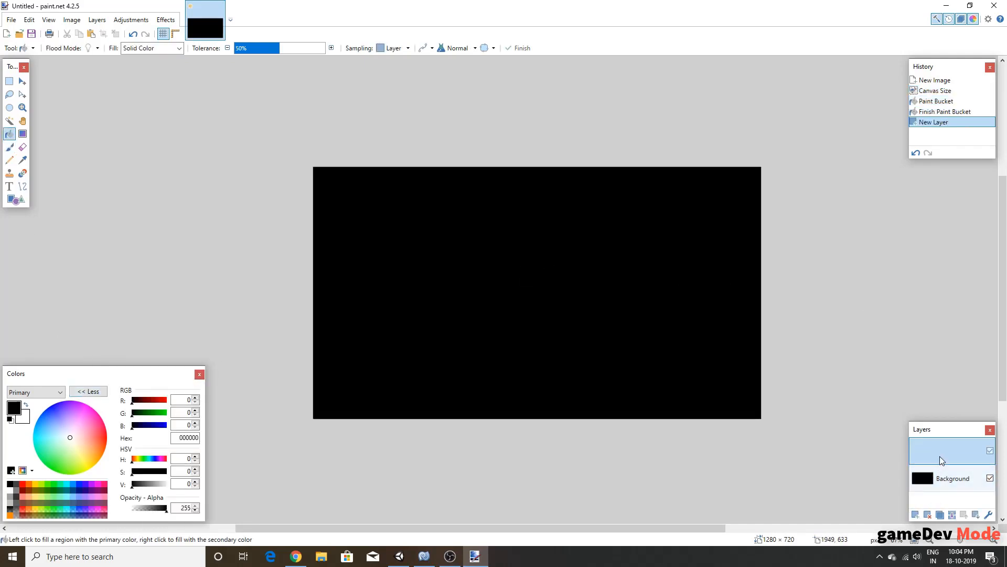
Step: Paint small scattered white stars across the black canvas on Layer 2 with the Paintbrush at width 2, undoing stray strokes
left_click(10, 147)
left_click(119, 48)
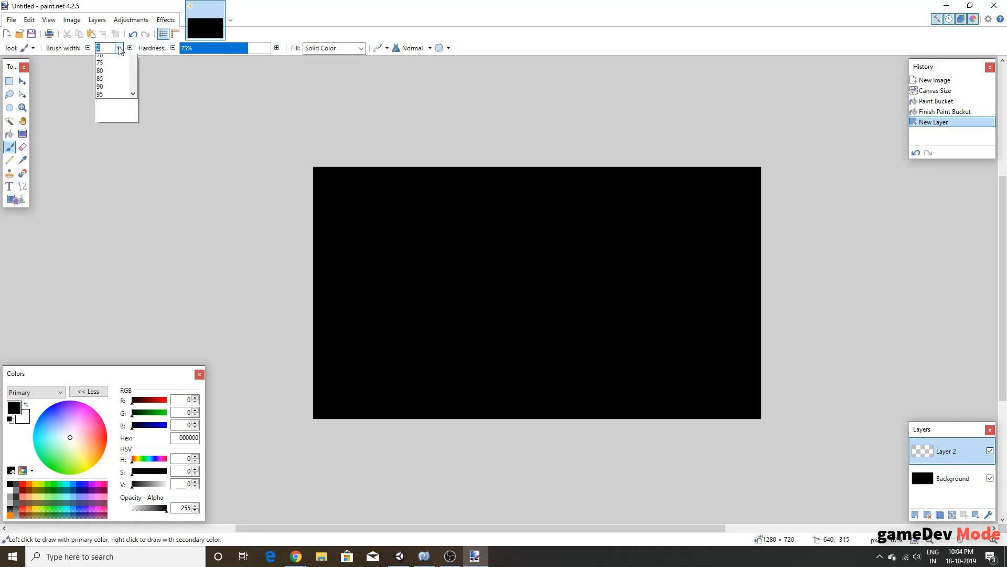
left_click(26, 405)
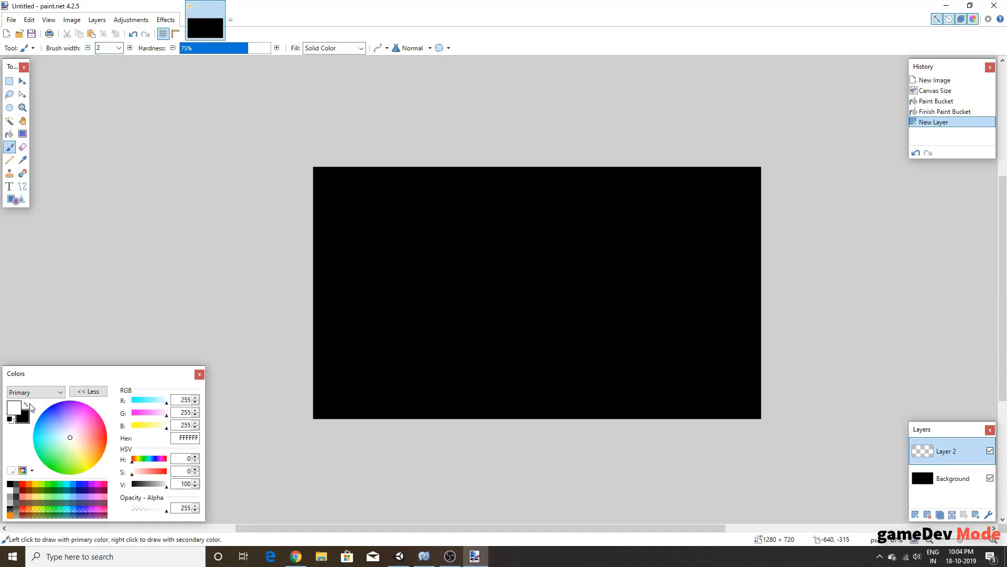
left_click(387, 231)
key("ctrl+z")
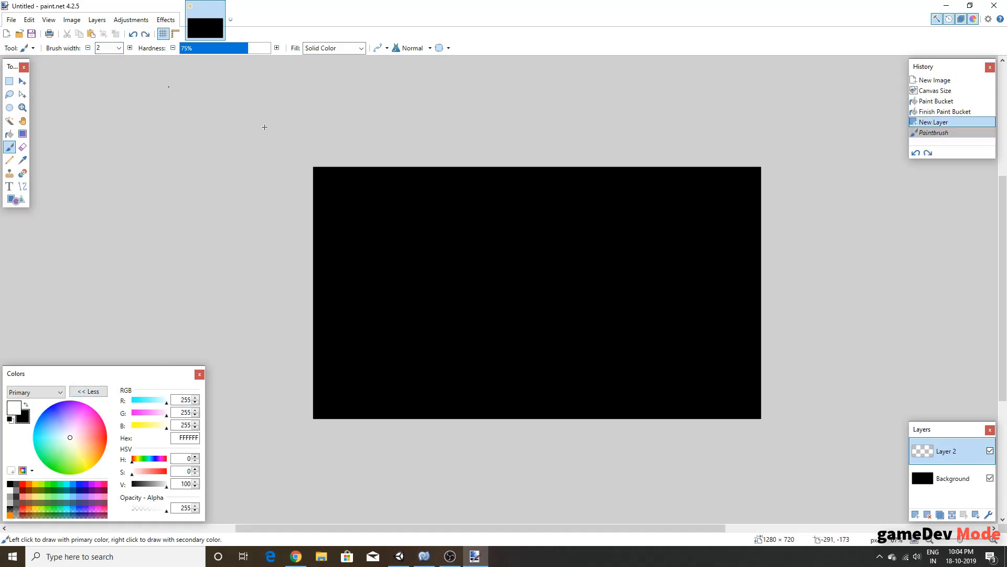
left_click(364, 208)
left_click(468, 227)
left_click(411, 204)
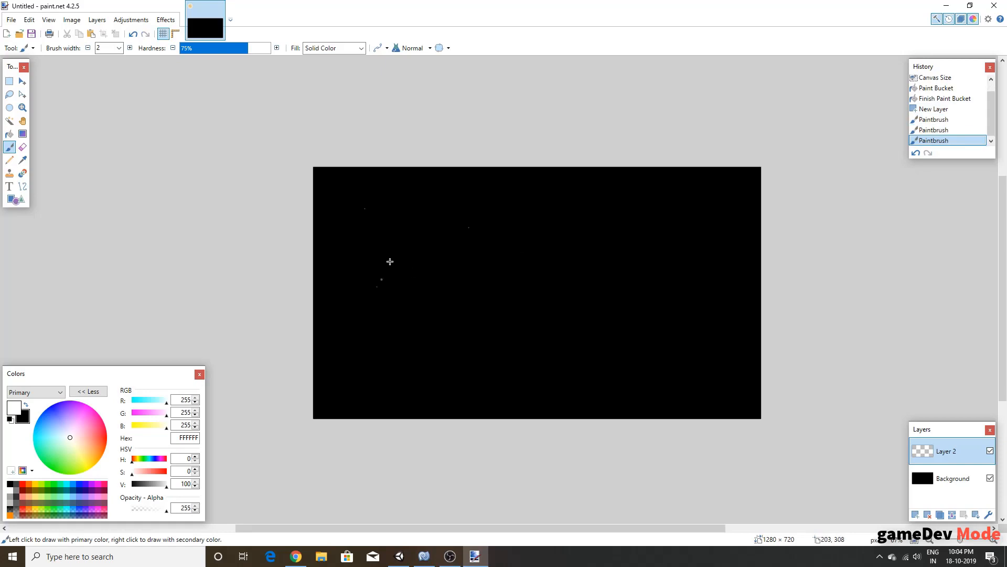
left_click(377, 287)
left_click(434, 287)
left_click(489, 355)
left_click(585, 322)
left_click(607, 305)
left_click(581, 305)
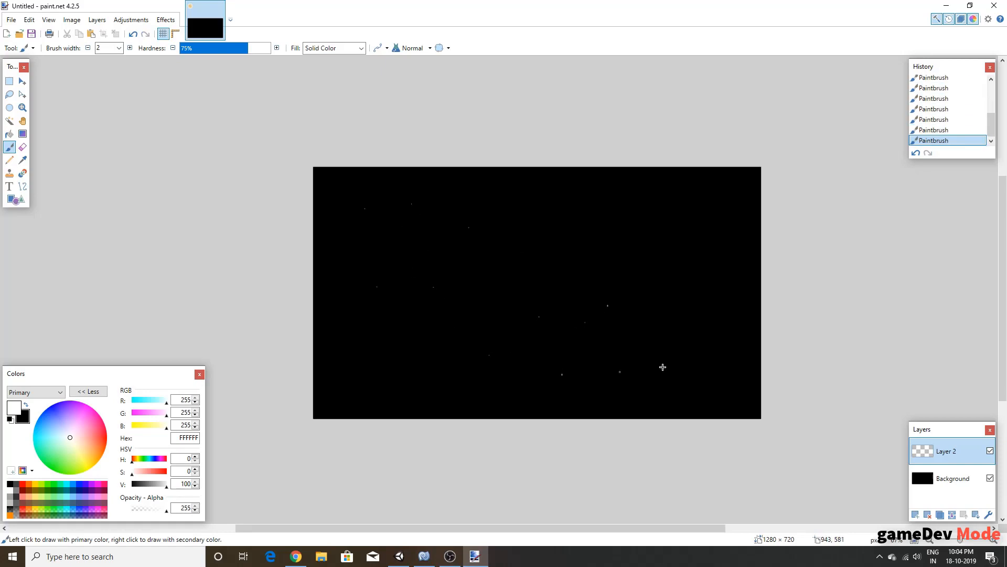
left_click(685, 360)
left_click(702, 349)
key("ctrl+z")
key("ctrl+z")
key("ctrl+z")
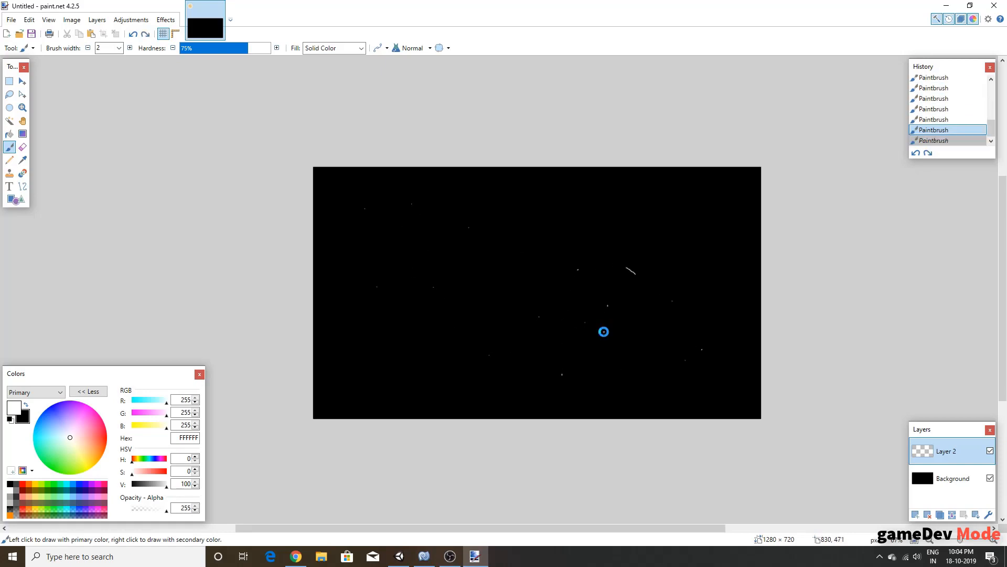
left_click(638, 270)
left_click(613, 277)
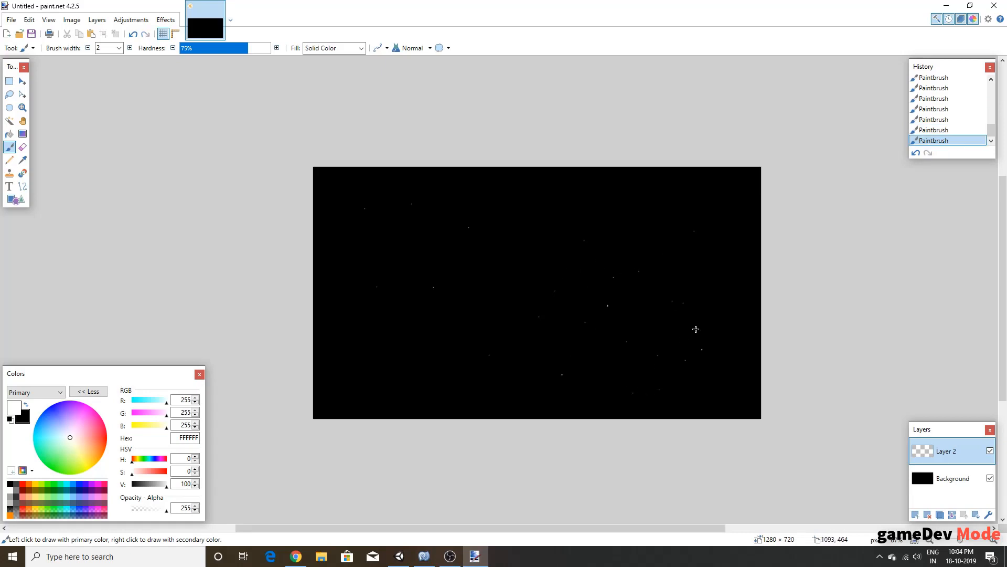
left_click(640, 307)
key("ctrl+z")
key("ctrl+z")
left_click(540, 341)
left_click(528, 384)
left_click(381, 378)
left_click(384, 362)
Step: Scatter slightly larger white stars over the whole canvas with the brush width set to 4
left_click(130, 47)
left_click(129, 48)
left_click(655, 264)
left_click(658, 232)
left_click(585, 257)
left_click(528, 200)
left_click(474, 326)
left_click(458, 308)
left_click(477, 288)
left_click(461, 273)
left_click(548, 283)
left_click(564, 302)
left_click(613, 277)
left_click(653, 277)
left_click(670, 286)
left_click(699, 263)
left_click(721, 261)
left_click(732, 291)
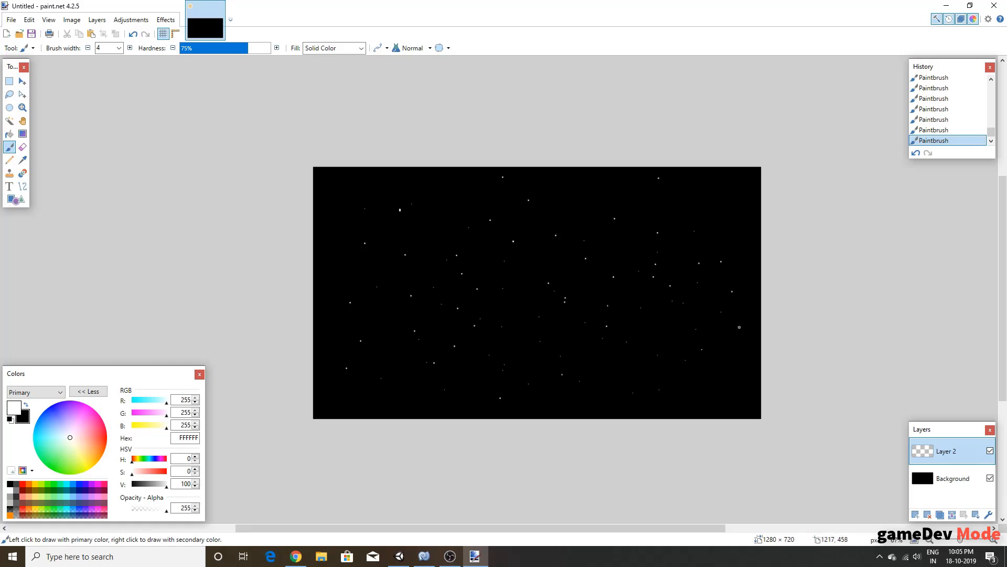
left_click(711, 380)
left_click(729, 389)
left_click(693, 388)
left_click(712, 237)
left_click(733, 216)
left_click(698, 195)
left_click(684, 202)
Step: Add medium-sized white stars among the existing ones with the brush width set to 6
left_click(131, 47)
left_click(131, 47)
left_click(527, 343)
left_click(559, 330)
left_click(427, 211)
left_click(444, 197)
left_click(445, 228)
left_click(424, 245)
left_click(404, 235)
left_click(381, 300)
Step: Set the brush width to 8, undo the last three strokes, and place a few large white stars far apart
left_click(130, 48)
left_click(130, 47)
key("ctrl+z")
key("ctrl+z")
key("ctrl+z")
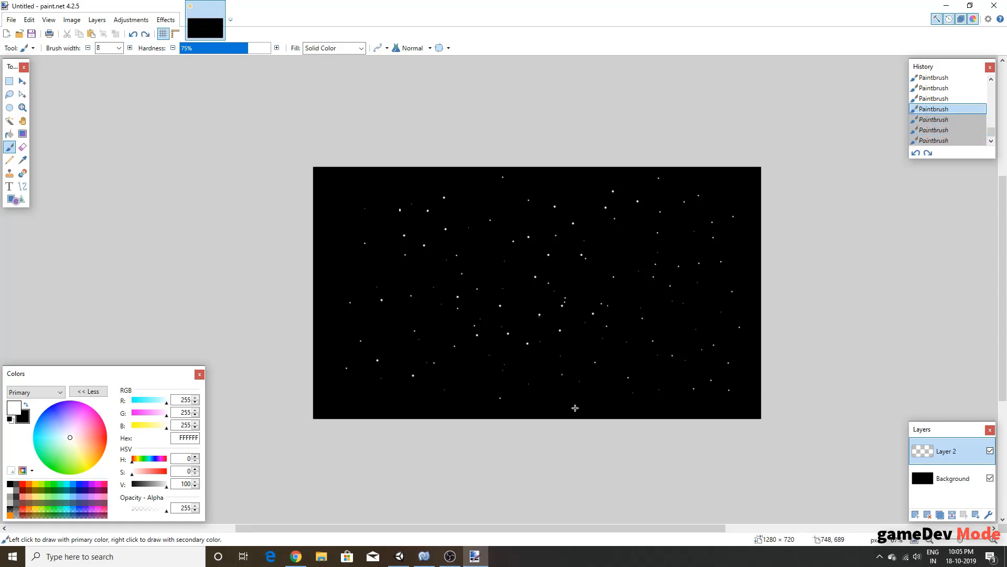
left_click(469, 360)
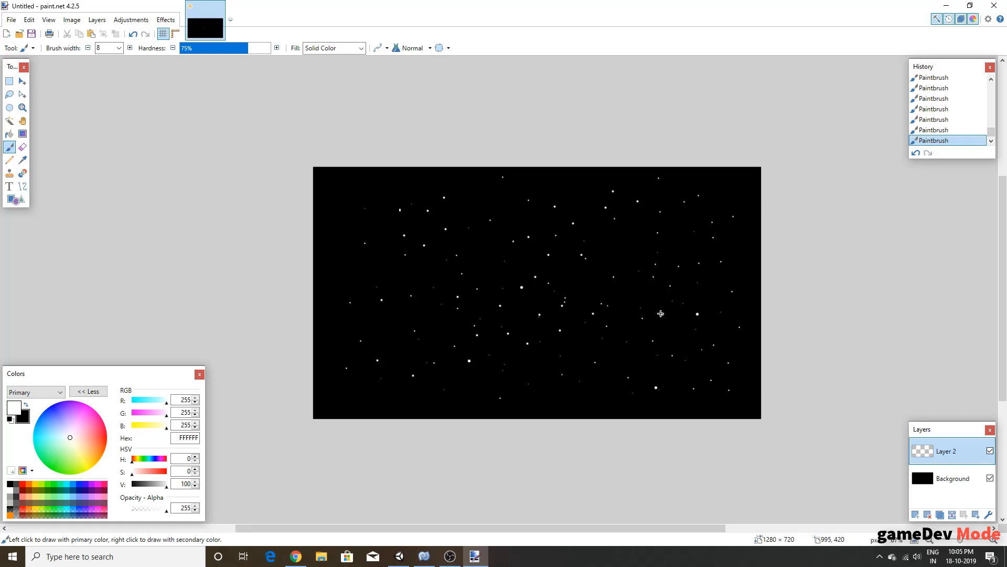
Step: Fill the remaining gaps with more small white stars, using brush width 4 and then 2
left_click(88, 48)
left_click(88, 49)
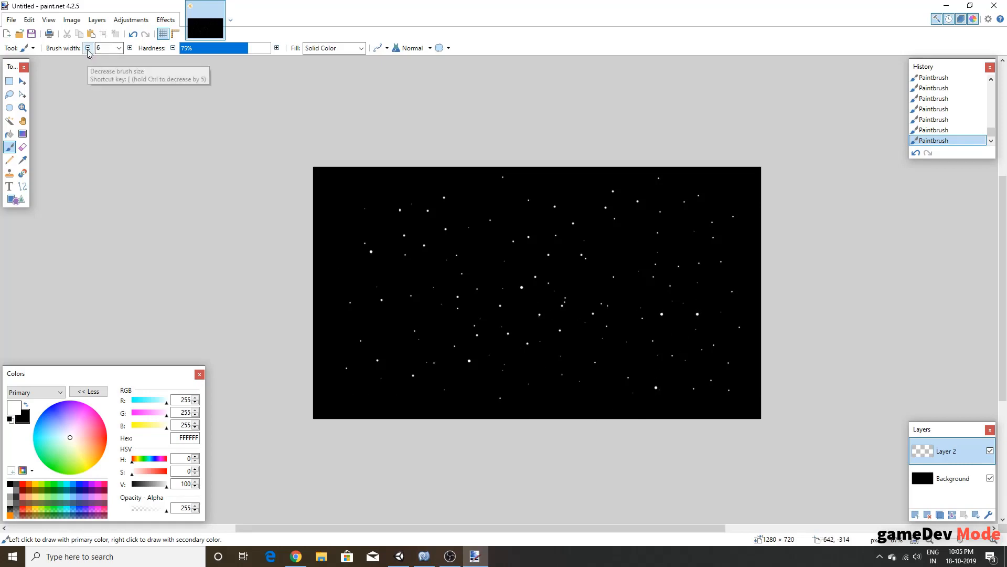
left_click(88, 49)
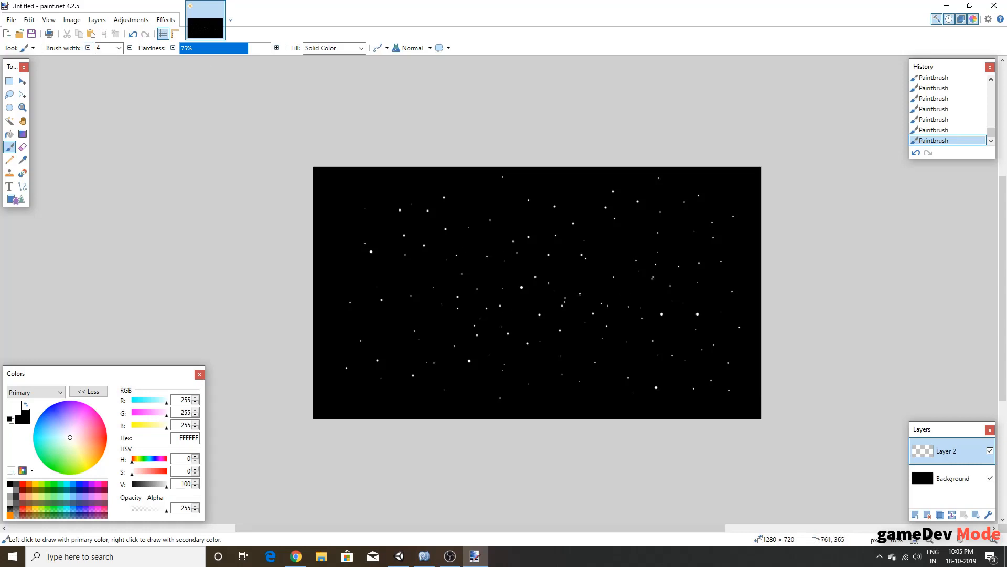
left_click(640, 246)
left_click(626, 231)
left_click(583, 344)
left_click(538, 366)
left_click(481, 381)
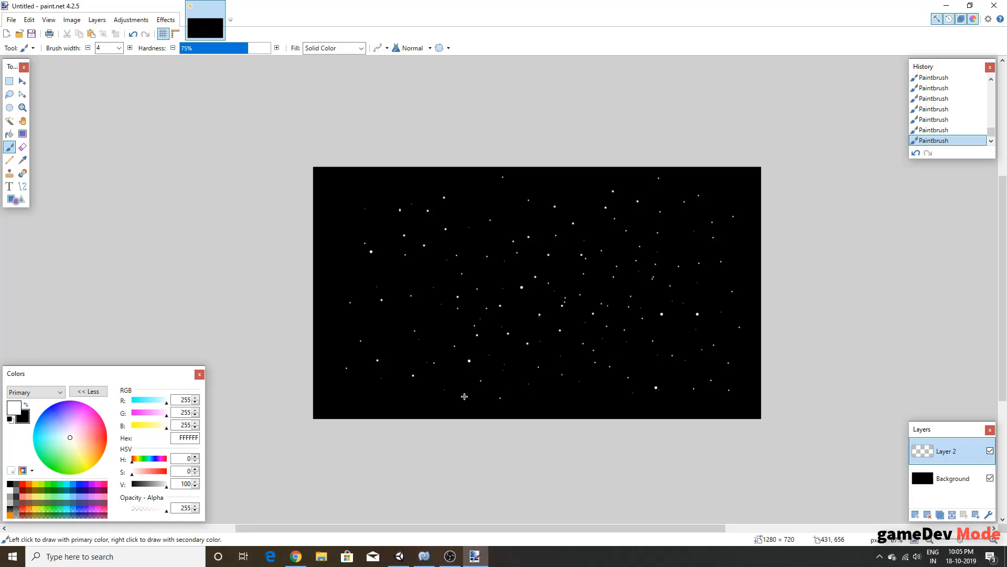
left_click(349, 384)
left_click(88, 48)
left_click(87, 48)
Step: Start saving the image under a new name, with file type PNG and file name Background
left_click(11, 20)
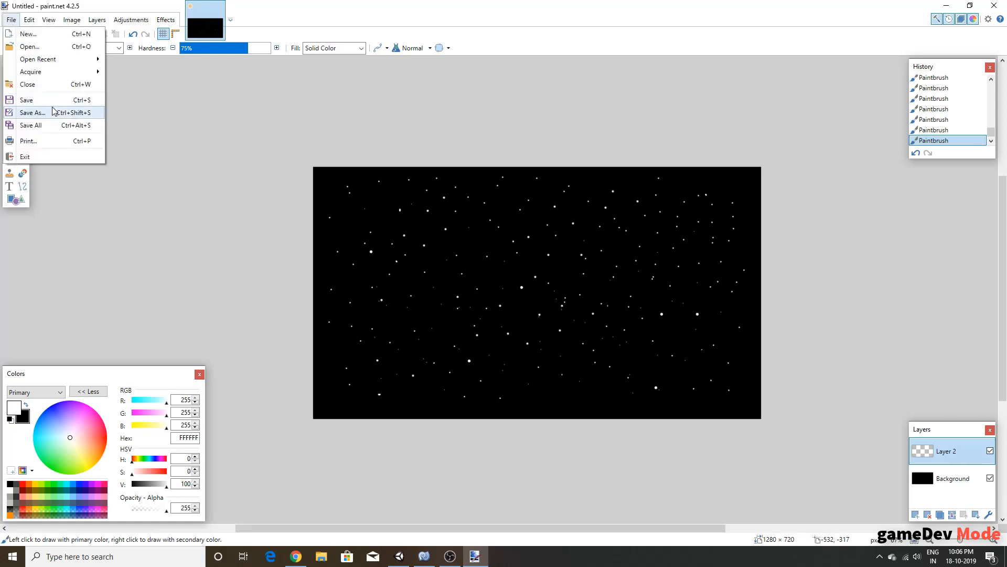
left_click(53, 111)
left_click(452, 403)
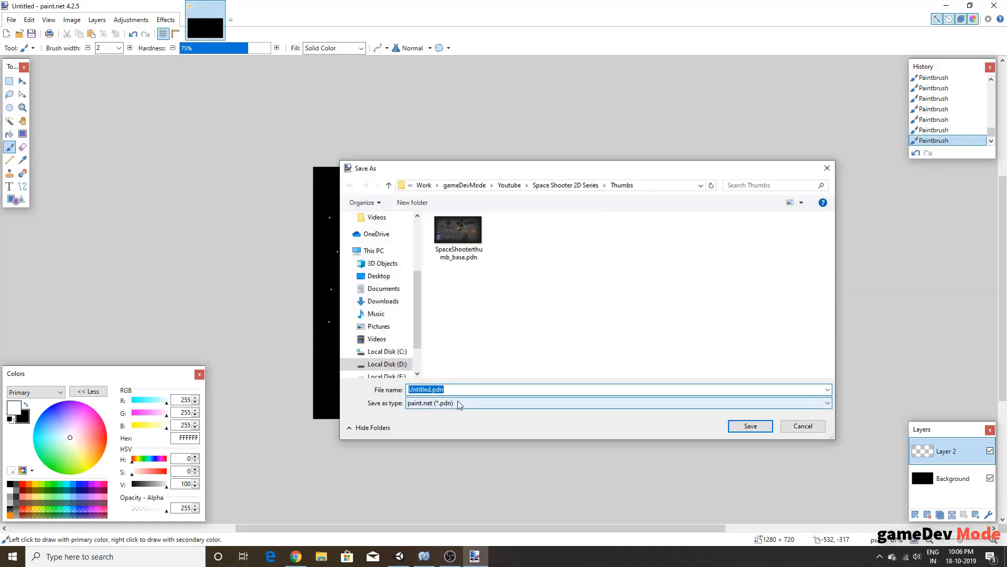
left_click(457, 415)
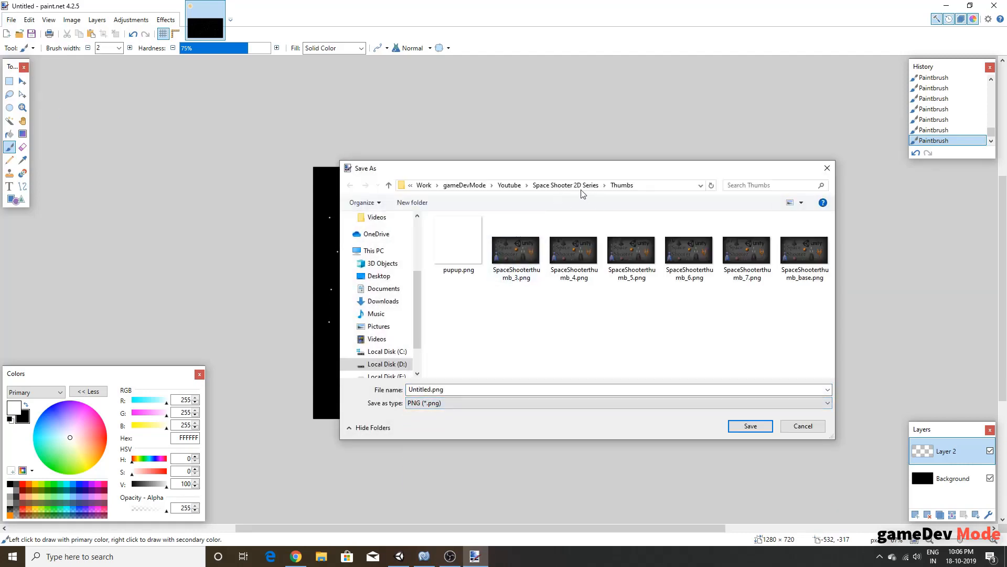
left_click(462, 391)
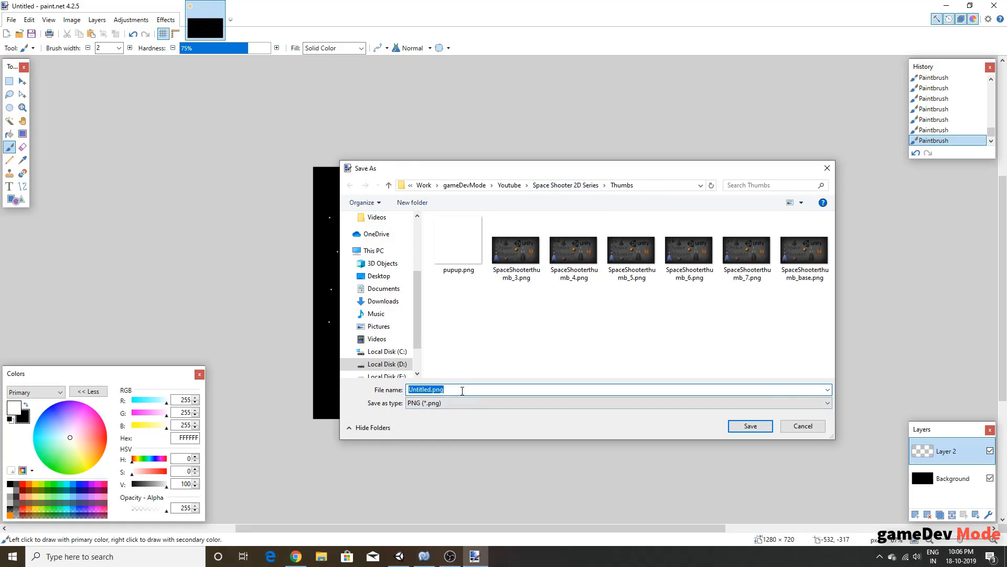
type("S")
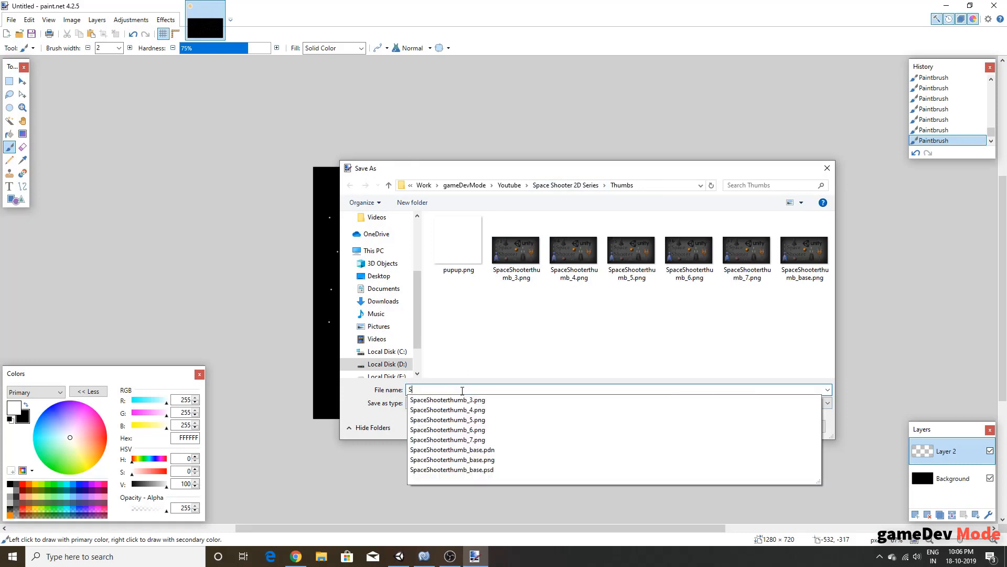
key("BackSpace")
type("Background")
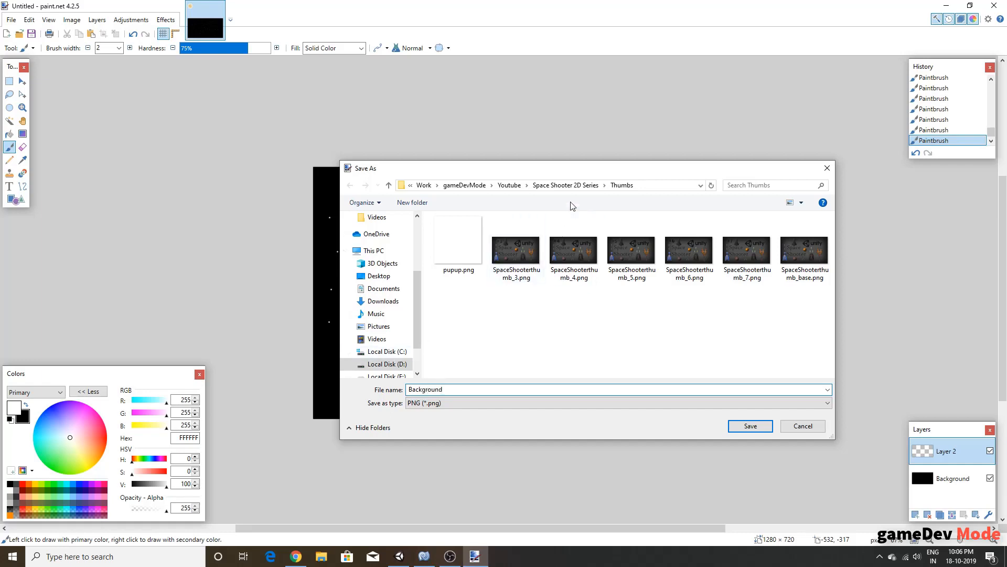
Step: Create a folder named Assets inside Space Shooter 2D Series and open it as the save location
left_click(583, 185)
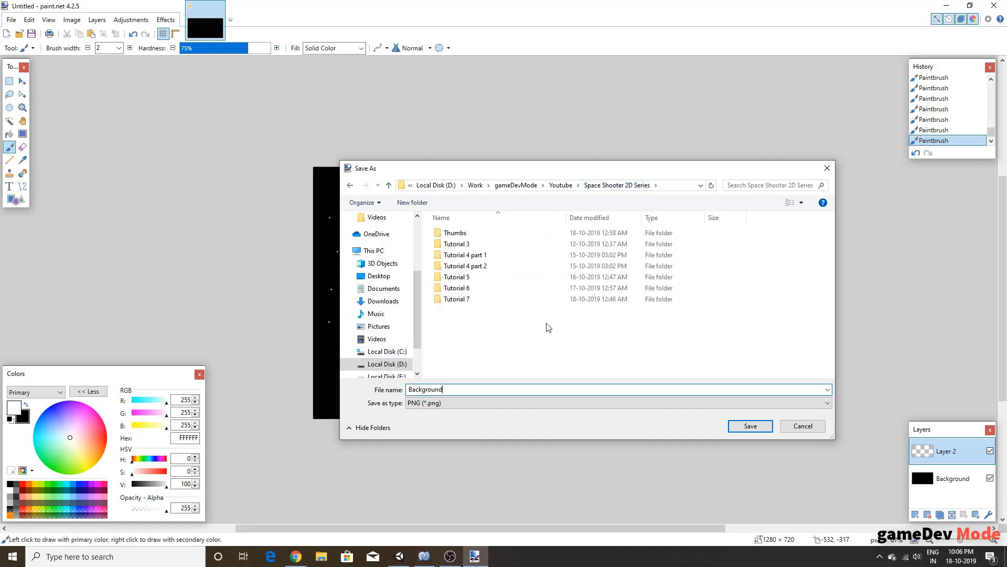
right_click(623, 359)
mouse_move(686, 456)
left_click(743, 458)
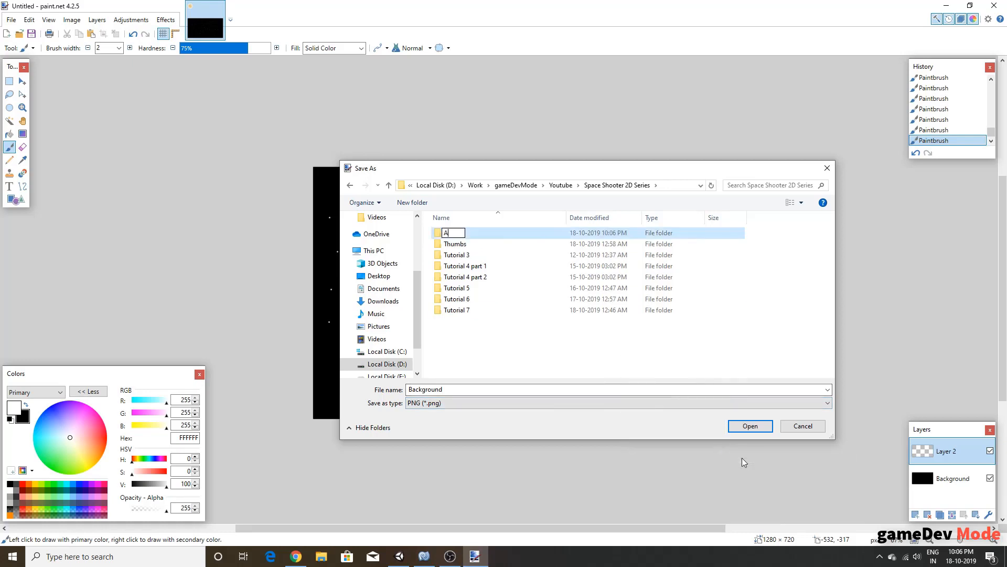
type("Assets")
key("Return")
key("Return")
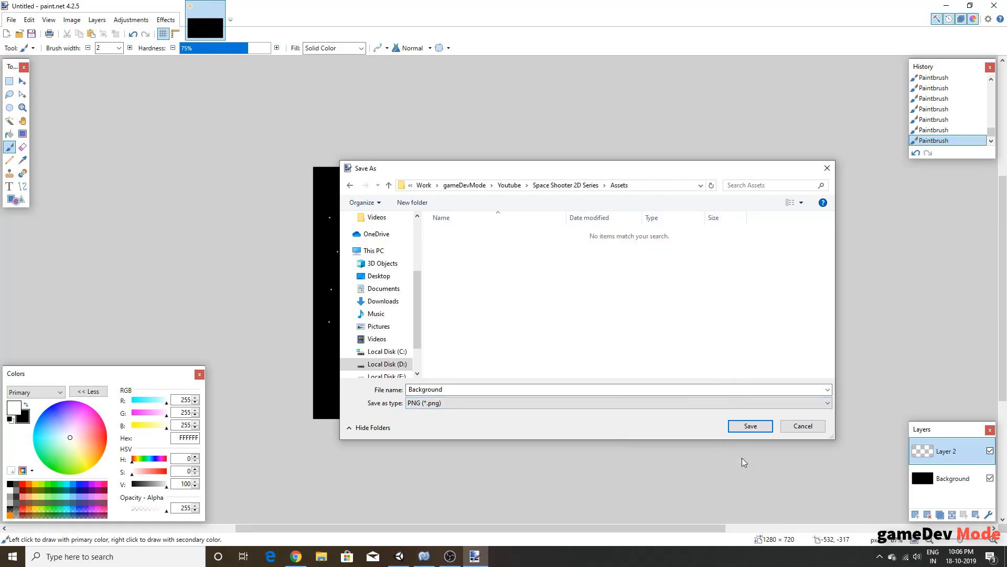
Step: Save the PNG at 32-bit depth with its layers flattened, and close paint.net
left_click(749, 426)
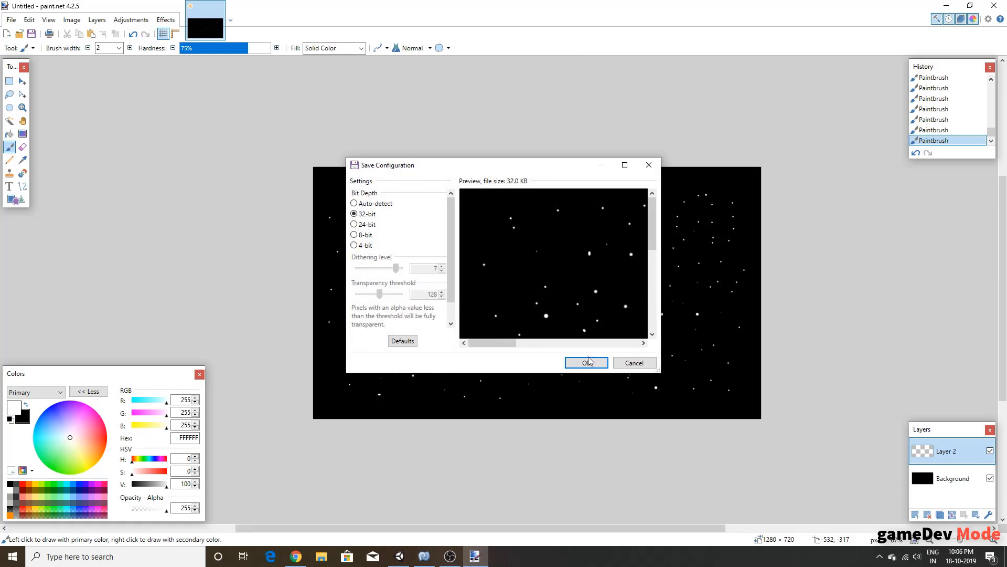
left_click(586, 362)
left_click(518, 308)
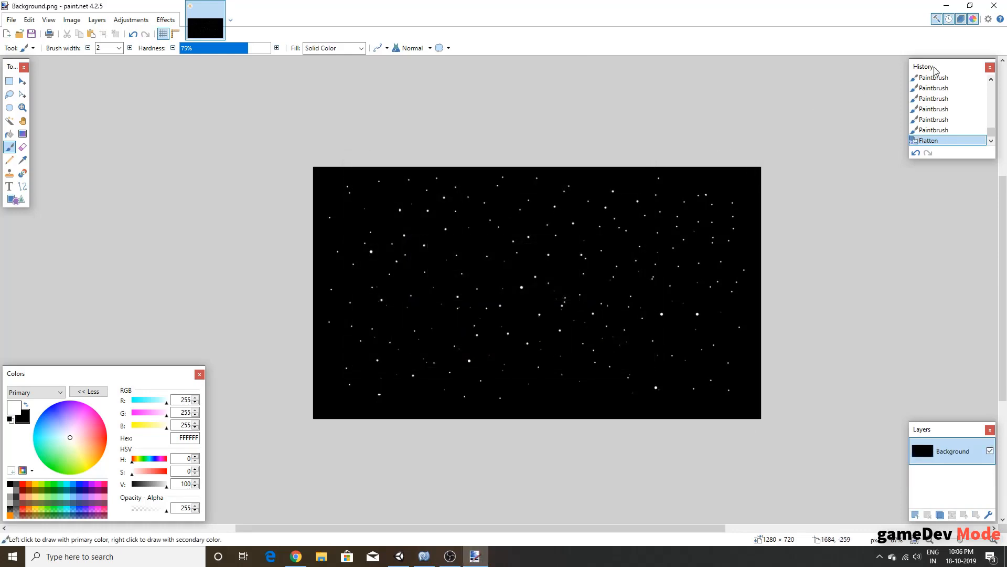
left_click(994, 5)
Step: Import Background.png from the Space Shooter 2D Series > Assets folder into Textures & Materials, with texture type Sprite (2D and UI)
left_click(105, 347)
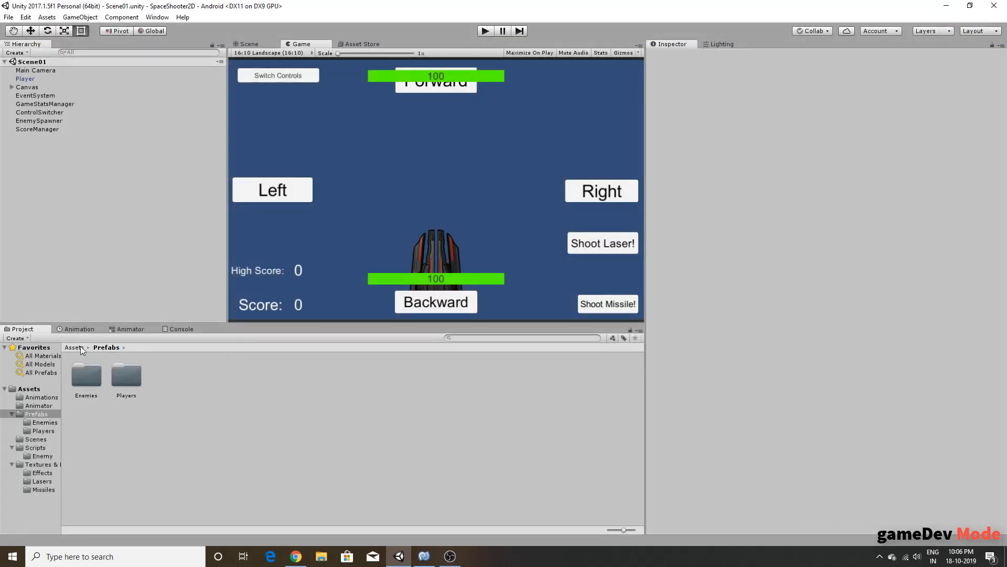
left_click(78, 347)
left_click(245, 379)
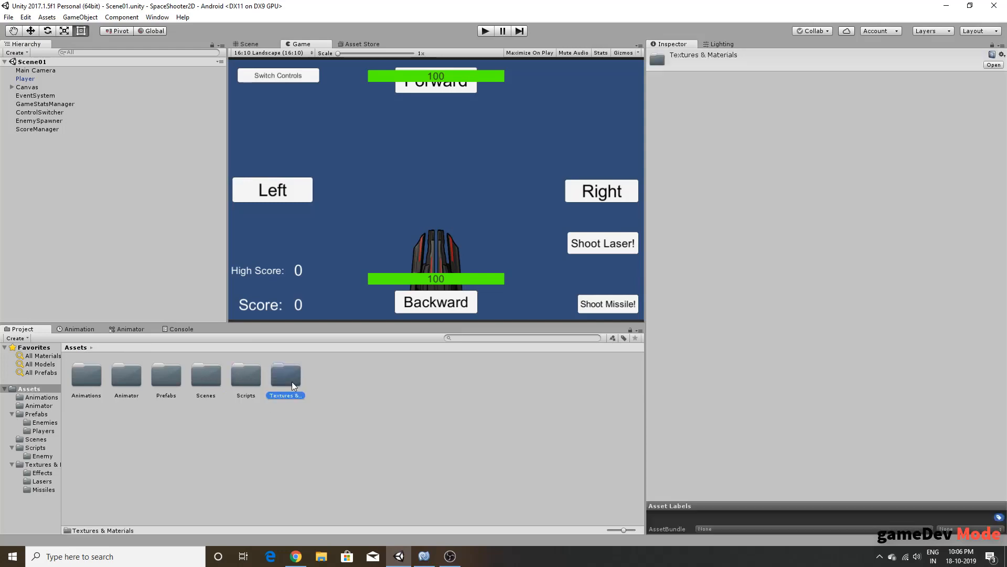
double_click(292, 380)
right_click(256, 439)
left_click(345, 312)
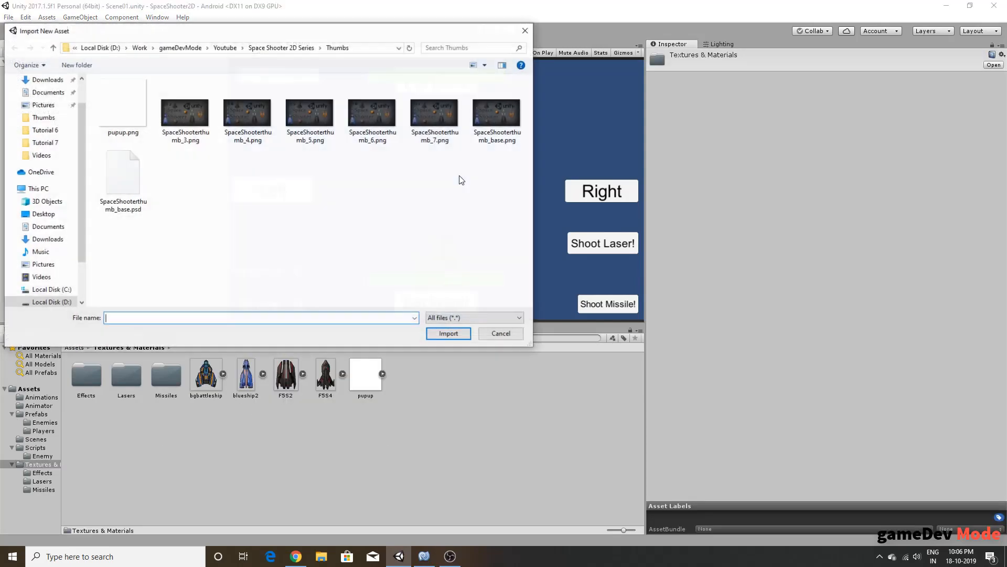
left_click(250, 49)
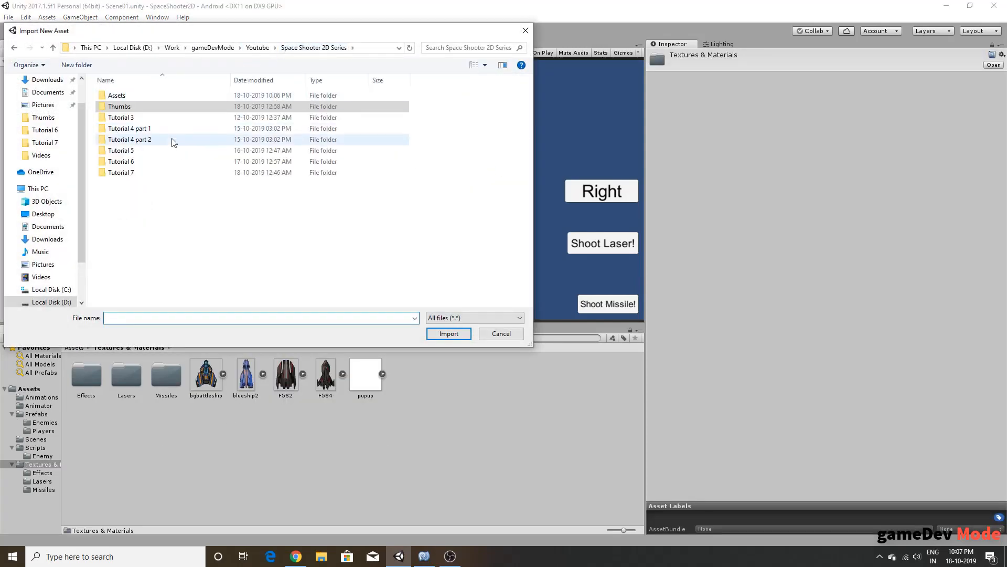
double_click(143, 95)
double_click(122, 113)
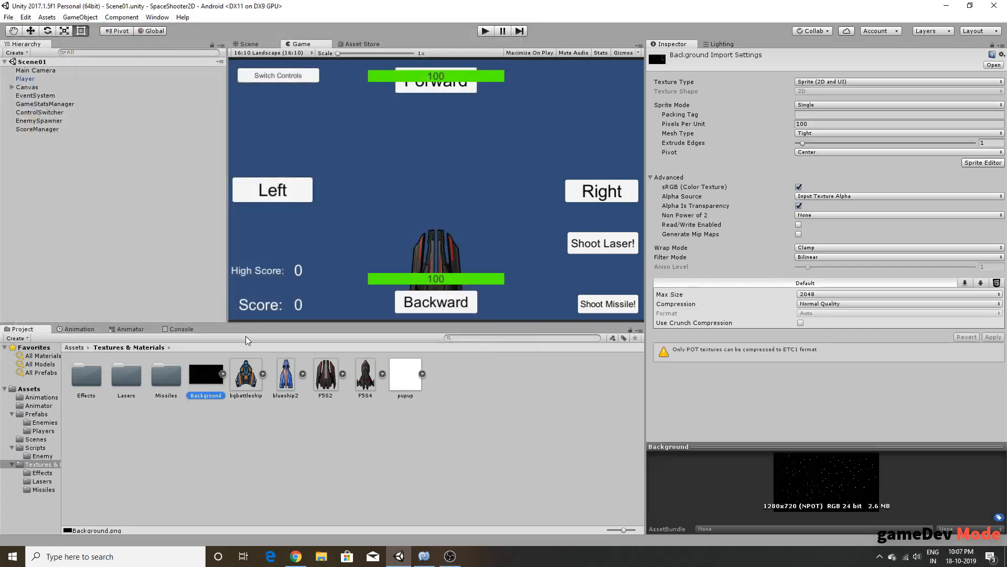
left_click(833, 82)
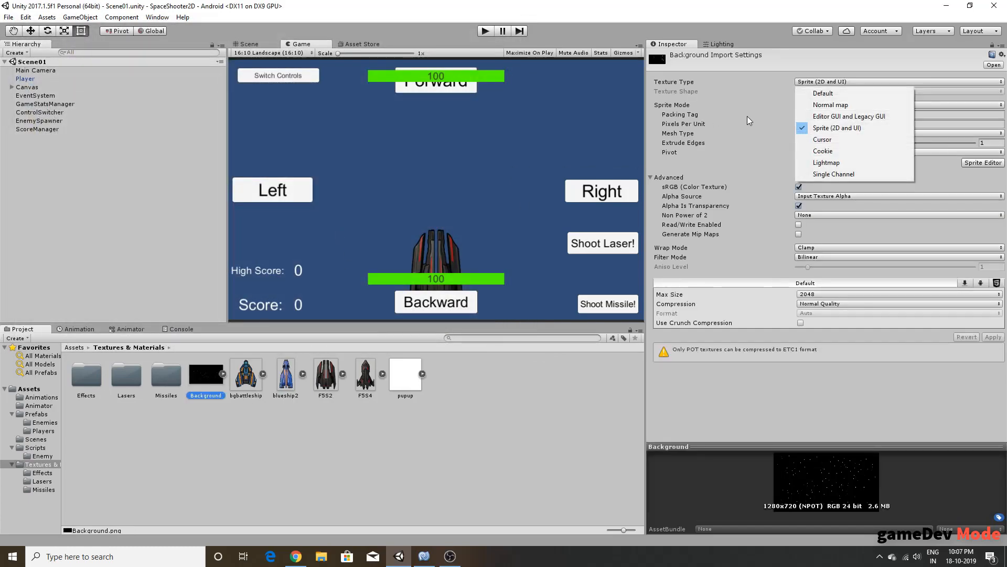
left_click(822, 127)
Step: Add a 3D Quad to the scene and stretch it over the whole canvas area, to a scale of about 18.23 x 10.92
left_click(250, 43)
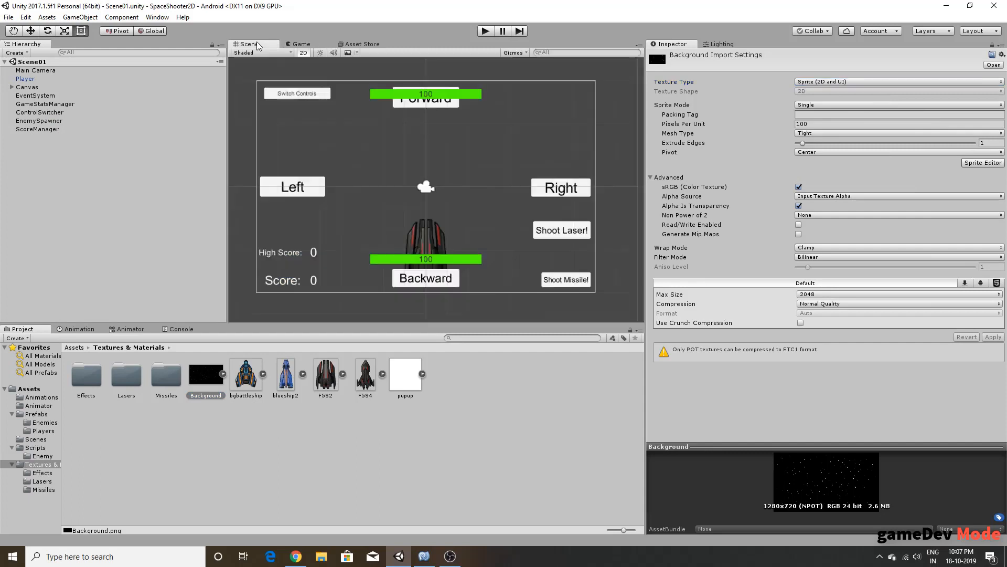
scroll(344, 135, "down", 2)
left_click(84, 196)
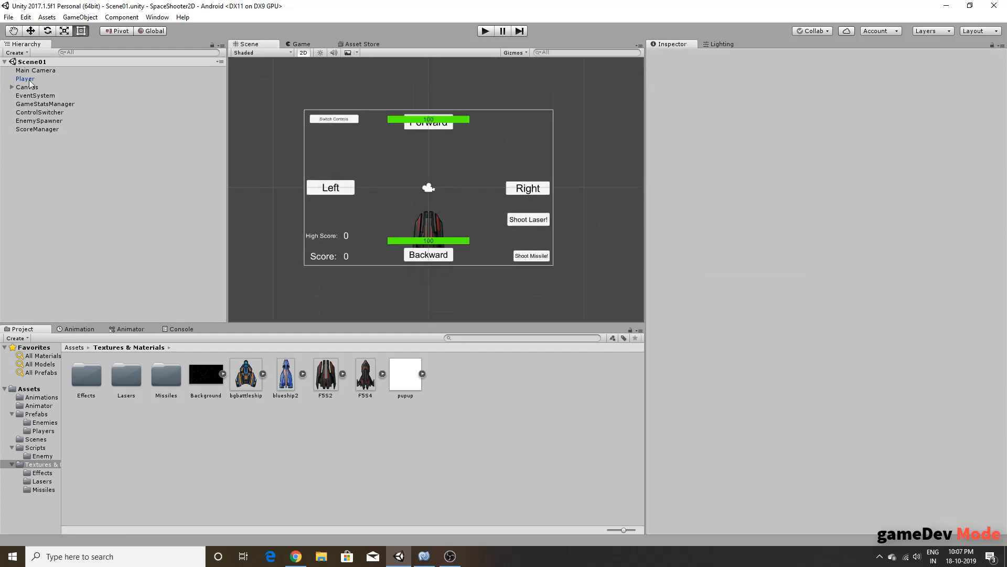
right_click(84, 180)
mouse_move(145, 282)
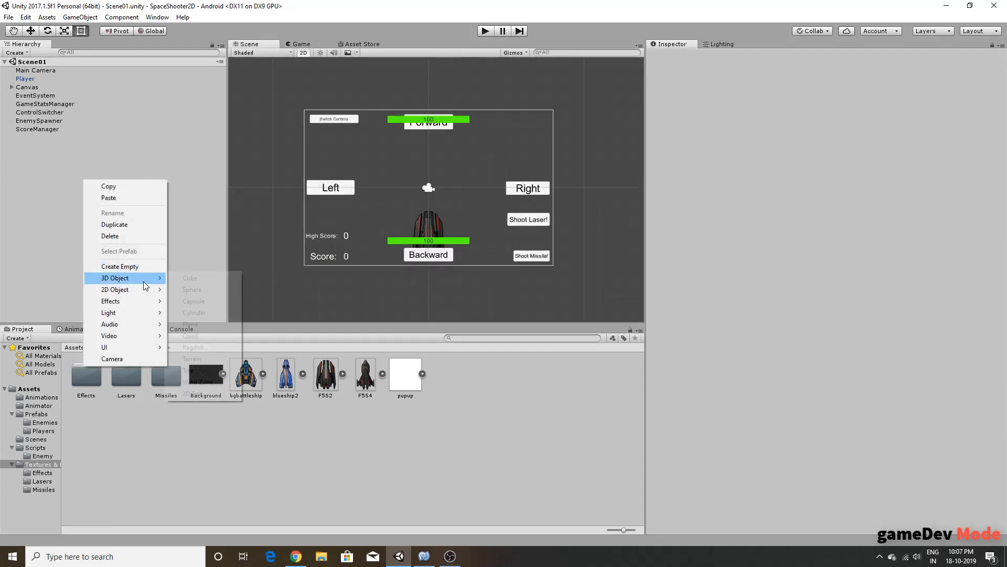
left_click(199, 334)
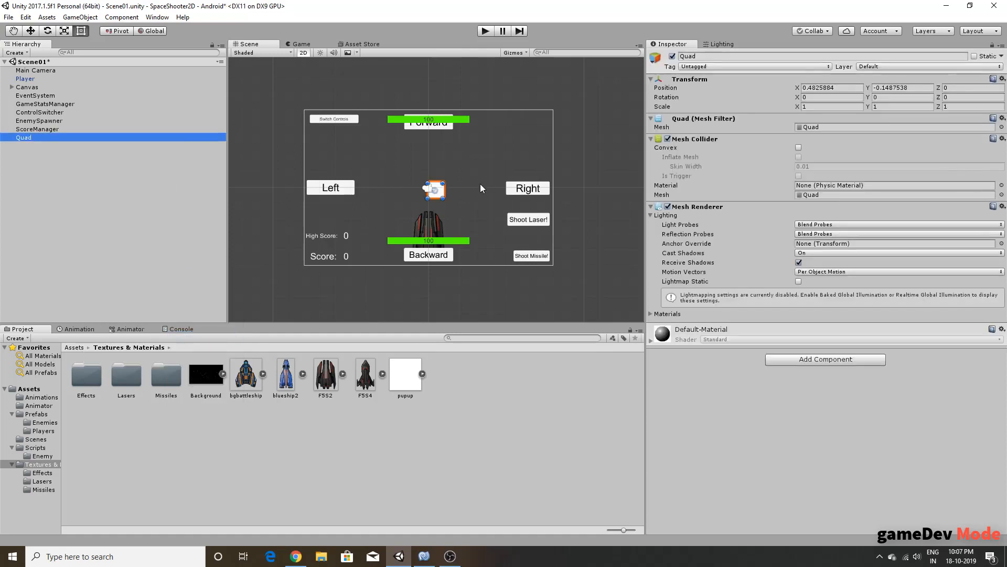
left_click_drag(427, 183, 292, 102)
left_click_drag(441, 200, 575, 274)
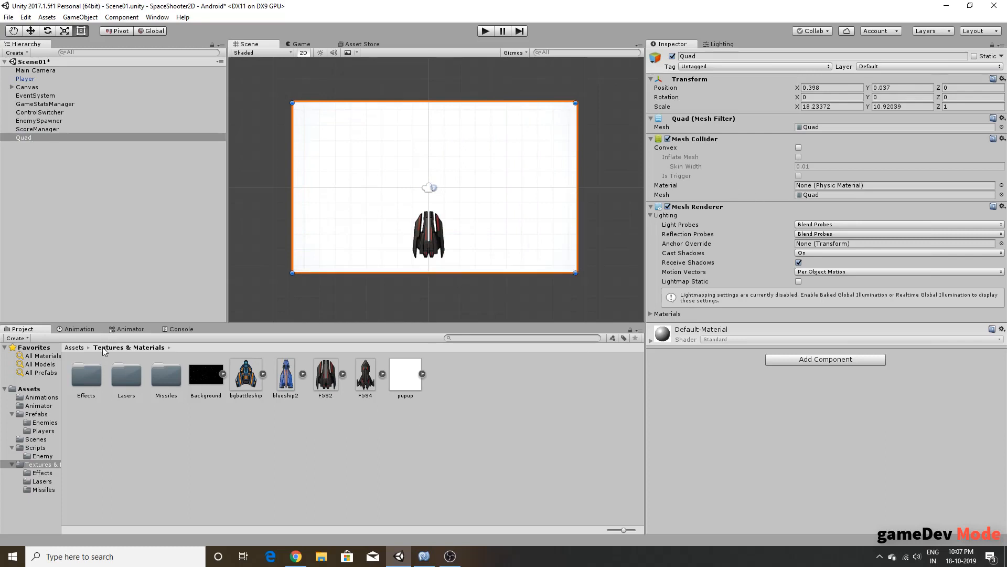
Step: Create a new material named BGMat in the Textures & Materials folder
right_click(157, 424)
mouse_move(269, 237)
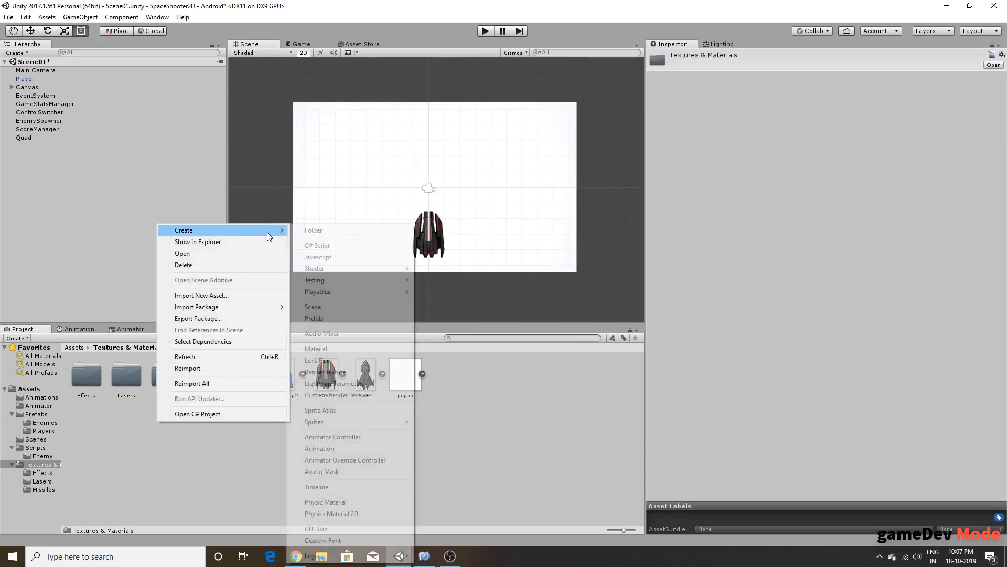
left_click(346, 349)
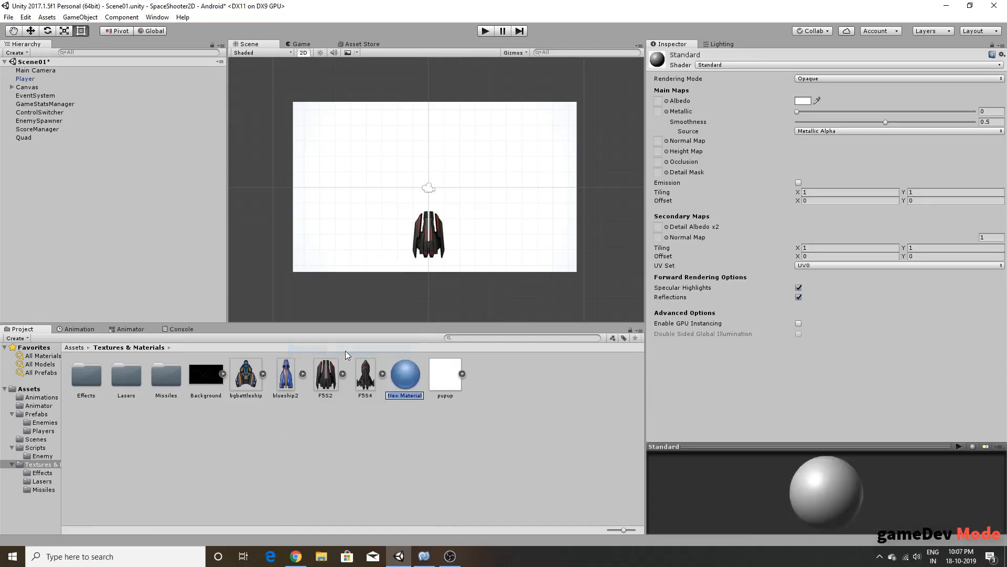
type("BGMat")
key("Return")
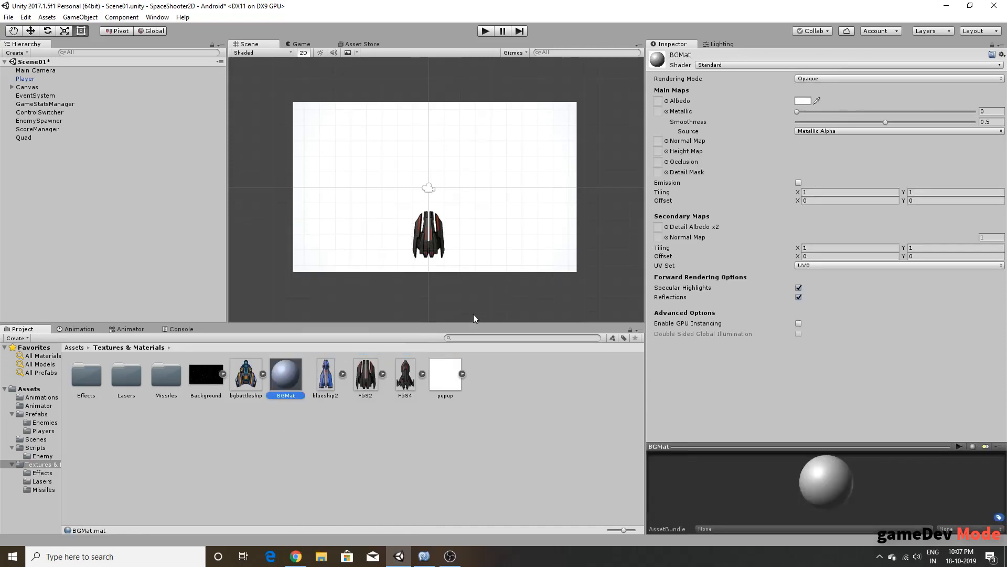
Step: Assign the Background texture as BGMat's albedo map, apply the material to the quad, and check it in the Game view
left_click_drag(208, 387, 658, 102)
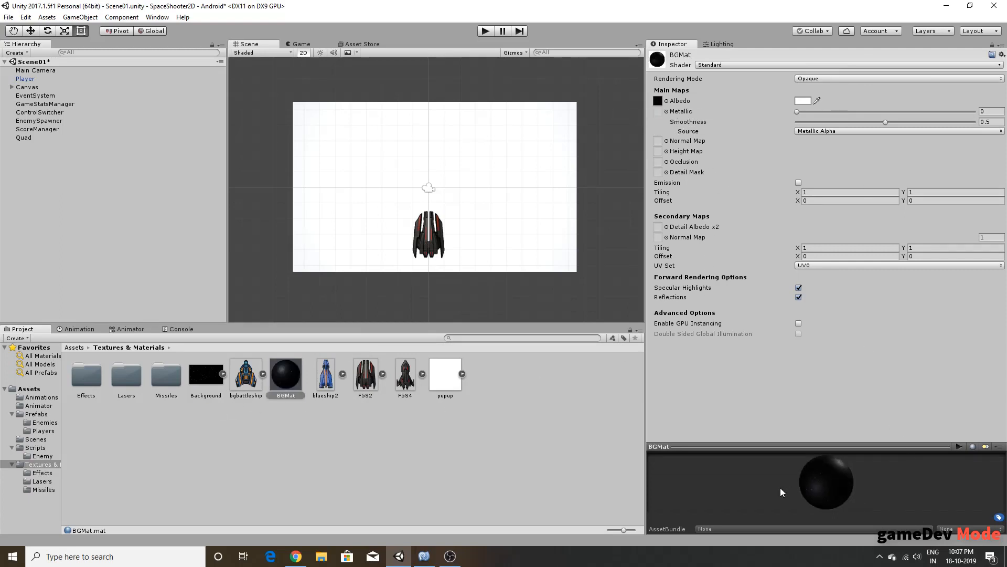
left_click_drag(284, 391, 372, 209)
scroll(534, 211, "up", 2)
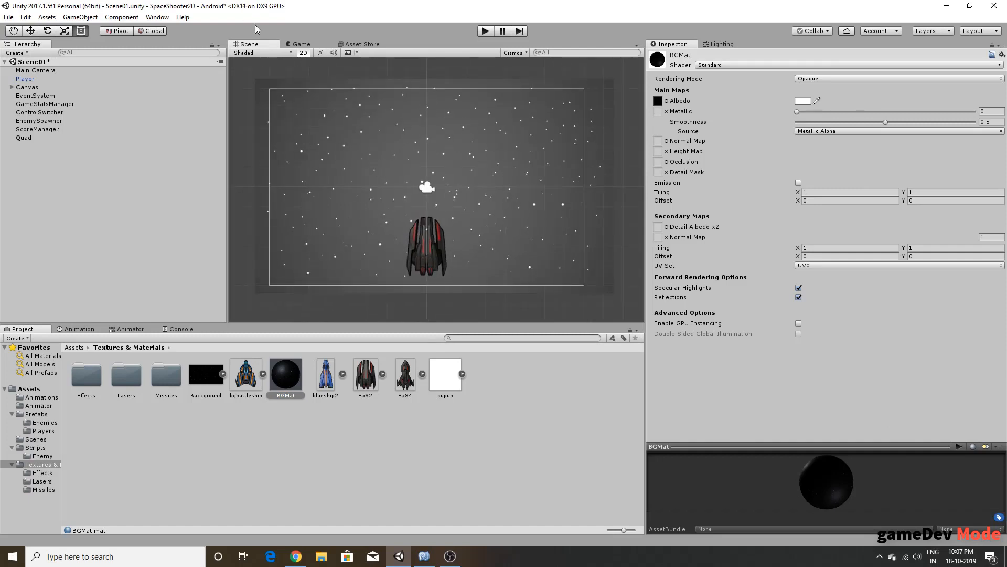
left_click(296, 44)
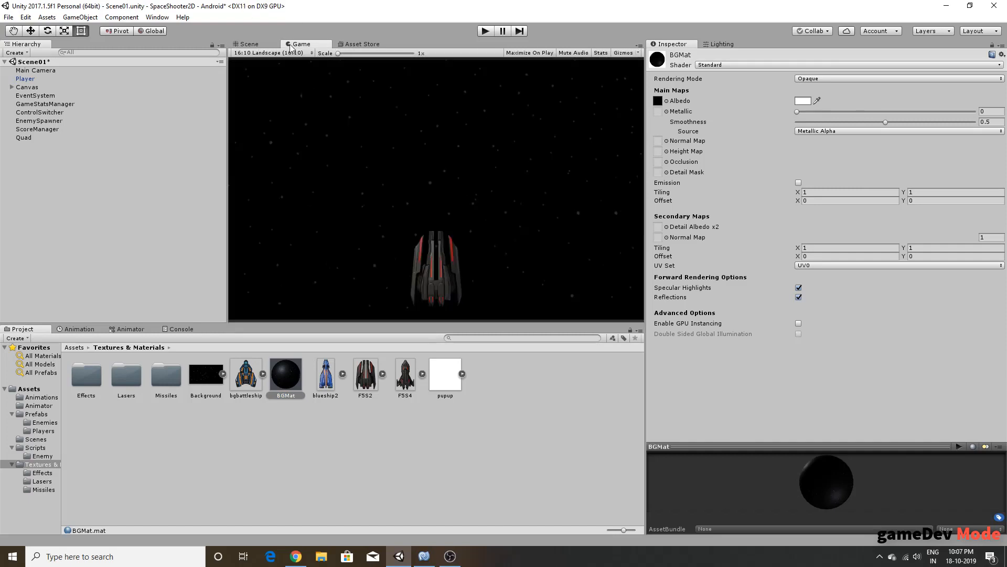
left_click(251, 45)
left_click(295, 46)
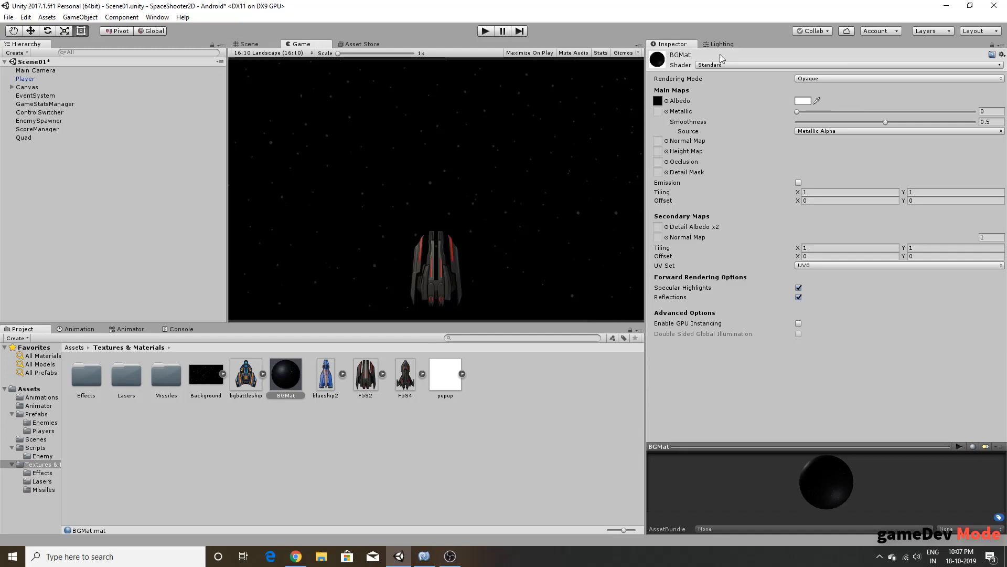
left_click(799, 78)
left_click(764, 90)
left_click(804, 101)
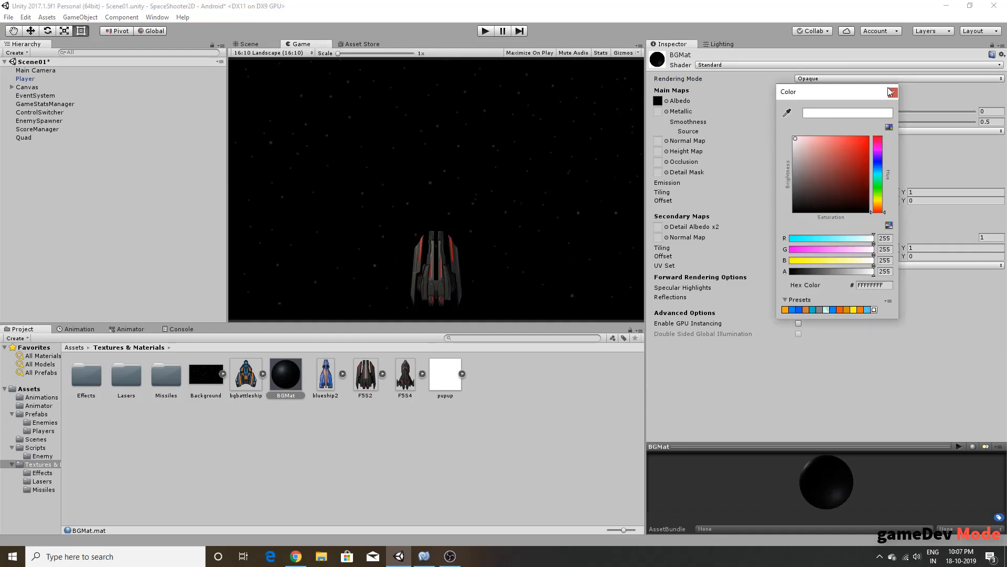
left_click(892, 92)
left_click(205, 375)
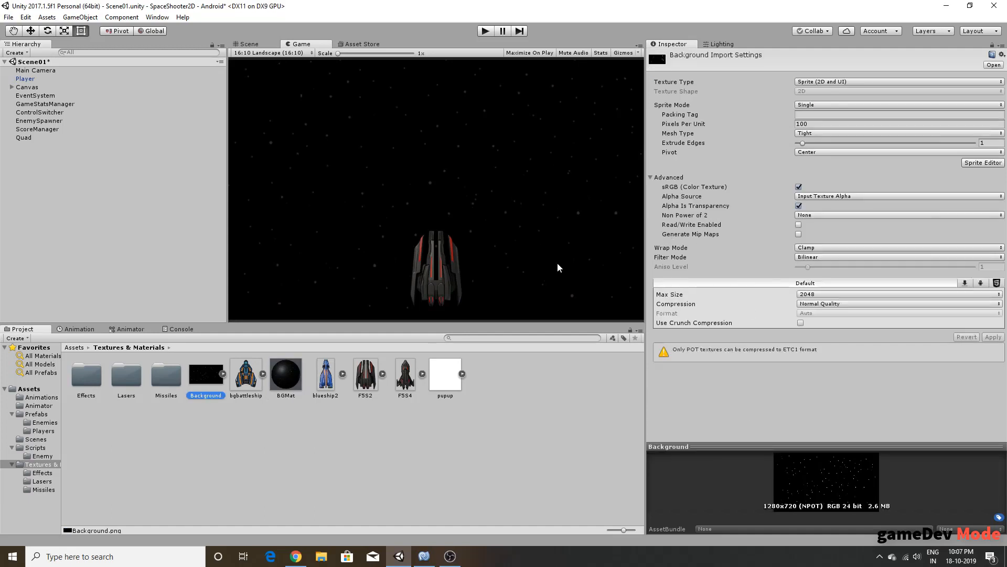
left_click(273, 44)
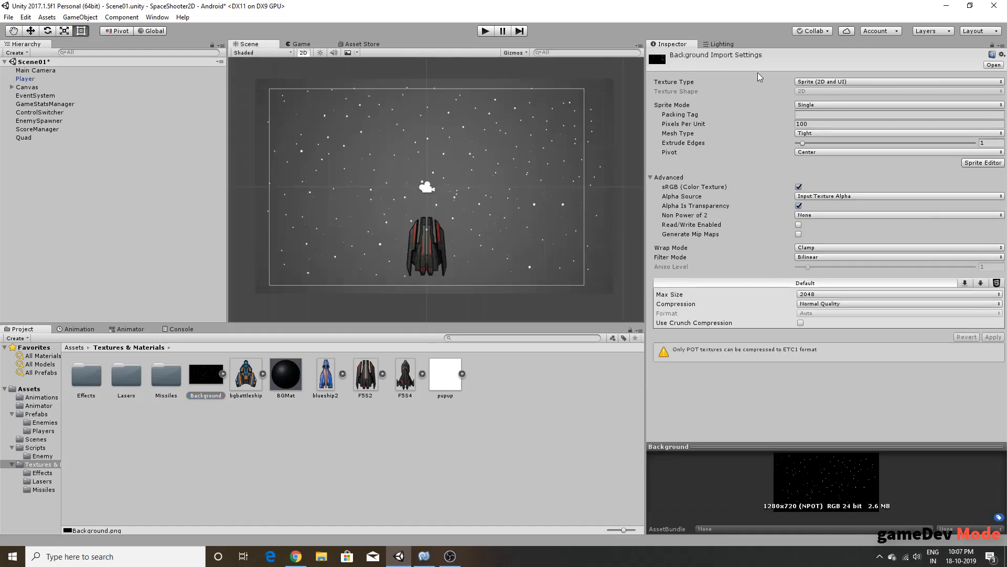
left_click(288, 398)
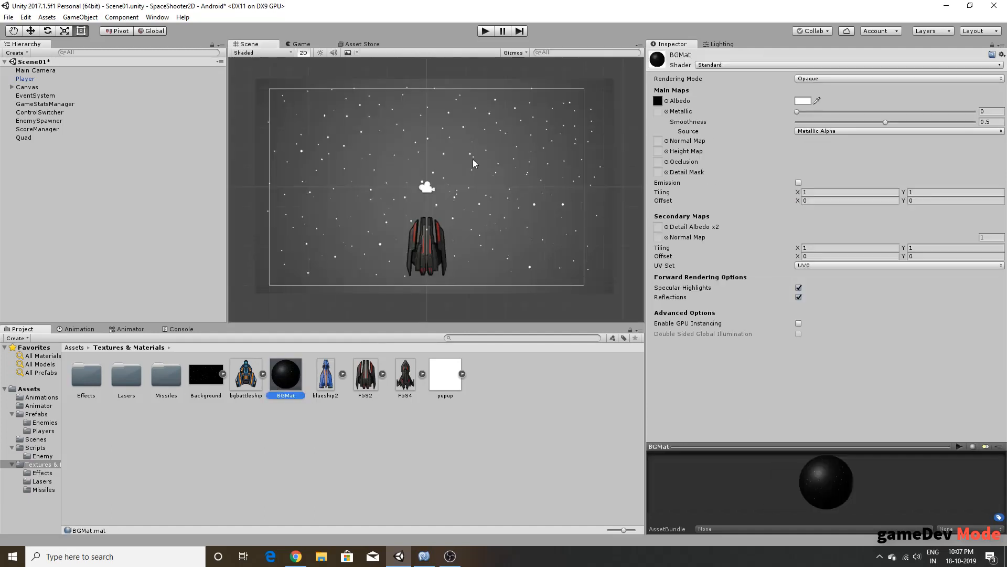
left_click(743, 65)
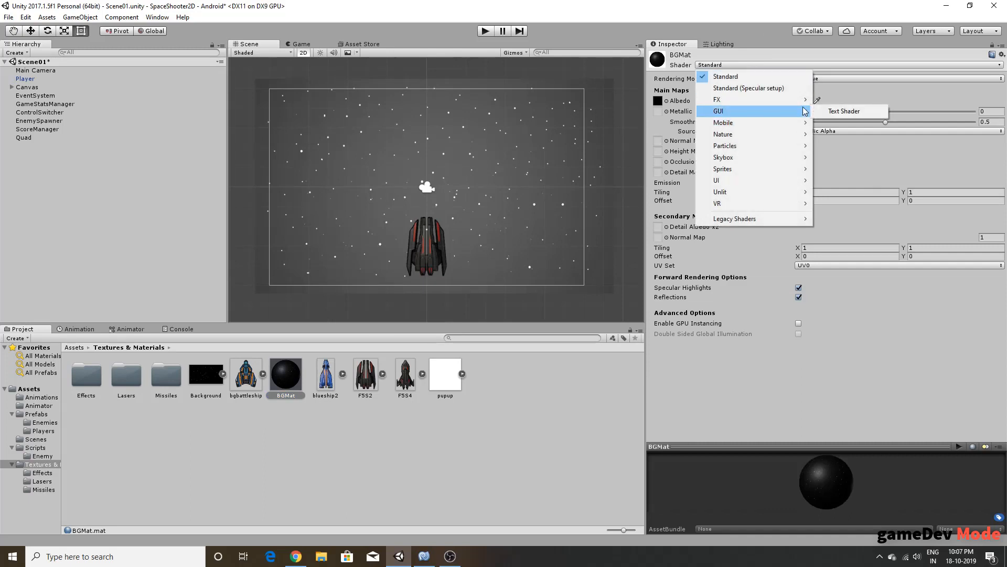
Step: Try shifting the Y offset of BGMat's secondary maps, and inspect the same material settings on the quad
left_click(677, 265)
left_click_drag(798, 257, 965, 266)
left_click(909, 257)
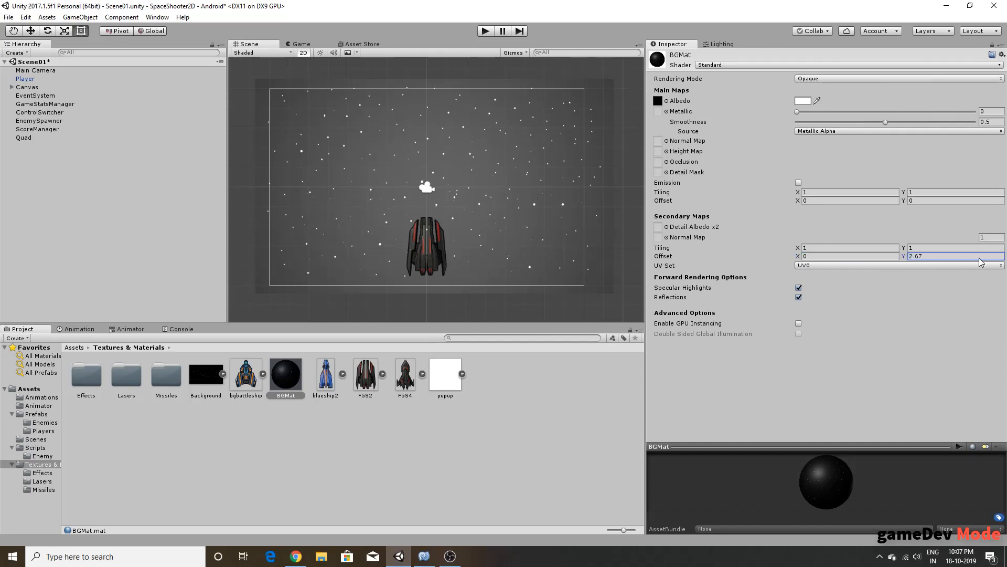
left_click(36, 137)
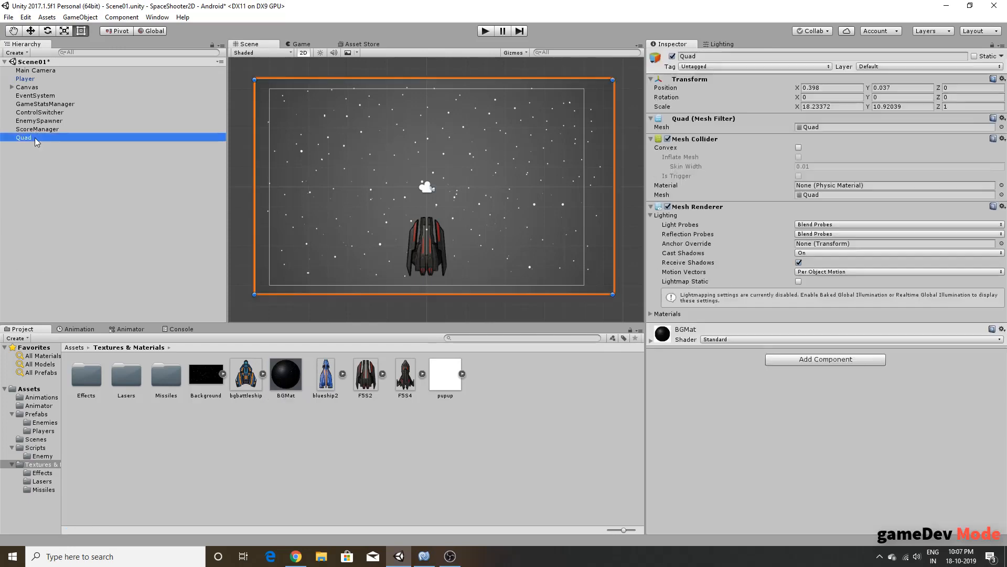
scroll(821, 266, "down", 3)
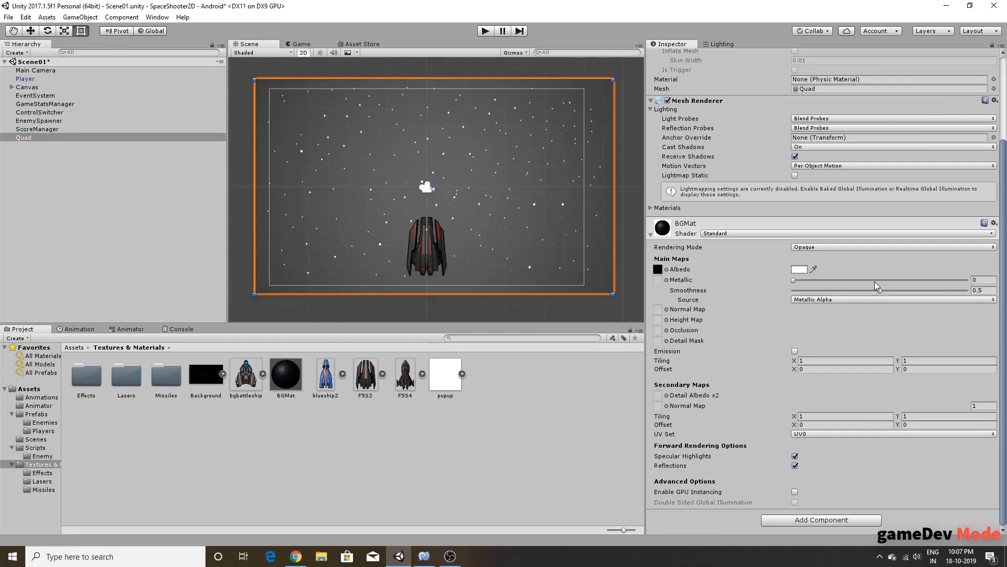
left_click(901, 370)
Step: Set the Background texture's wrap mode to Repeat and apply the import settings
left_click(199, 395)
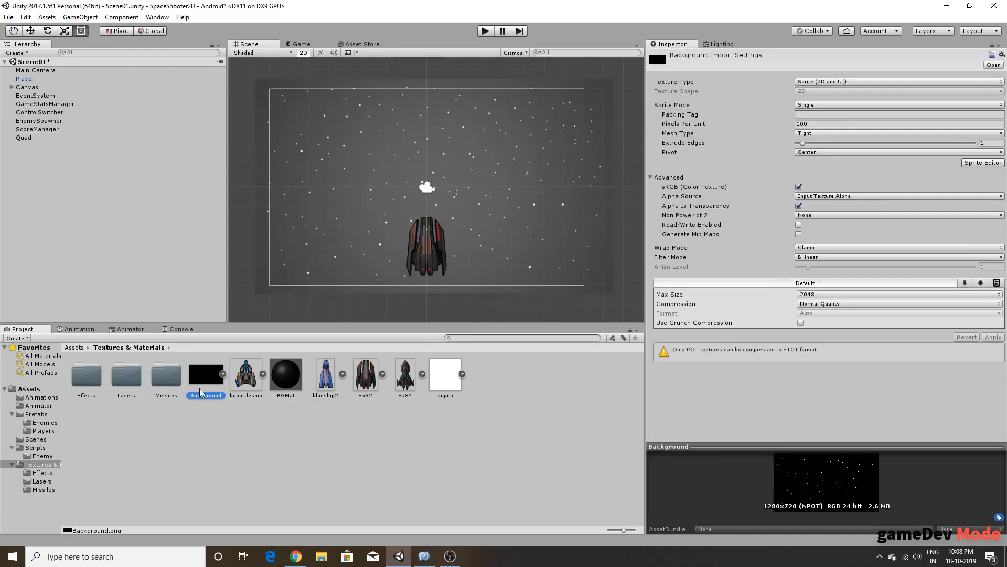
left_click(811, 152)
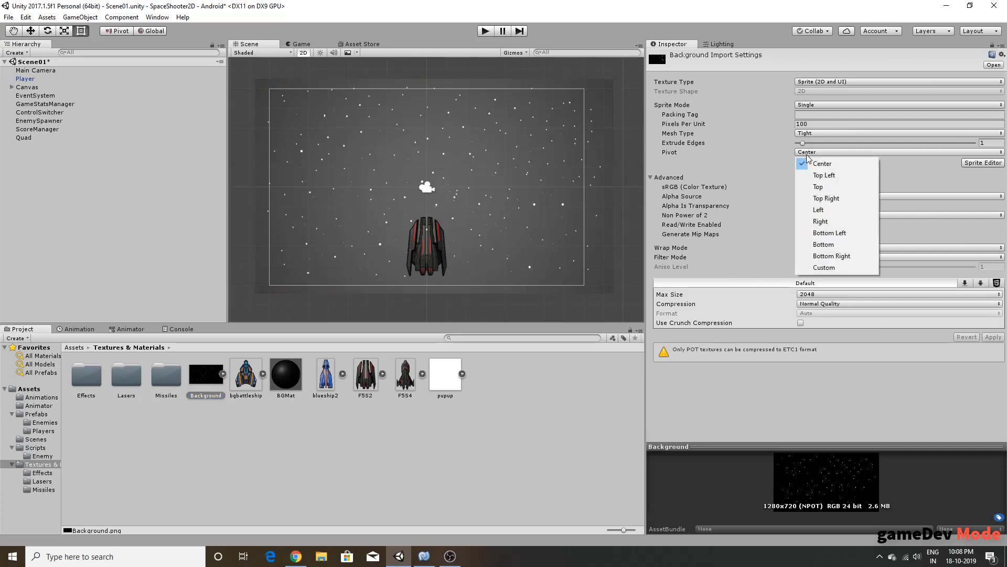
left_click(808, 104)
left_click(767, 109)
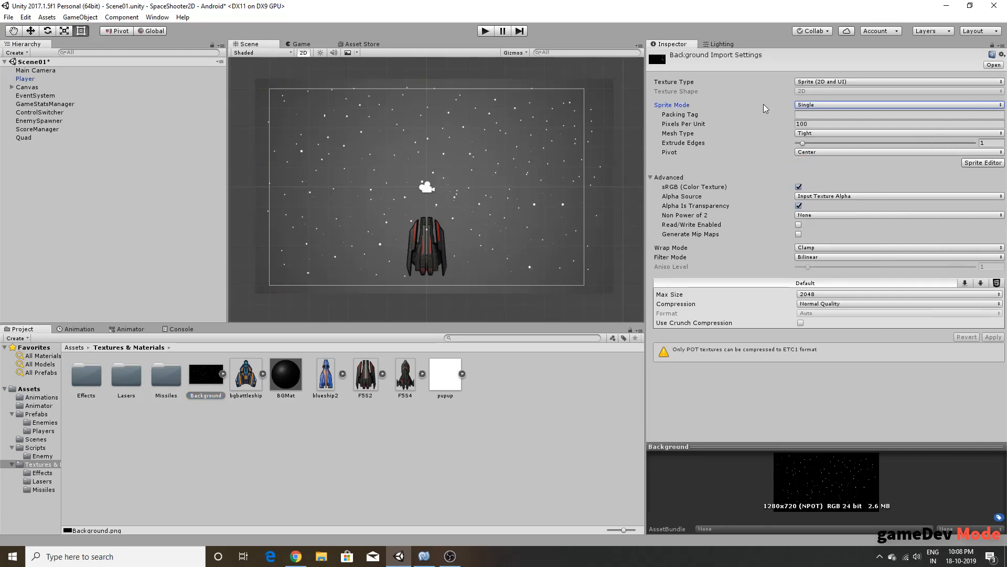
left_click(814, 216)
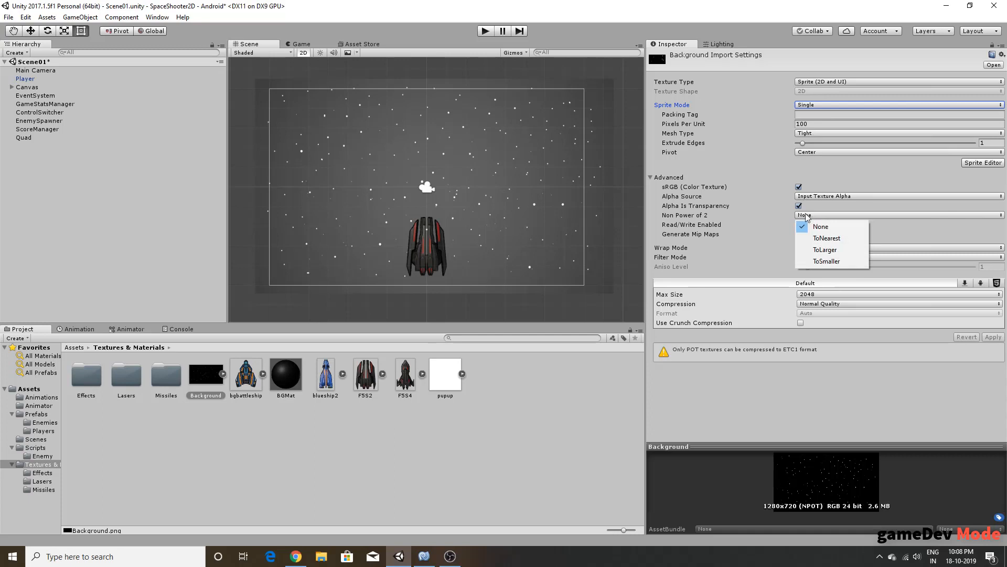
left_click(829, 196)
left_click(799, 258)
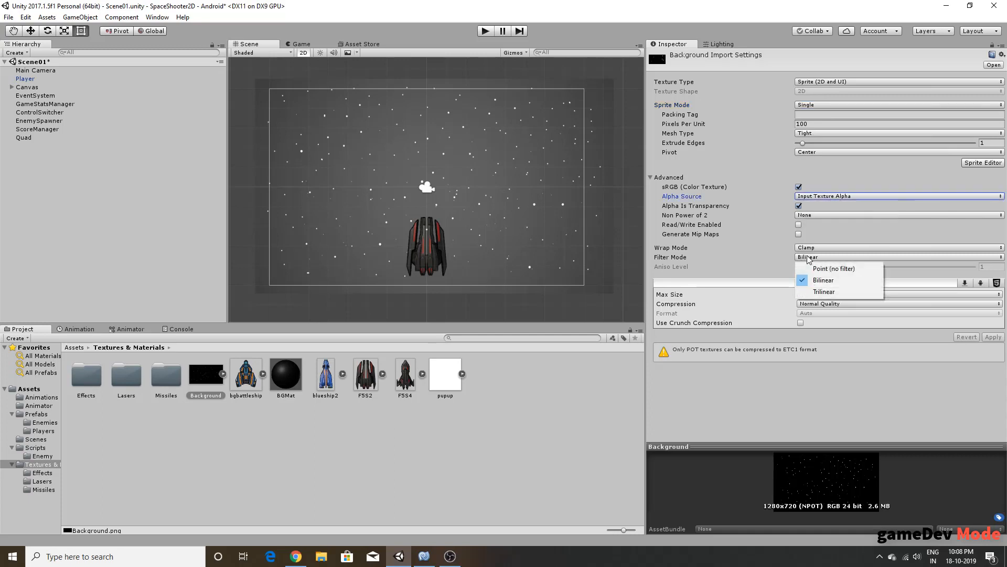
left_click(810, 247)
left_click(810, 259)
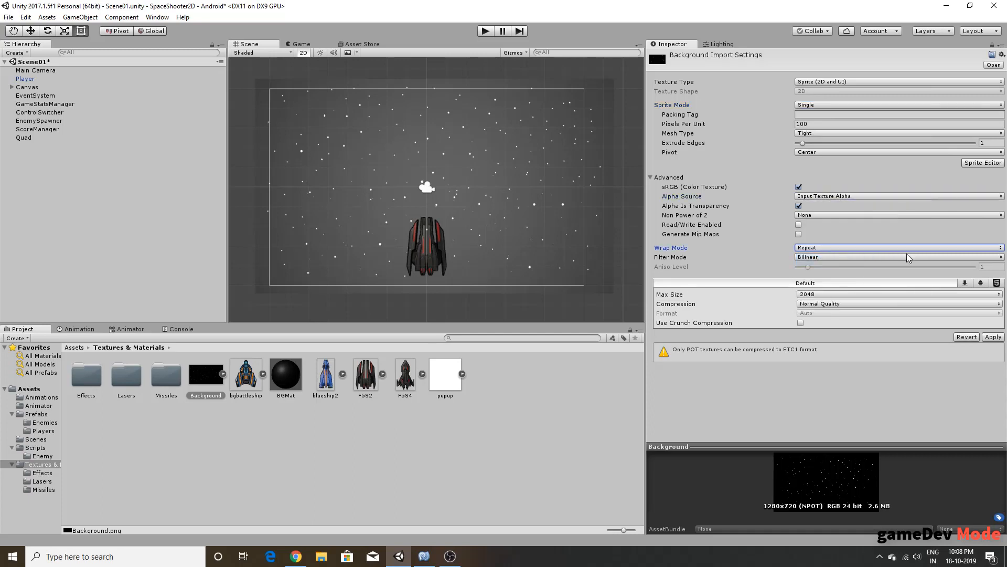
left_click(993, 337)
Step: Test scrolling the starfield by varying BGMat's main-map Y offset, and leave the offset at 0
left_click(296, 379)
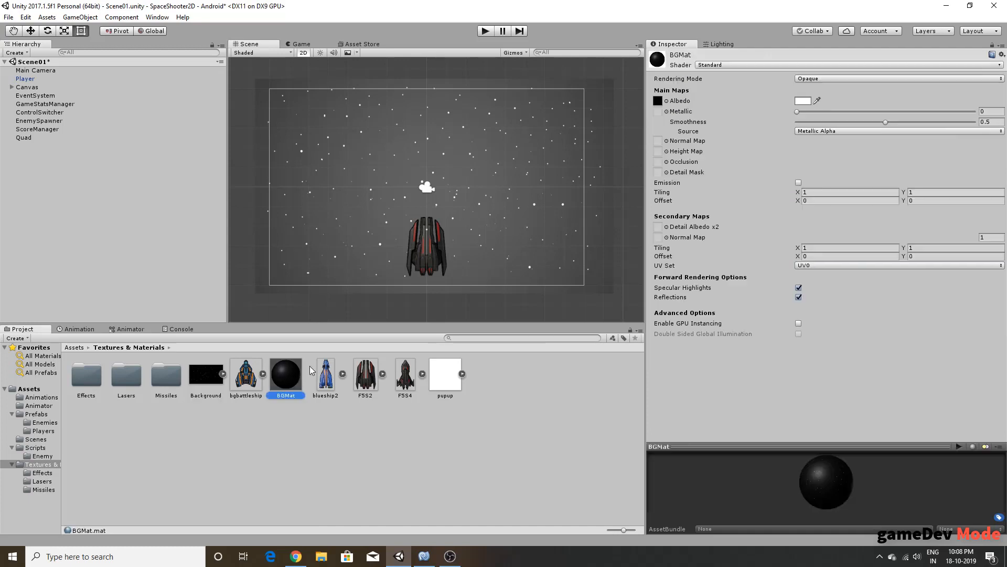
left_click_drag(907, 204, 11, 216)
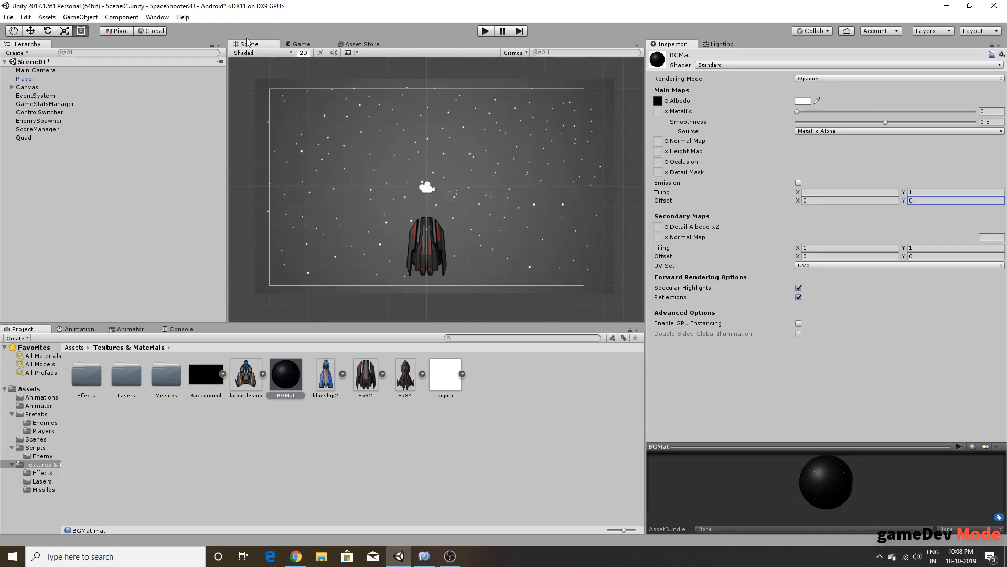
left_click(298, 45)
left_click(272, 46)
left_click(47, 129)
left_click(36, 96)
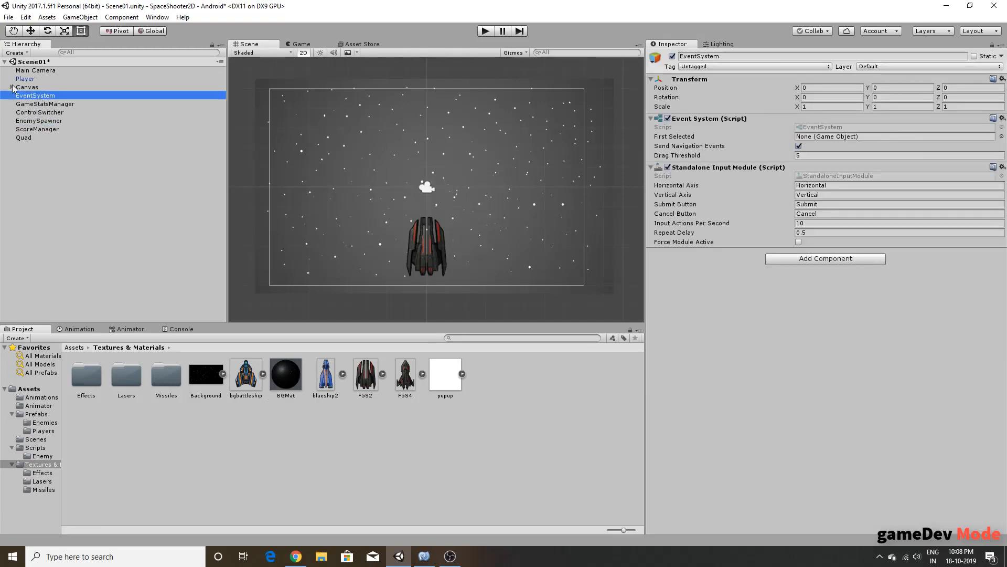
left_click(42, 121)
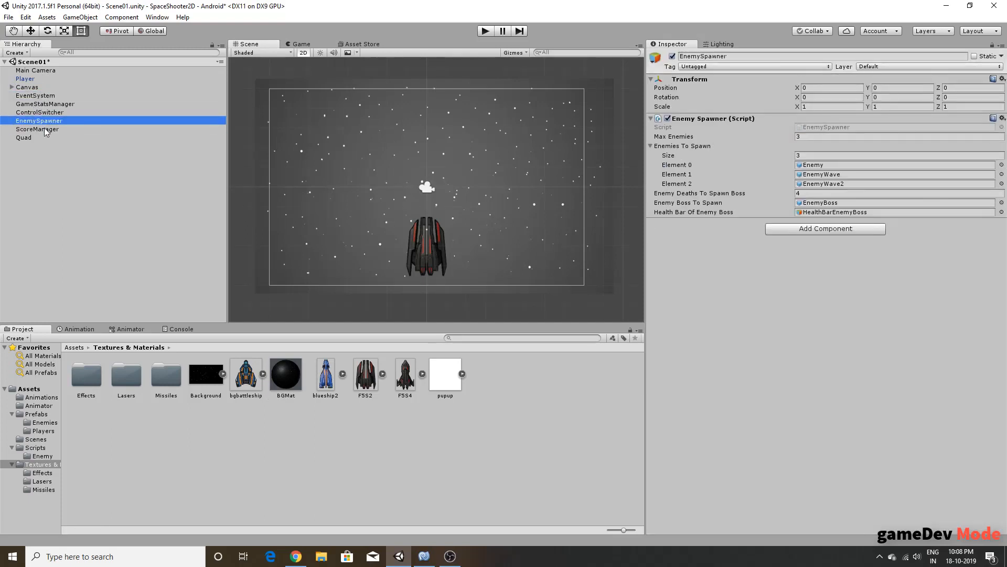
left_click(35, 96)
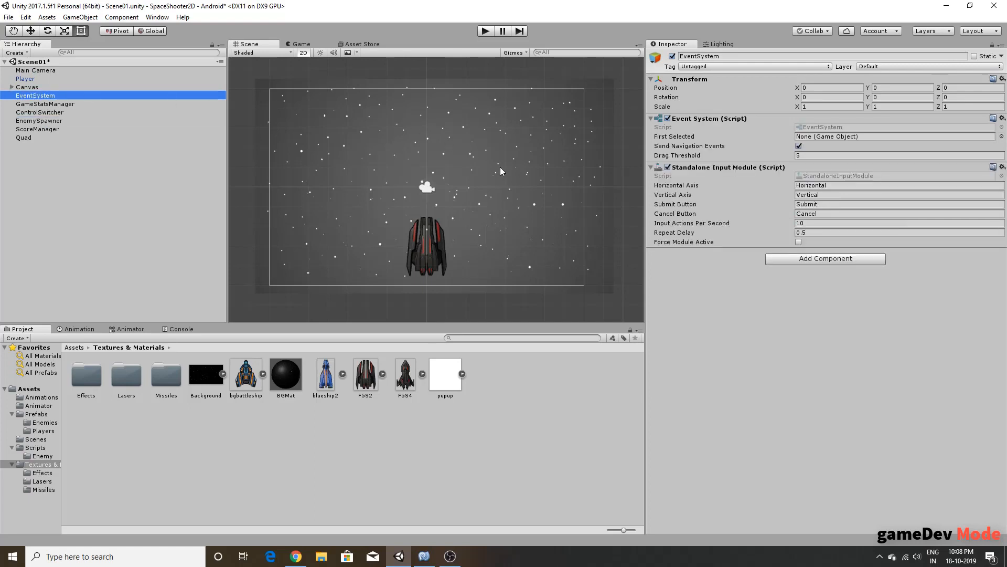
scroll(499, 166, "up", 1)
mouse_move(407, 158)
middle_mouse_down()
mouse_move(425, 136)
mouse_move(418, 170)
mouse_move(402, 160)
middle_mouse_up()
Step: Add a directional light to the scene and rotate it to about X 47.61, Y -5.8 while viewing the game
left_click(17, 53)
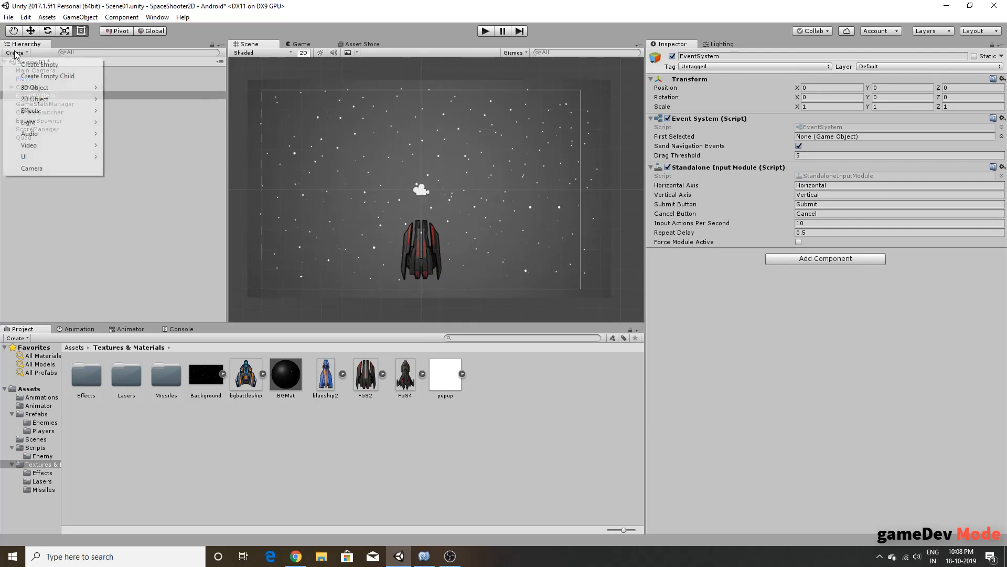
mouse_move(97, 87)
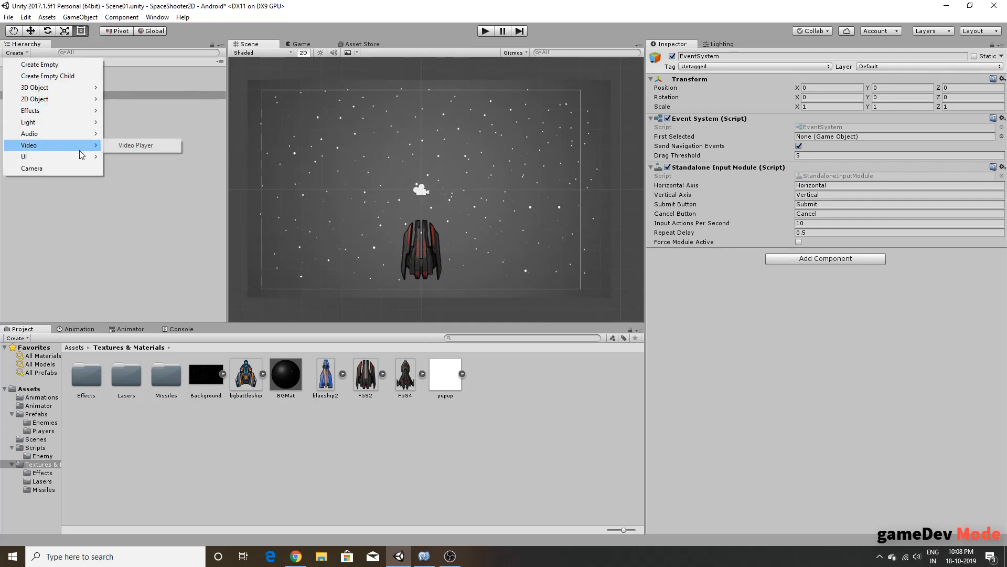
mouse_move(74, 122)
left_click(136, 123)
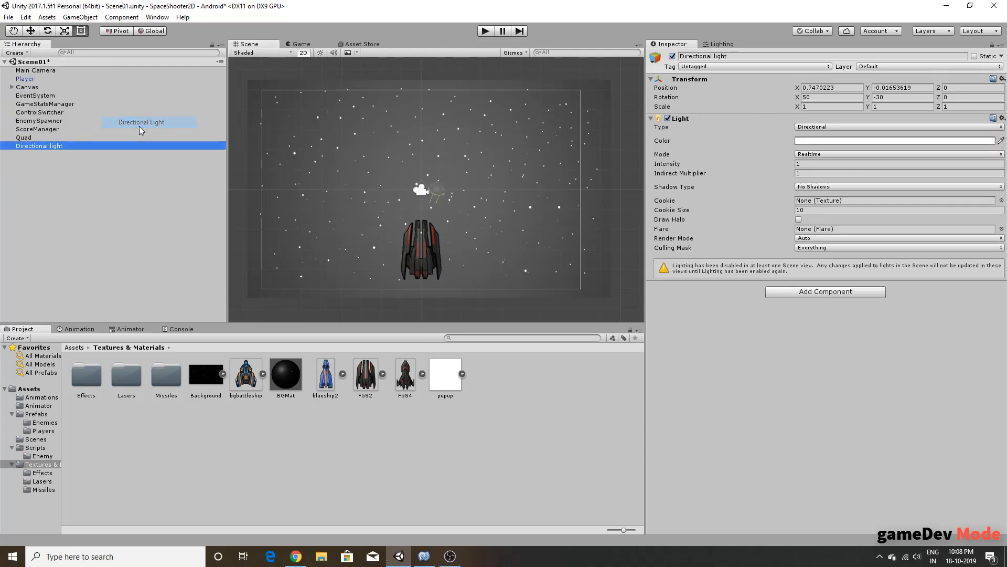
left_click(292, 45)
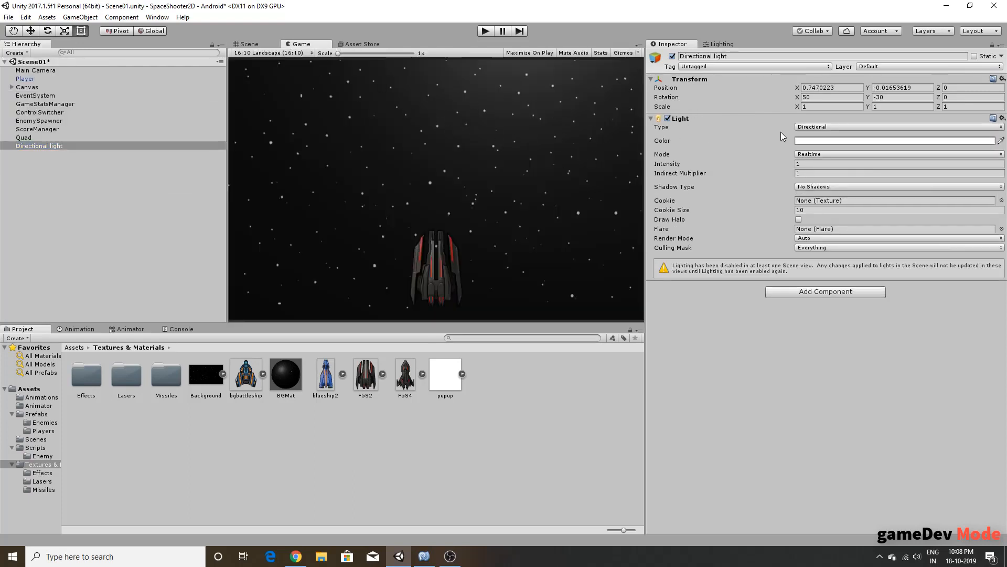
left_click_drag(796, 97, 763, 122)
left_click_drag(867, 100, 932, 117)
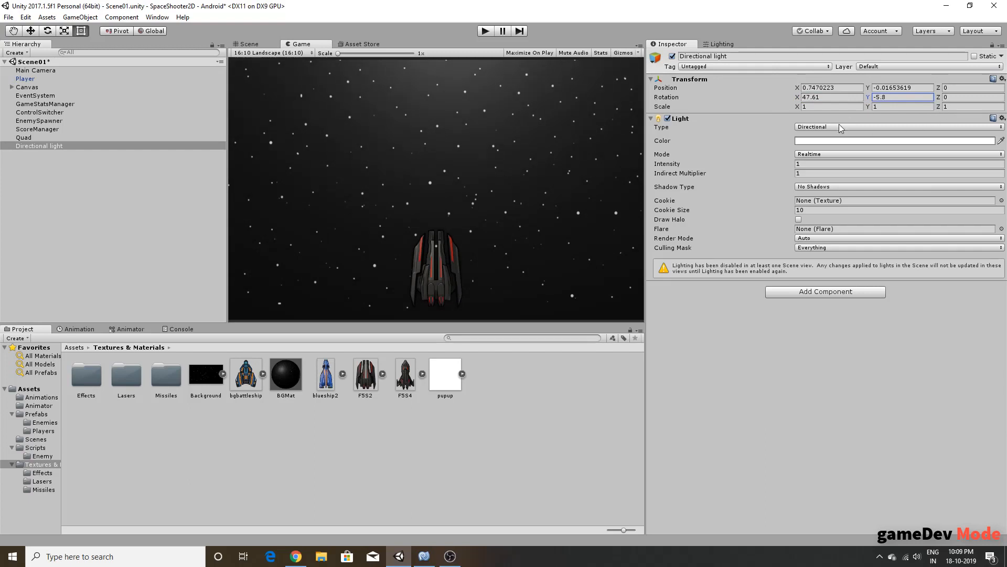
Step: Try several colours for the directional light and settle on a green of 00FF56
left_click(820, 140)
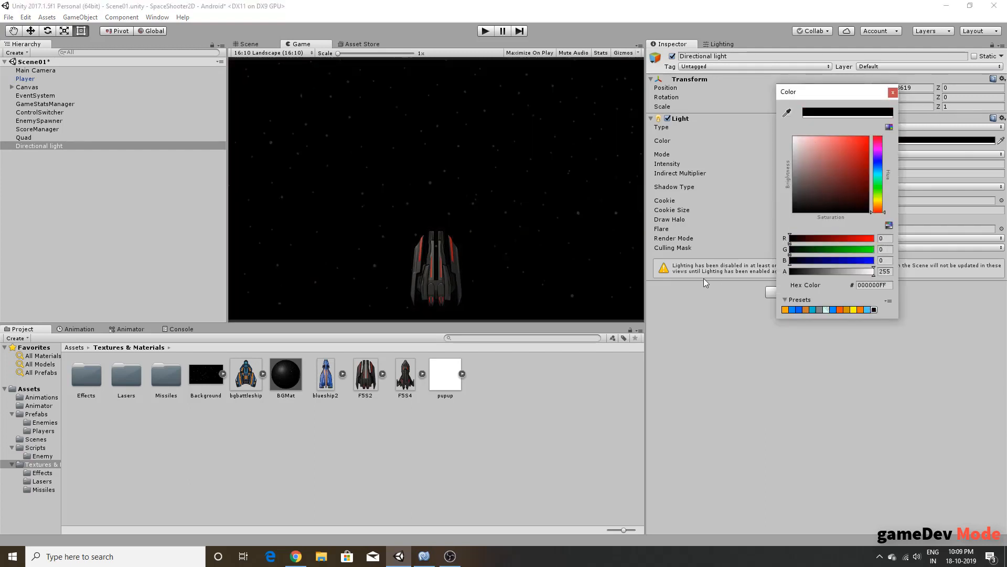
left_click_drag(880, 212, 882, 206)
left_click_drag(860, 152, 879, 104)
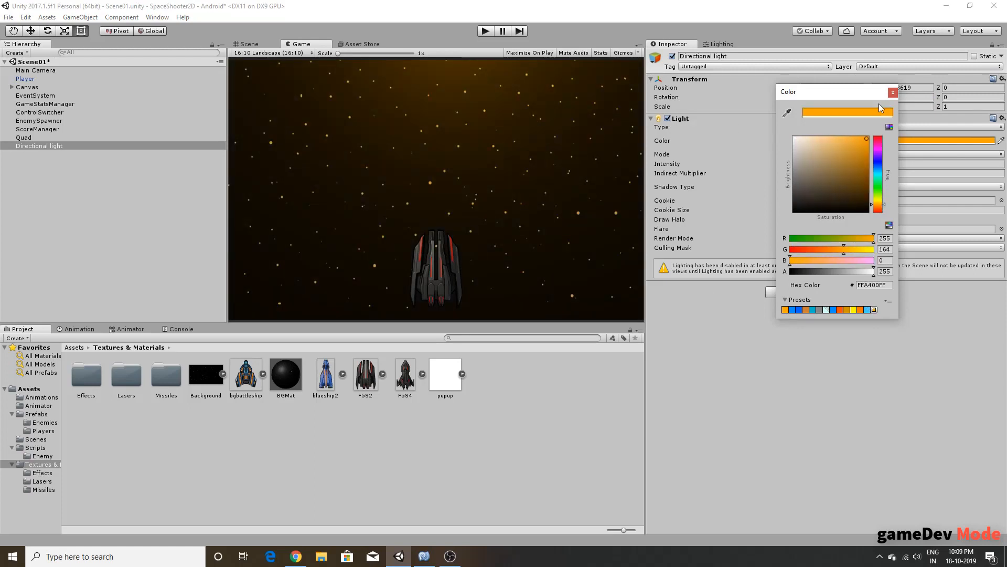
left_click_drag(878, 176, 876, 184)
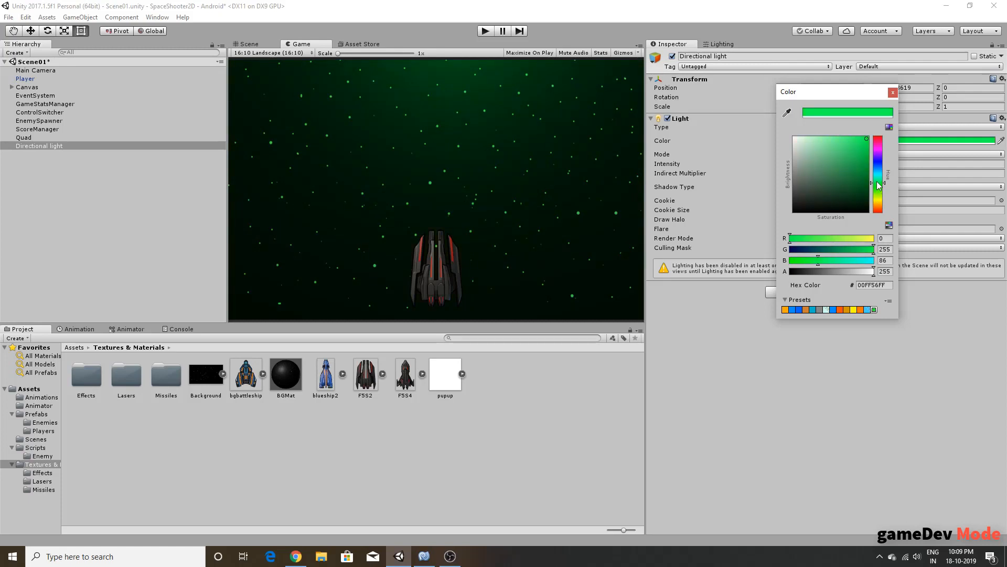
left_click(893, 92)
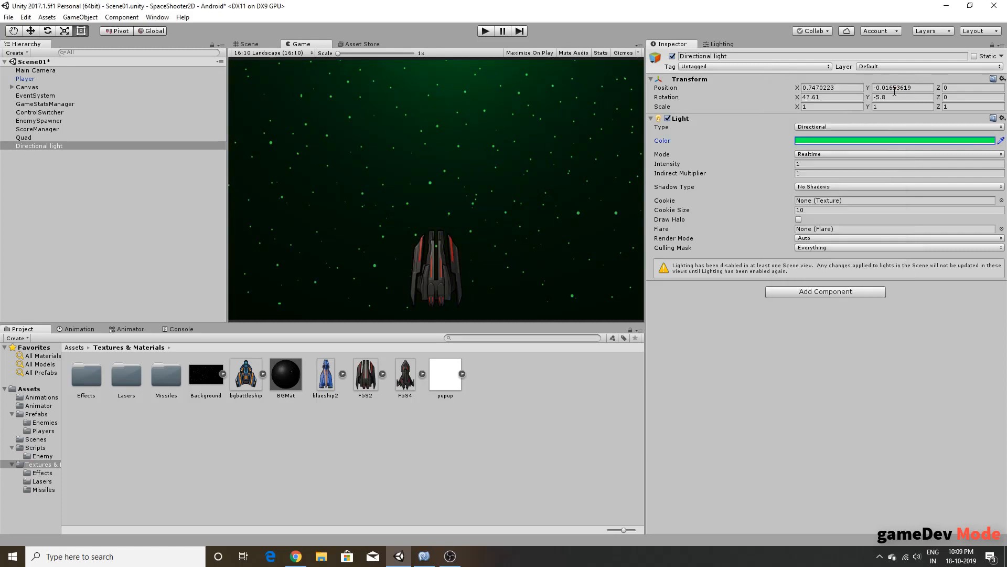
Step: Play-test the game against the green-lit starfield while moving the ship, stop it, and view the BGMat material's settings
left_click(102, 292)
left_click(486, 31)
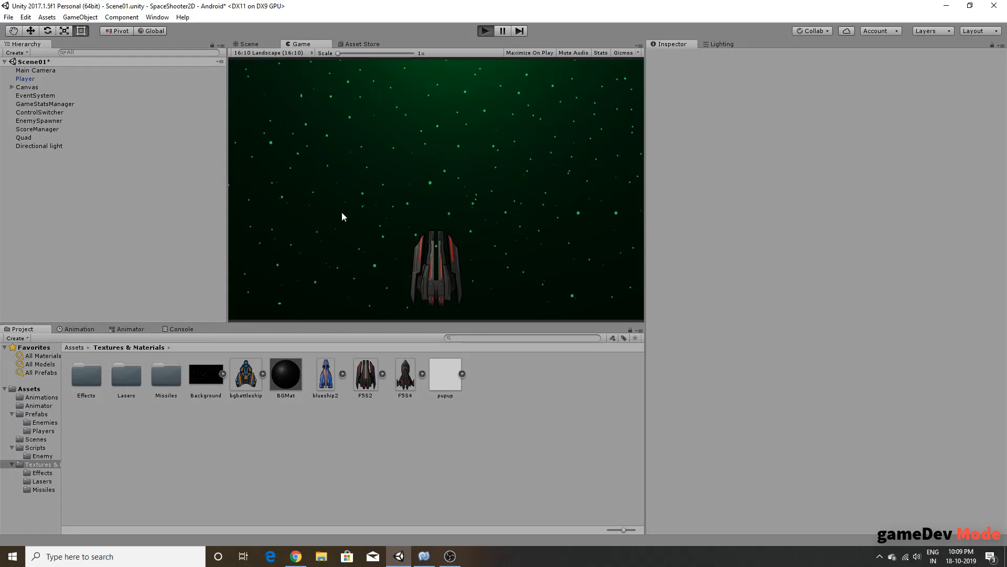
left_click_drag(448, 287, 547, 273)
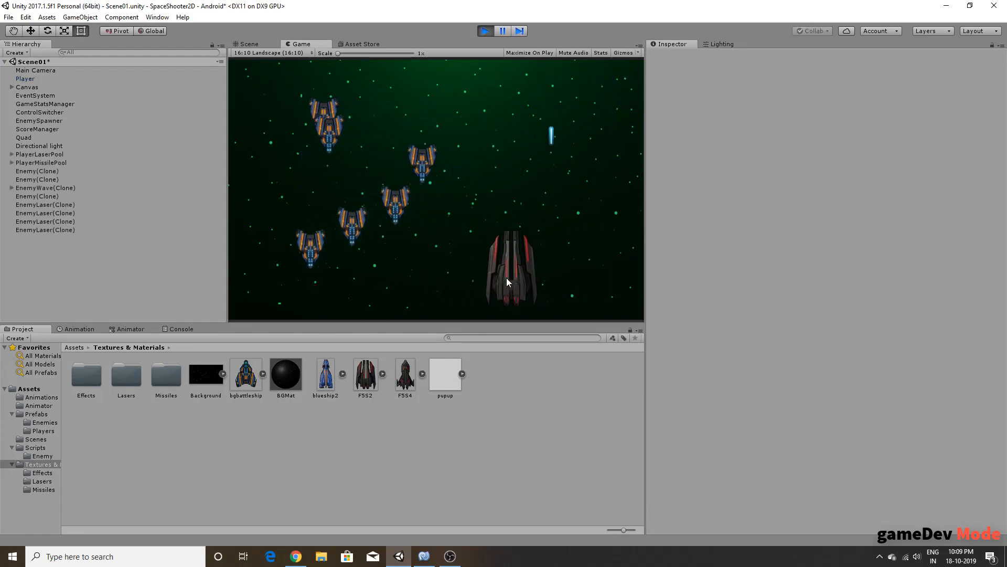
left_click(485, 30)
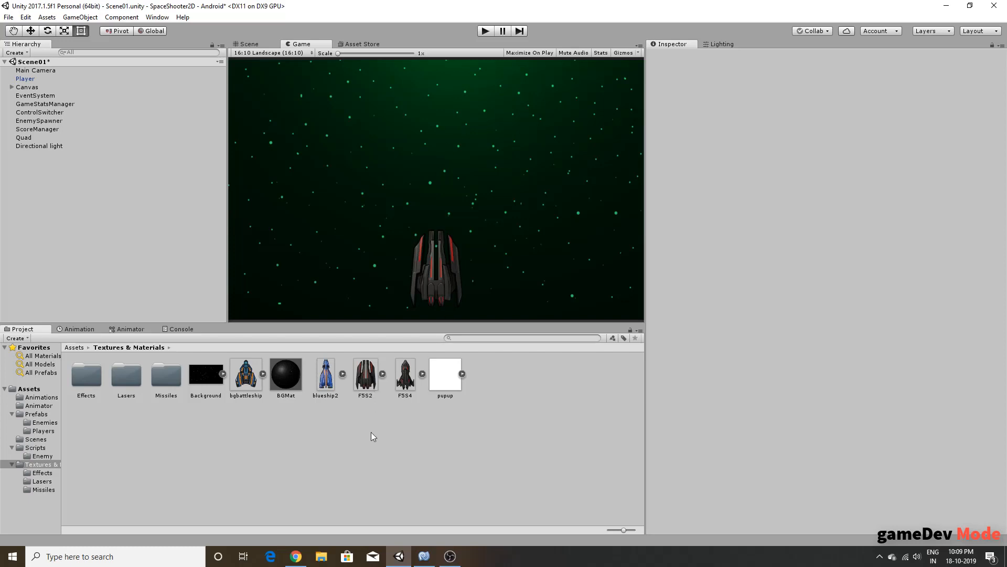
left_click(286, 388)
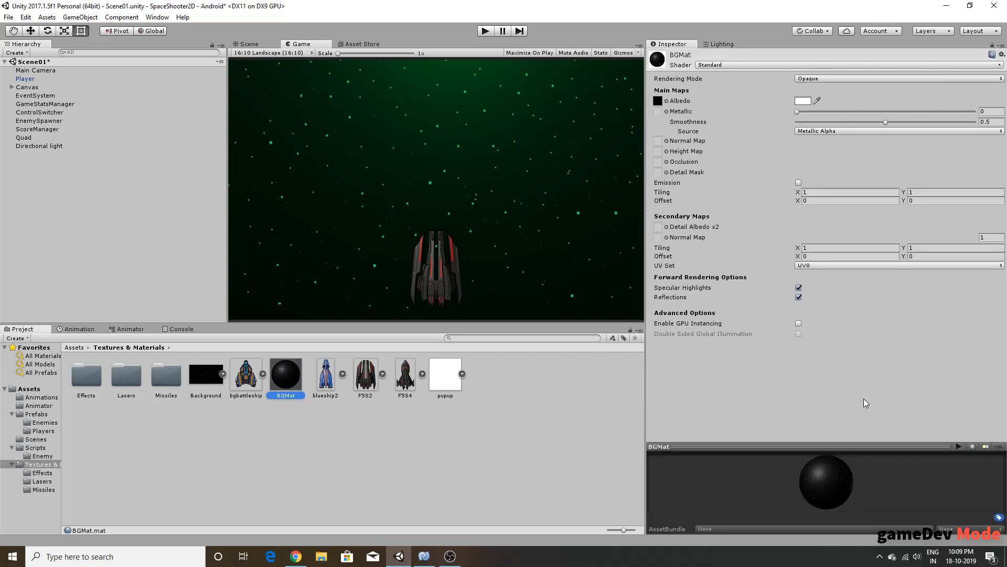
left_click(300, 428)
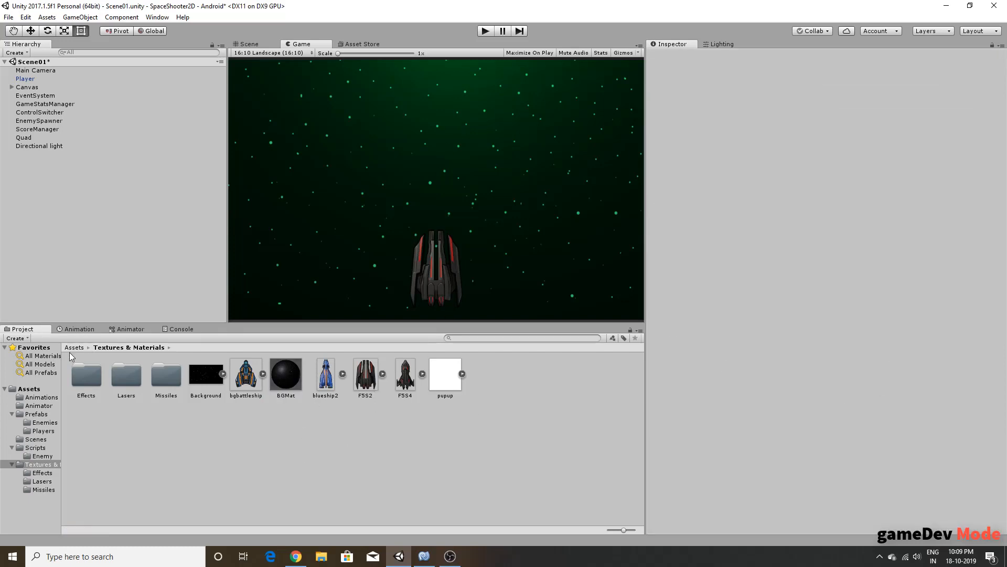
Step: Create a folder named Misc inside the Scripts folder and open it
left_click(72, 348)
double_click(240, 376)
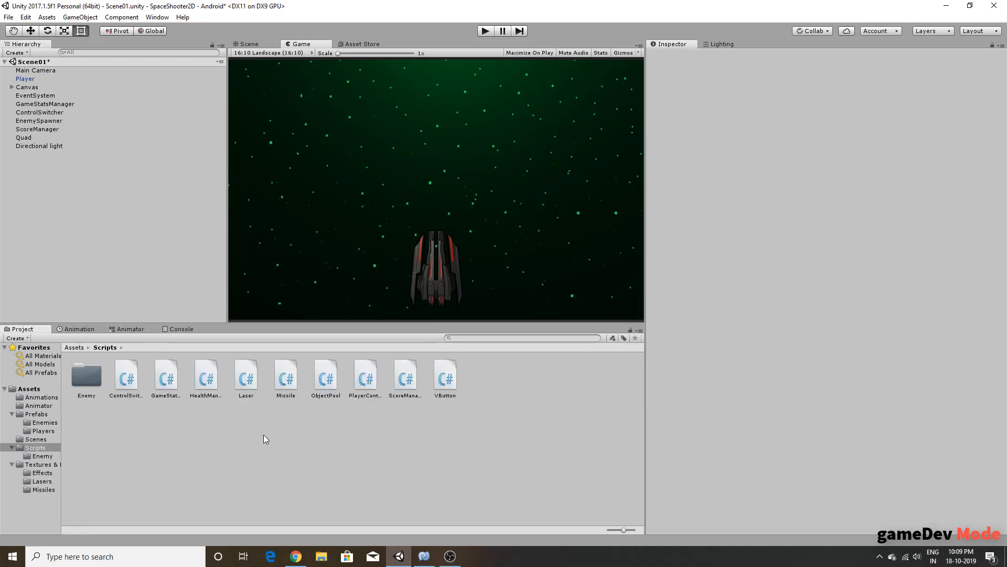
right_click(182, 426)
mouse_move(299, 234)
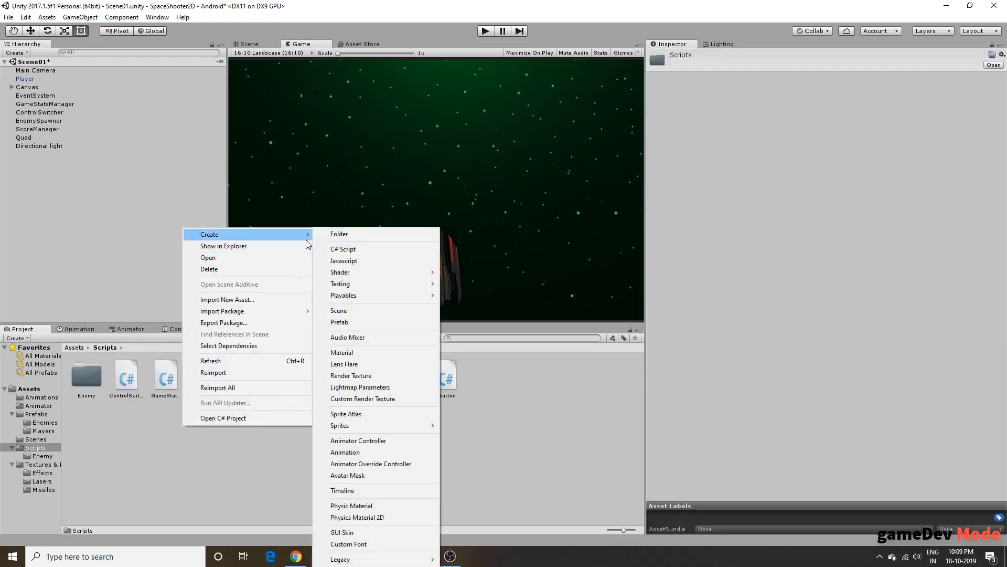
left_click(342, 235)
type("Misc")
key("Return")
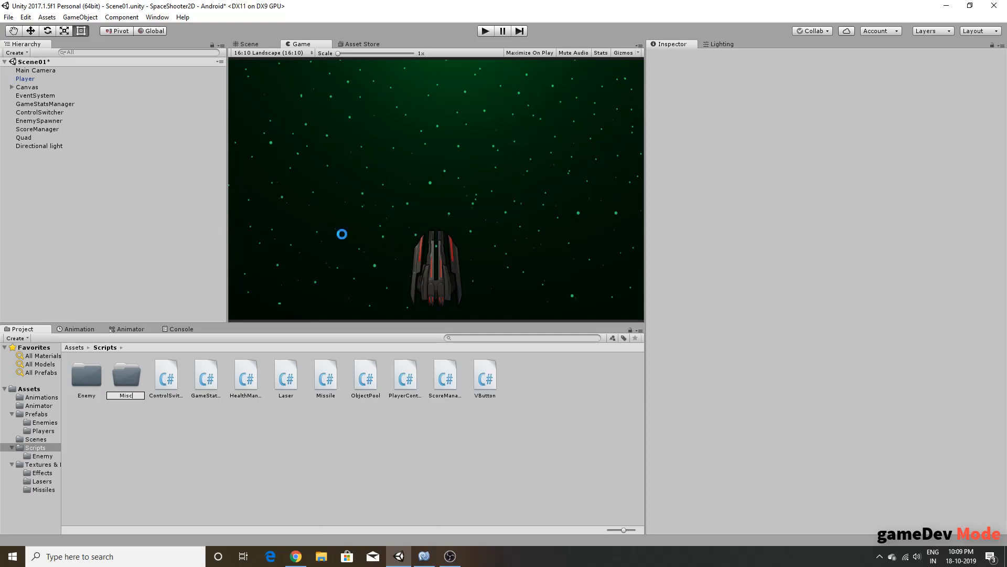
key("Return")
Step: Create a C# script named BgMover in the Misc folder
right_click(255, 401)
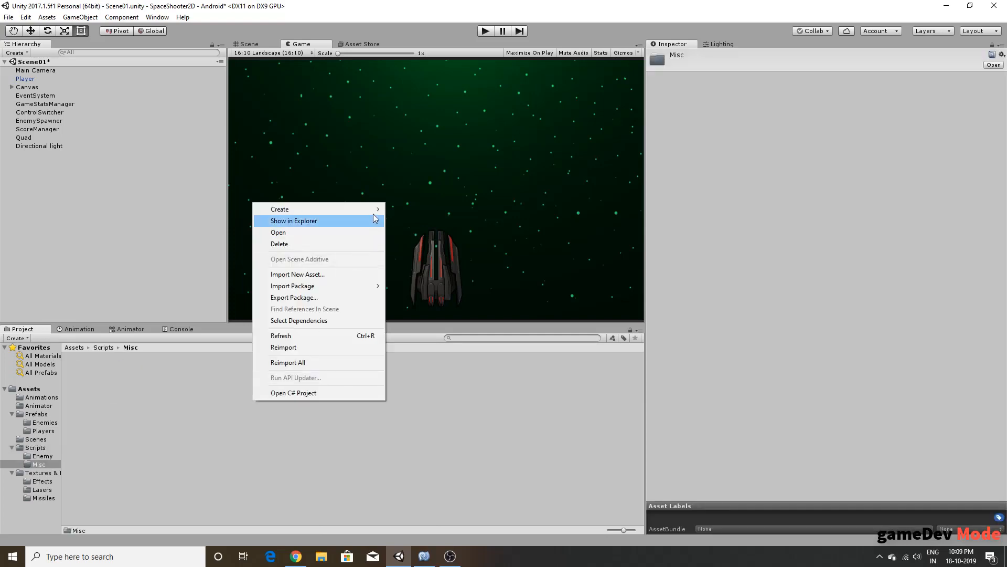
mouse_move(373, 211)
left_click(441, 225)
type("S")
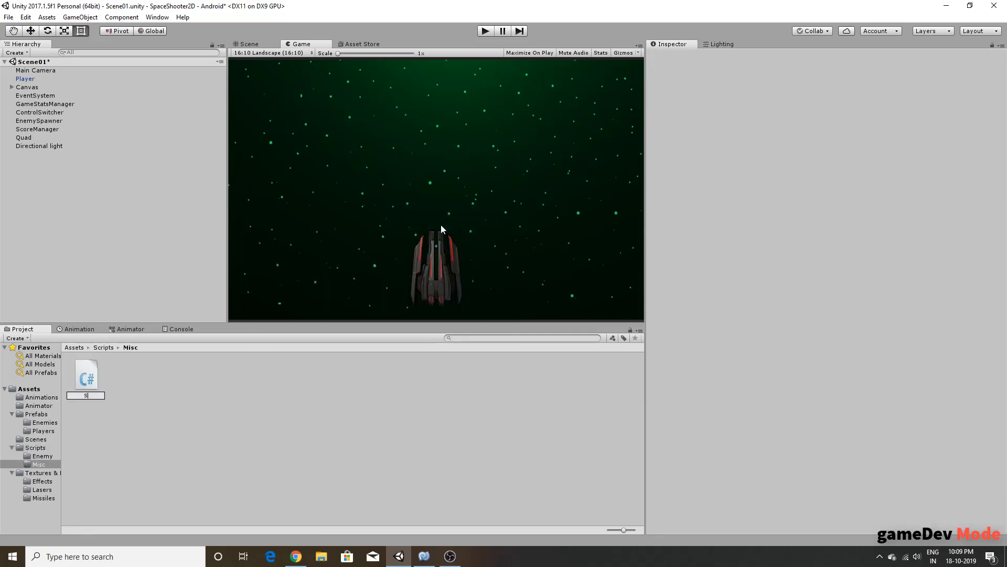
type("gMover")
key("Return")
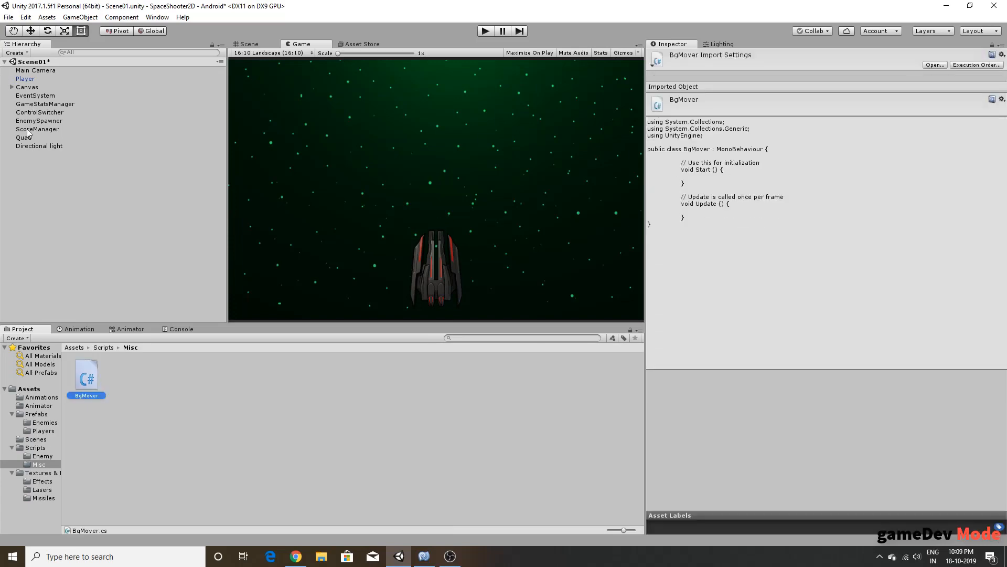
Step: Attach the BgMover script to the Quad as a component
left_click(24, 137)
scroll(752, 326, "down", 5)
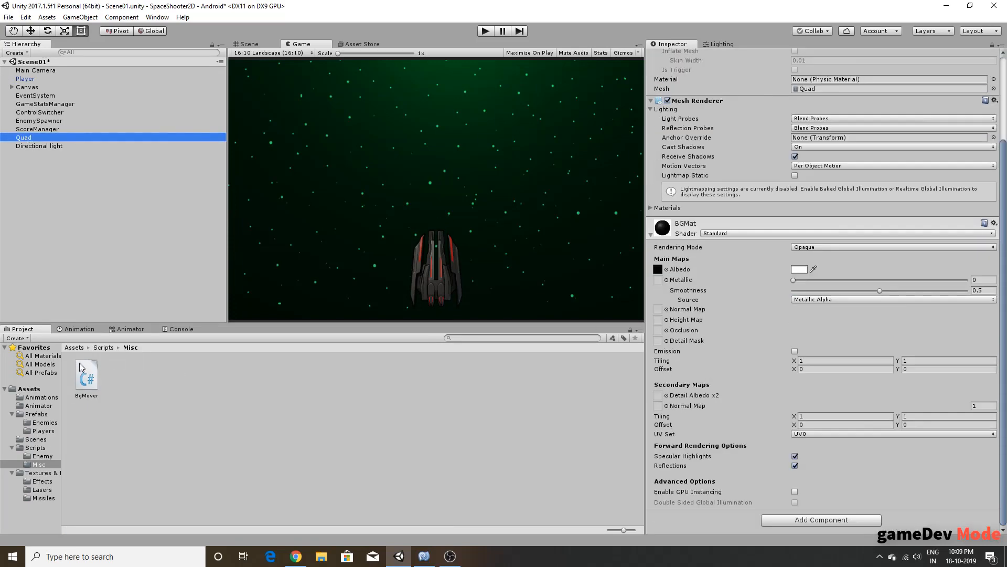
left_click_drag(84, 375, 800, 218)
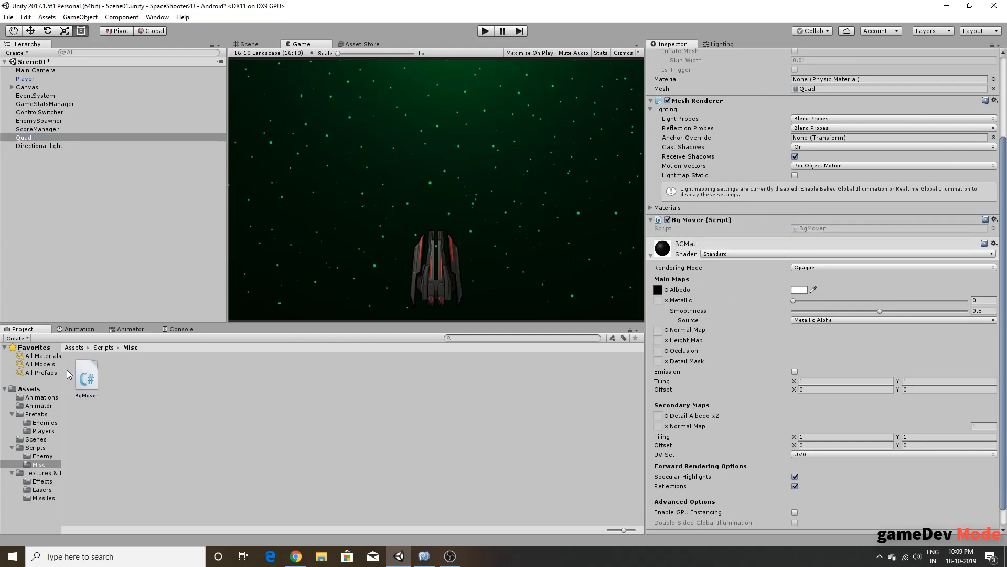
Step: Open BgMover in MonoDevelop and declare a private float scrollSpeed with value 0.3f at the top of the class
double_click(83, 372)
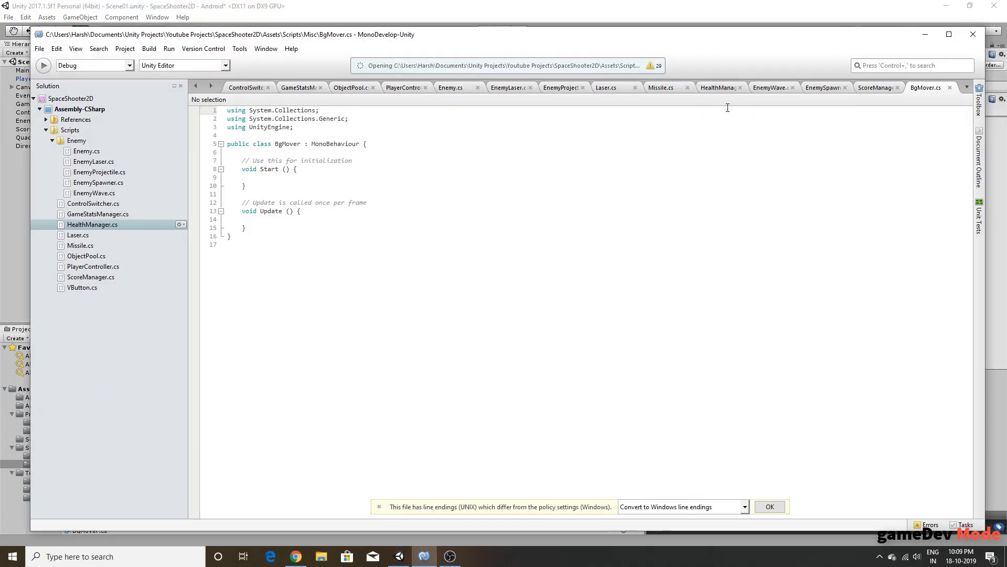
left_click(948, 34)
left_click(322, 124)
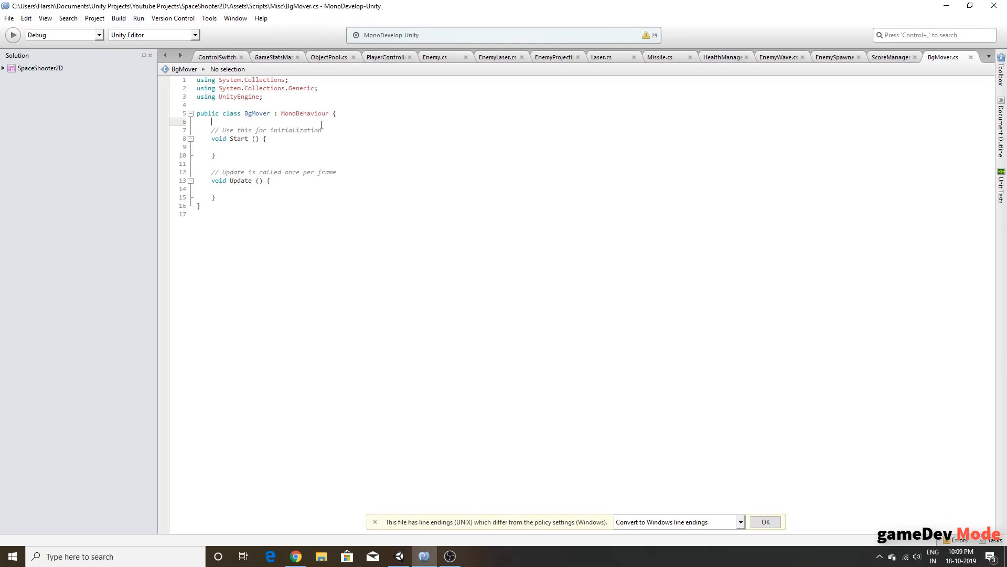
key("Return")
type("private ")
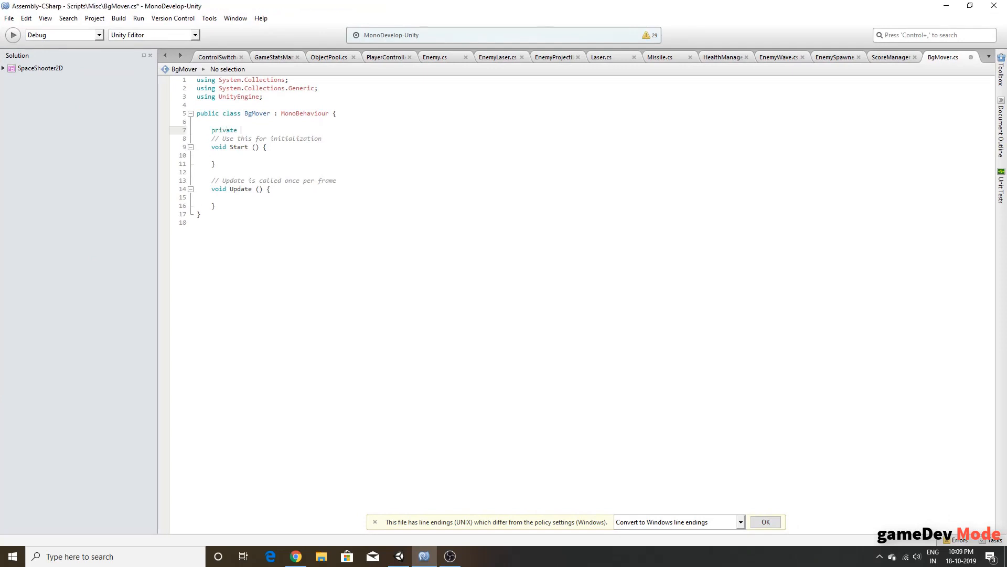
type("flaot")
key("BackSpace")
key("BackSpace")
type("oat sco")
type("oll")
type("Se")
type(".3f;")
Step: Add the [SerializeField] attribute in front of the scrollSpeed declaration
key("Left")
key("Left")
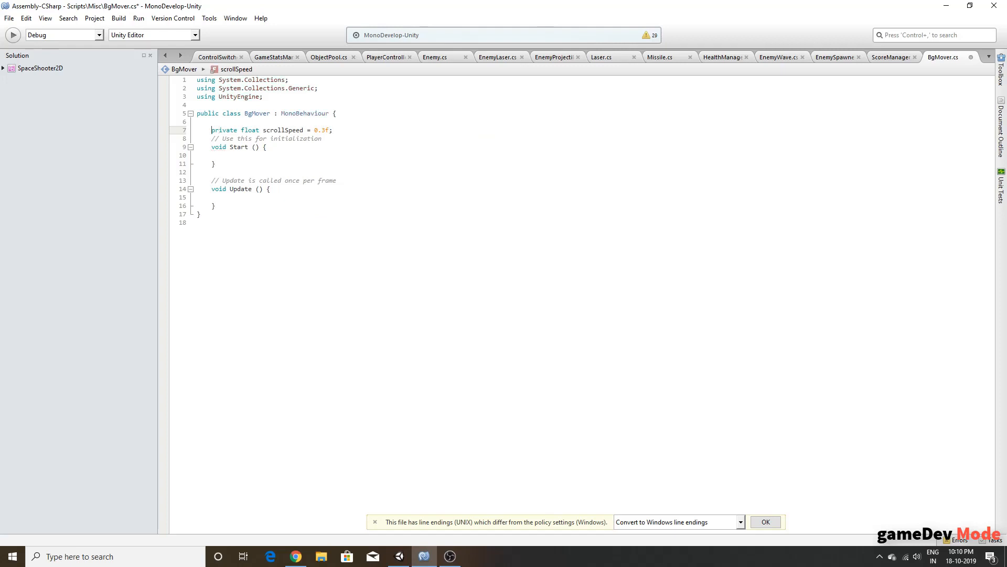
type("[Se")
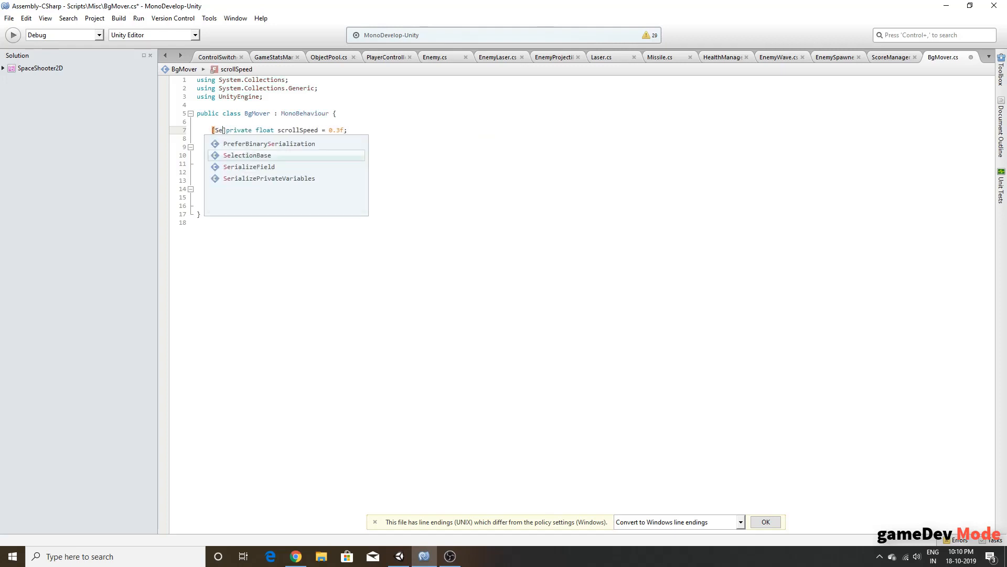
key("Down")
key("Return")
key("Right")
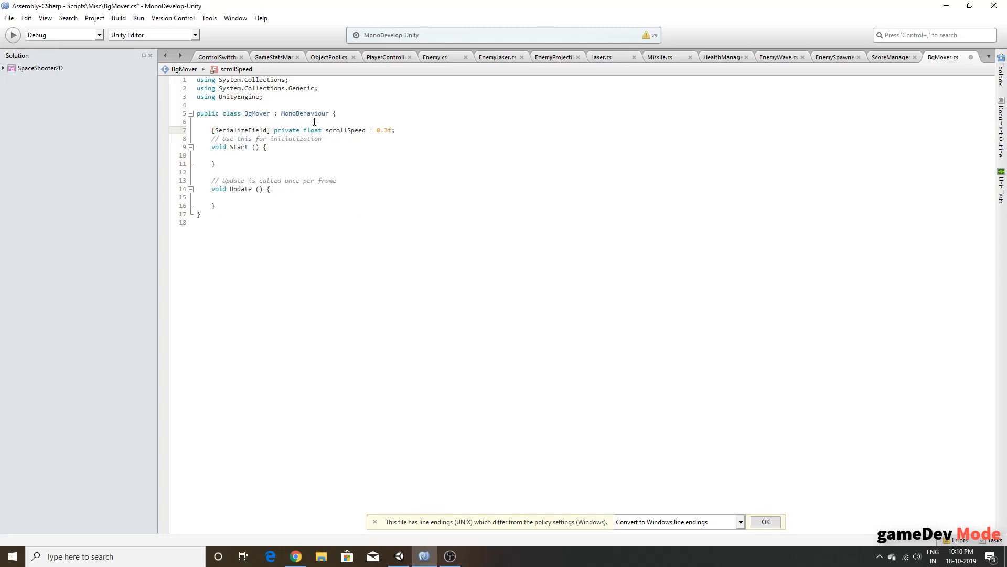
left_click_drag(299, 137, 281, 131)
left_click(281, 131)
Step: Switch to Unity and rename the Quad object as Background
left_click(958, 4)
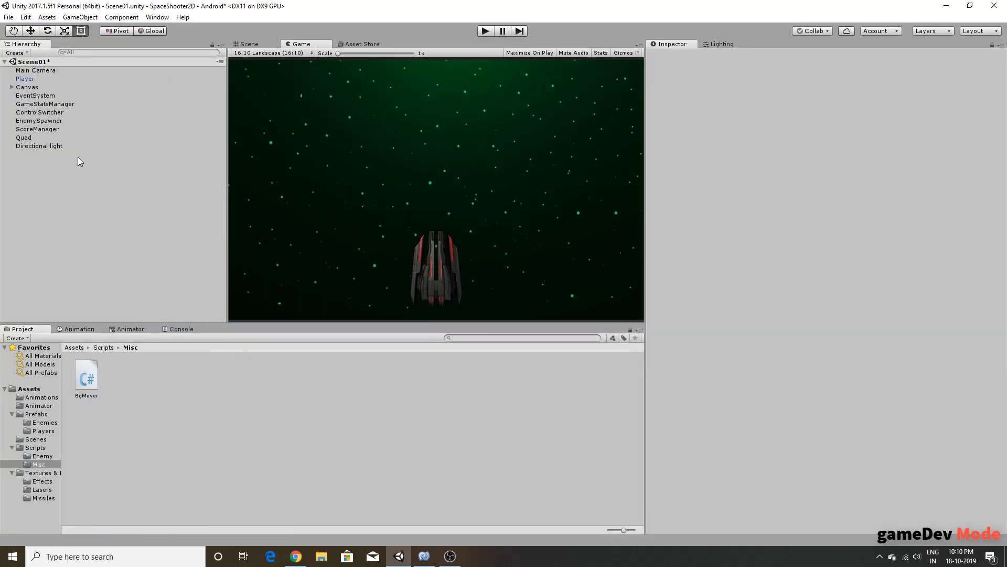
left_click(55, 139)
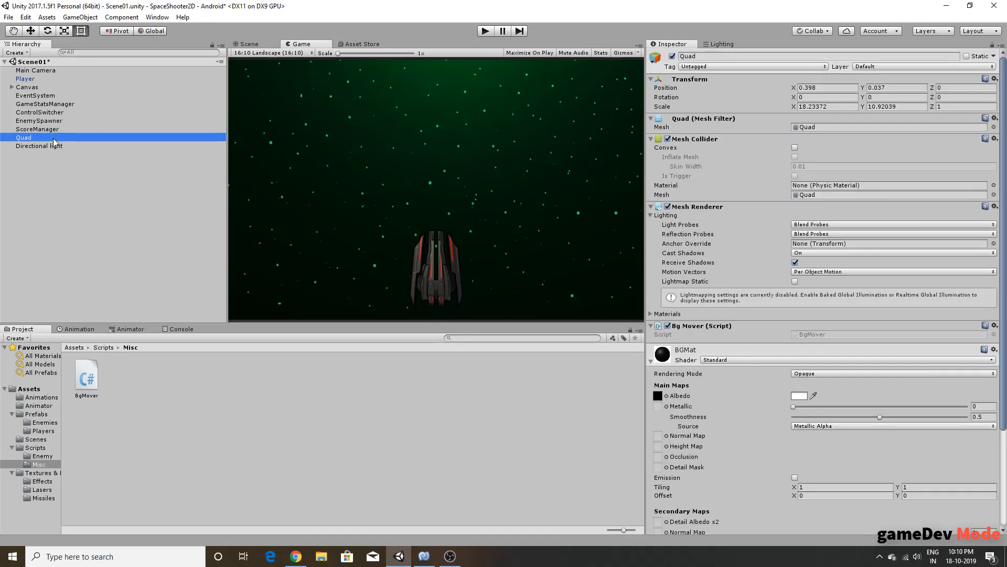
left_click(54, 138)
type("Bac")
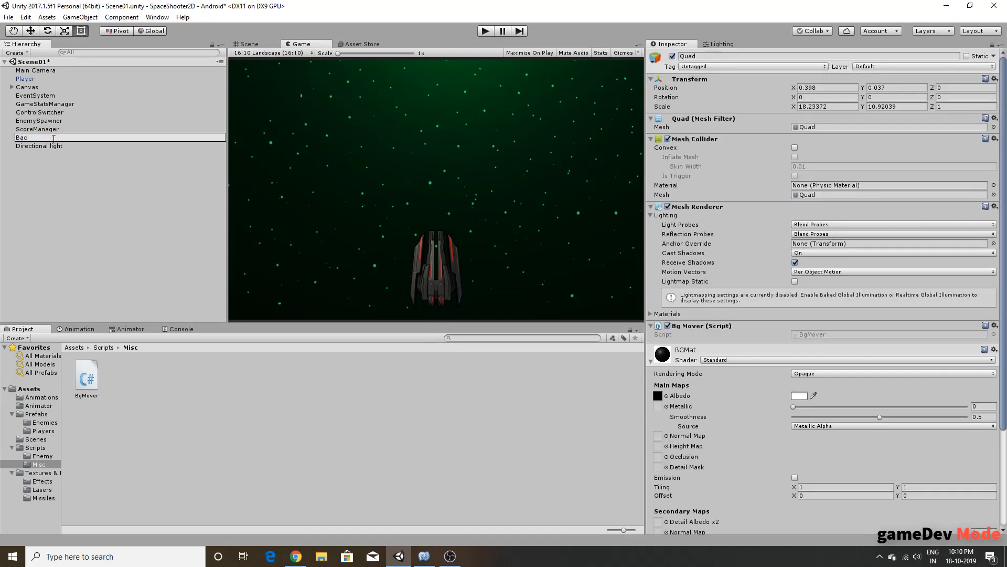
type("kground")
key("Return")
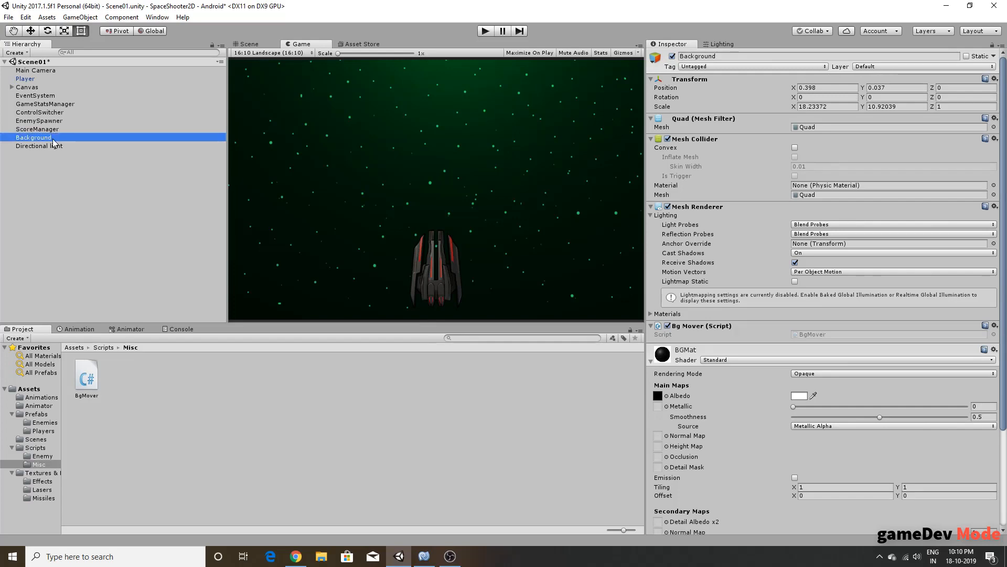
left_click(106, 203)
Step: Return to the BgMover script and insert a blank line below the scrollSpeed declaration
left_click(90, 397)
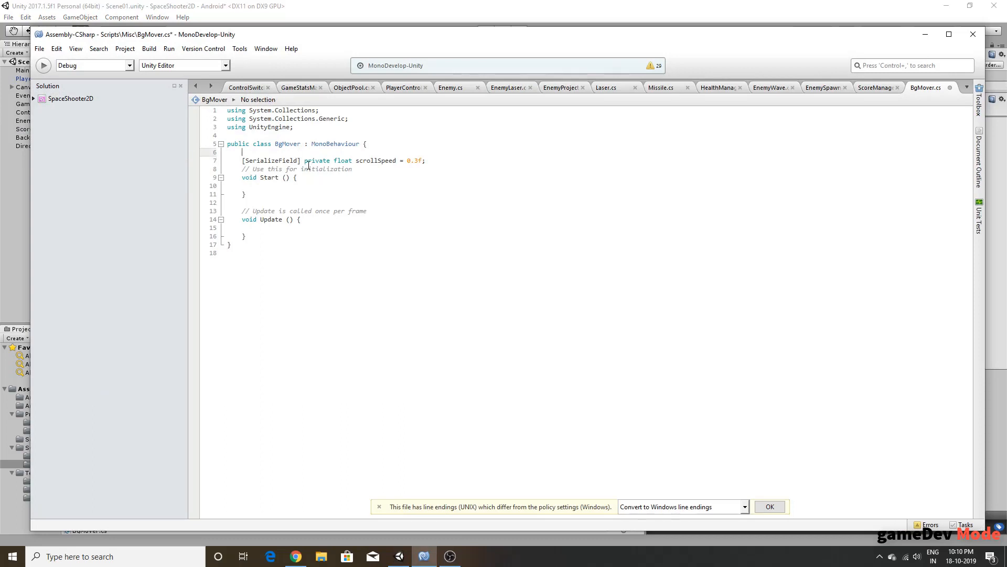
left_click(452, 170)
left_click(448, 162)
key("Return")
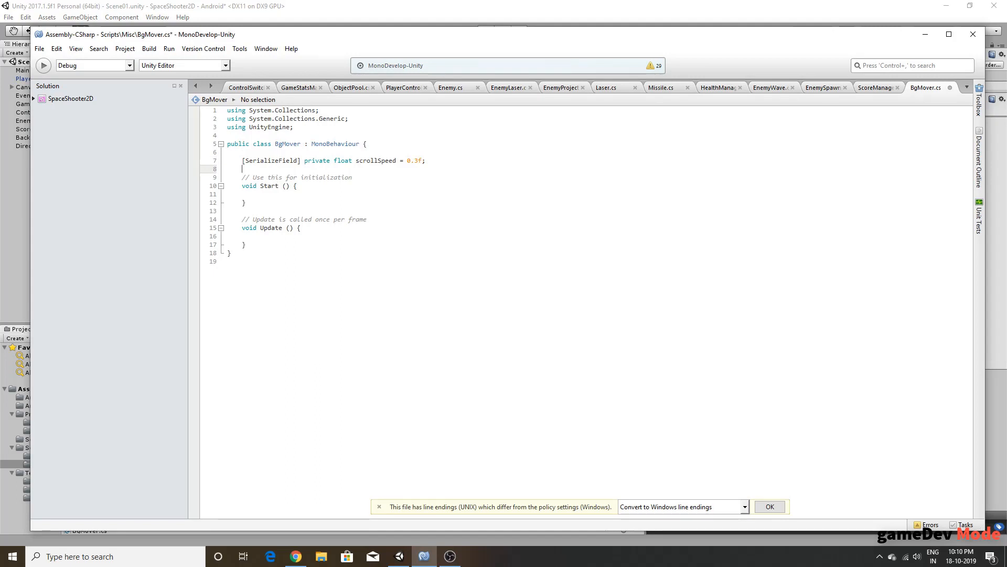
left_click_drag(296, 209, 231, 171)
left_click(228, 171)
left_click(925, 34)
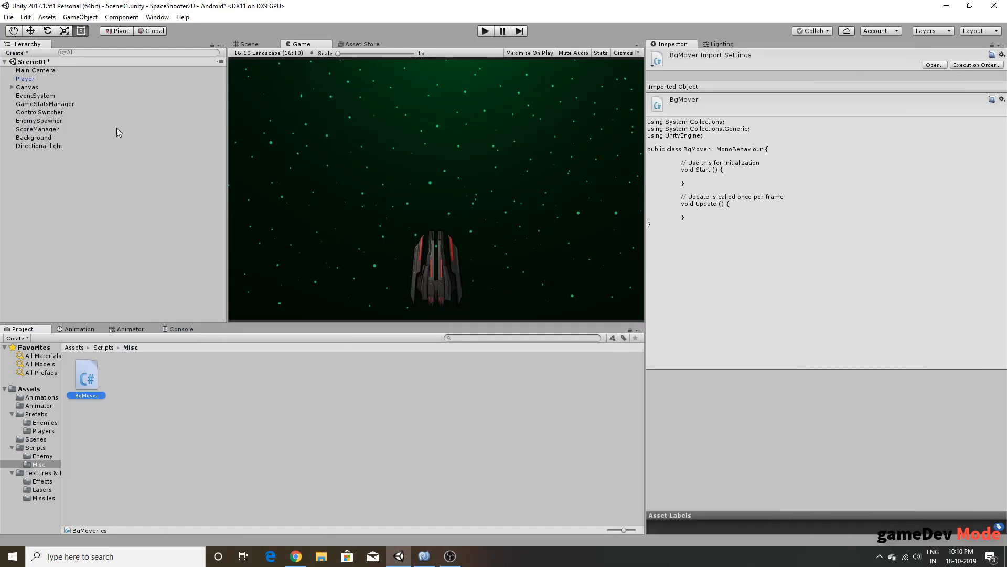
Step: In Unity, try varying the BGMat material's main-map Y offset, and undo the change
left_click(74, 347)
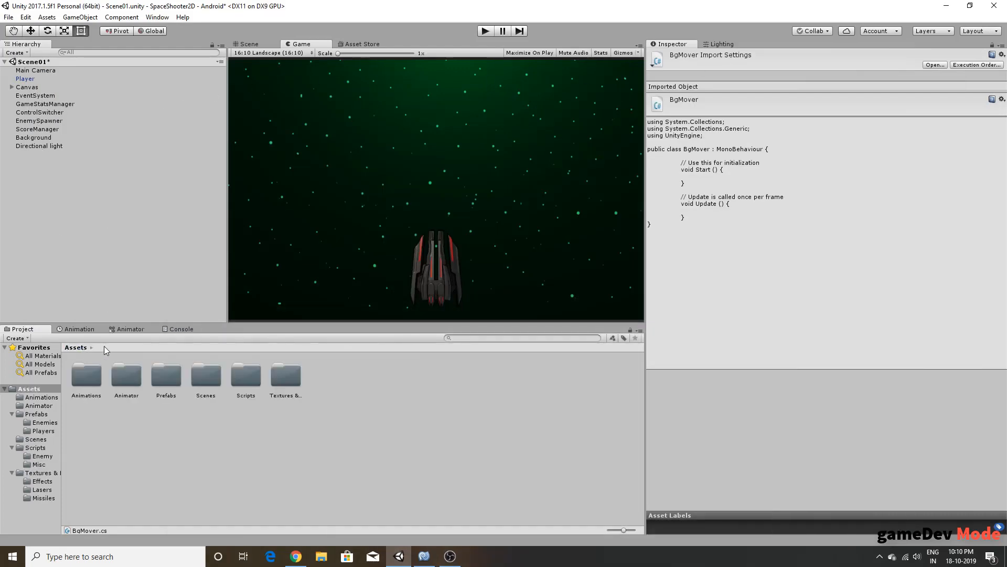
double_click(283, 378)
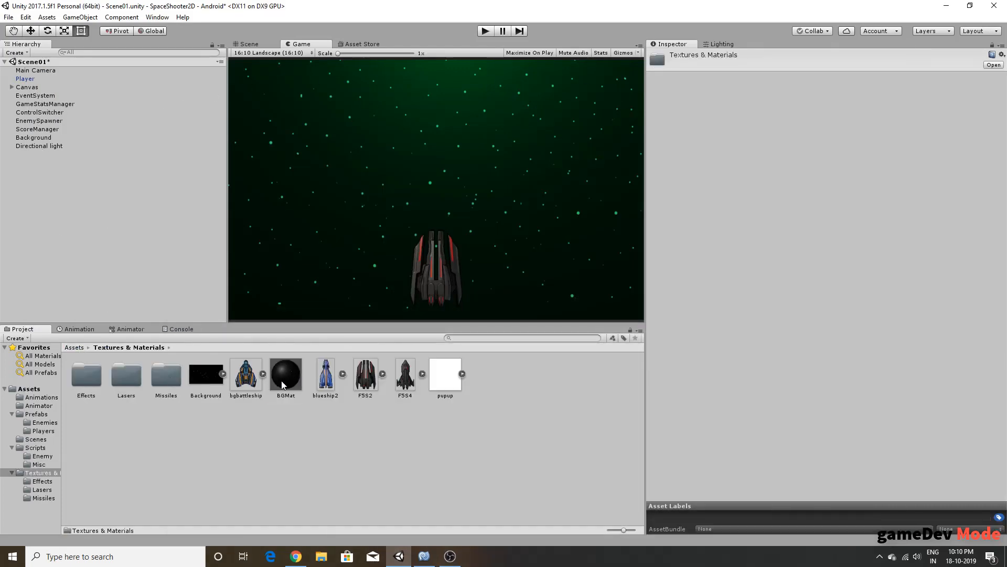
left_click(317, 386)
left_click(287, 378)
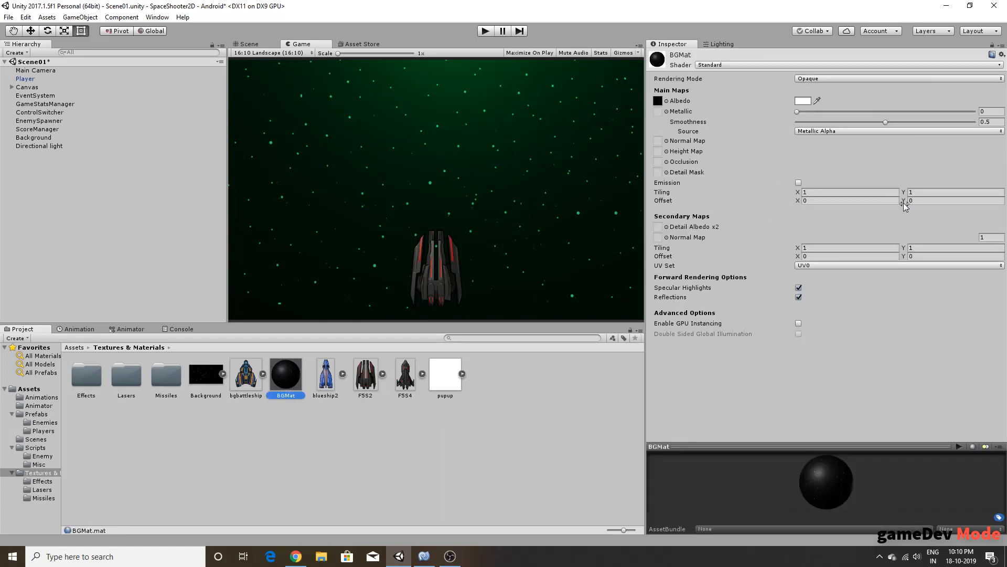
left_click_drag(903, 204, 919, 205)
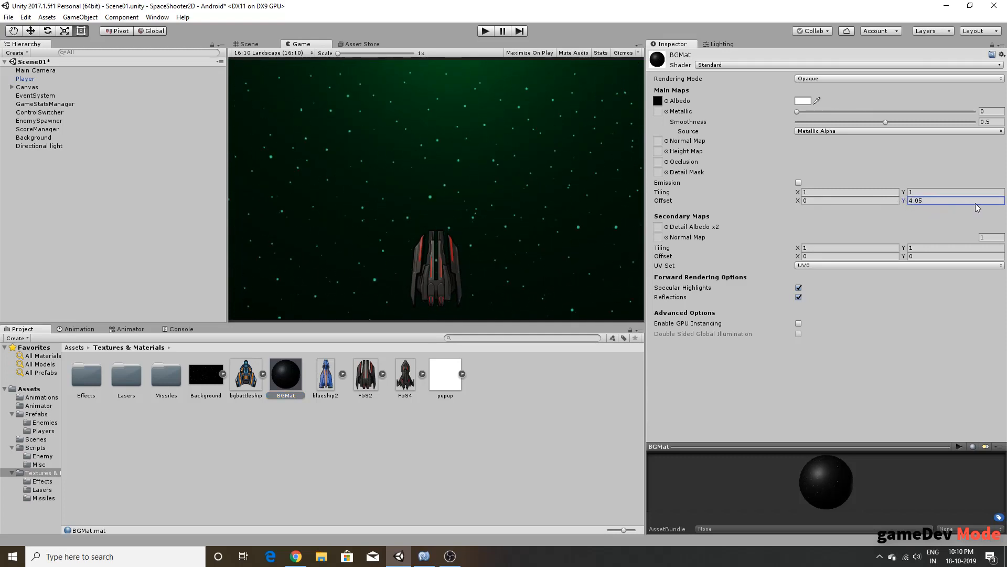
left_click_drag(976, 204, 989, 206)
key("ctrl+z")
left_click(484, 455)
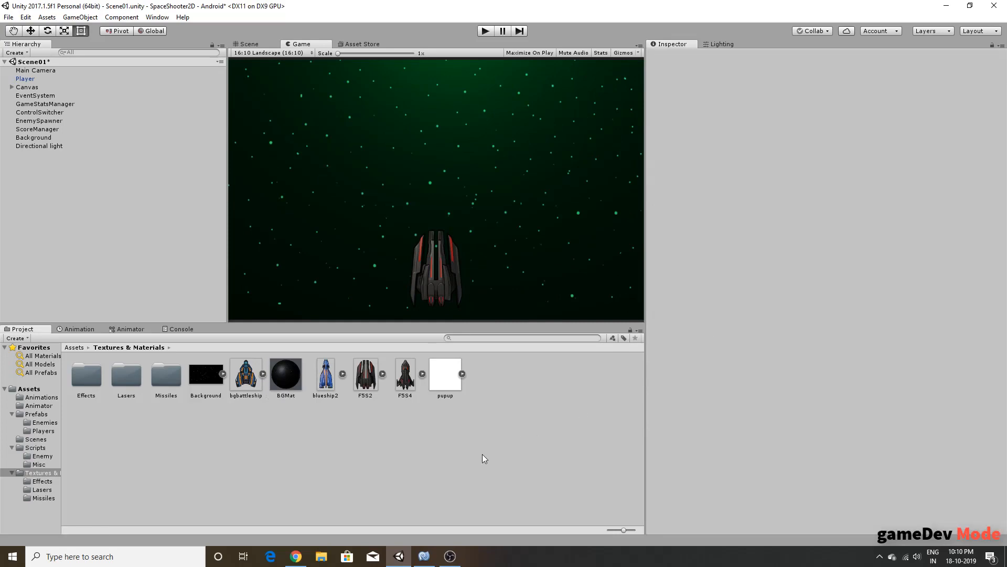
Step: Add another blank line above BgMover's Start method, and check BGMat's main-map offset in Unity before returning to the script
left_click(424, 556)
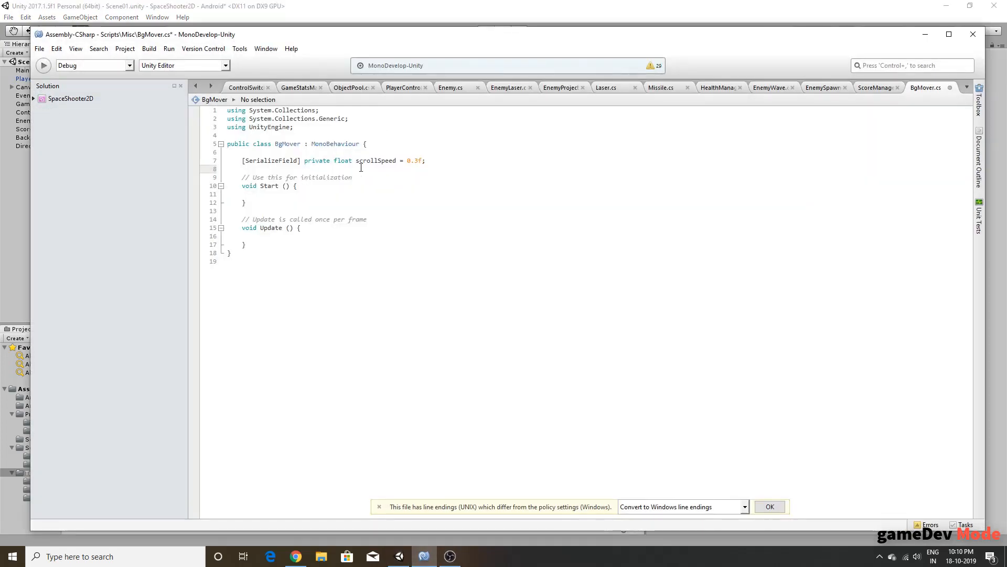
key("Return")
left_click(926, 36)
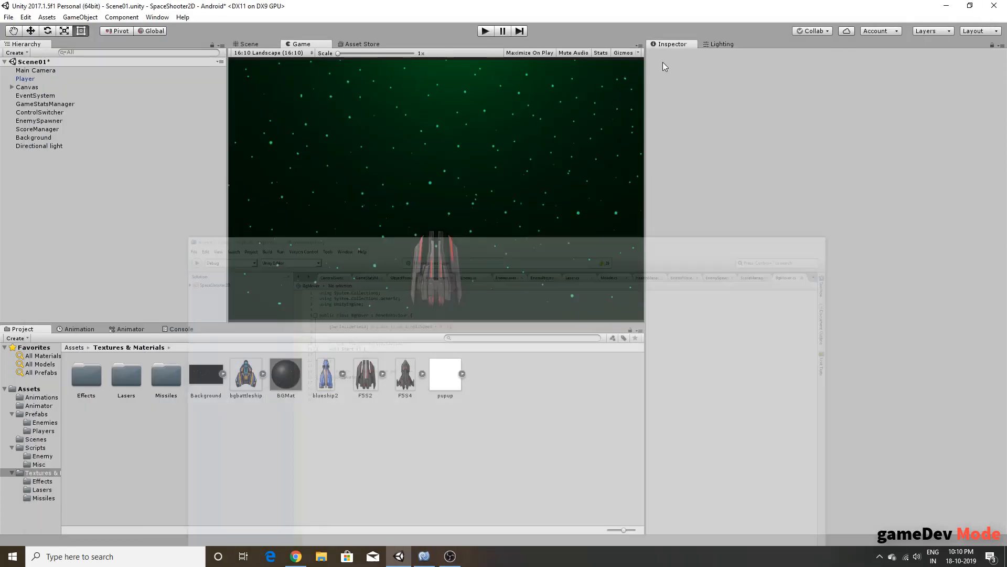
left_click(281, 392)
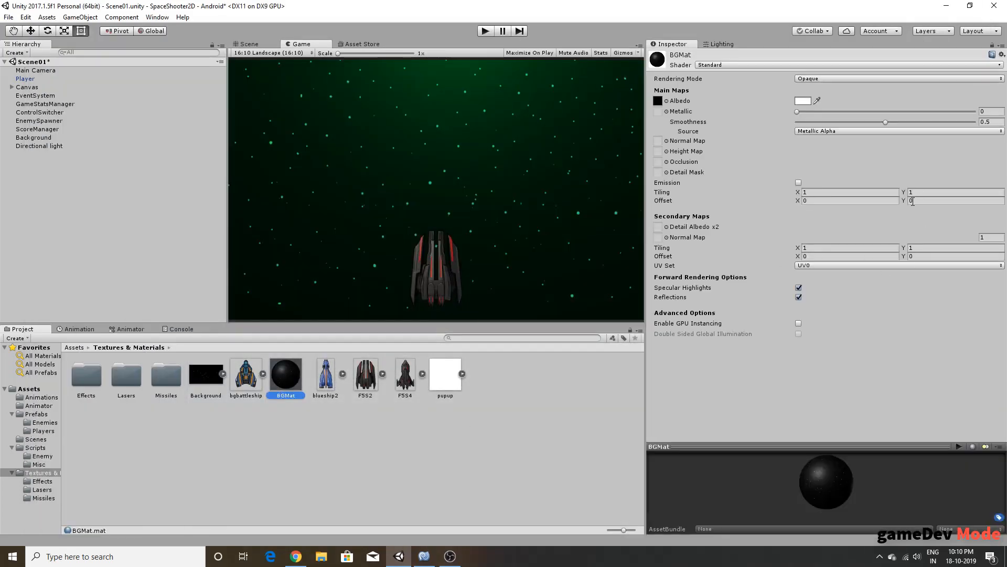
left_click(428, 560)
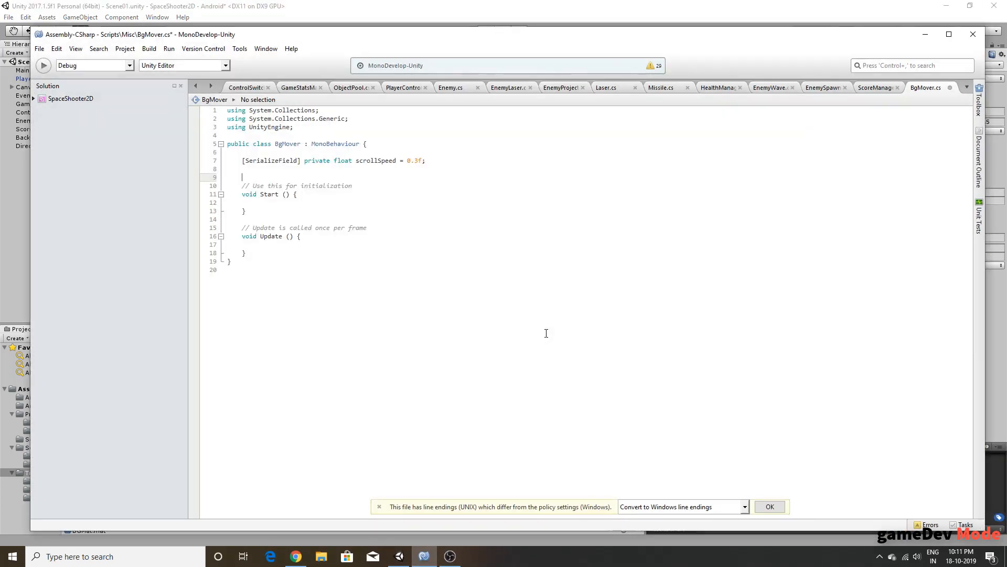
Step: Declare a private Vector2 field named startOffest below scrollSpeed in BgMover
type("private Vector2 startOffest")
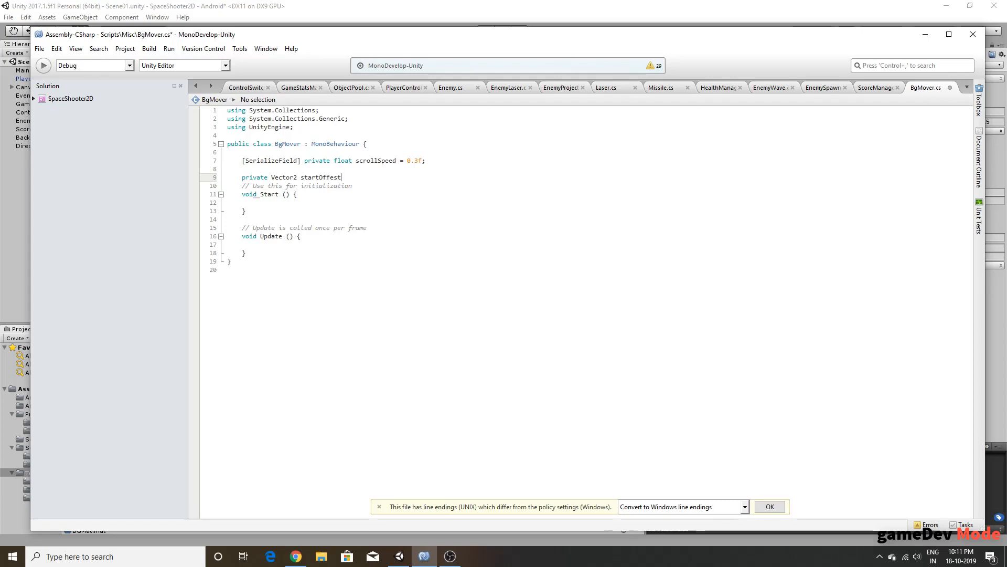
key("Down")
key("Down")
key("Down")
Step: In Start, begin assigning startOffest from GetComponent<MeshRenderer>()
type("startOffest = ")
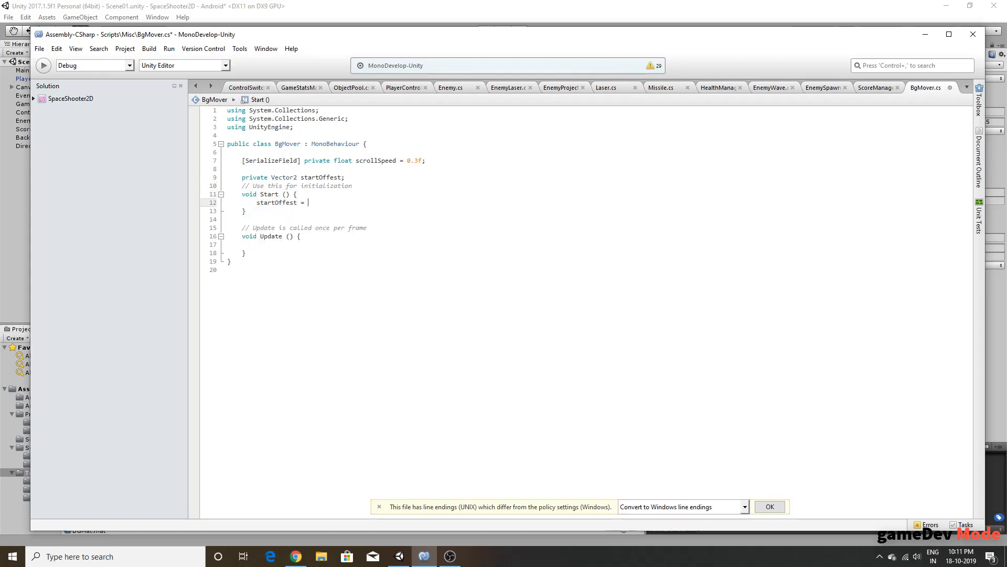
type("GetComponent")
type("<>")
type("Mesre>")
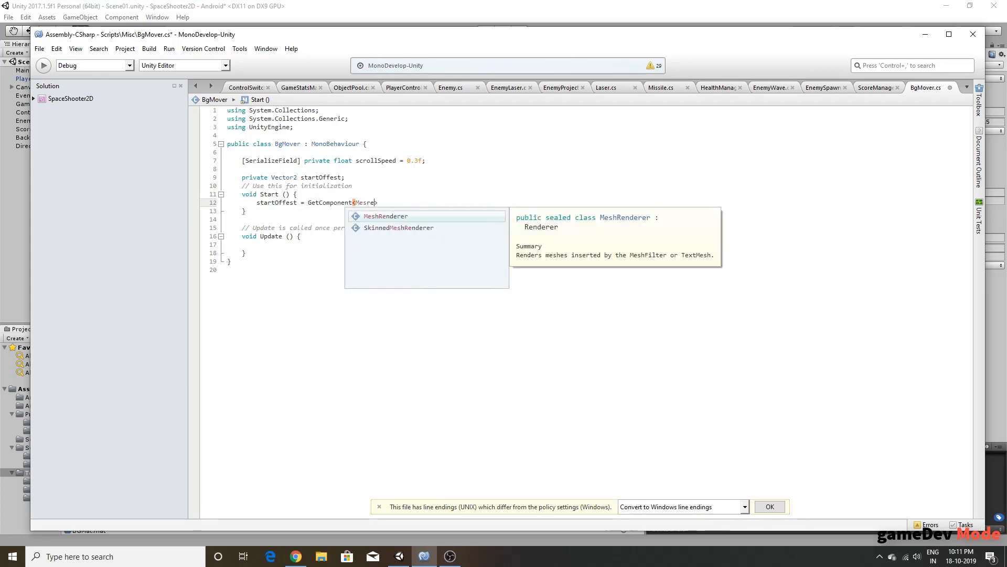
key("Return")
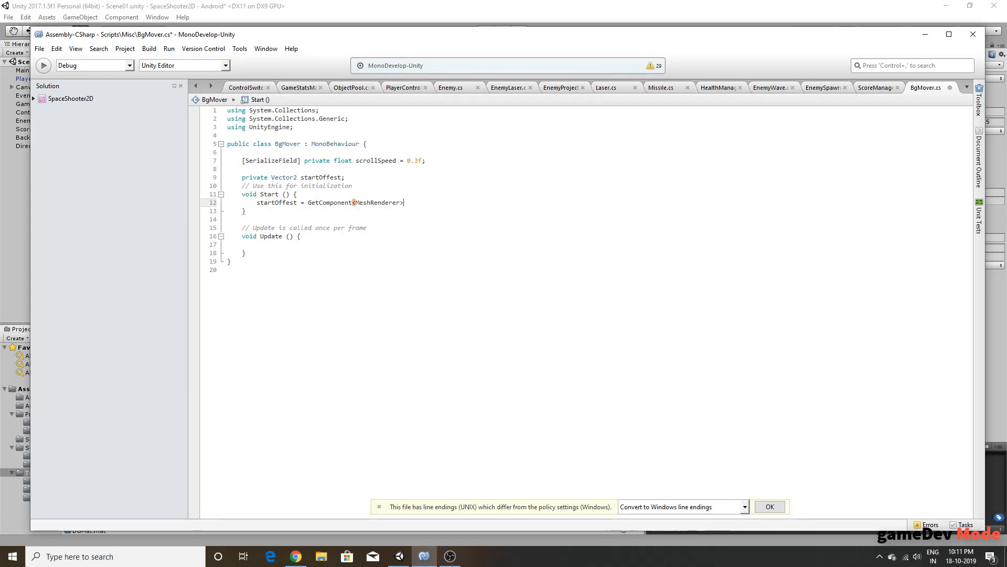
type("().")
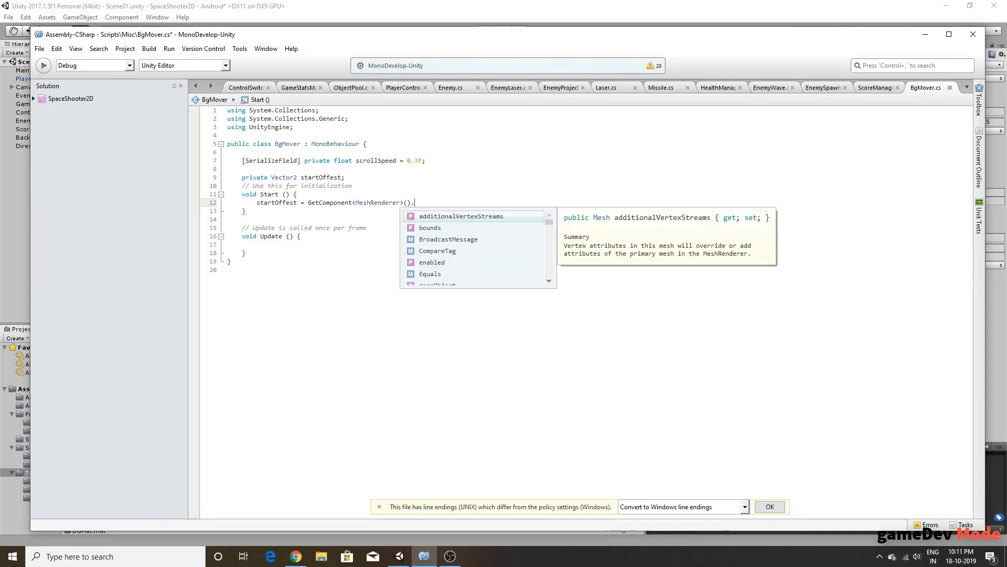
Step: Continue the startOffest assignment with a sharedMaterial.GetTextureOffset() call
type("sharedMaterial.")
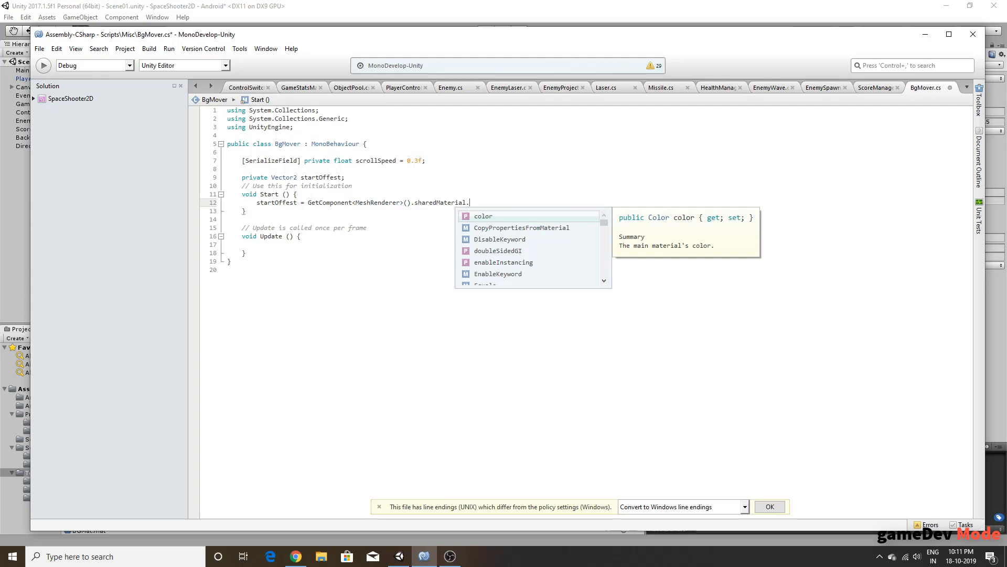
type("Get")
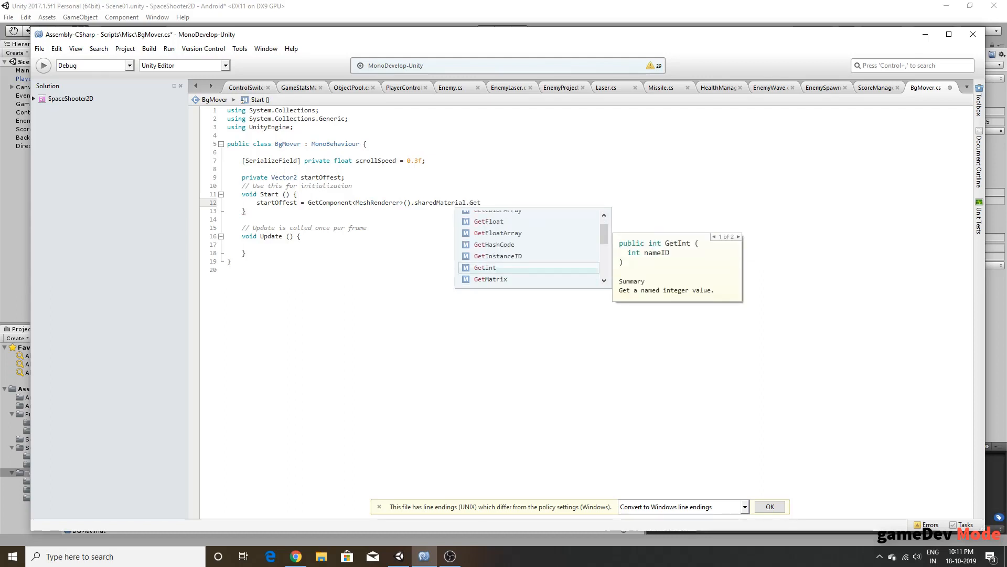
type("Te")
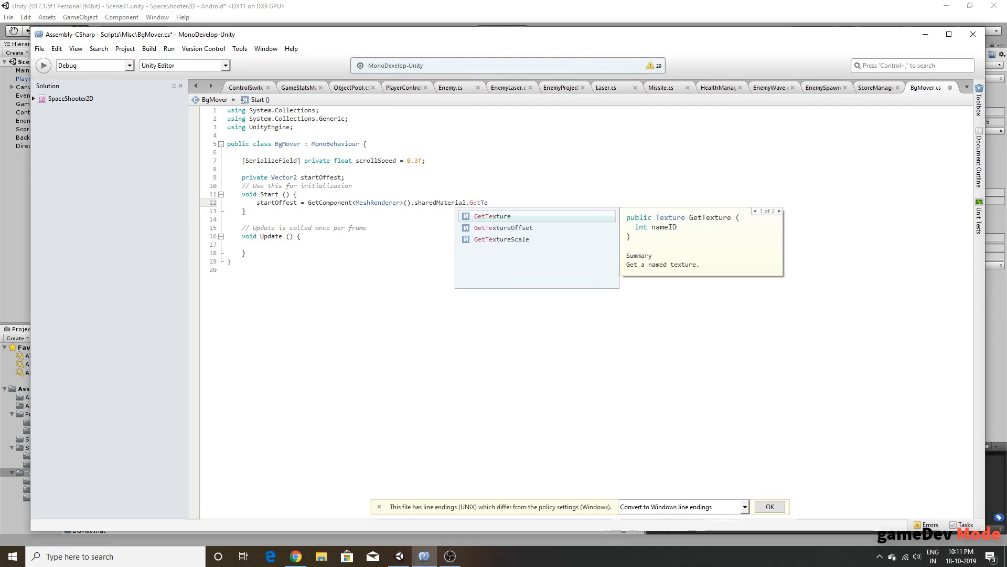
key("Down")
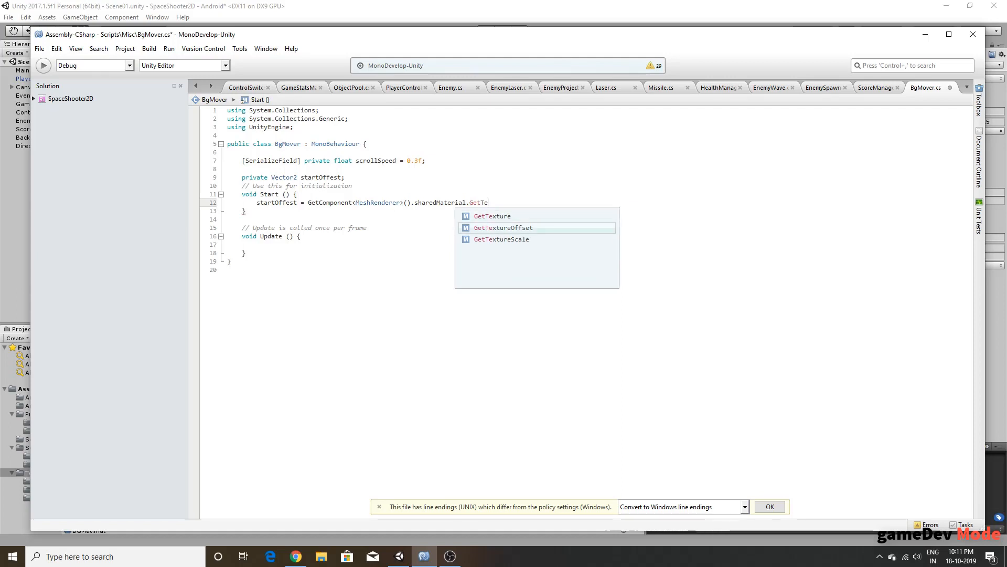
key("Return")
type("()")
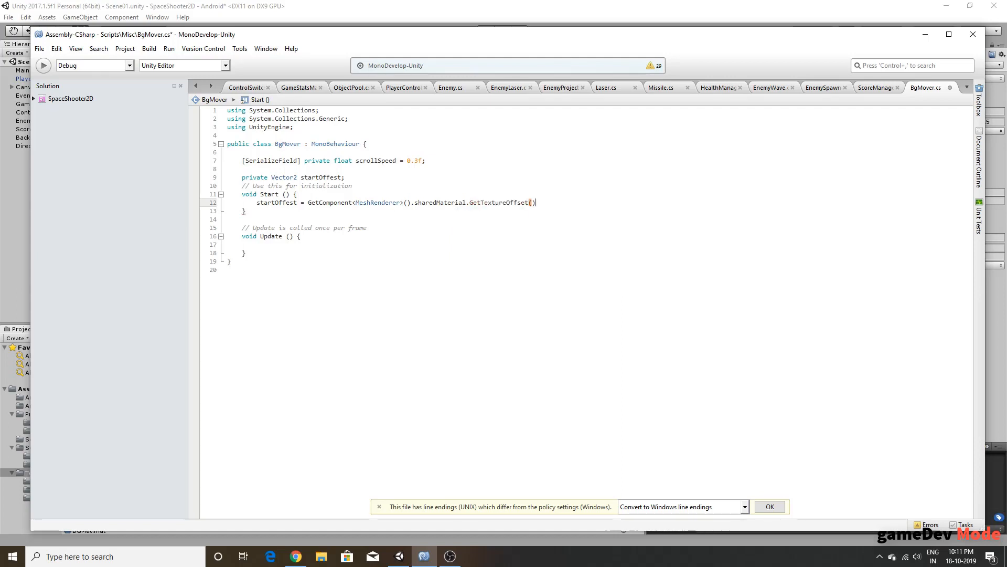
Step: Pass "_MainTex" as the GetTextureOffset argument and end the statement with a semicolon
type("\"")
type("_Mai")
type("ntext")
key("BackSpace")
key("BackSpace")
key("BackSpace")
key("BackSpace")
type("Tex\");")
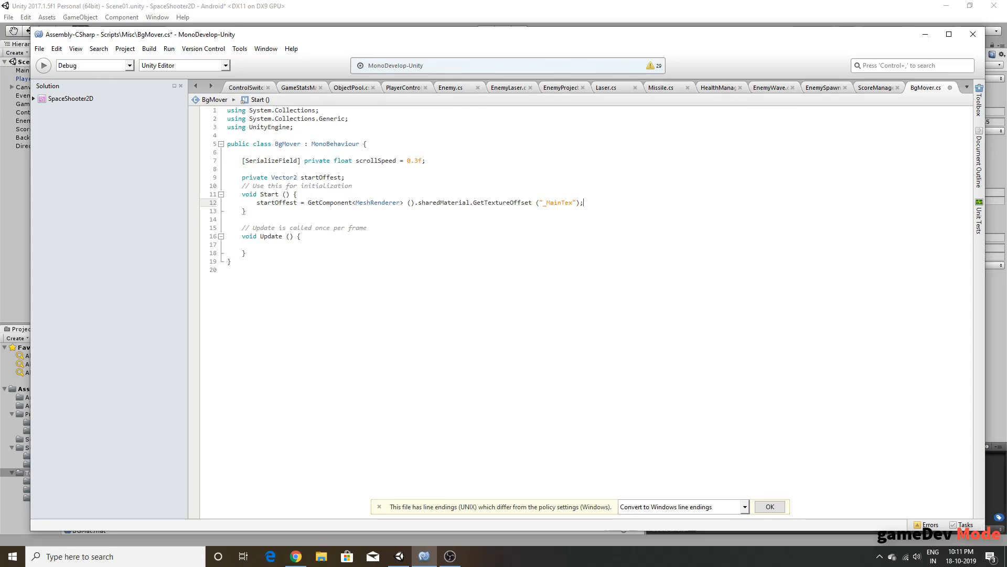
Step: Switch to Chrome and search Google for "_maintex unity", close the results, and return to the BgMover script
left_click_drag(572, 206, 546, 207)
left_click(546, 206)
left_click(926, 35)
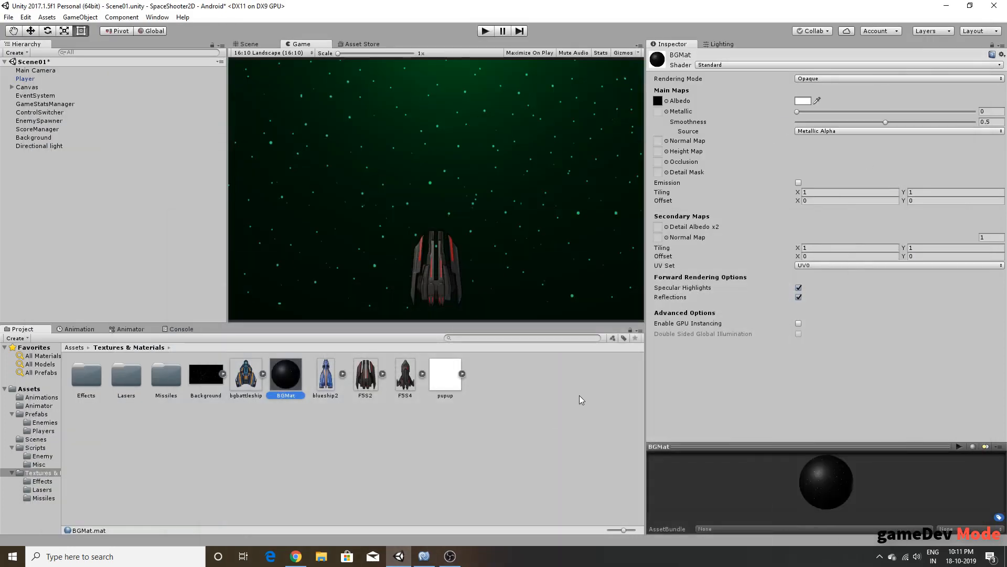
key("alt+Tab")
left_click(141, 9)
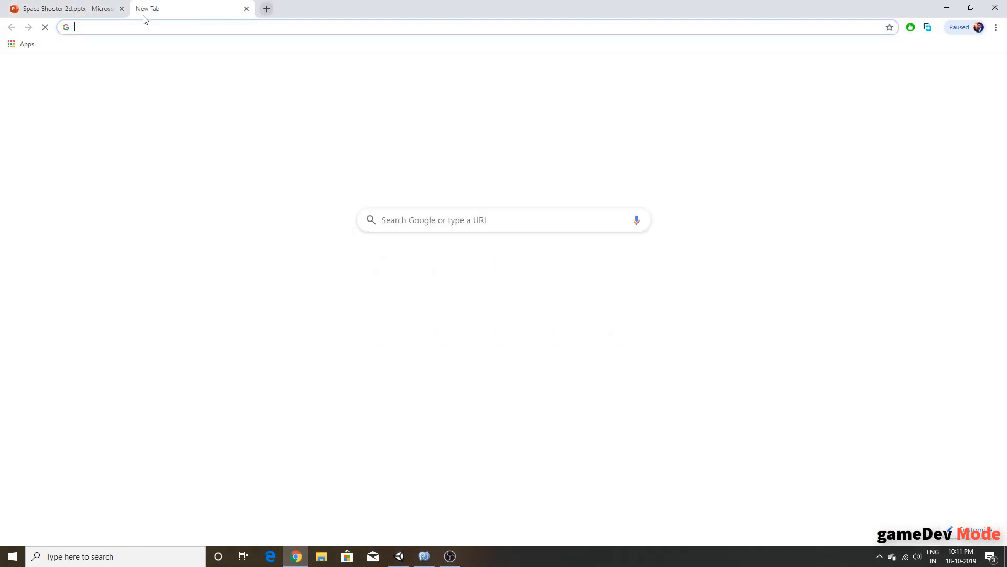
type("_MainTex")
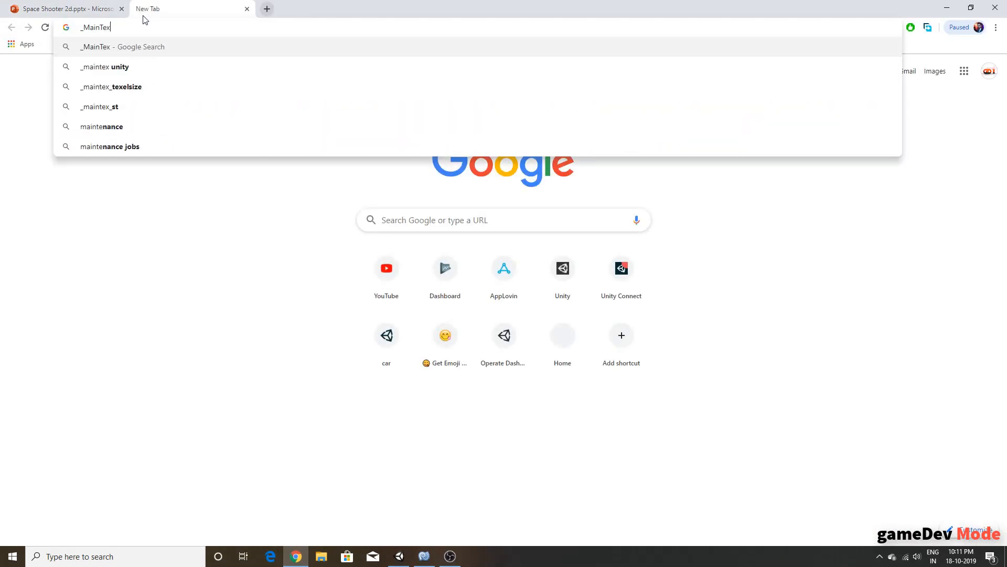
key("Down")
key("Return")
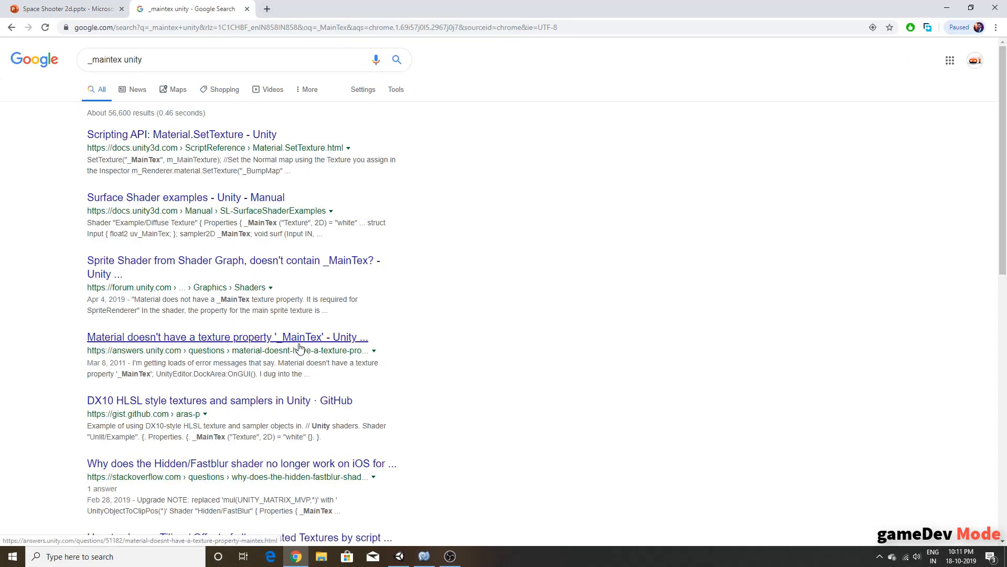
left_click(248, 8)
left_click(947, 8)
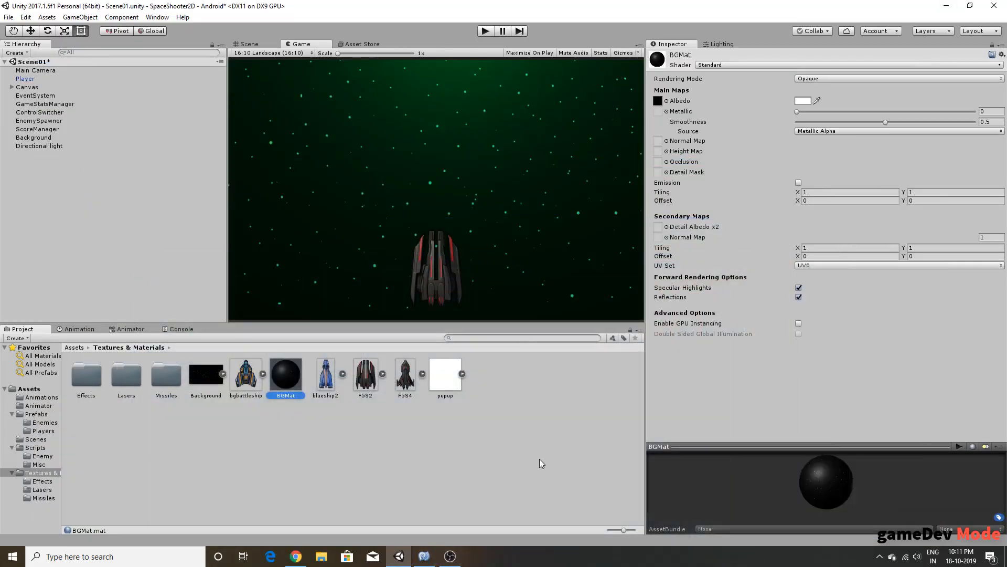
left_click(424, 556)
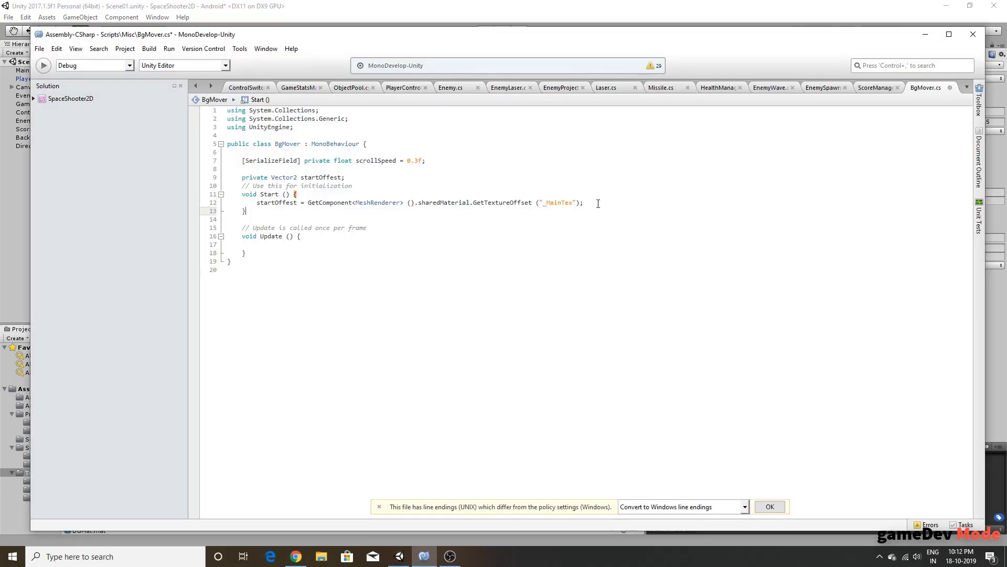
Step: Move the opening brace of the Start method onto its own line
left_click(602, 201)
left_click(293, 194)
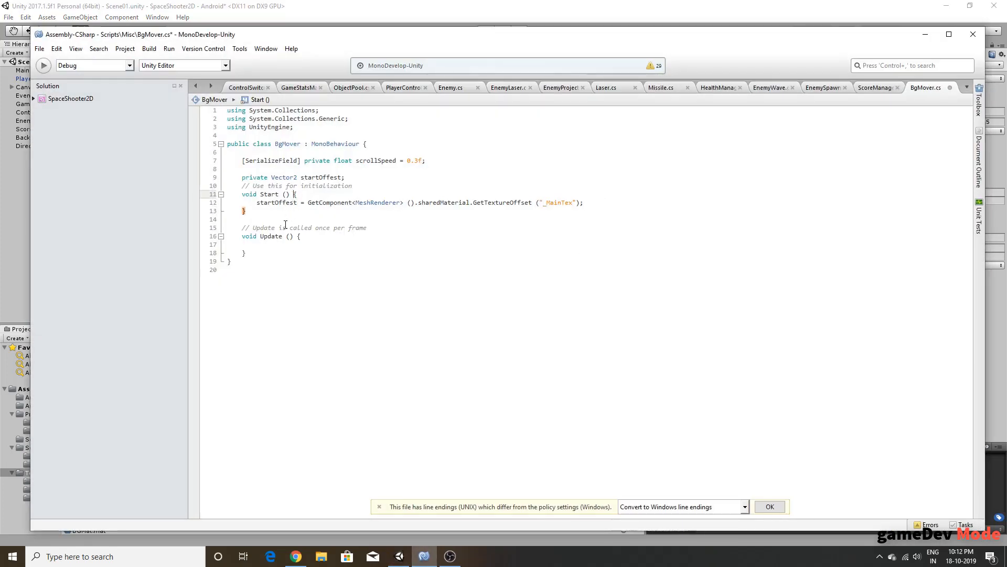
key("Return")
Step: Try adding a private OnDisable() method with an empty body between Start and Update
left_click(266, 220)
left_click(261, 228)
key("Return")
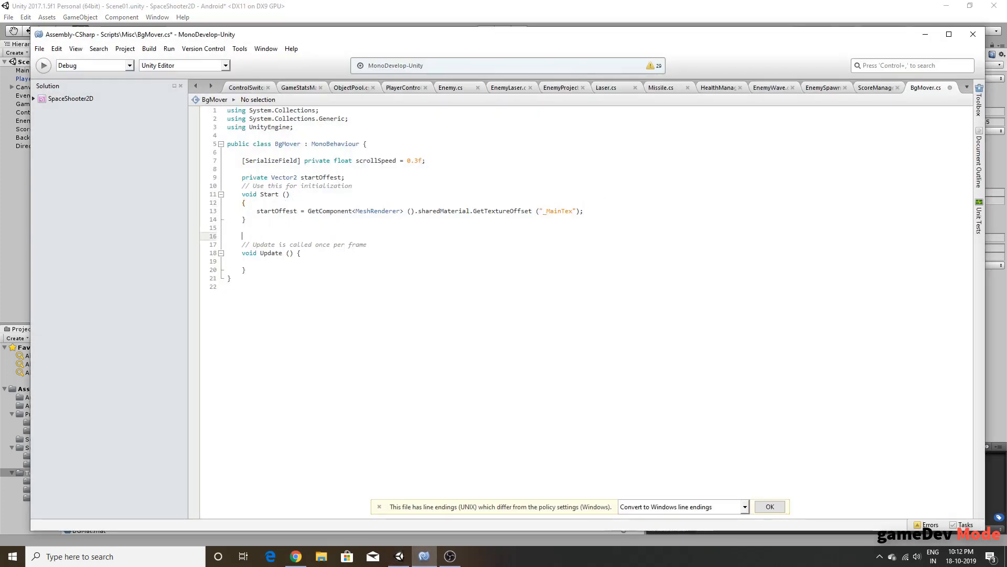
type("private")
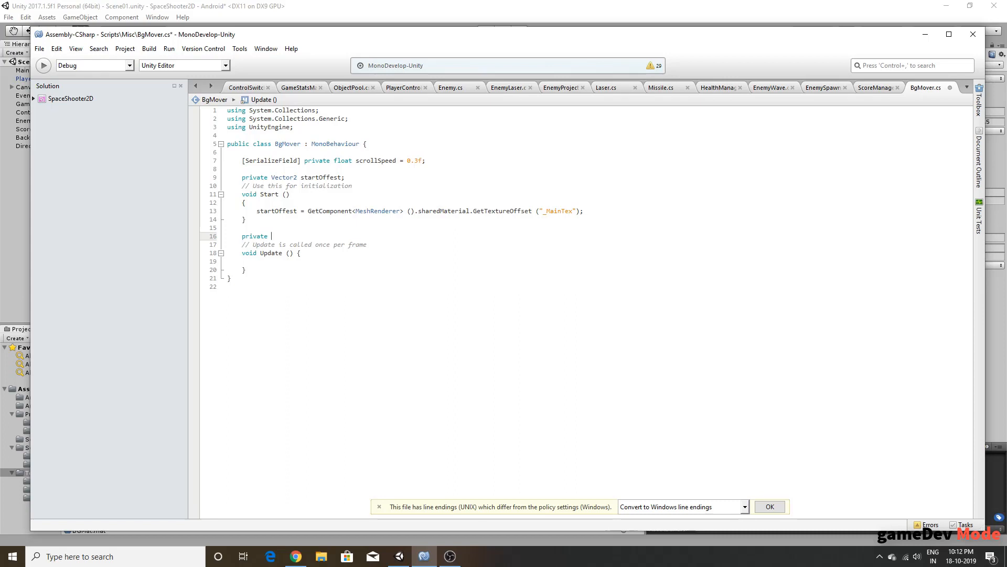
type("OnDisa")
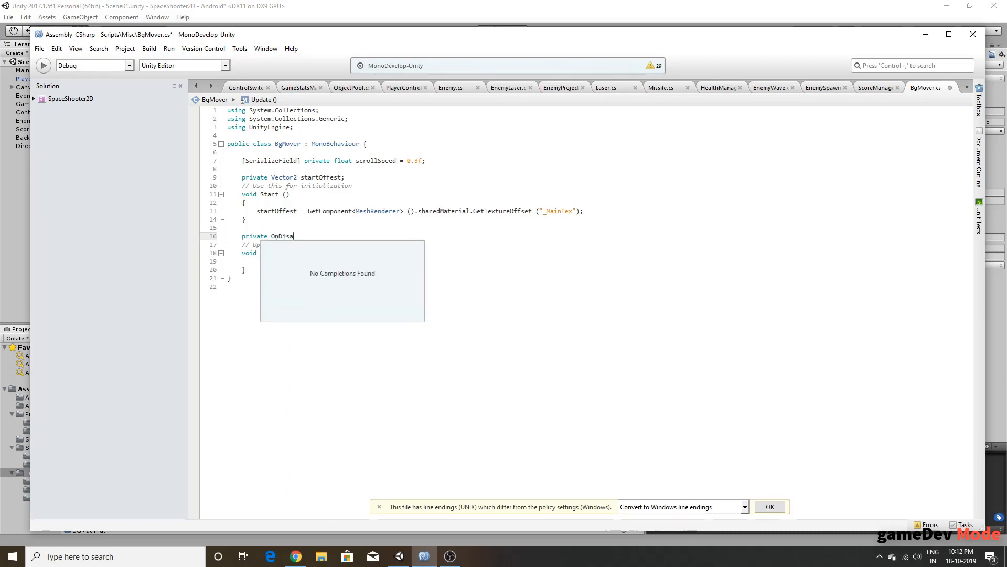
type("ble()")
key("Return")
type("{")
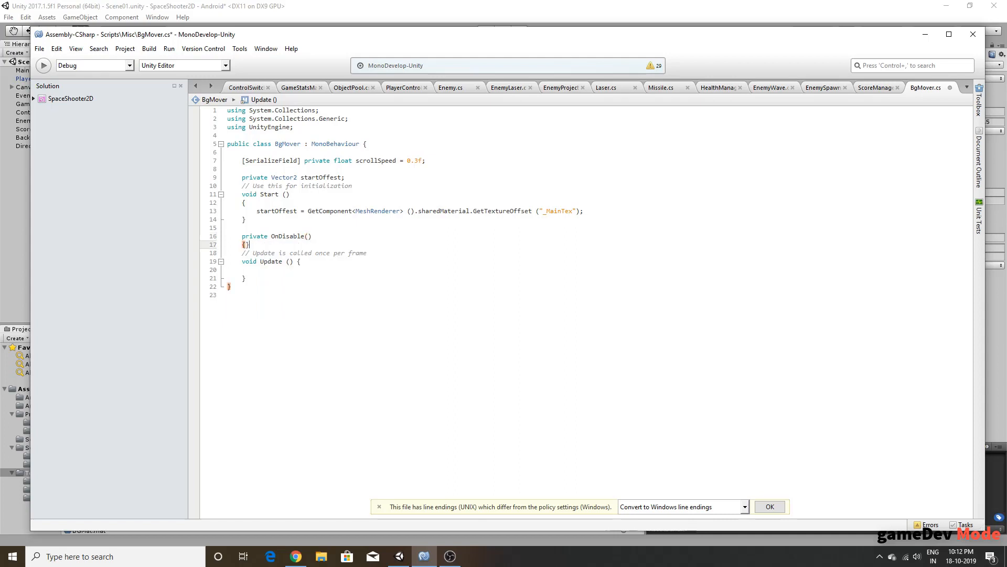
key("Return")
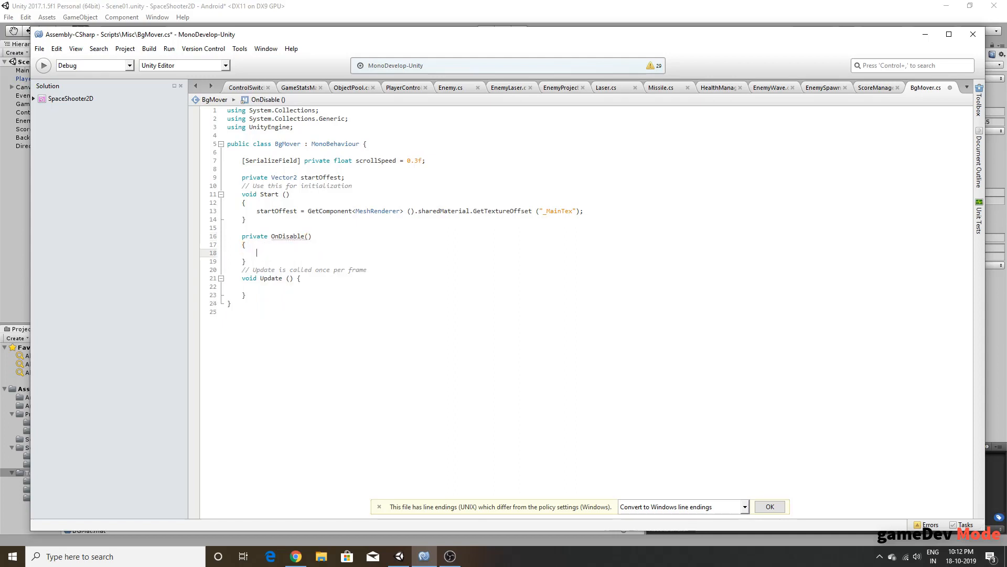
Step: Inside OnDisable, try accessing GetComponent<MeshRenderer>().sharedMaterial
type("GetComponentL><")
key("BackSpace")
key("BackSpace")
type("<meshr")
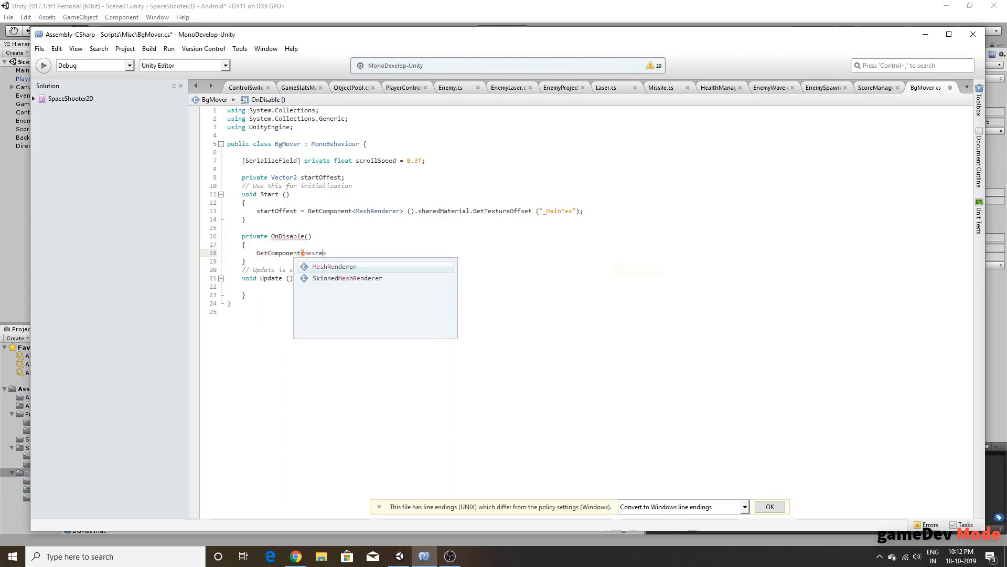
key("Return")
type("().")
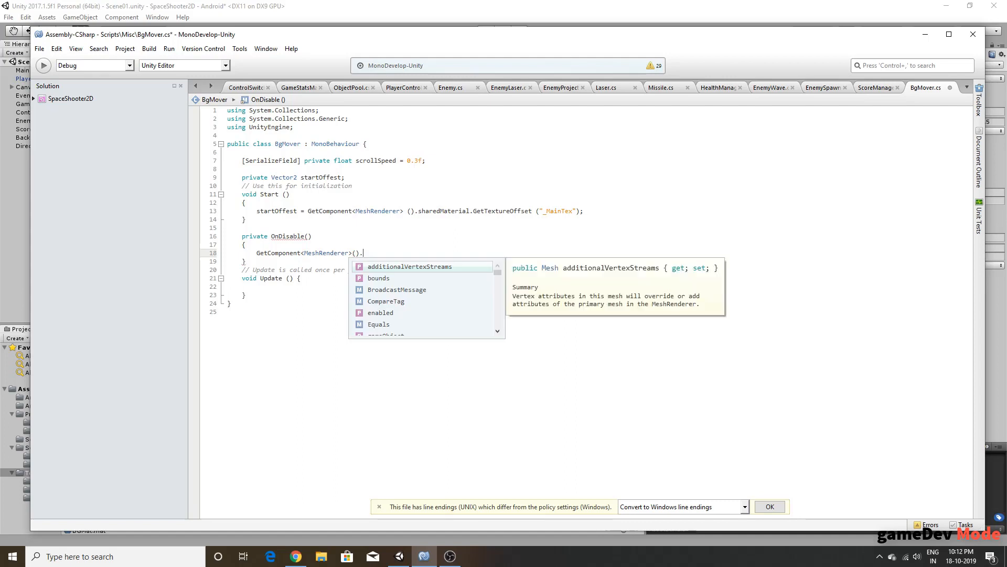
type("shared")
key("Return")
type(".")
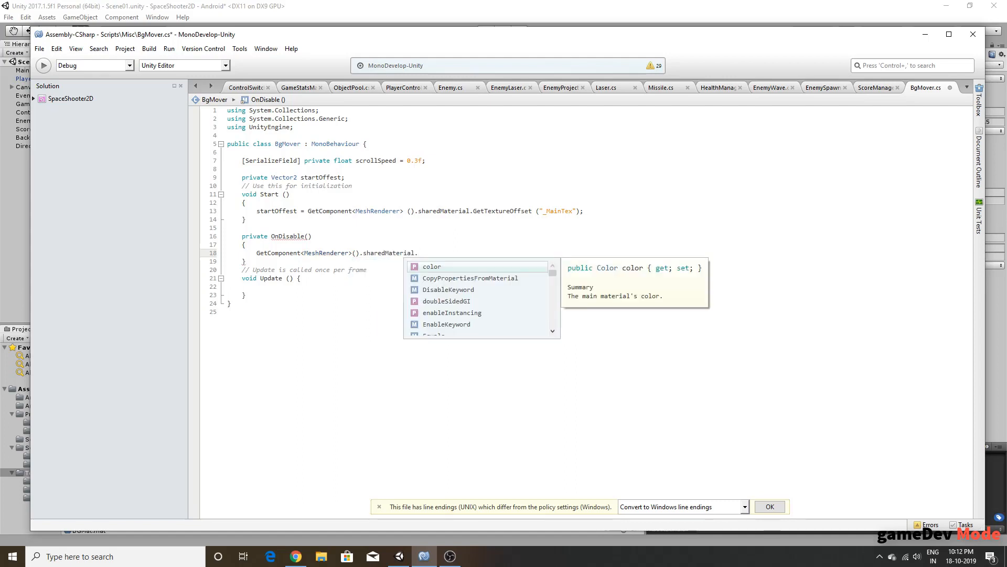
Step: Look through the material's available members and try choosing SetTextureOffset for the OnDisable statement
key("Down")
key("Down")
key("Down")
key("Down")
key("Down")
key("Down")
key("Down")
key("Down")
key("Down")
key("Down")
key("Down")
key("Down")
key("Down")
key("Down")
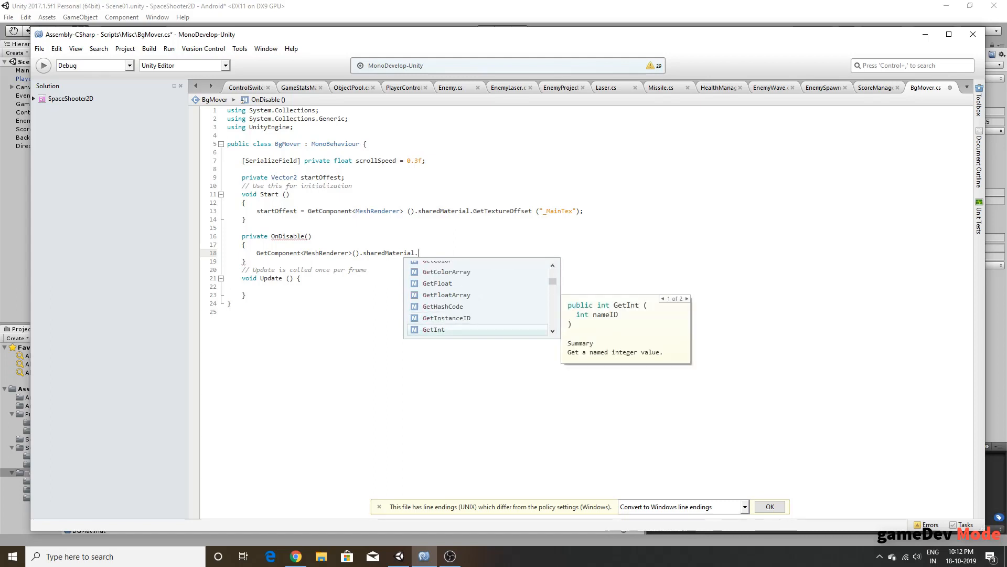
type("Sette")
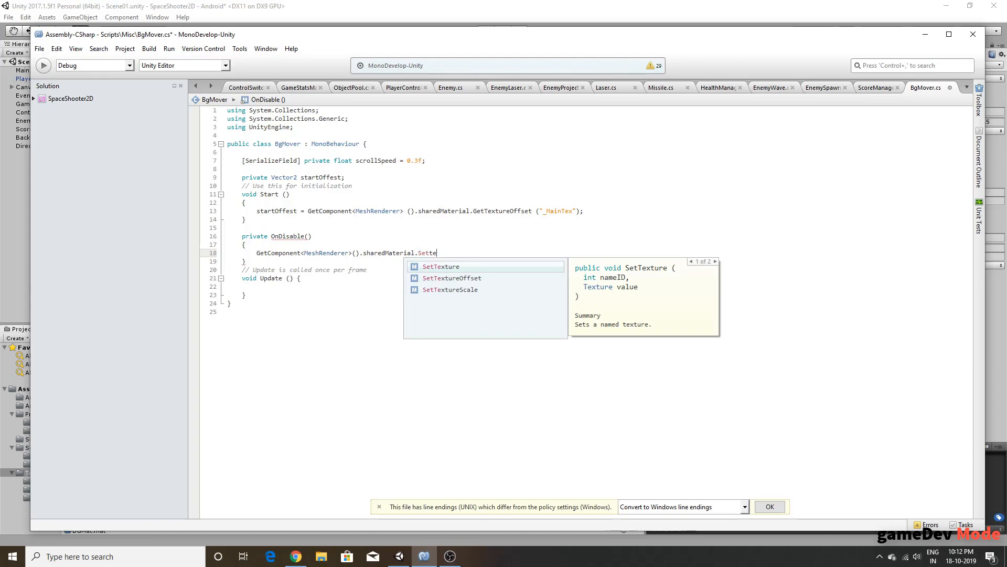
key("Down")
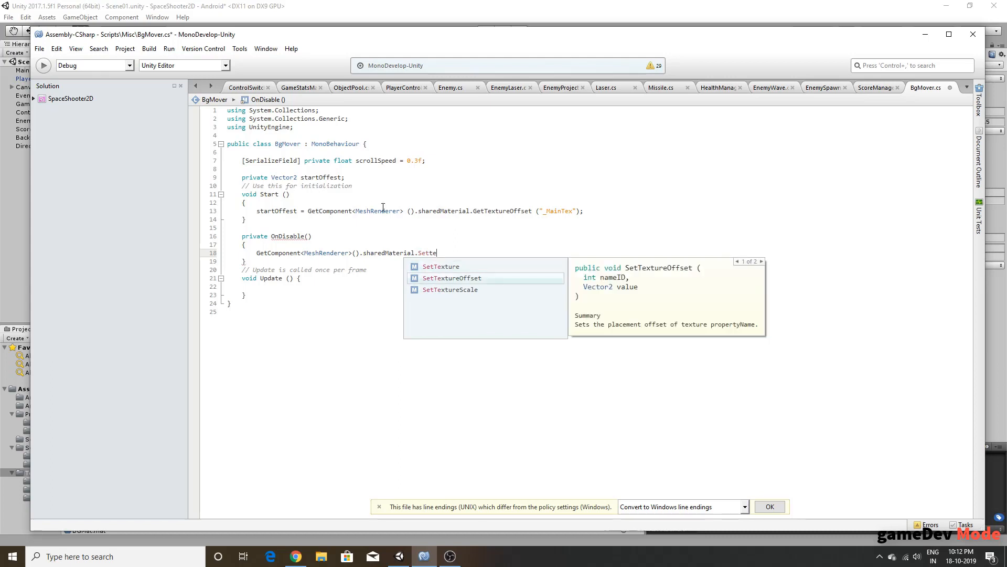
Step: Delete the unfinished OnDisable method and the extra line it occupied
left_click_drag(438, 253, 216, 235)
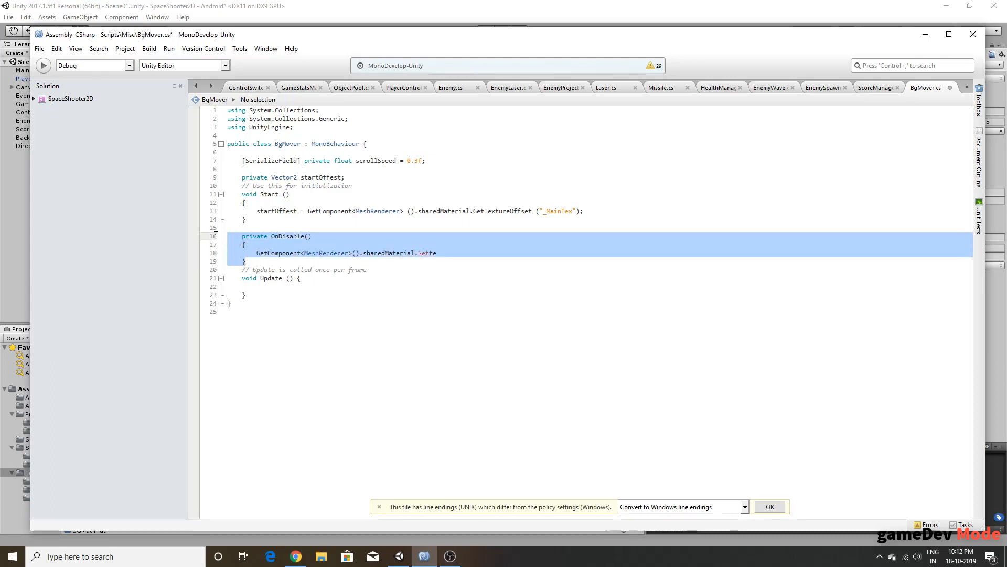
key("BackSpace")
key("BackSpace")
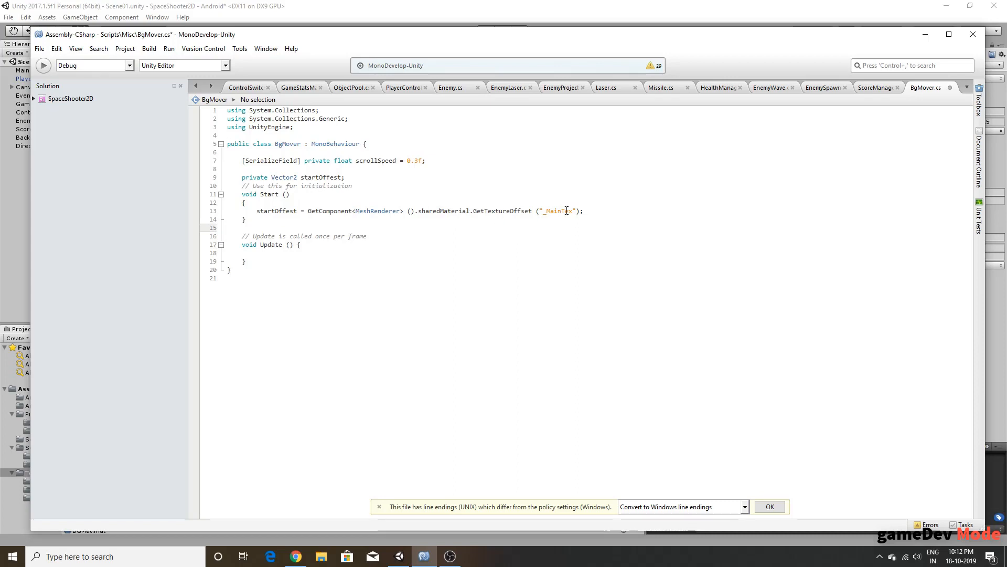
Step: Try reading startOffest in Start from the mesh renderer's material with GetTextureOffset("_MainTex") instead of from sharedMaterial
left_click_drag(583, 210, 418, 210)
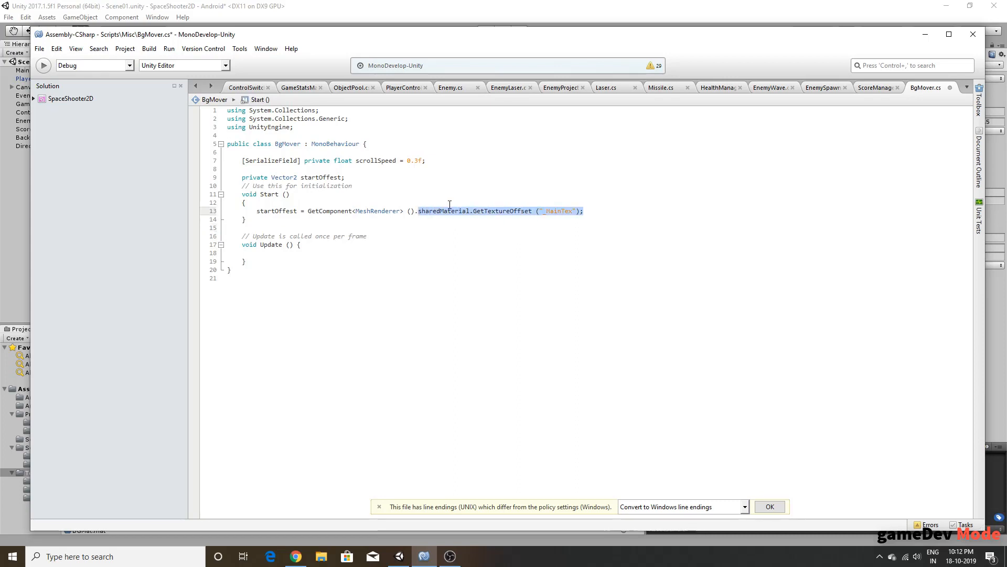
type("mat")
key("Return")
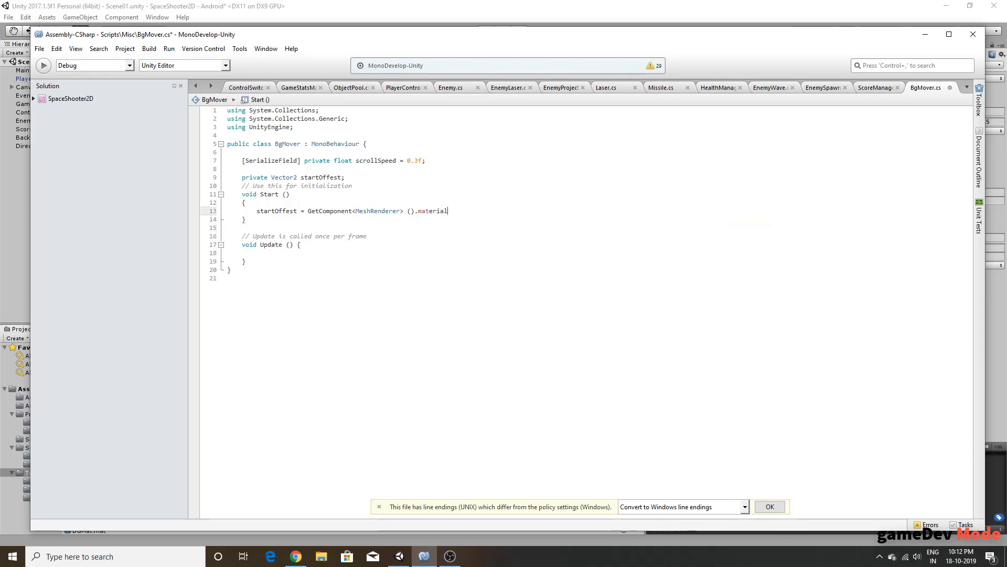
type(".")
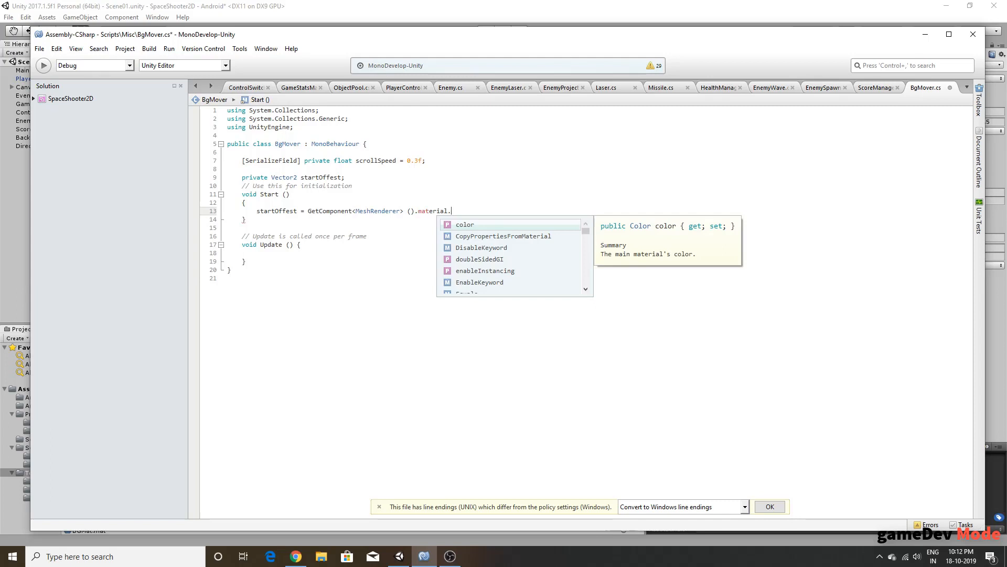
type("GetTex")
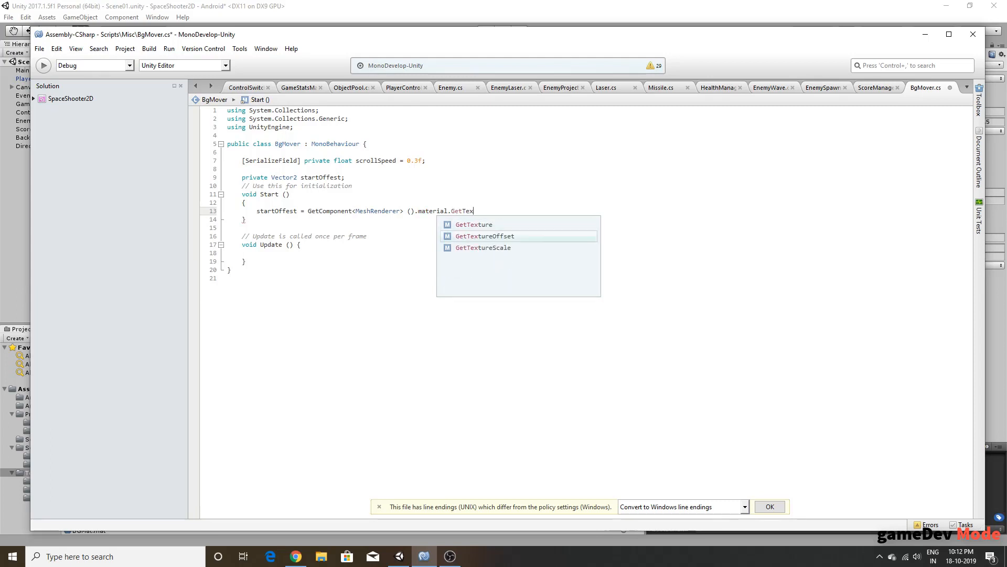
key("Return")
type("()")
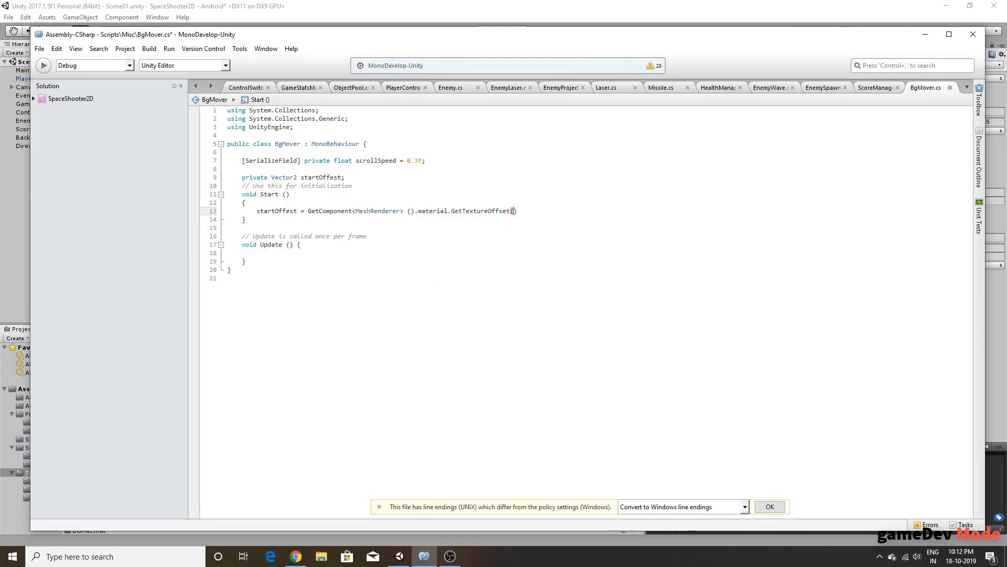
type("\"_MainTex")
type(";")
left_click_drag(257, 212, 296, 212)
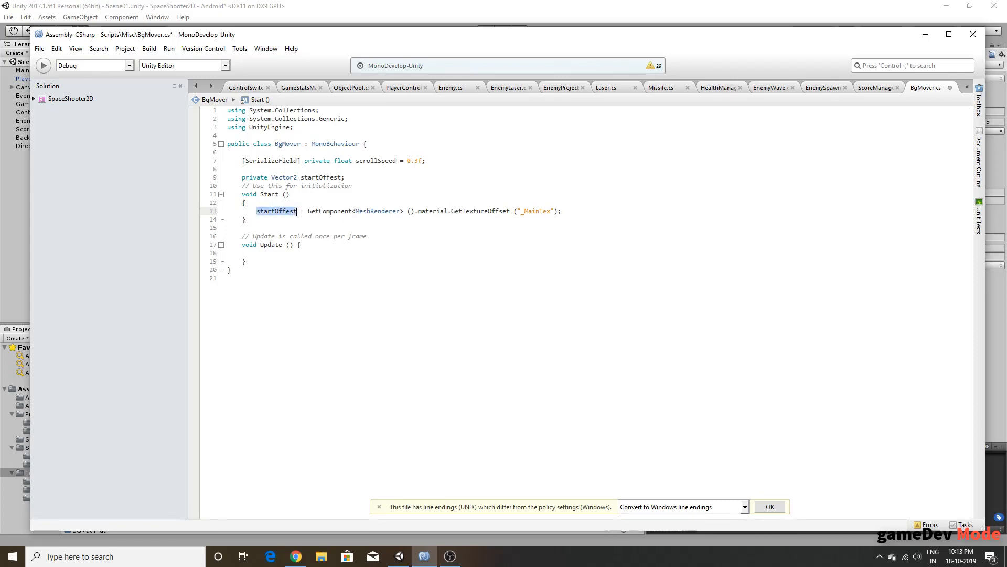
left_click(296, 212)
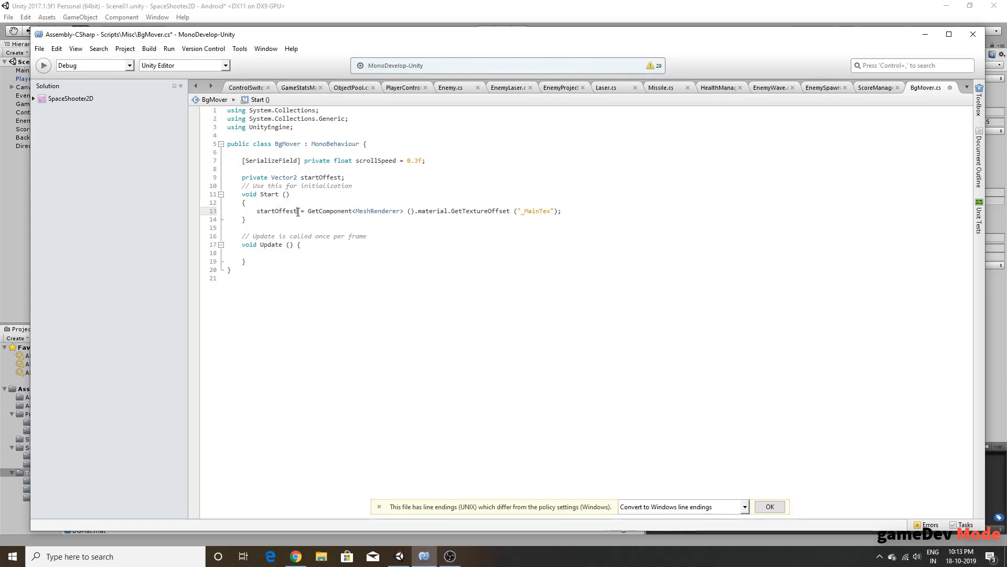
Step: Delete the Start method and the startOffest field from the BgMover class
left_click_drag(592, 212, 178, 181)
key("BackSpace")
key("BackSpace")
left_click_drag(345, 181, 157, 175)
key("BackSpace")
key("BackSpace")
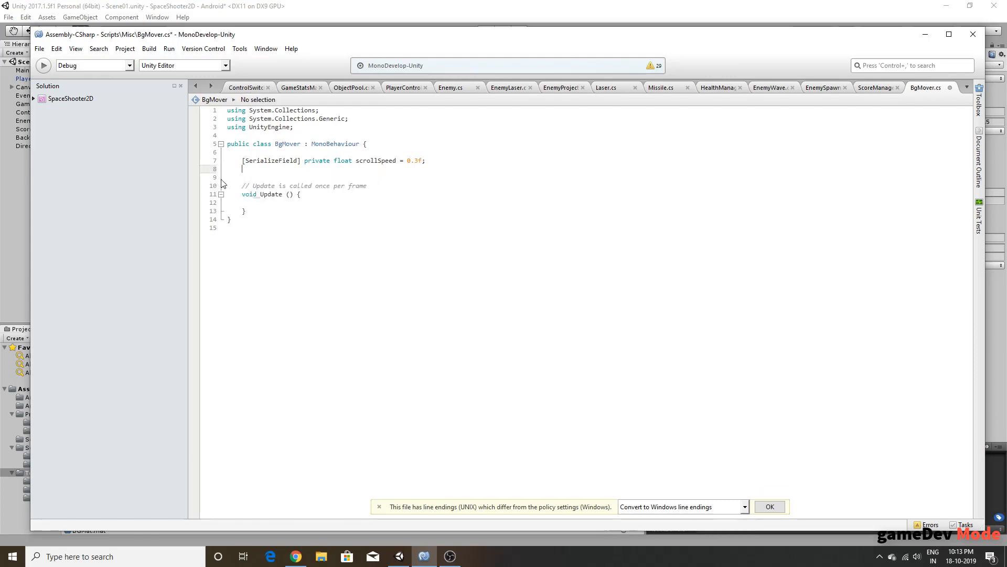
key("BackSpace")
Step: Make the Update method private and put its opening brace on its own line
left_click(298, 185)
key("Return")
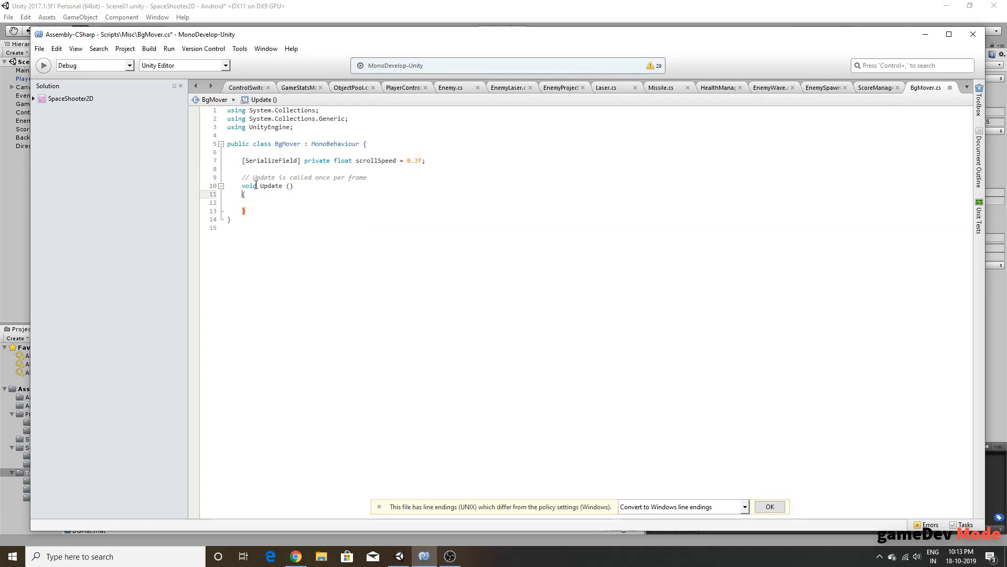
left_click(242, 186)
type("private")
key("Down")
key("Down")
type("p")
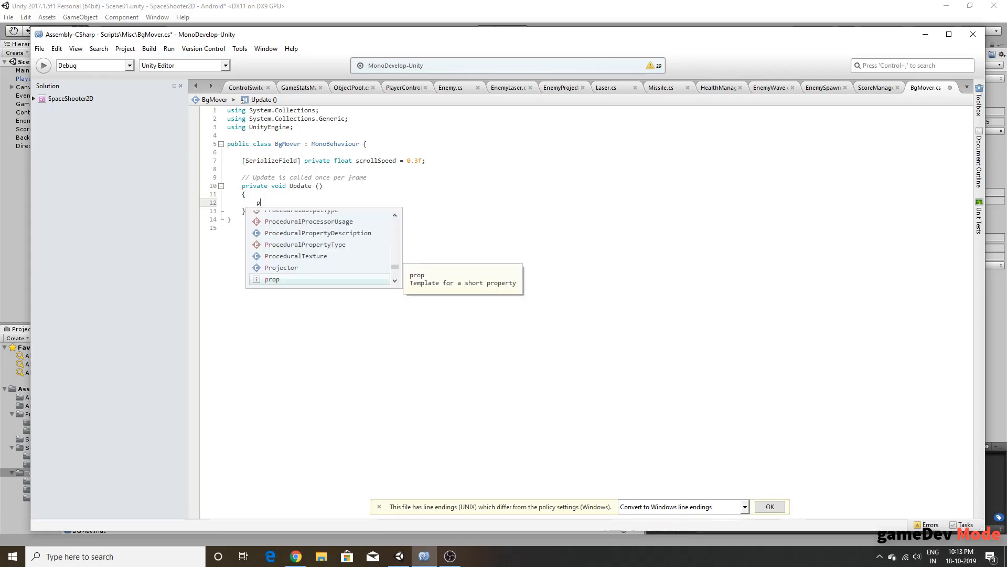
key("BackSpace")
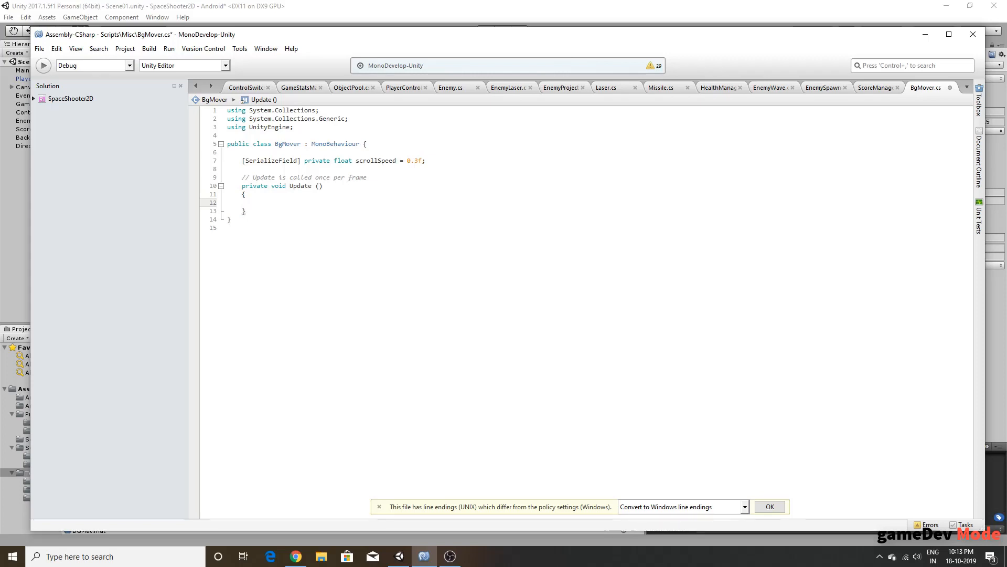
Step: In Update, declare float scrollAmnt = Time.time * scrollSpeed;
type("float")
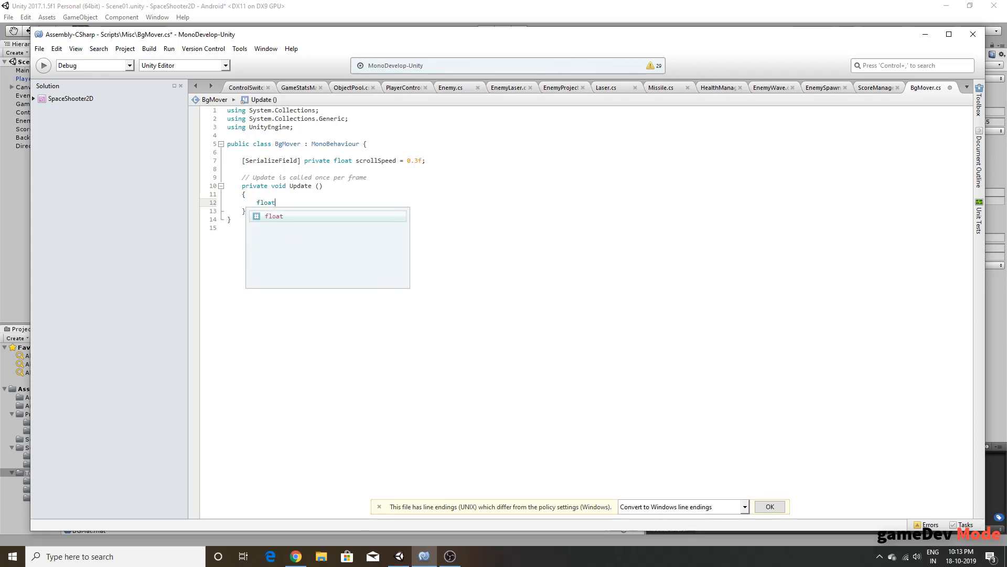
type(" msc")
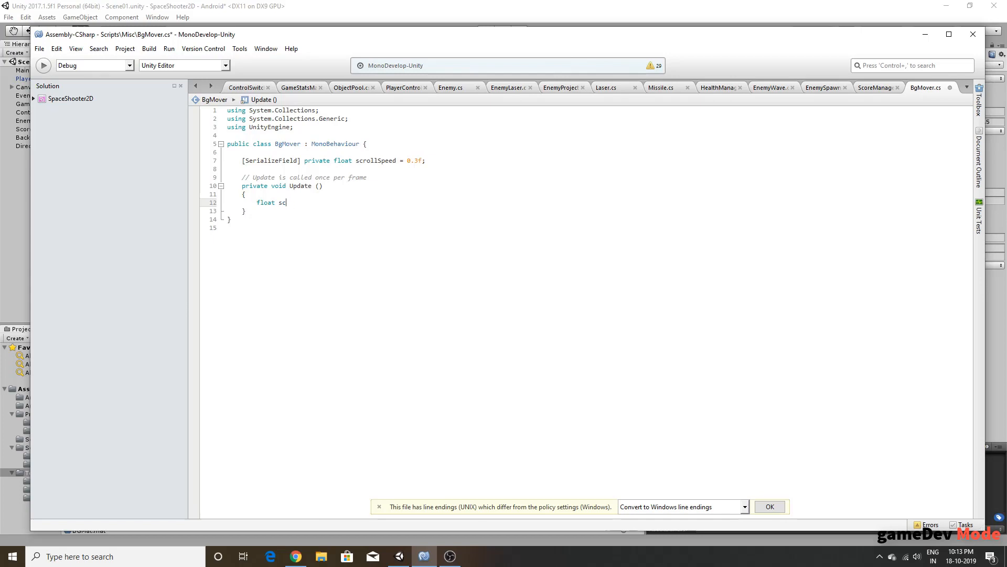
type("crolla")
type("Amt")
type(" = Time.t")
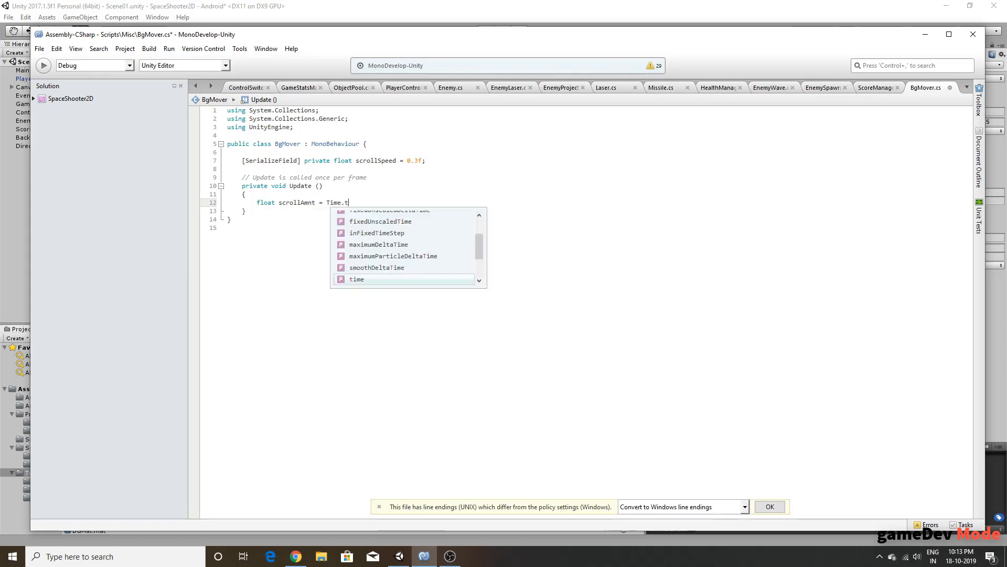
type("ime ")
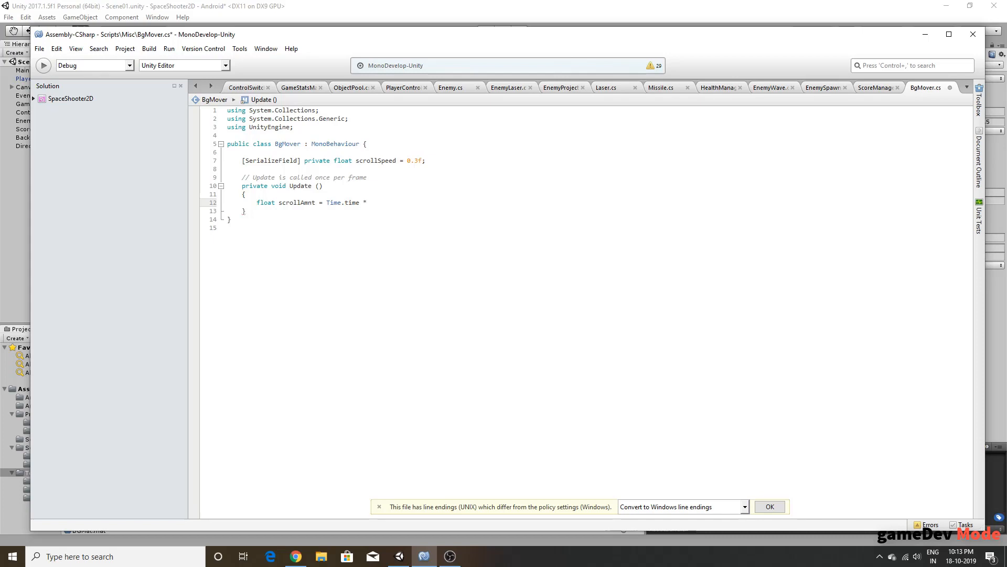
type("* scrollSpeed;")
Step: Below scrollAmnt, declare Vector2 offset = new Vector2 (0f, scrollAmnt);
key("Return")
type("Vector2")
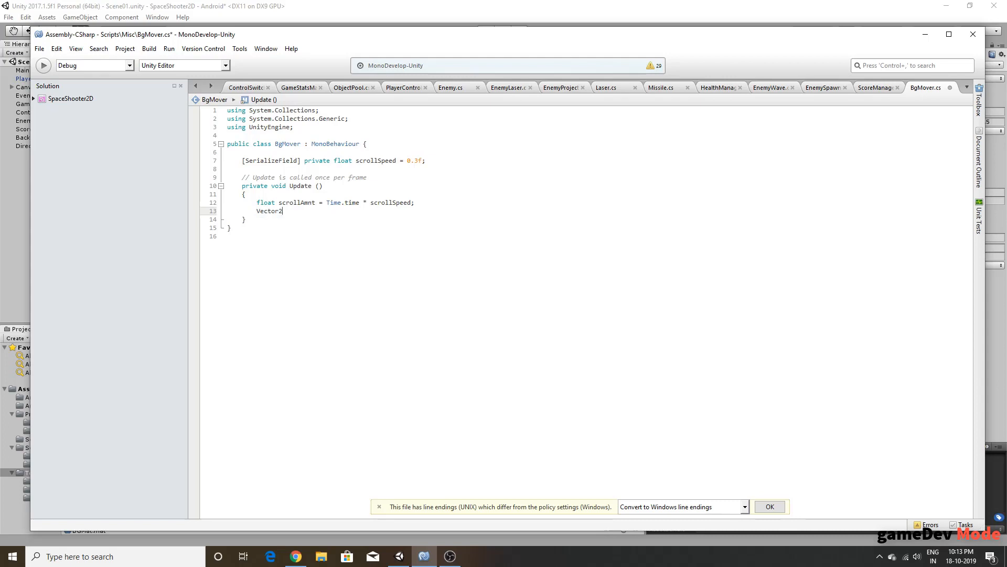
type(" offset = new Vector2(")
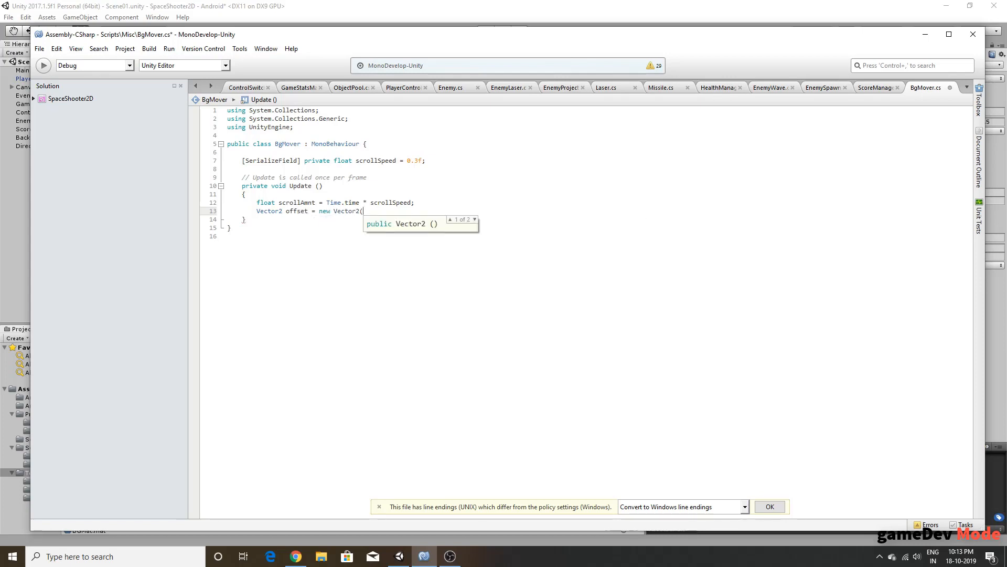
type("scrol")
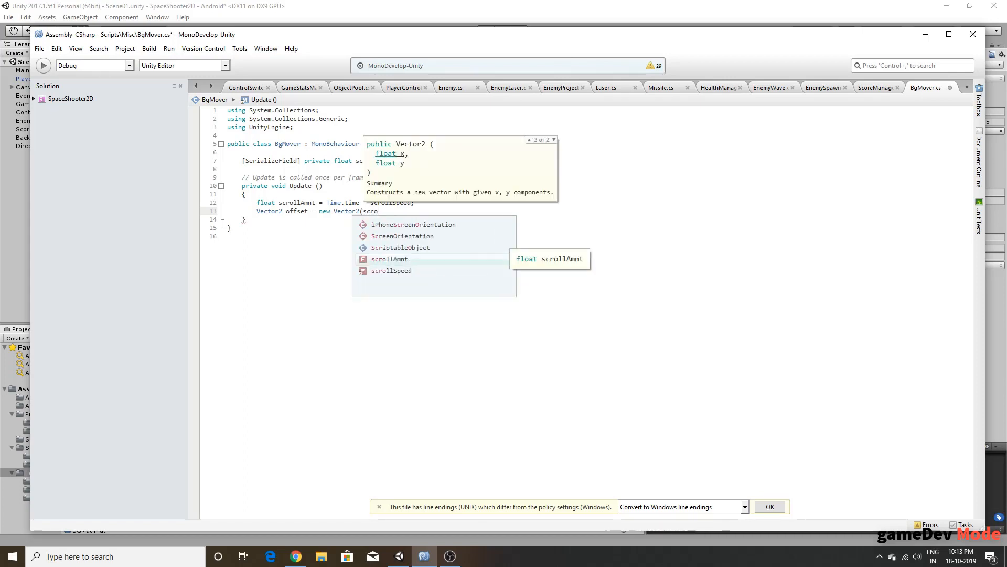
key("BackSpace")
key("BackSpace")
key("BackSpace")
key("BackSpace")
key("BackSpace")
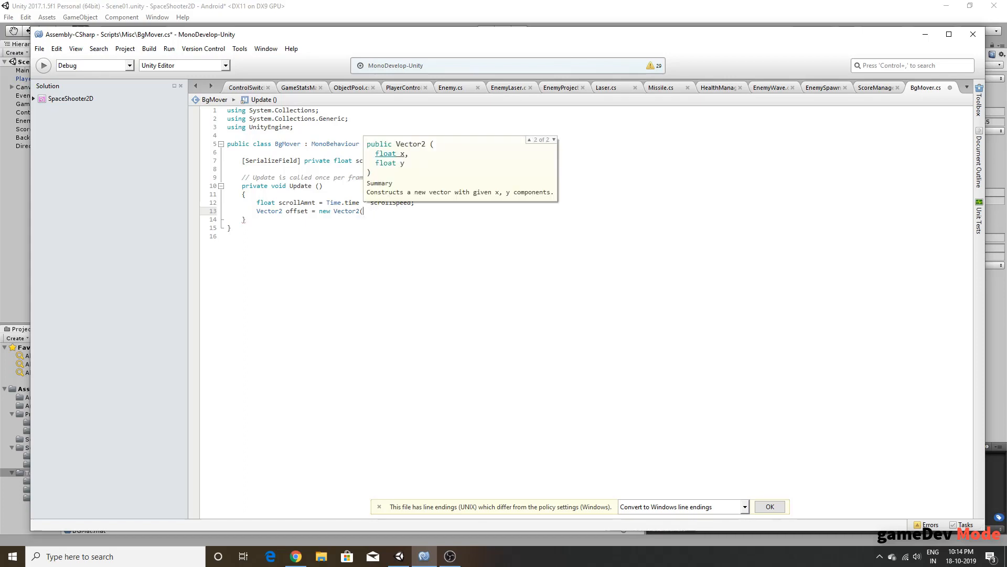
type("0f,")
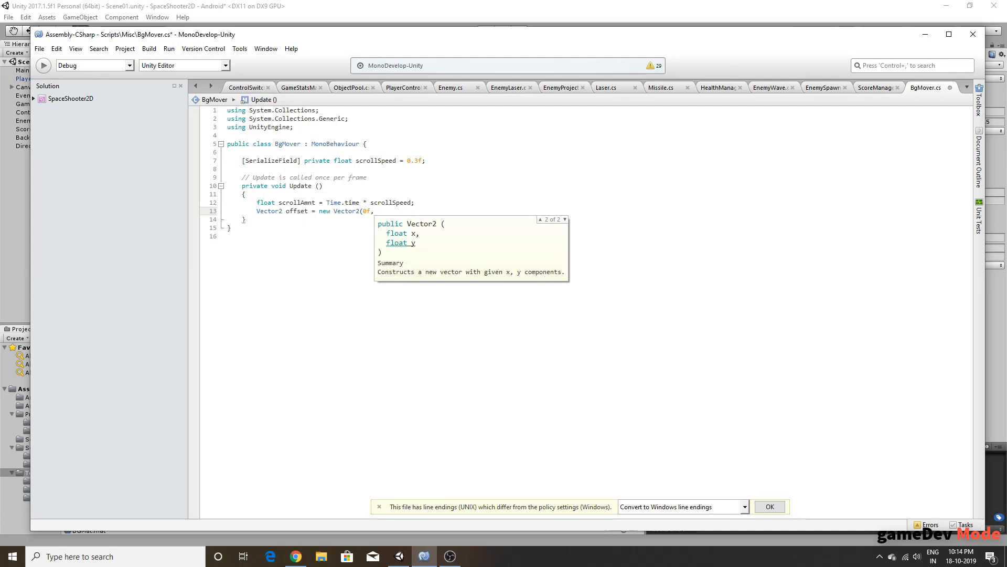
type(" scro")
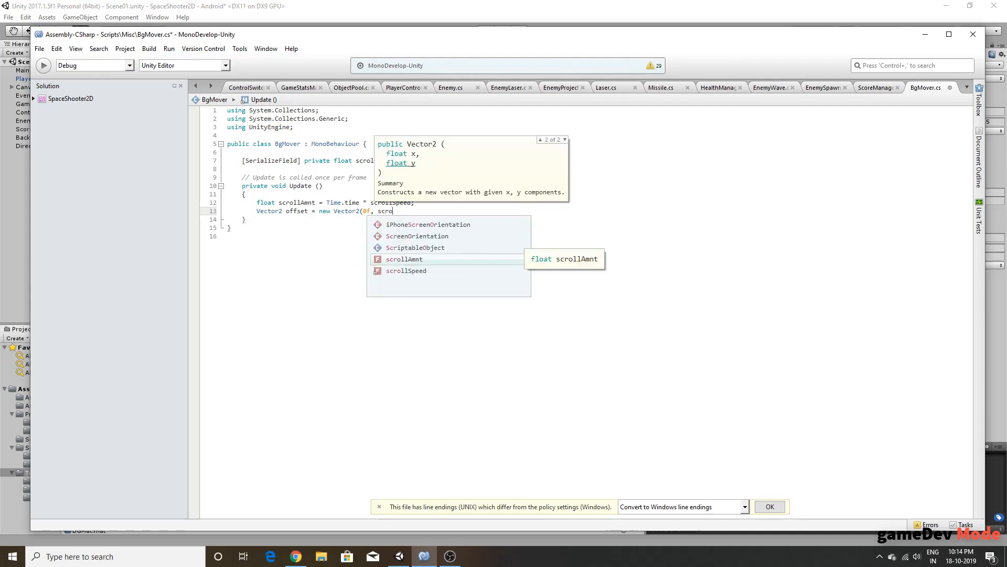
type("llAmnt);")
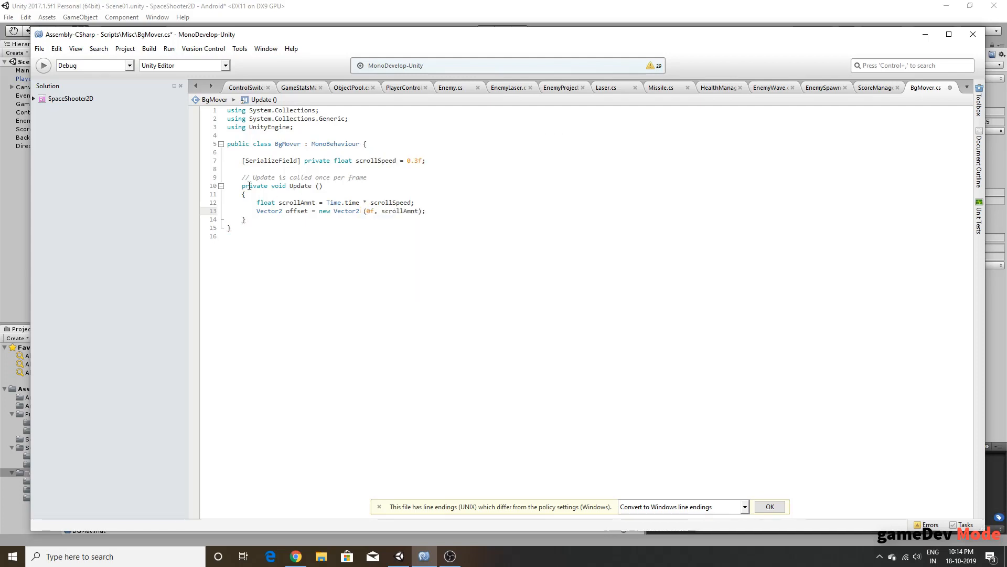
Step: Move the Vector2 offset declaration out of Update into a private class field below scrollSpeed
left_click_drag(308, 211, 256, 211)
key("ctrl+x")
left_click(317, 171)
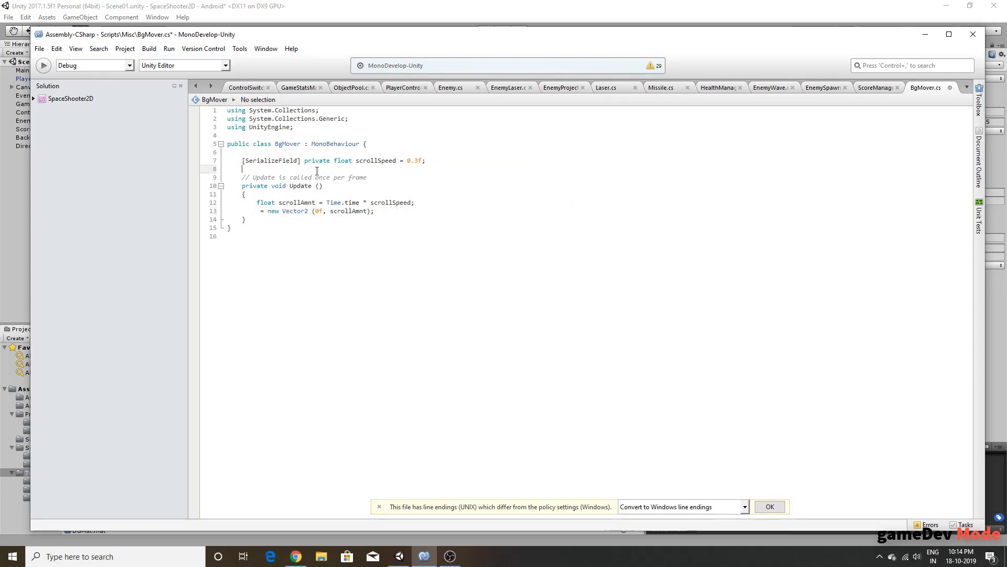
key("Return")
key("ctrl+v")
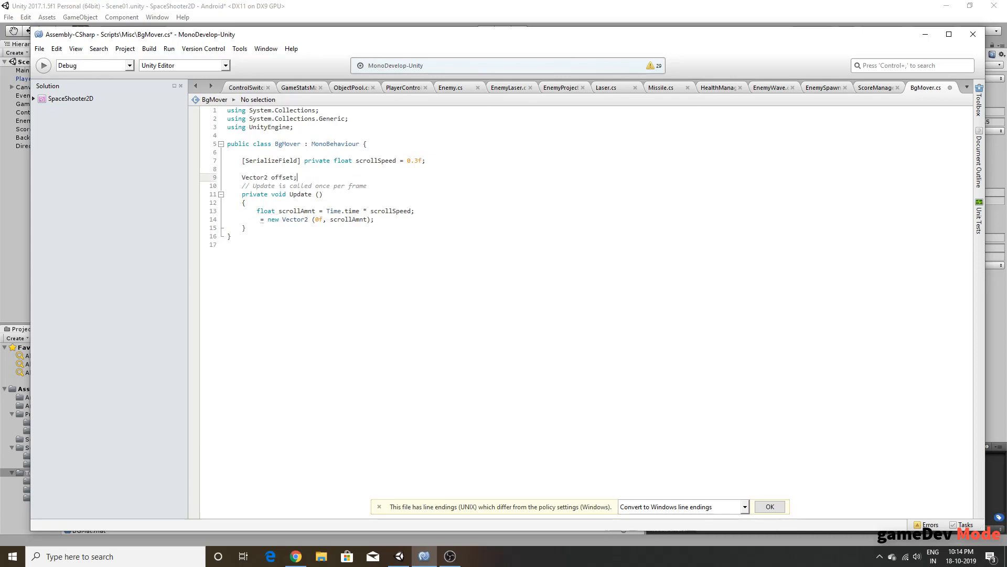
left_click(282, 177)
type("private")
Step: Strip the new Vector2 constructor from the remaining assignment and split 0f and scrollAmnt onto two separate lines ending in semicolons
left_click_drag(314, 219, 275, 219)
key("BackSpace")
key("BackSpace")
left_click(316, 219)
key("BackSpace")
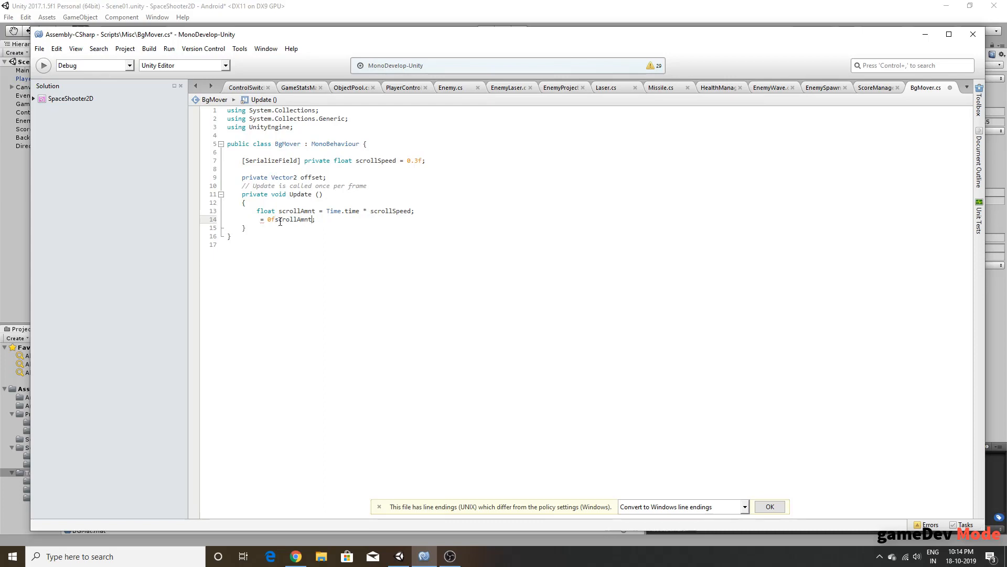
key("ctrl+shift+Left")
left_click(278, 221)
key("Return")
key("Up")
key("End")
type(";")
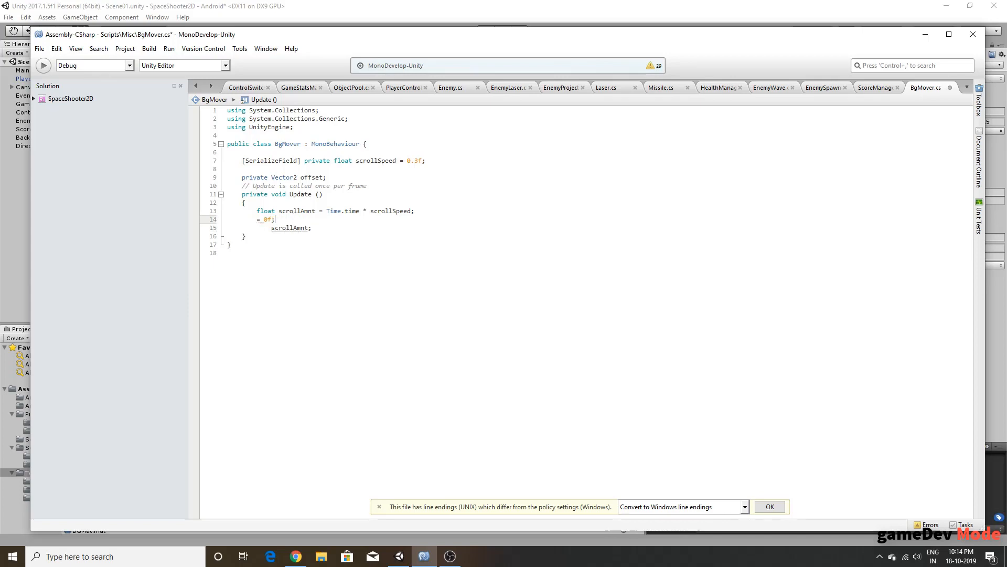
Step: Complete the two lines as offset.x = 0f; and offset.y = scrollAmnt;
left_click(257, 221)
type("s")
key("BackSpace")
type("offset.x")
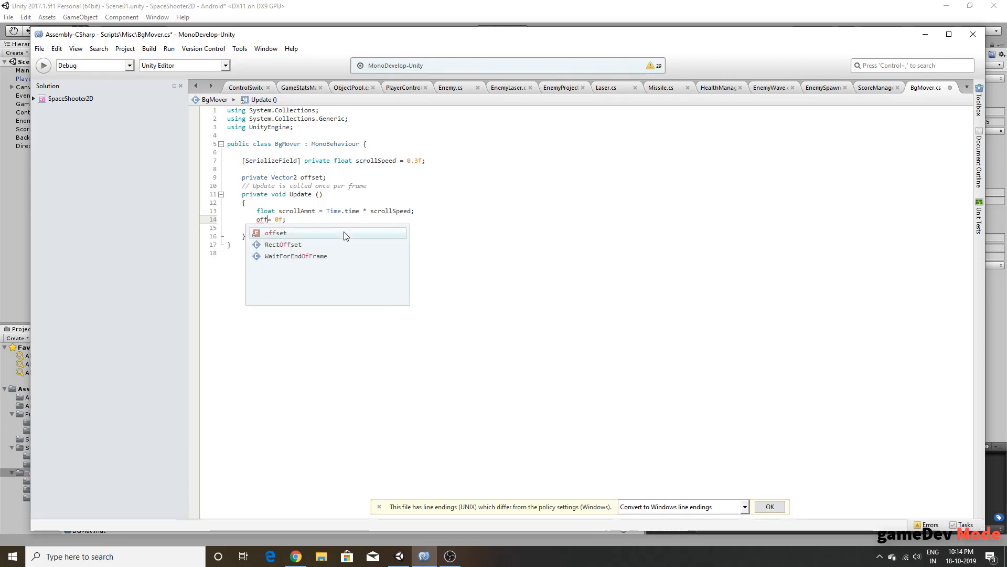
left_click(286, 228)
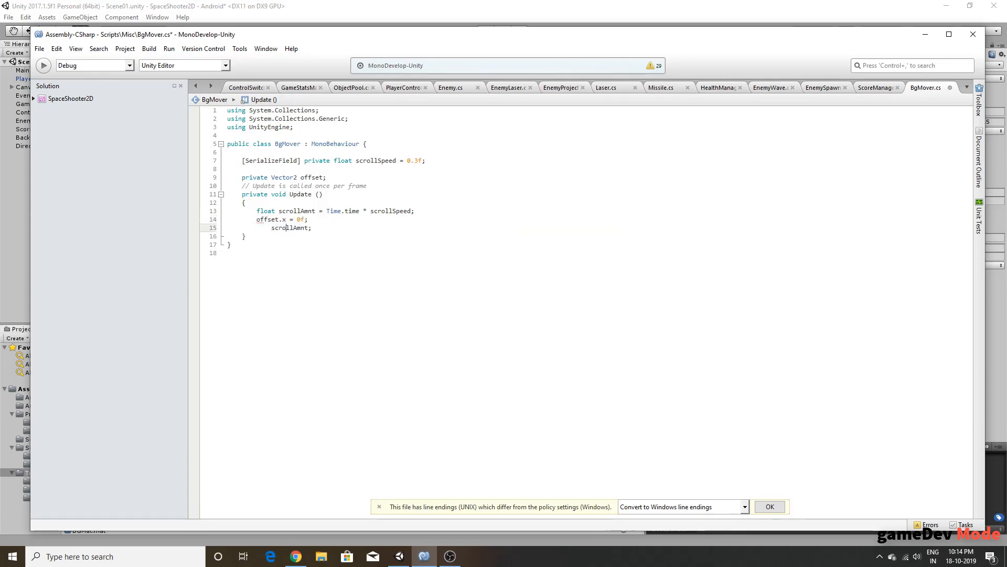
type("offset.y")
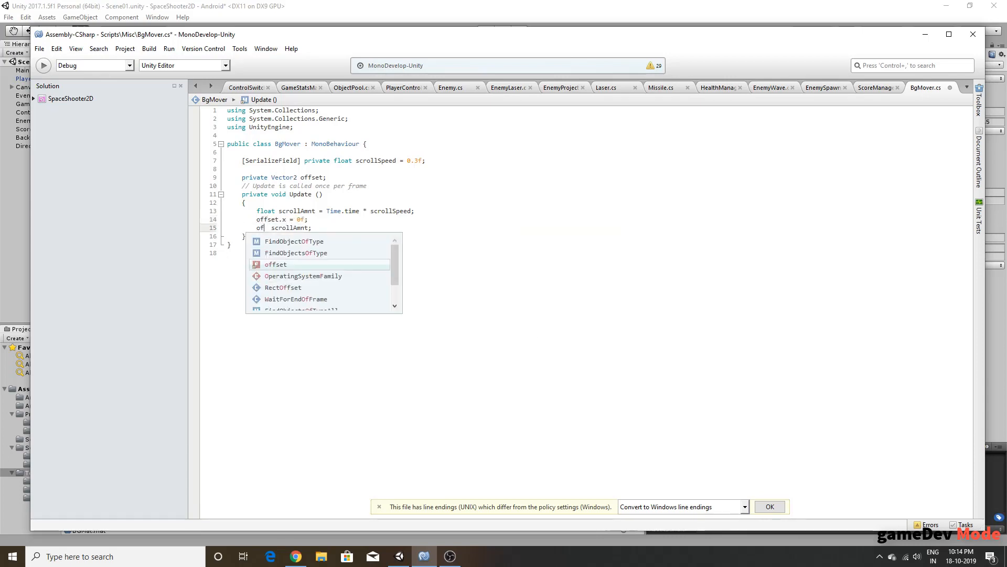
type(" =")
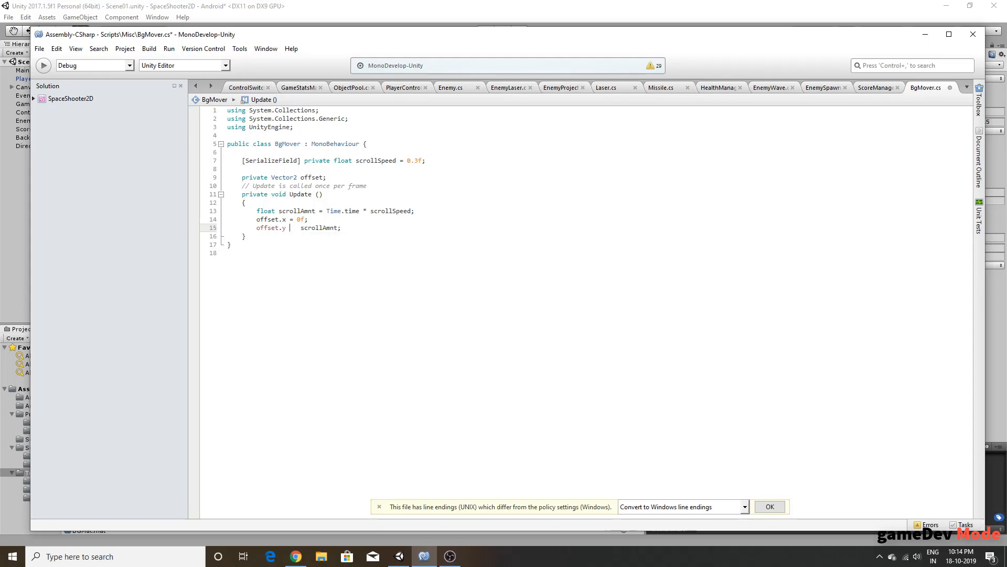
key("Delete")
Step: Add a GetComponent<MeshRenderer>() call on a new line below the offset.y assignment
key("Return")
type("Get")
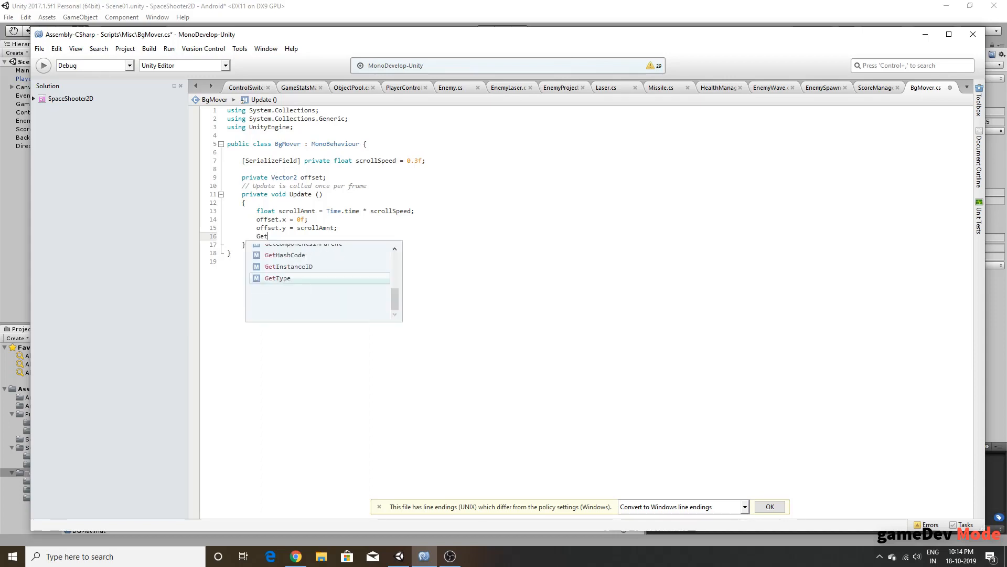
type("Component<mes")
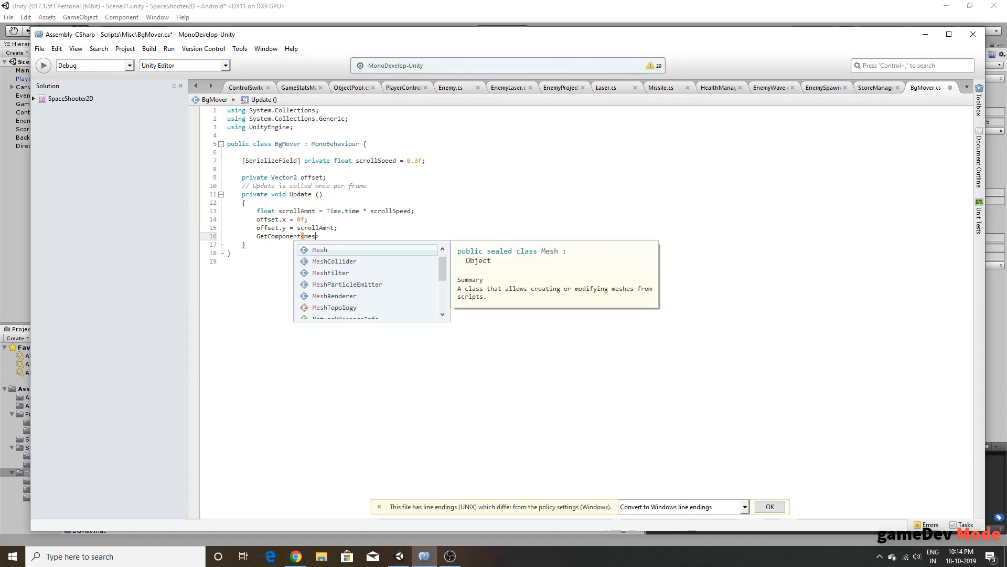
type("hr")
key("Return")
type("()")
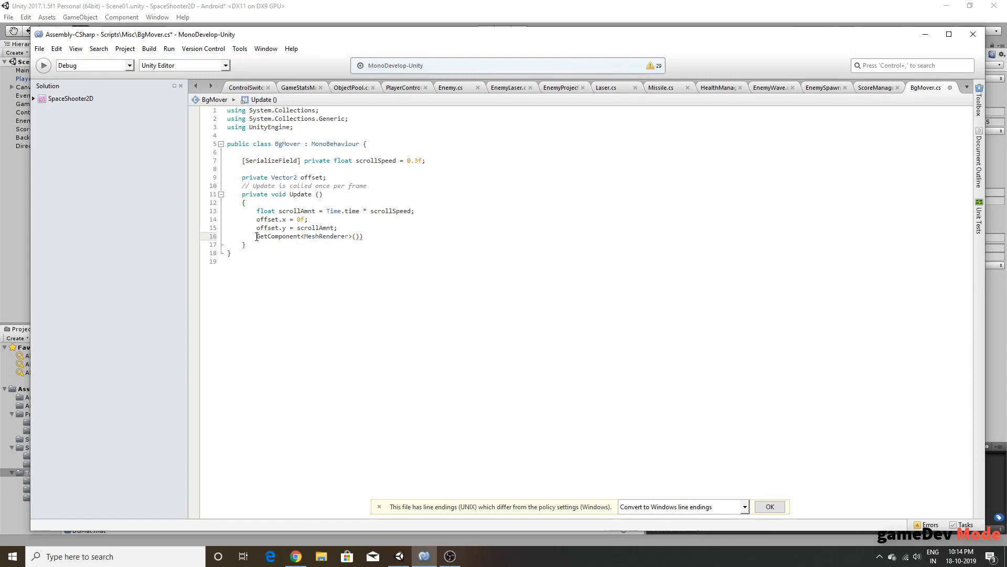
left_click(383, 236)
key("BackSpace")
Step: Add a guard at the top of Update that returns if !GetComponent<MeshRenderer>() is true
left_click_drag(361, 237, 256, 237)
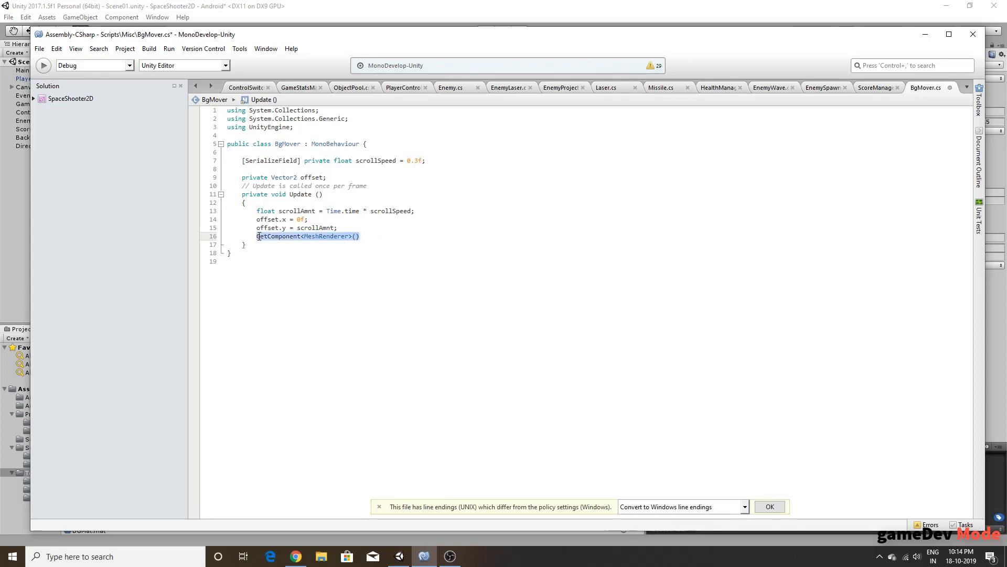
left_click(257, 202)
key("Return")
type("if(")
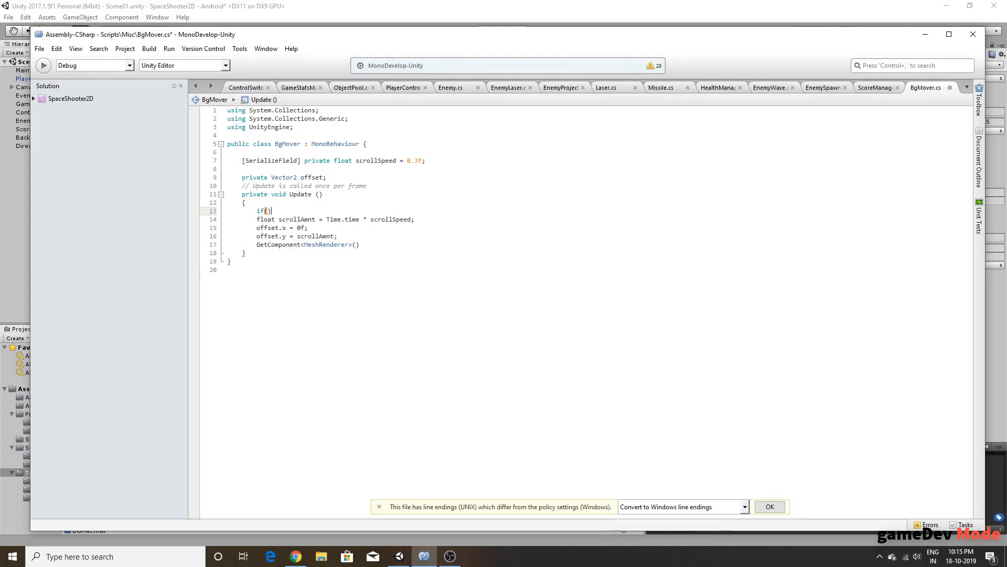
key("ctrl+v")
key("End")
key("Return")
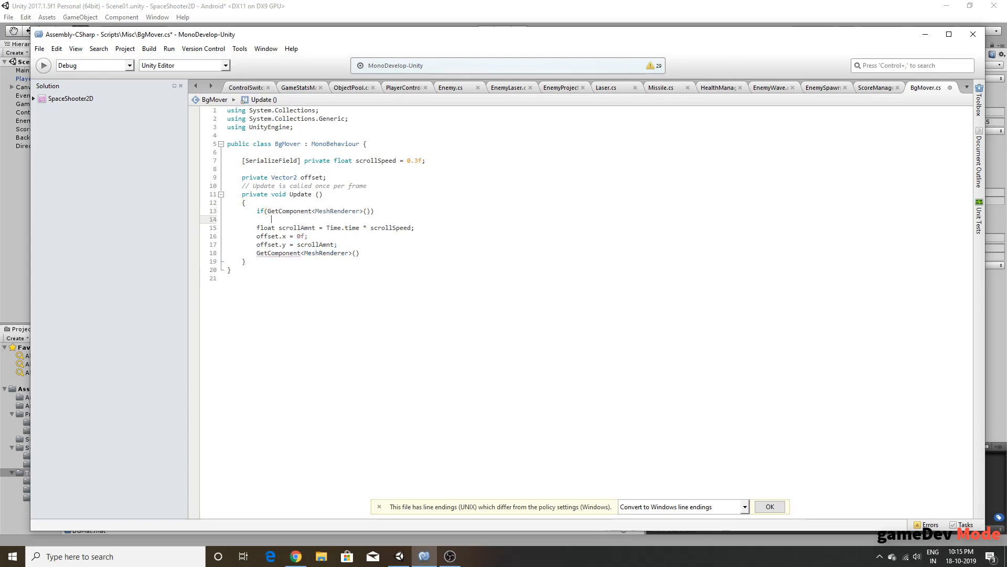
type("return;")
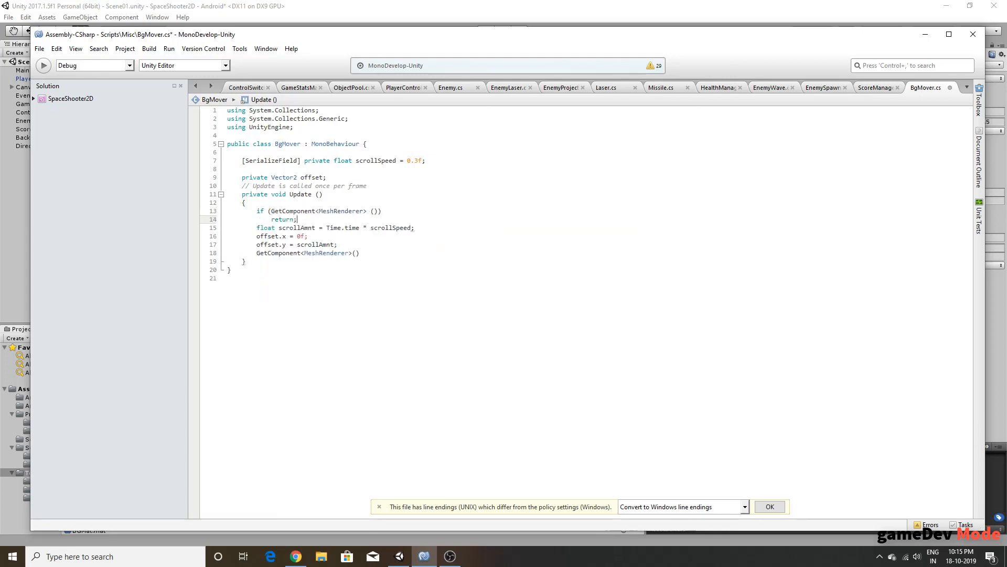
left_click(275, 212)
type("!")
Step: Complete the last line of Update as GetComponent<MeshRenderer>().material.SetTextureOffset("_MainTex", offset); and save the script
left_click(372, 257)
type(".")
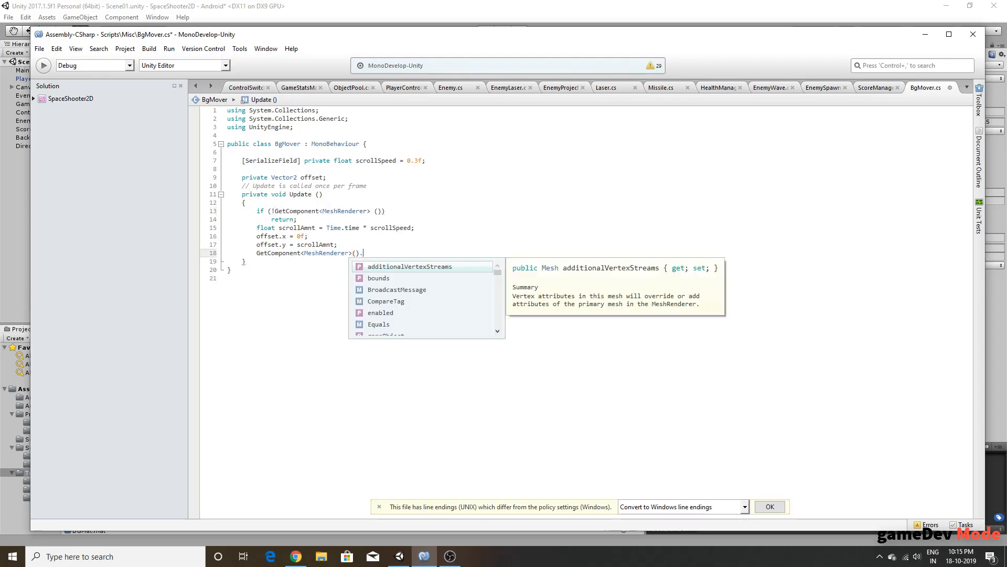
type("material.")
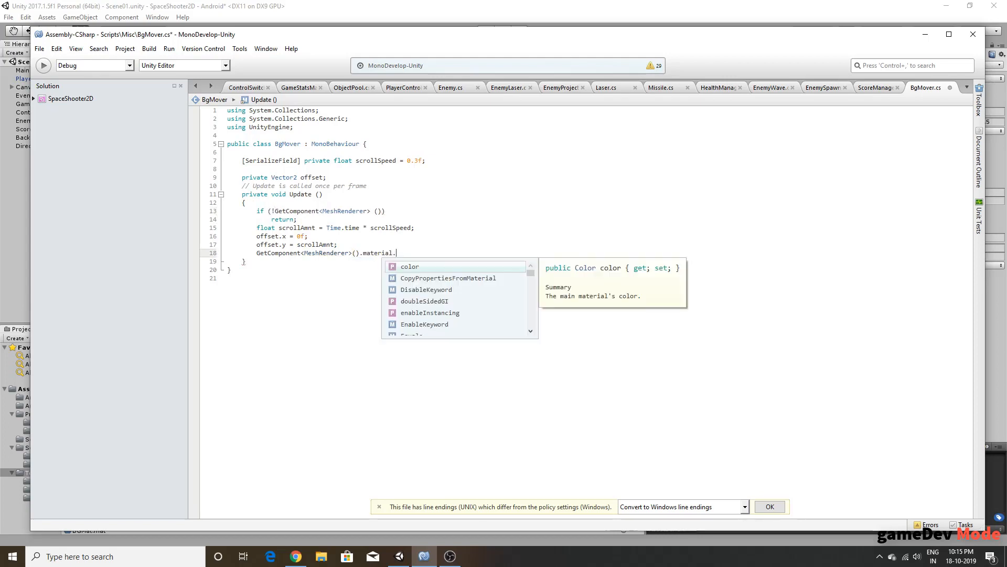
type("Sette")
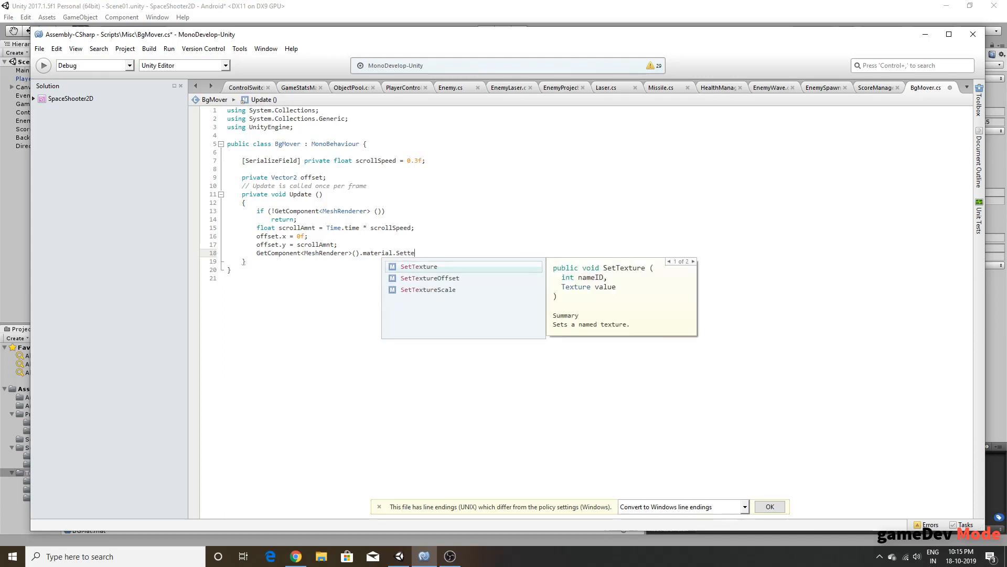
type("xtureOffset(")
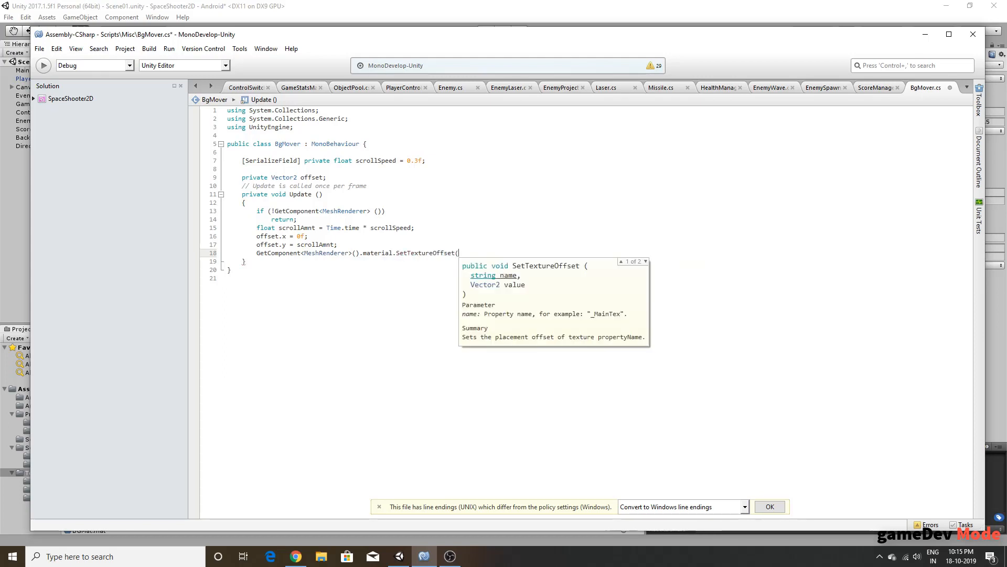
type("\"_MainTex")
type(", ")
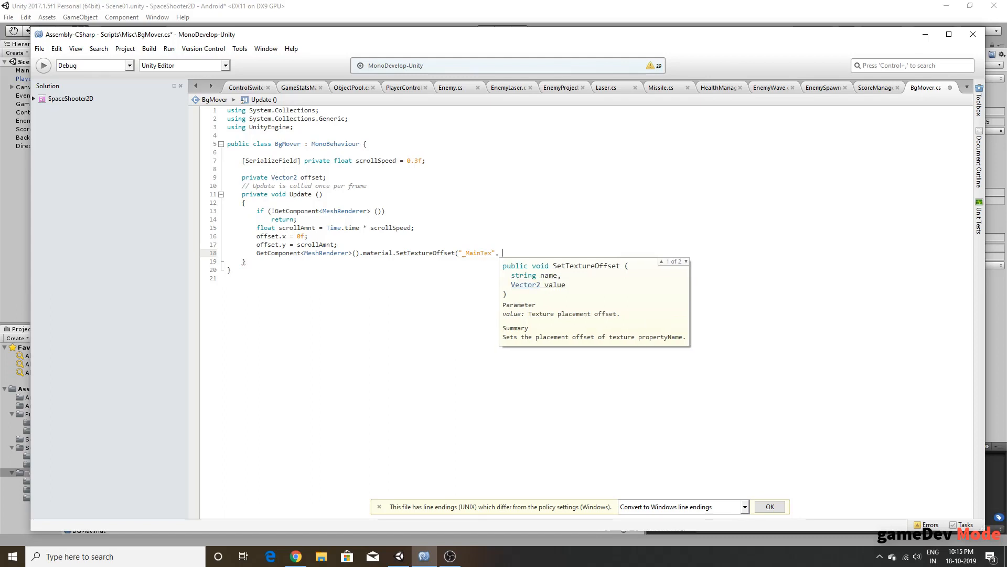
type("offset)")
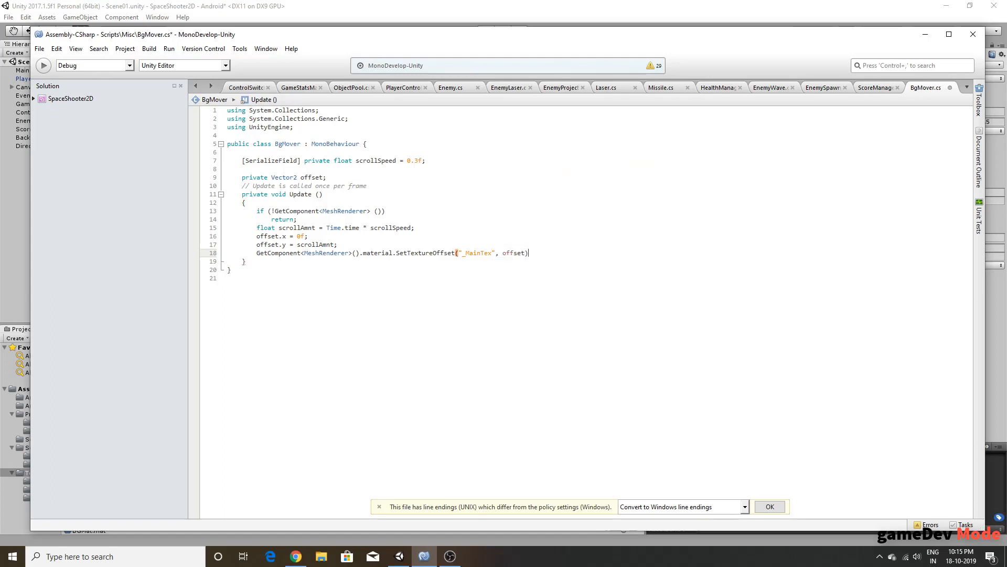
type(";")
key("ctrl+s")
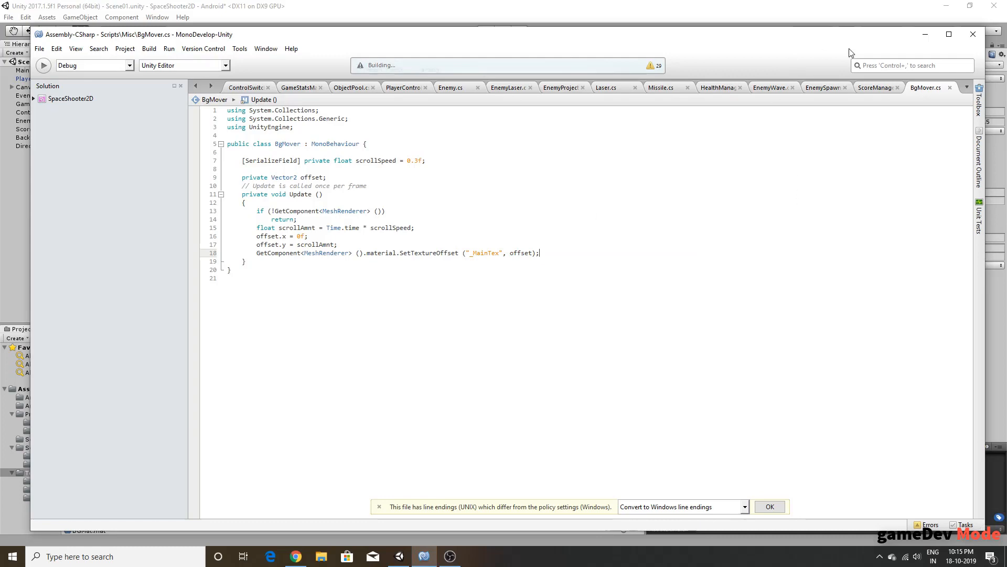
Step: Switch back to Unity and examine the Background object's Bg Mover script and material settings
left_click(949, 34)
left_click(946, 5)
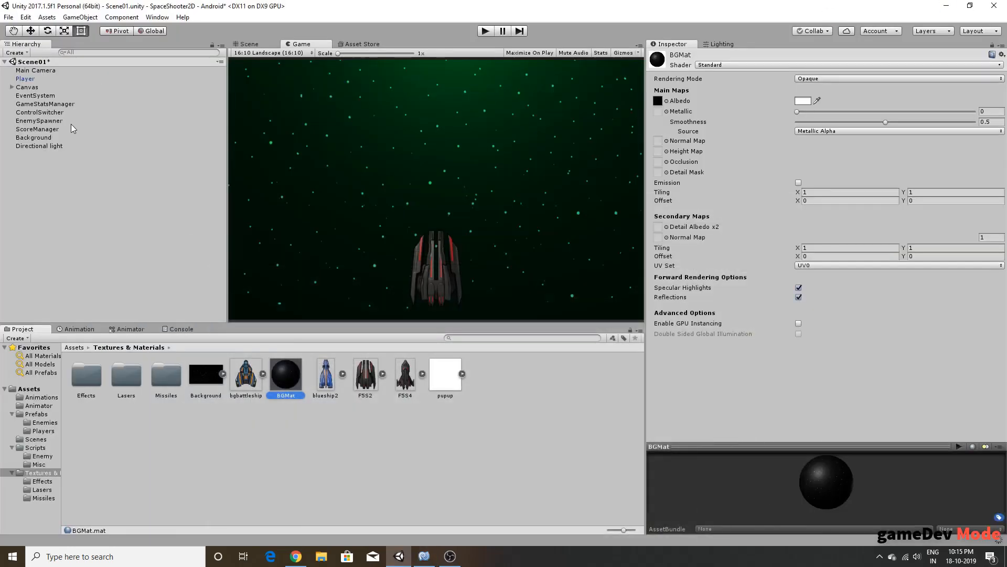
left_click(49, 136)
scroll(783, 215, "down", 5)
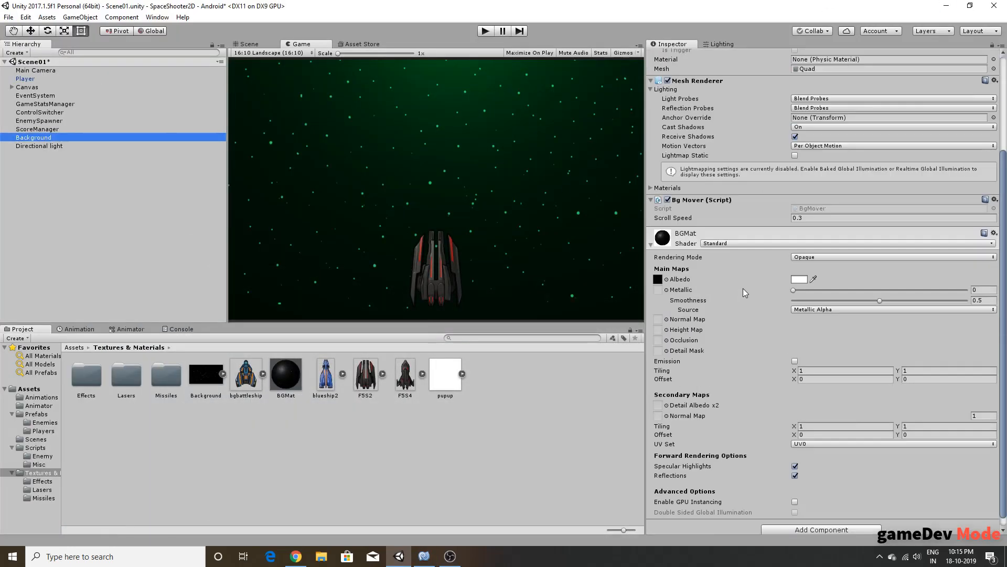
Step: Play-test the game while steering the ship to check the background scrolling, and stop play mode
left_click(190, 242)
left_click(485, 31)
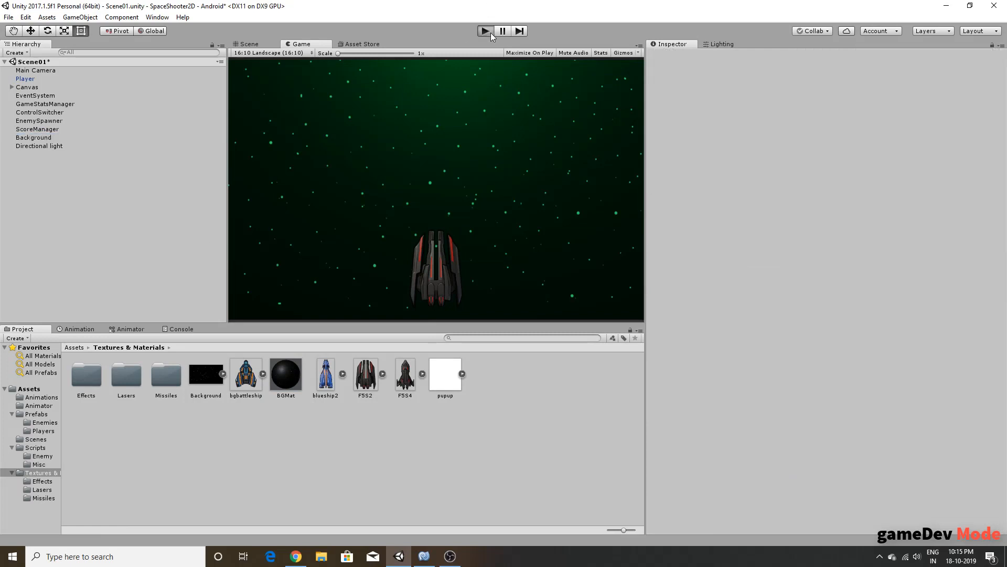
key("Right")
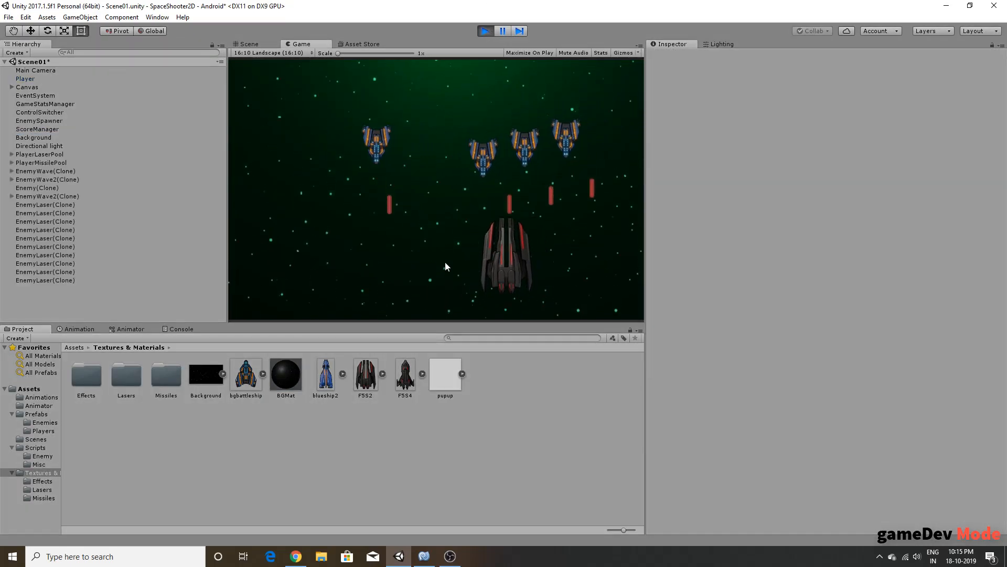
mouse_move(553, 256)
left_mouse_down()
mouse_move(418, 268)
mouse_move(375, 255)
left_mouse_up()
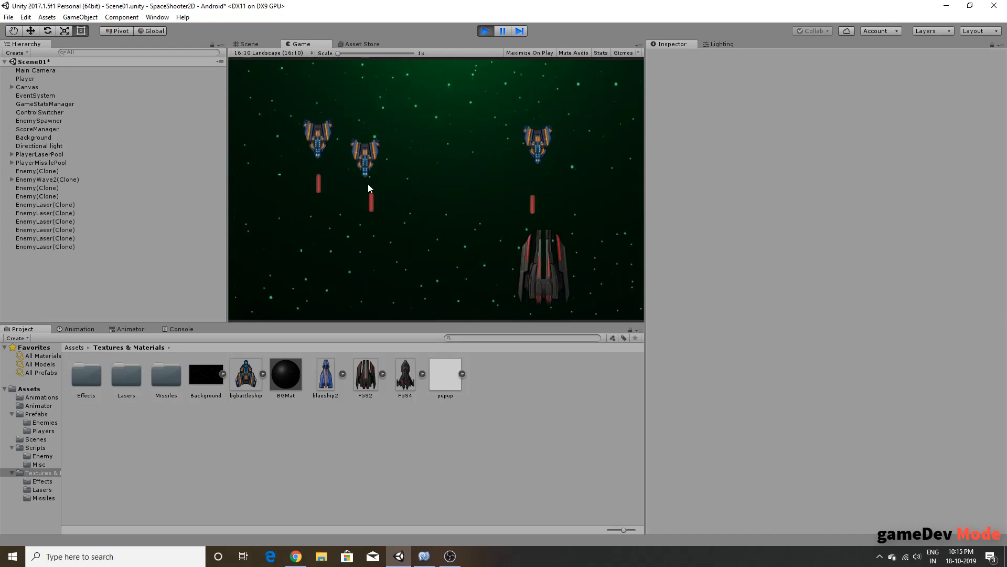
left_click(486, 31)
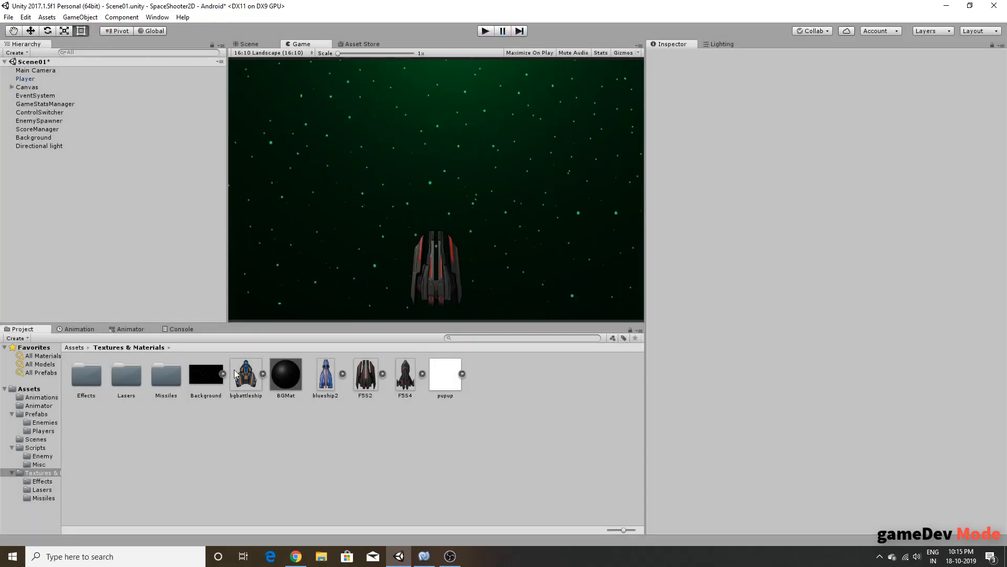
Step: Show the Background texture's file in Explorer and open Background.png in paint.net
left_click(206, 389)
right_click(206, 389)
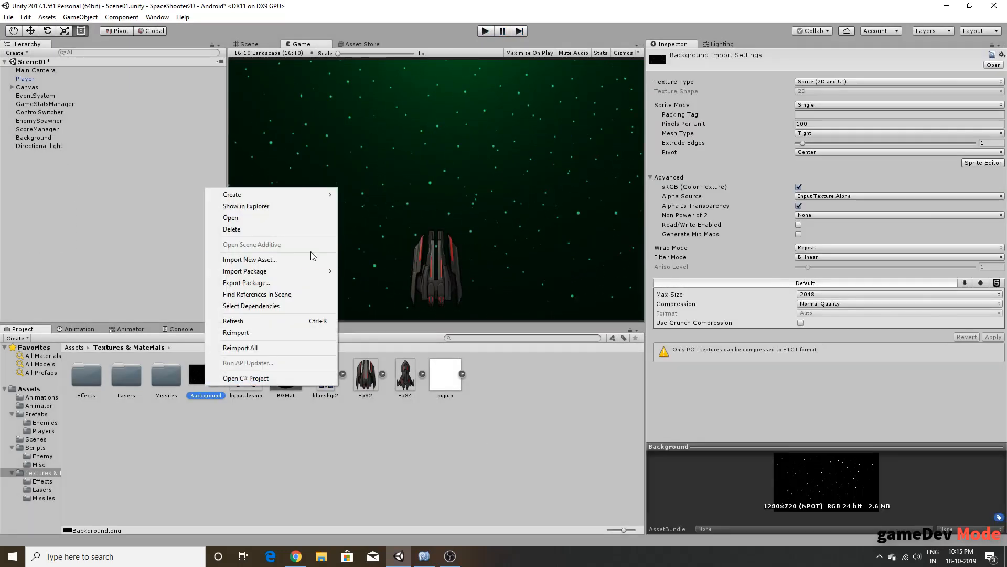
left_click(272, 210)
right_click(147, 148)
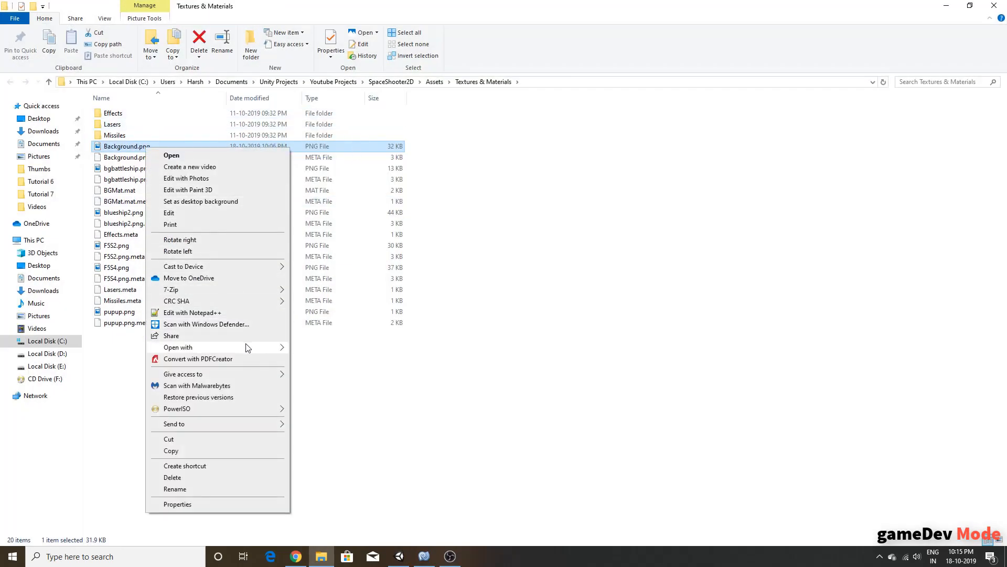
mouse_move(247, 347)
left_click(321, 372)
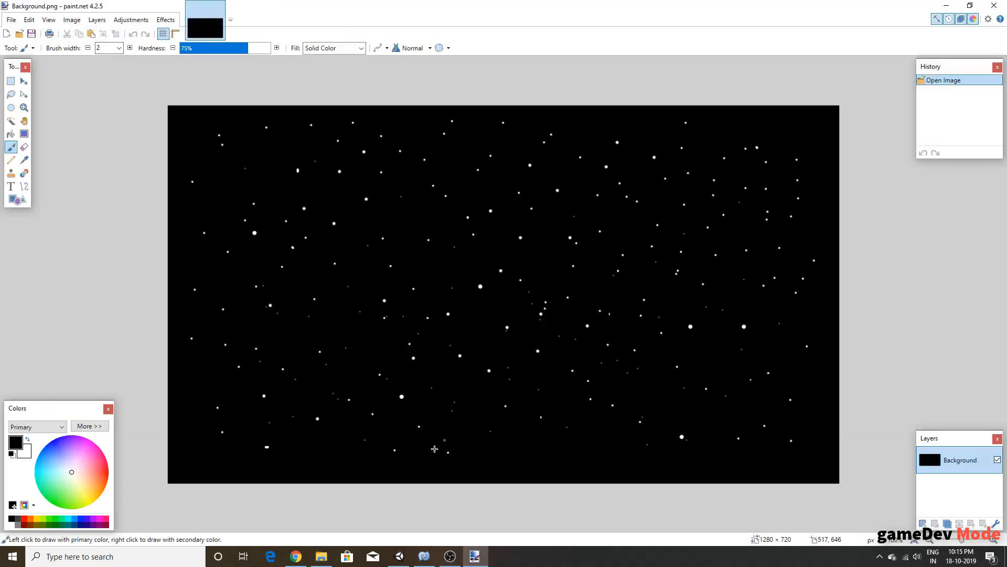
Step: Paint small white stars with the 2 px Paintbrush across the empty lower strip of the starfield, undoing the misplaced ones
left_click(28, 439)
left_click(224, 455)
left_click(281, 463)
left_click(308, 453)
left_click(272, 479)
left_click(388, 482)
left_click(358, 465)
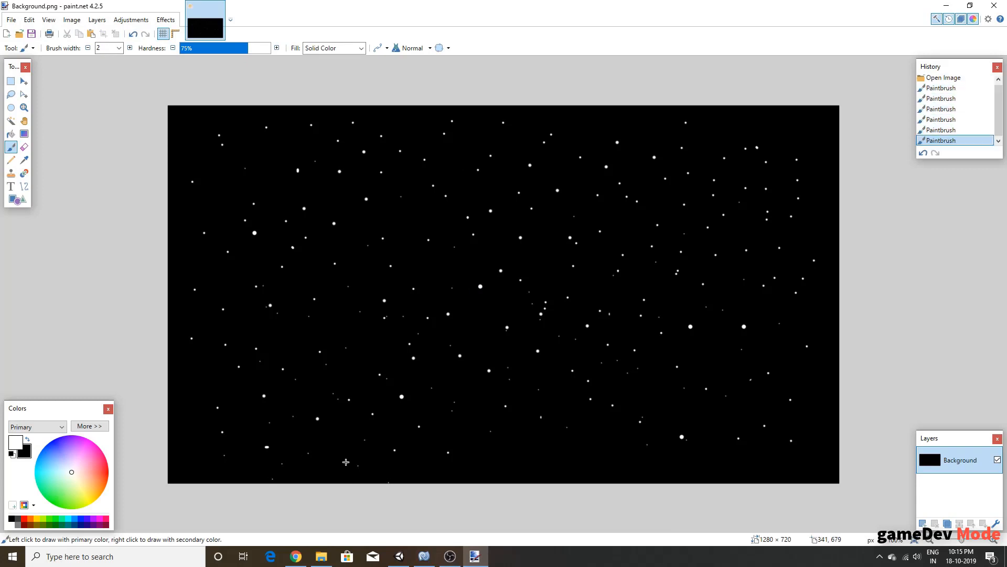
key("ctrl+z")
key("ctrl+z")
left_click(339, 463)
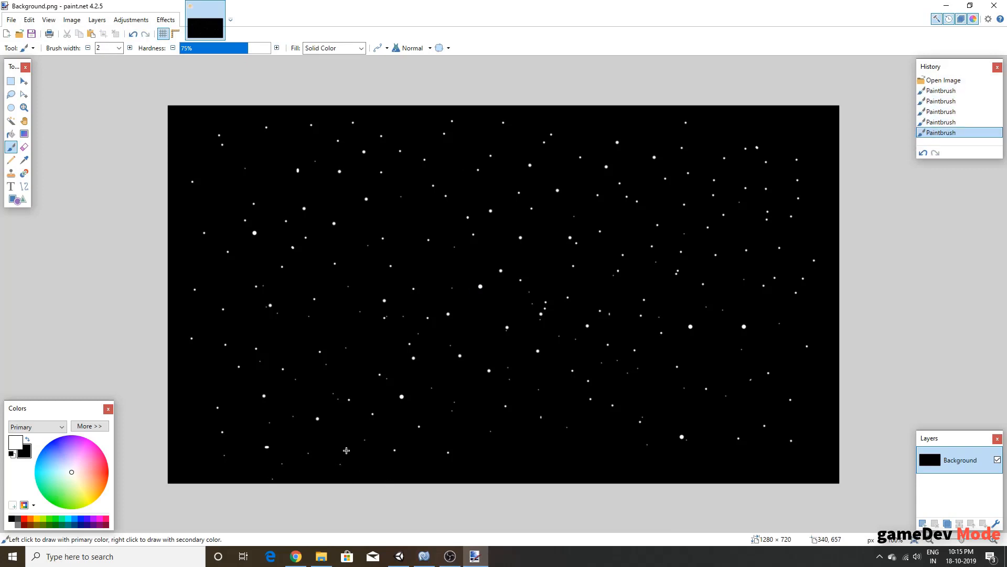
left_click(346, 450)
left_click(369, 474)
left_click(414, 453)
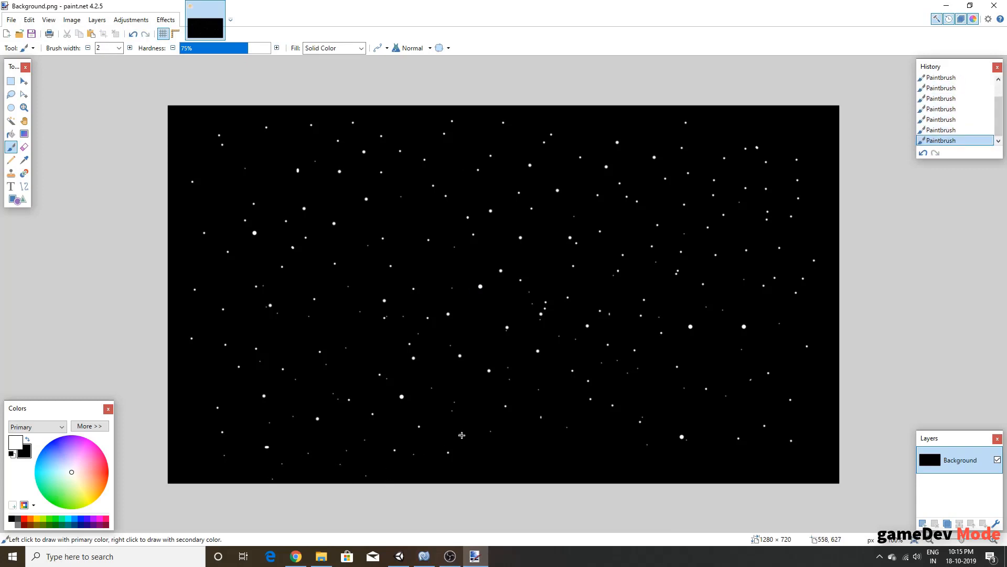
left_click(493, 456)
left_click(817, 429)
left_click(797, 451)
left_click(803, 467)
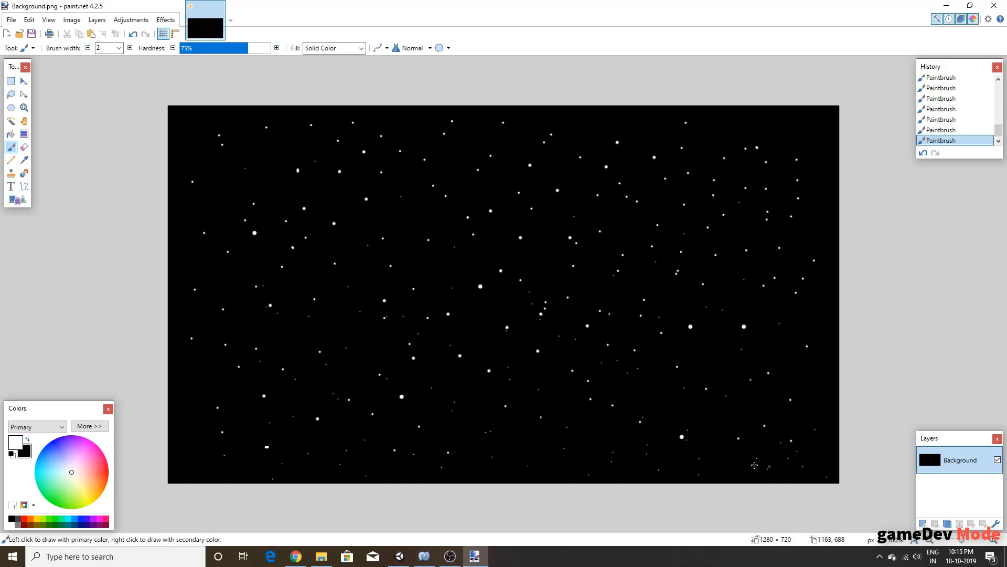
left_click(722, 409)
left_click(705, 426)
Step: Increase the brush width by two increments and add a few larger white stars in the upper-left and lower-middle areas of the image
left_click(130, 48)
left_click(130, 47)
left_click(246, 146)
left_click(283, 144)
left_click(491, 355)
left_click(467, 418)
Step: Save Background.png with the offered save settings, and close paint.net and the file folder to return to Unity
key("ctrl+s")
left_click(582, 362)
left_click(993, 5)
left_click(993, 5)
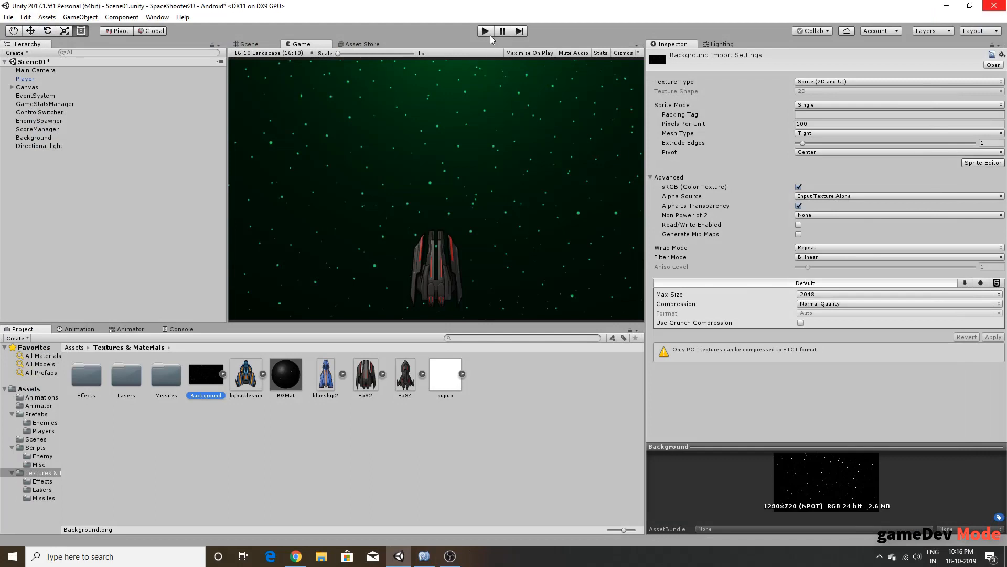
Step: Play-test the game with the edited starfield, stop play mode and clear the asset selection
left_click(485, 32)
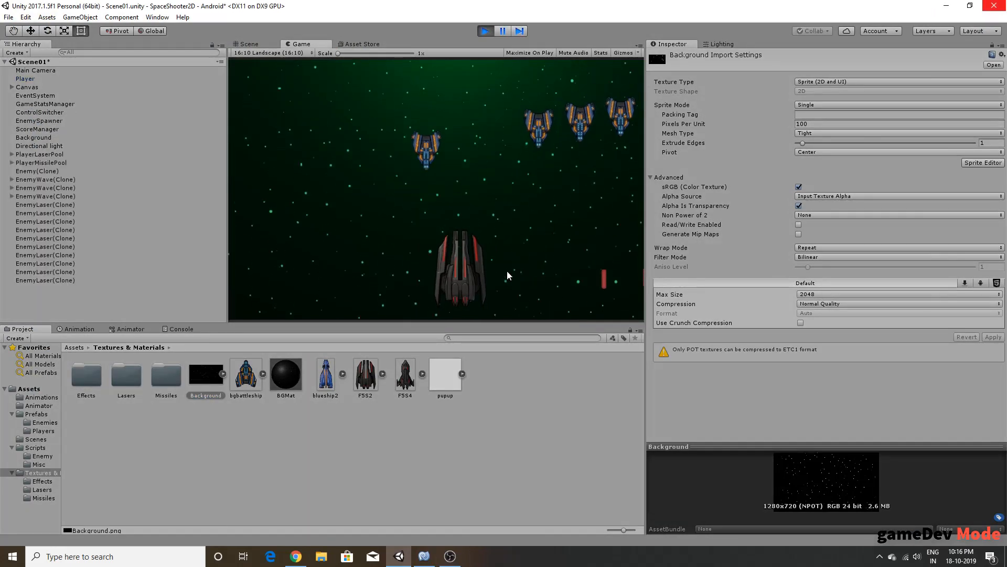
mouse_move(507, 271)
left_mouse_down()
mouse_move(392, 285)
mouse_move(451, 245)
mouse_move(390, 255)
mouse_move(485, 267)
mouse_move(487, 276)
mouse_move(515, 240)
mouse_move(376, 220)
mouse_move(412, 260)
mouse_move(511, 270)
mouse_move(520, 247)
mouse_move(306, 267)
mouse_move(472, 256)
mouse_move(490, 173)
mouse_move(489, 49)
left_mouse_up()
left_click(485, 31)
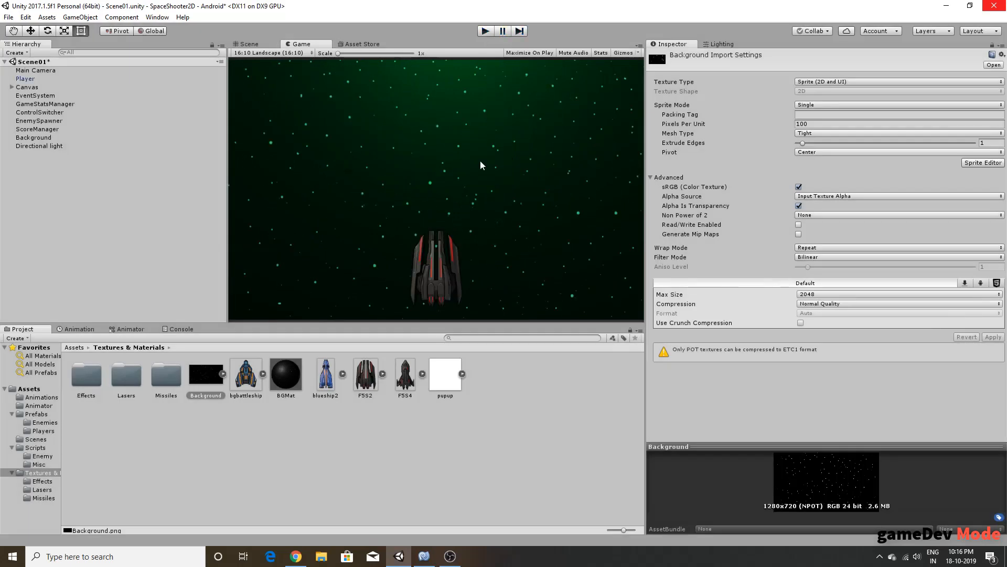
left_click(540, 466)
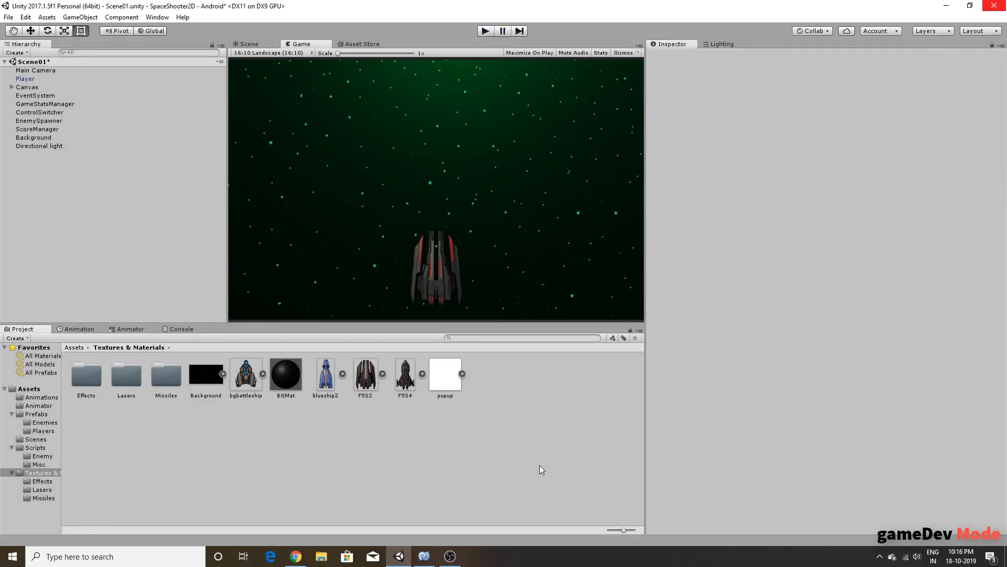